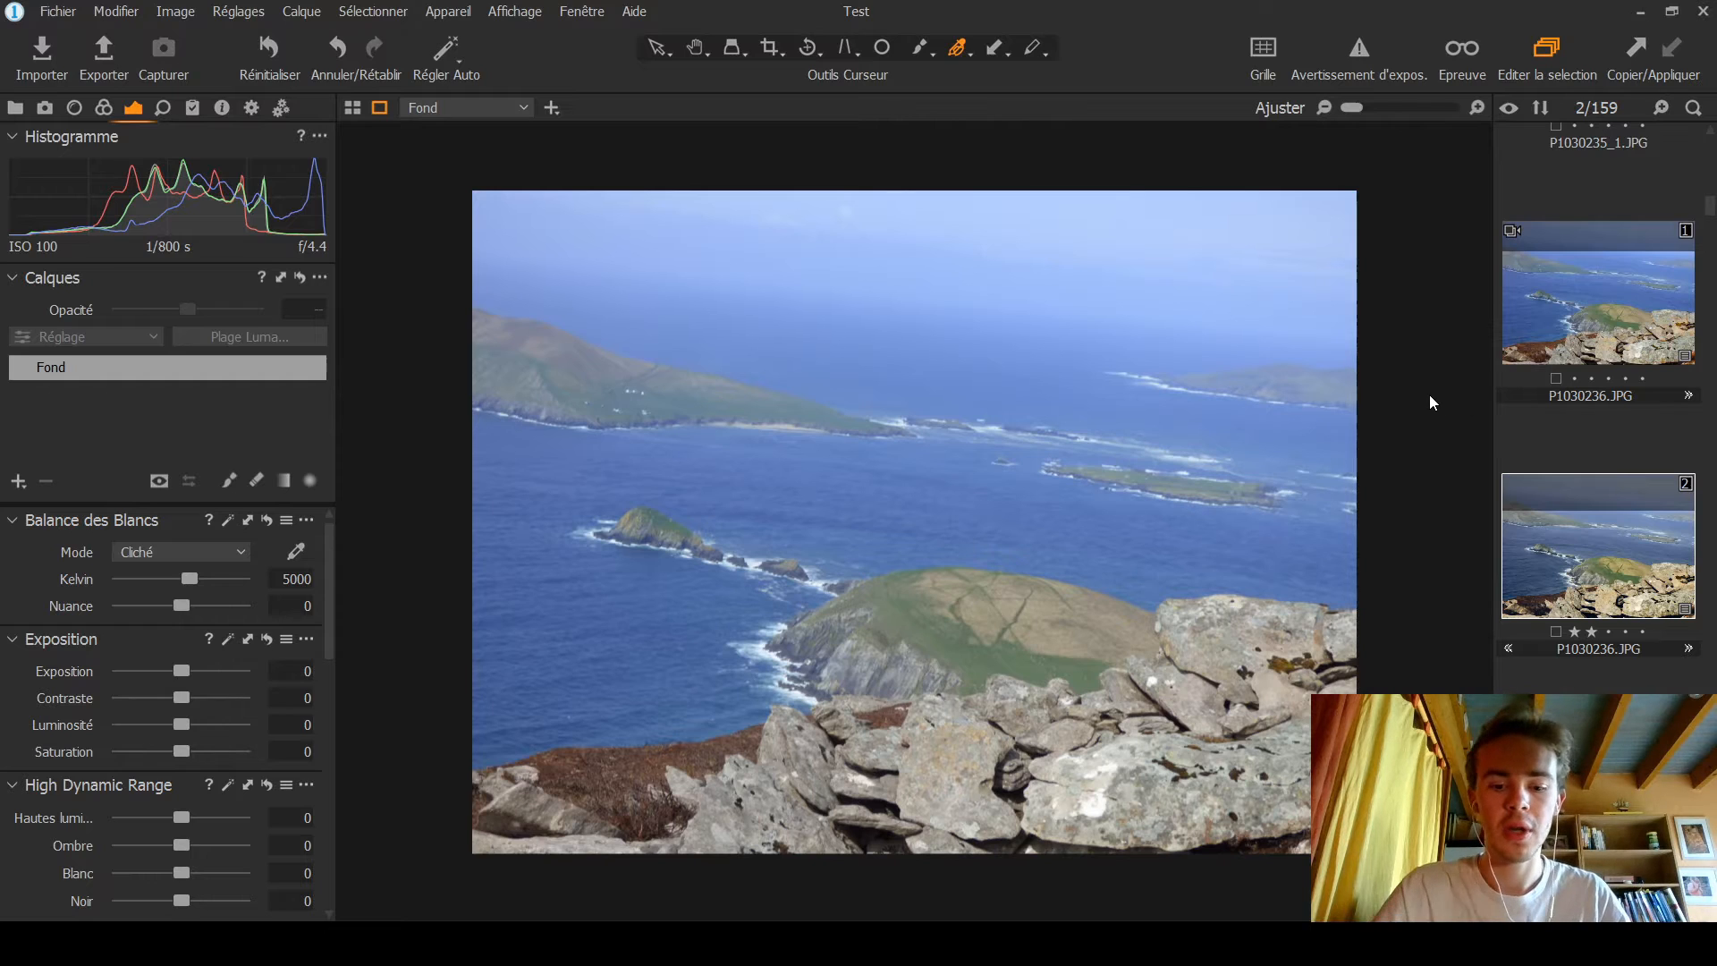
Browse the session's photos as a thumbnail grid and reopen the third variant of P1030236.JPG.
{"action": "key", "text": "g"}
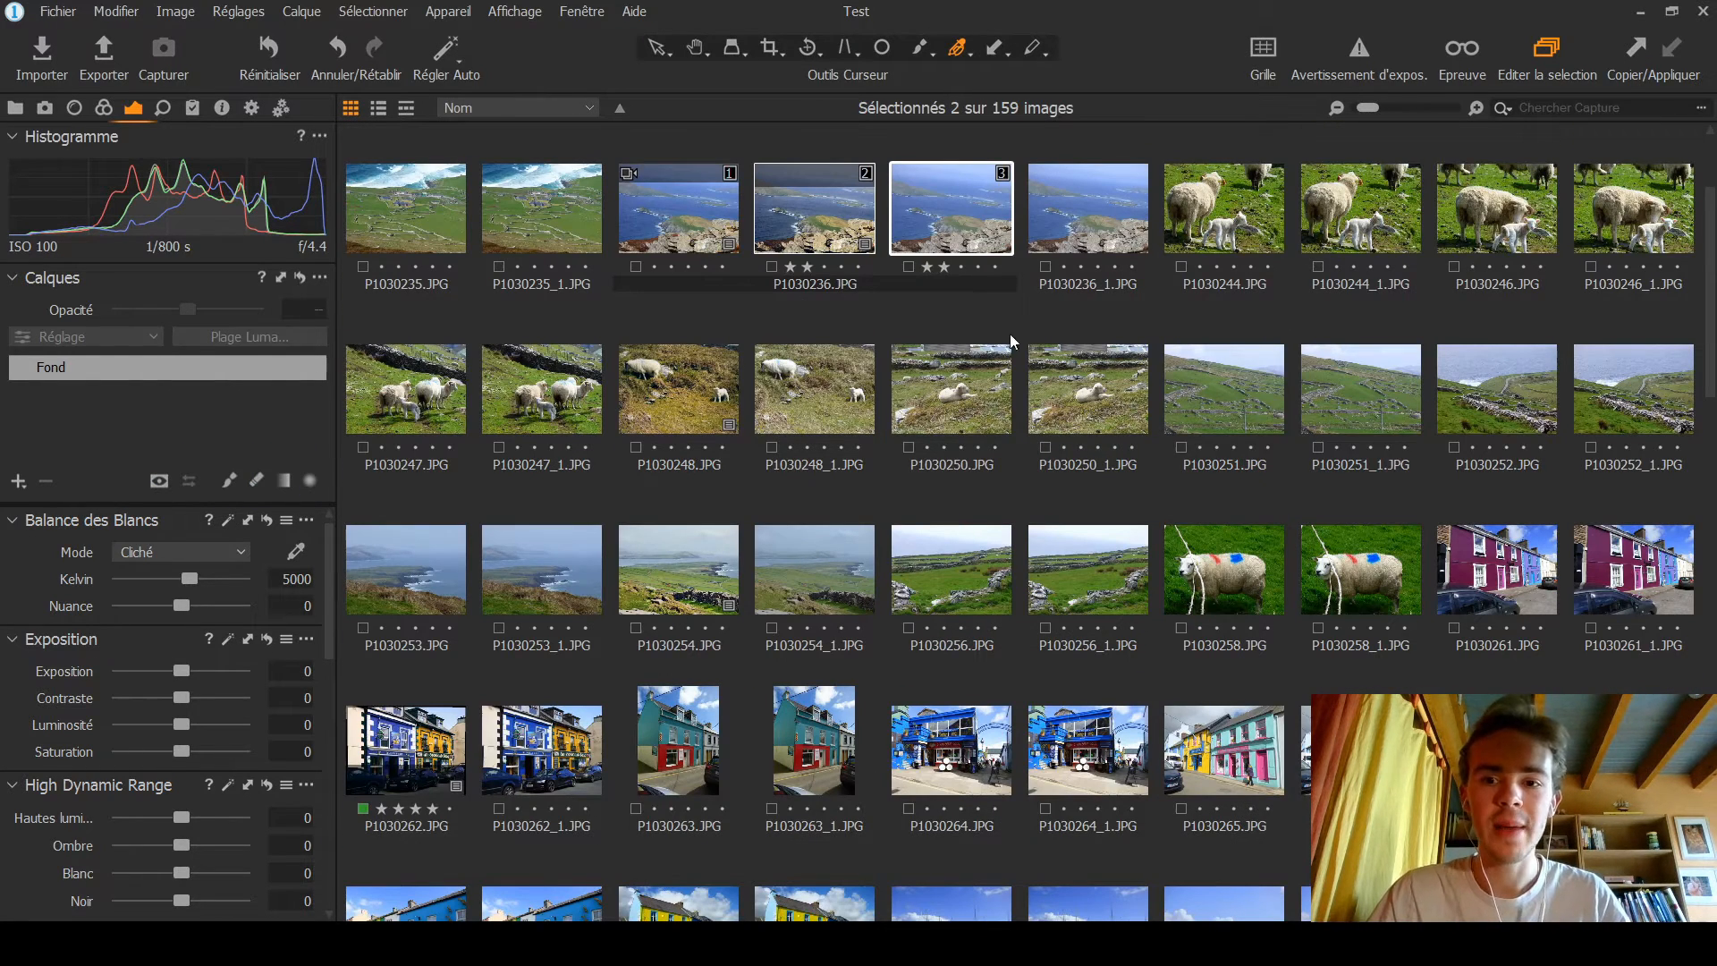
{"action": "scroll", "coordinate": [1006, 347], "scroll_direction": "down", "scroll_amount": 10}
{"action": "scroll", "coordinate": [1006, 346], "scroll_direction": "up", "scroll_amount": 10}
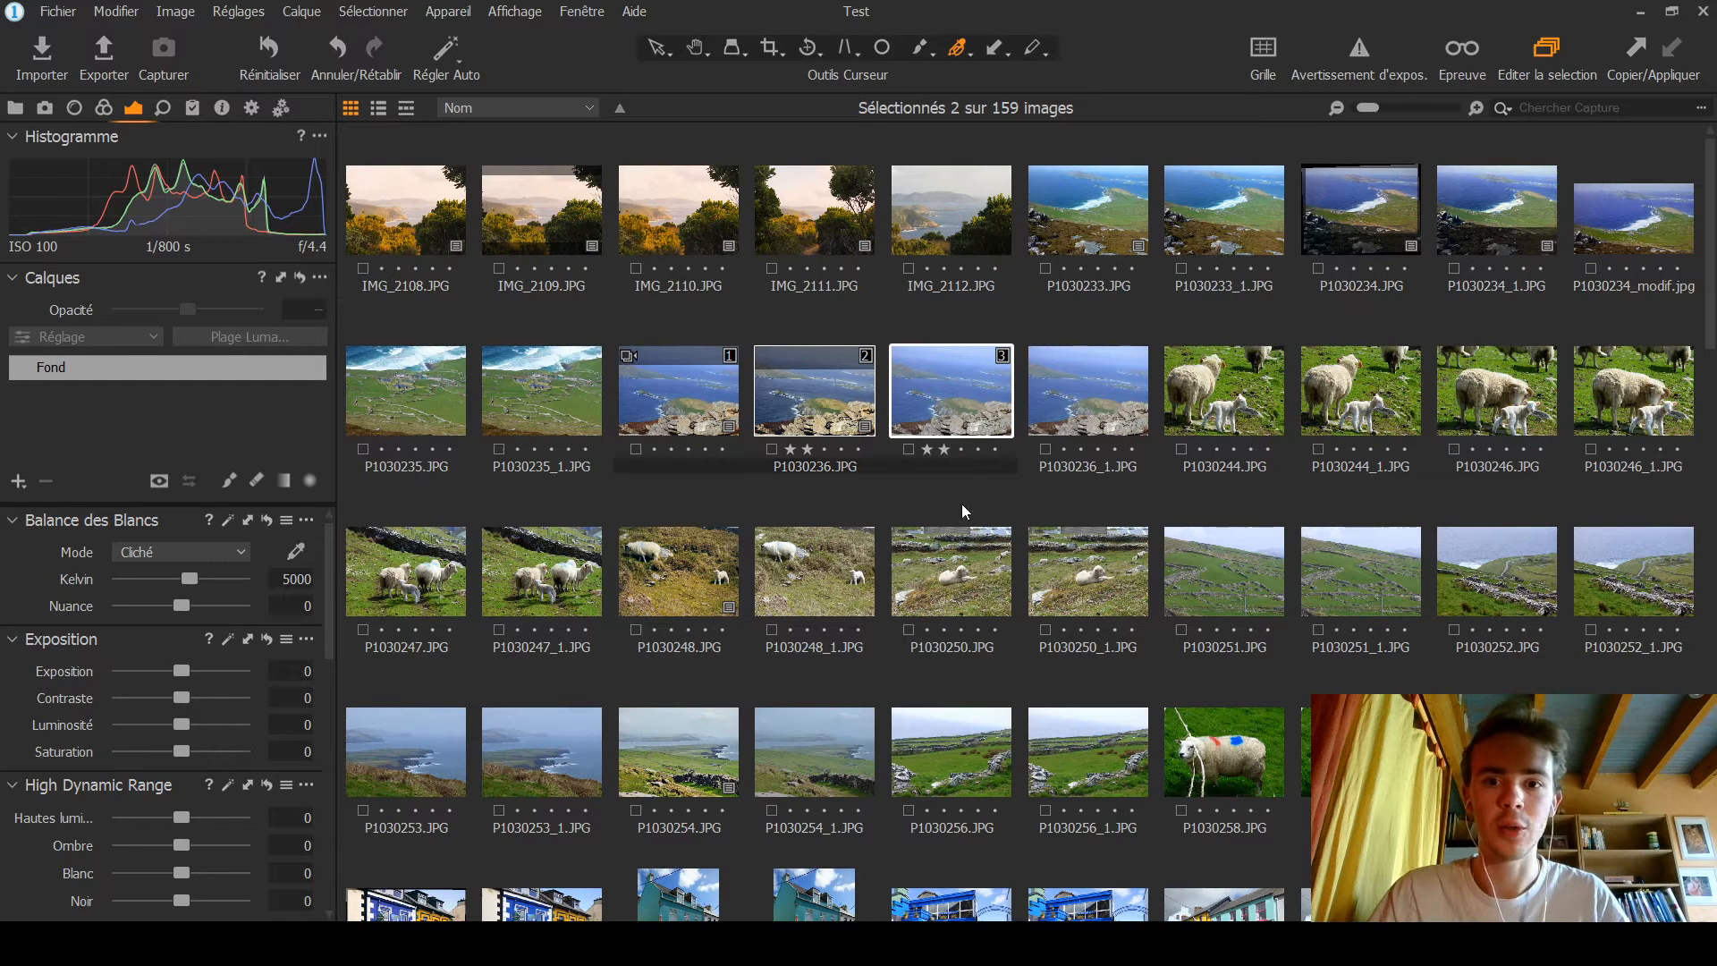
{"action": "double_click", "coordinate": [942, 407]}
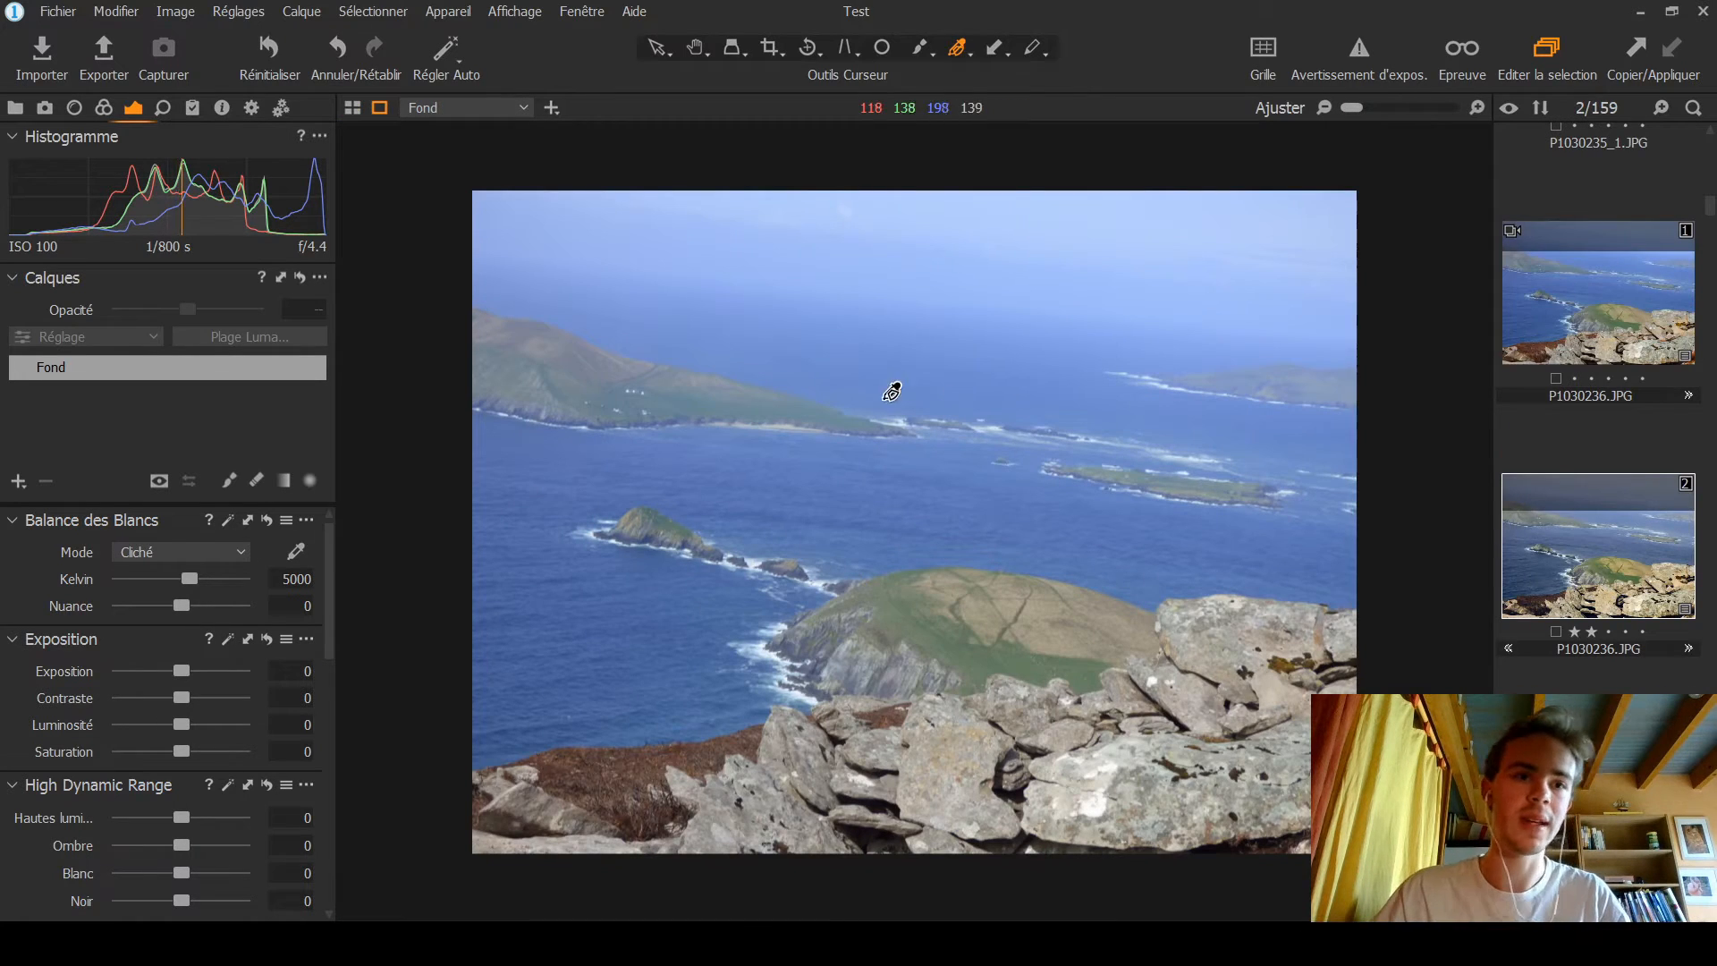
Examine the session library and its filter categories for star ratings, colour tags and dates.
{"action": "left_click", "coordinate": [15, 108]}
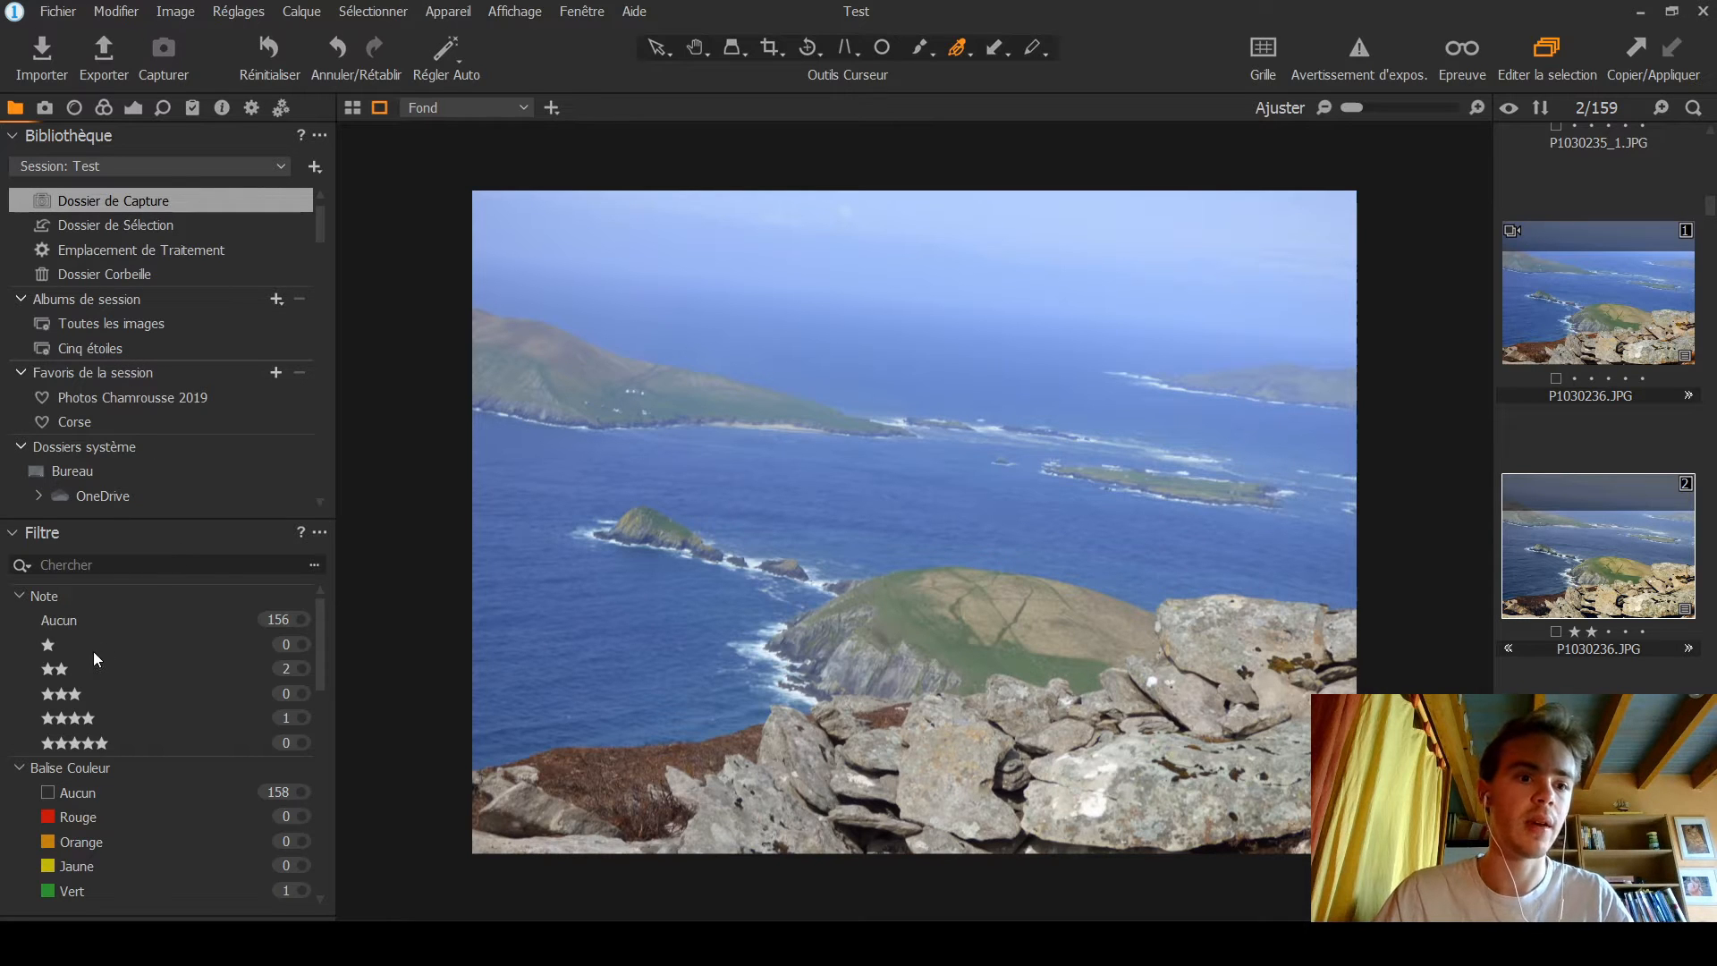
{"action": "scroll", "coordinate": [137, 669], "scroll_direction": "down", "scroll_amount": 5}
{"action": "scroll", "coordinate": [149, 714], "scroll_direction": "up", "scroll_amount": 3}
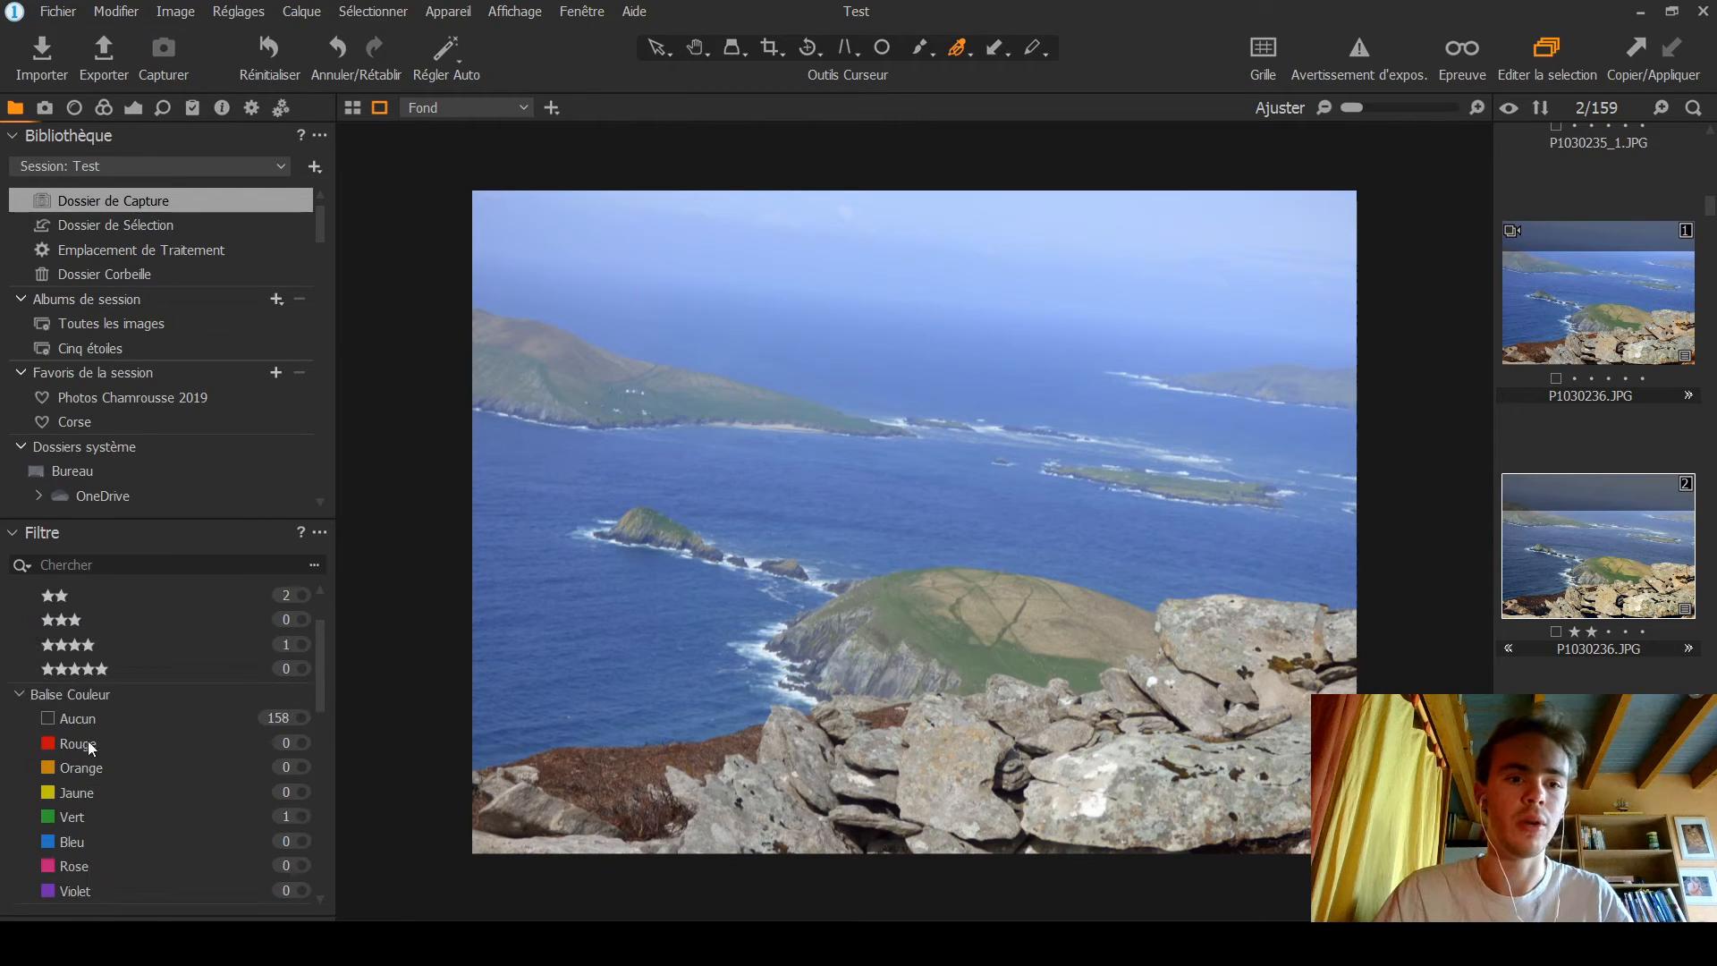
{"action": "scroll", "coordinate": [78, 625], "scroll_direction": "up", "scroll_amount": 1}
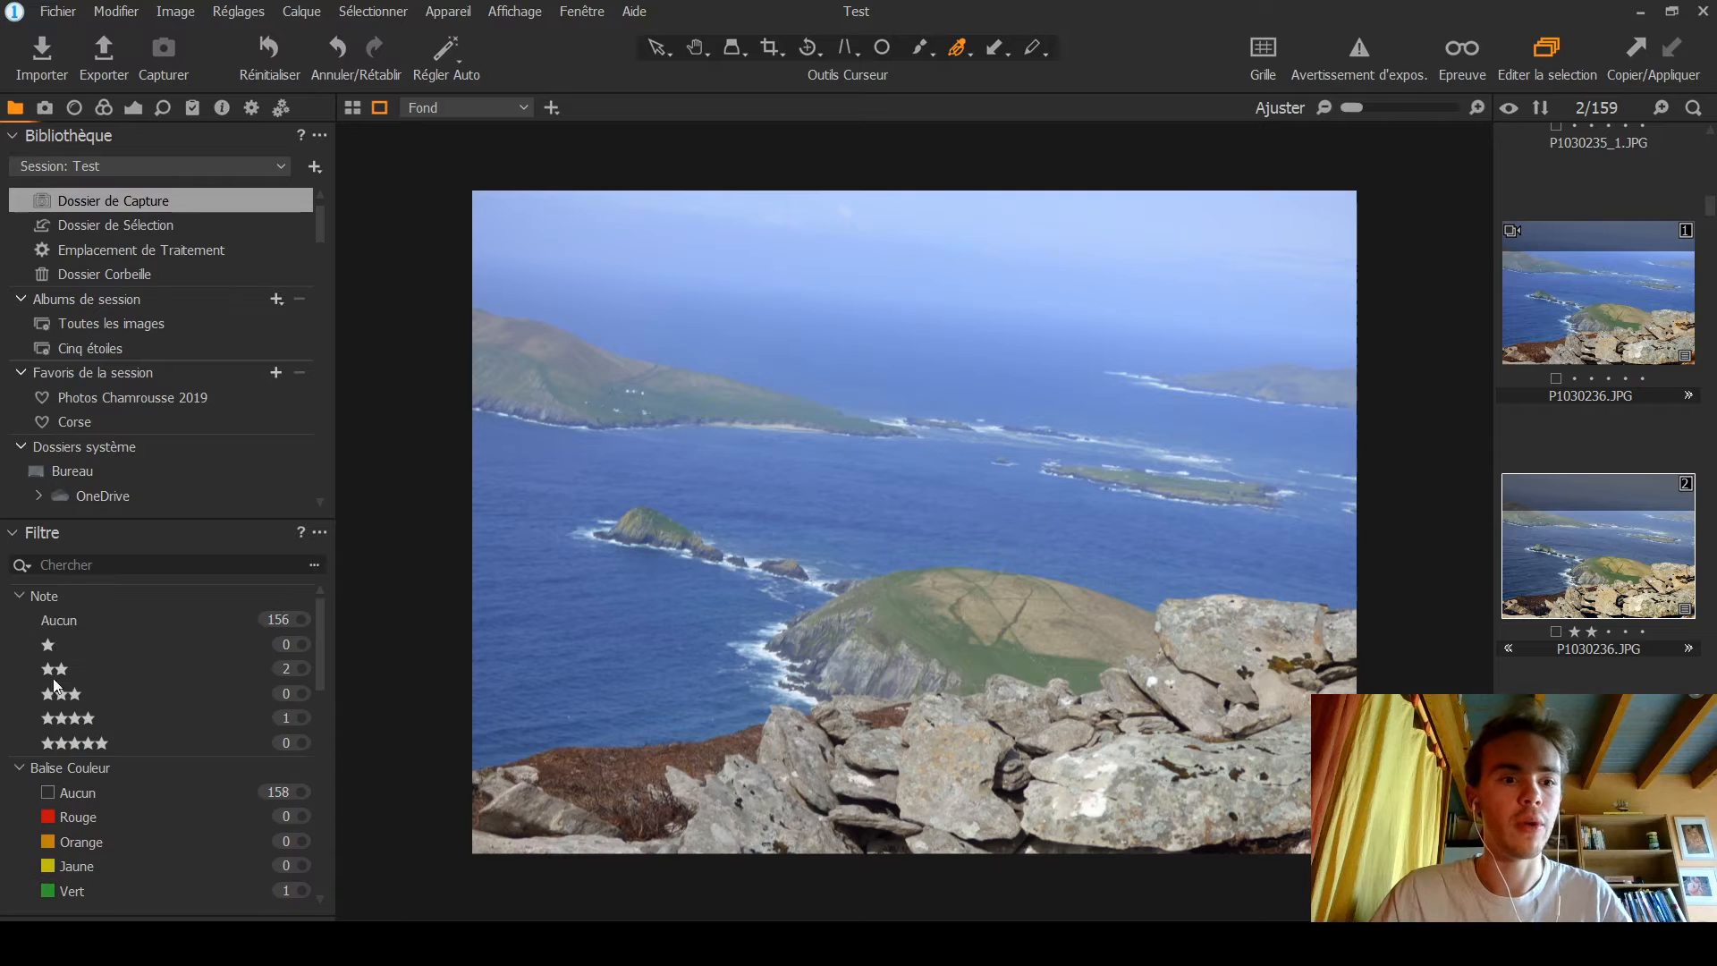
{"action": "scroll", "coordinate": [68, 721], "scroll_direction": "down", "scroll_amount": 5}
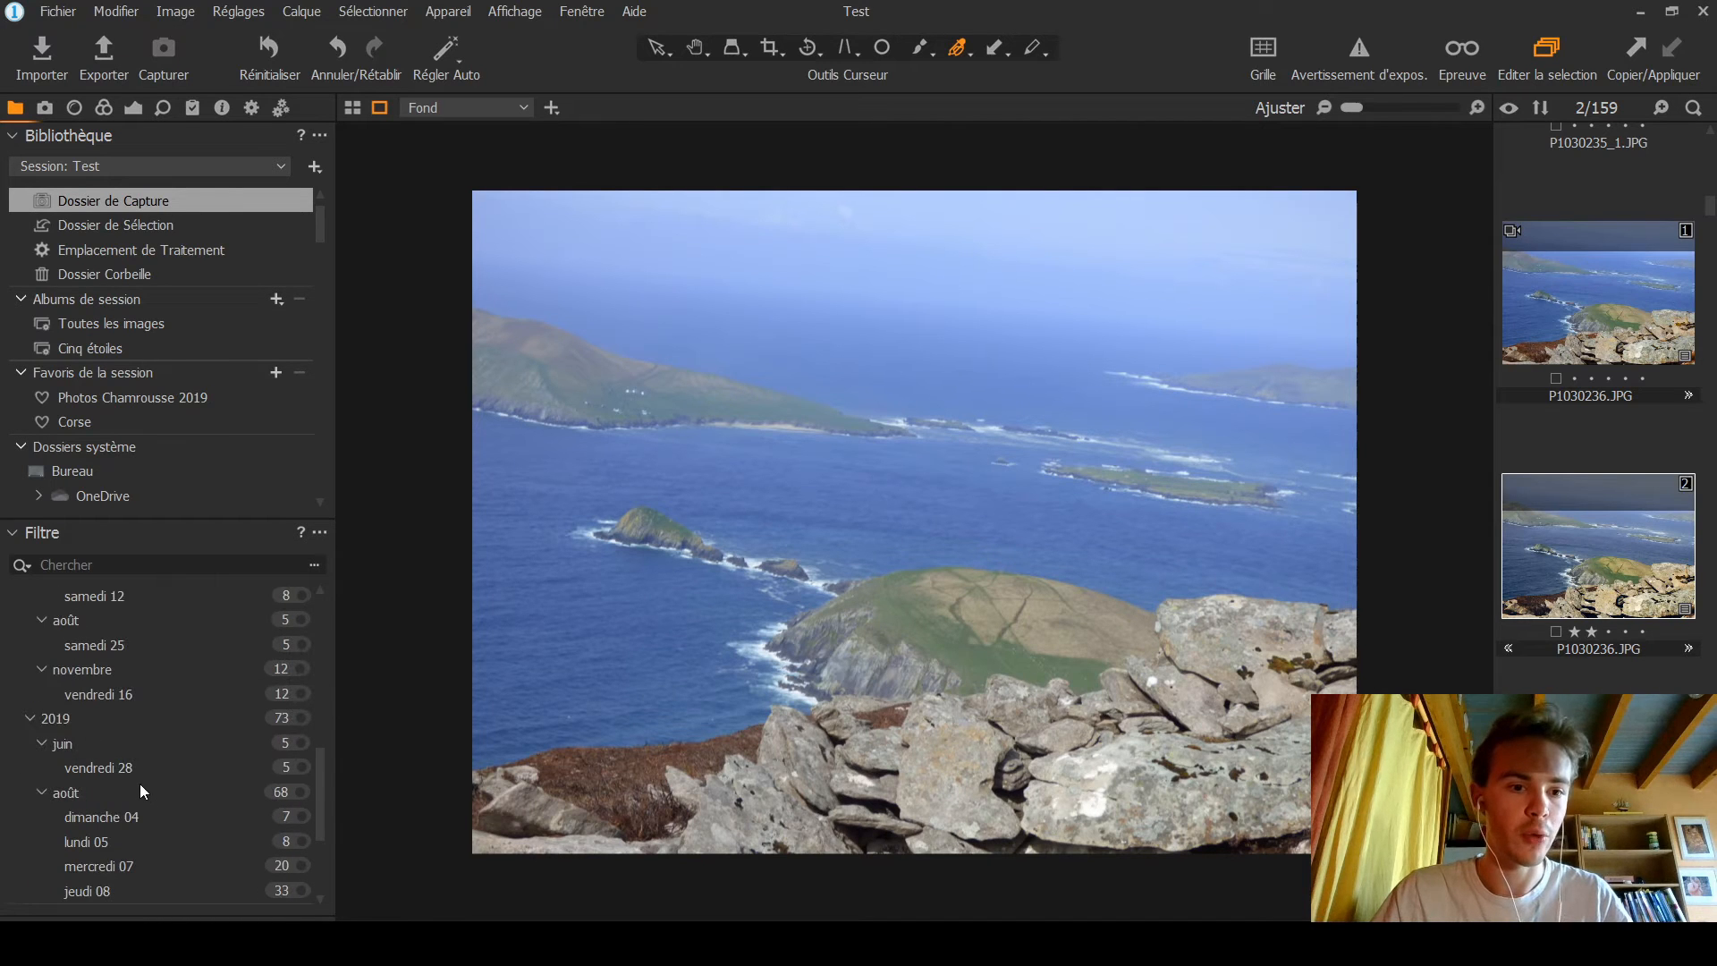
{"action": "scroll", "coordinate": [139, 783], "scroll_direction": "down", "scroll_amount": 2}
{"action": "scroll", "coordinate": [127, 779], "scroll_direction": "up", "scroll_amount": 10}
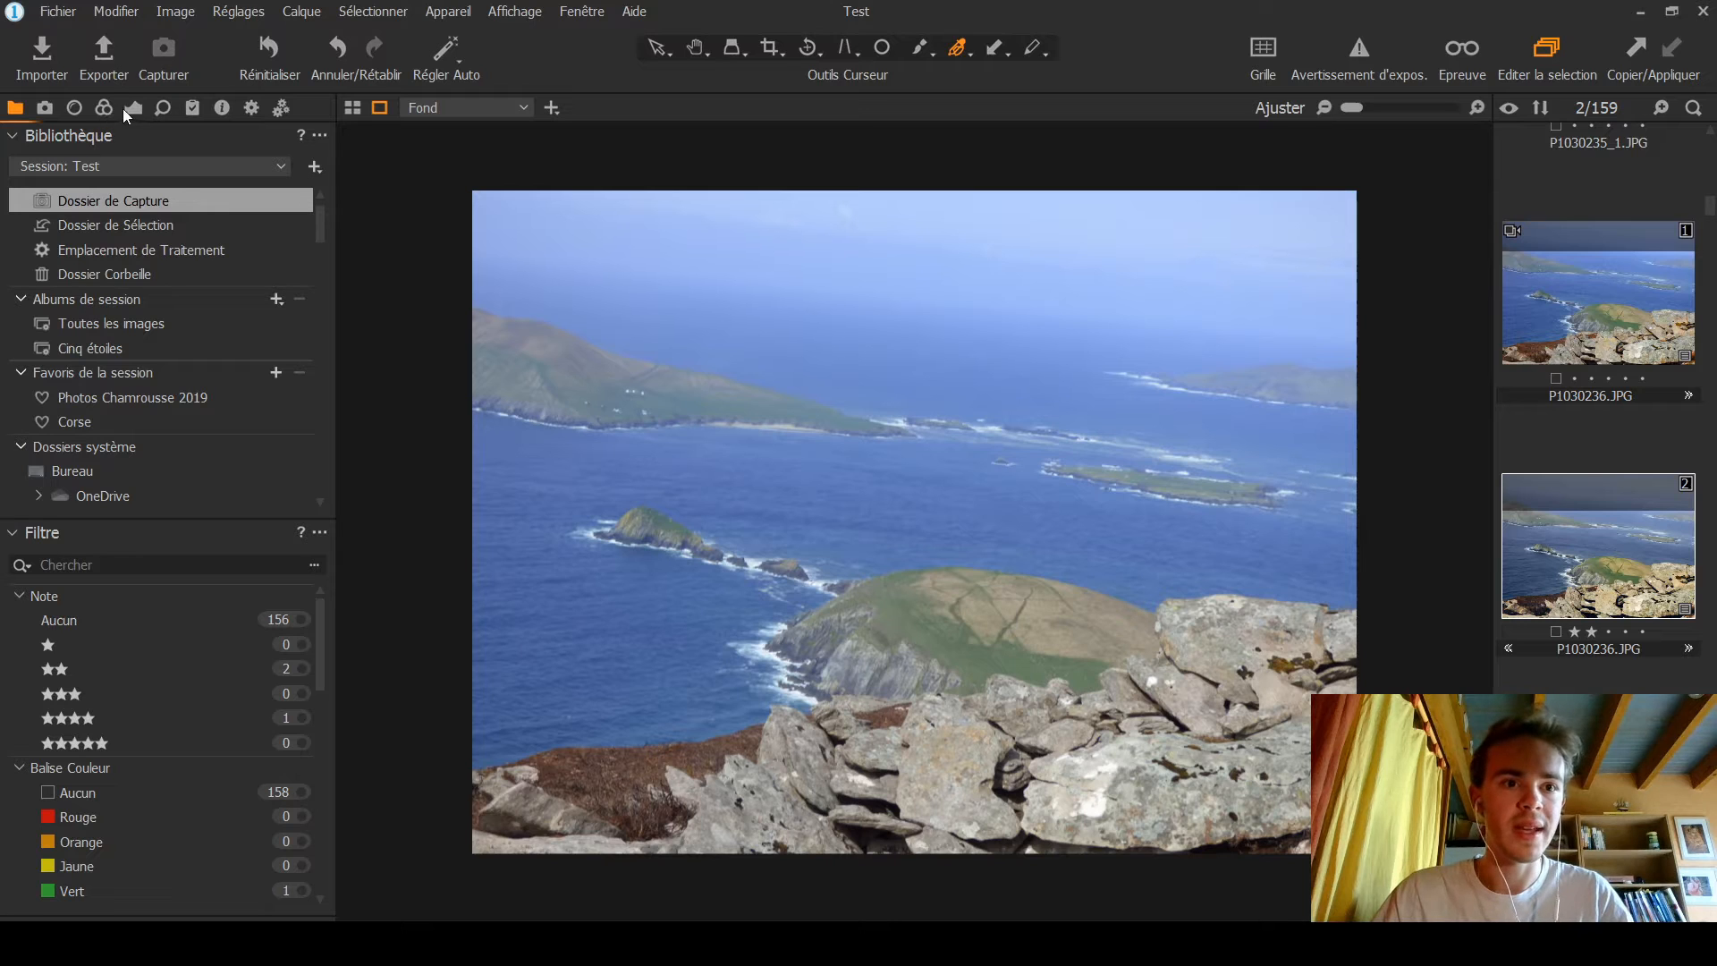
Examine the lens tools, including lens correction, cropping, perspective, rotation, grid and LCC.
{"action": "left_click", "coordinate": [75, 106]}
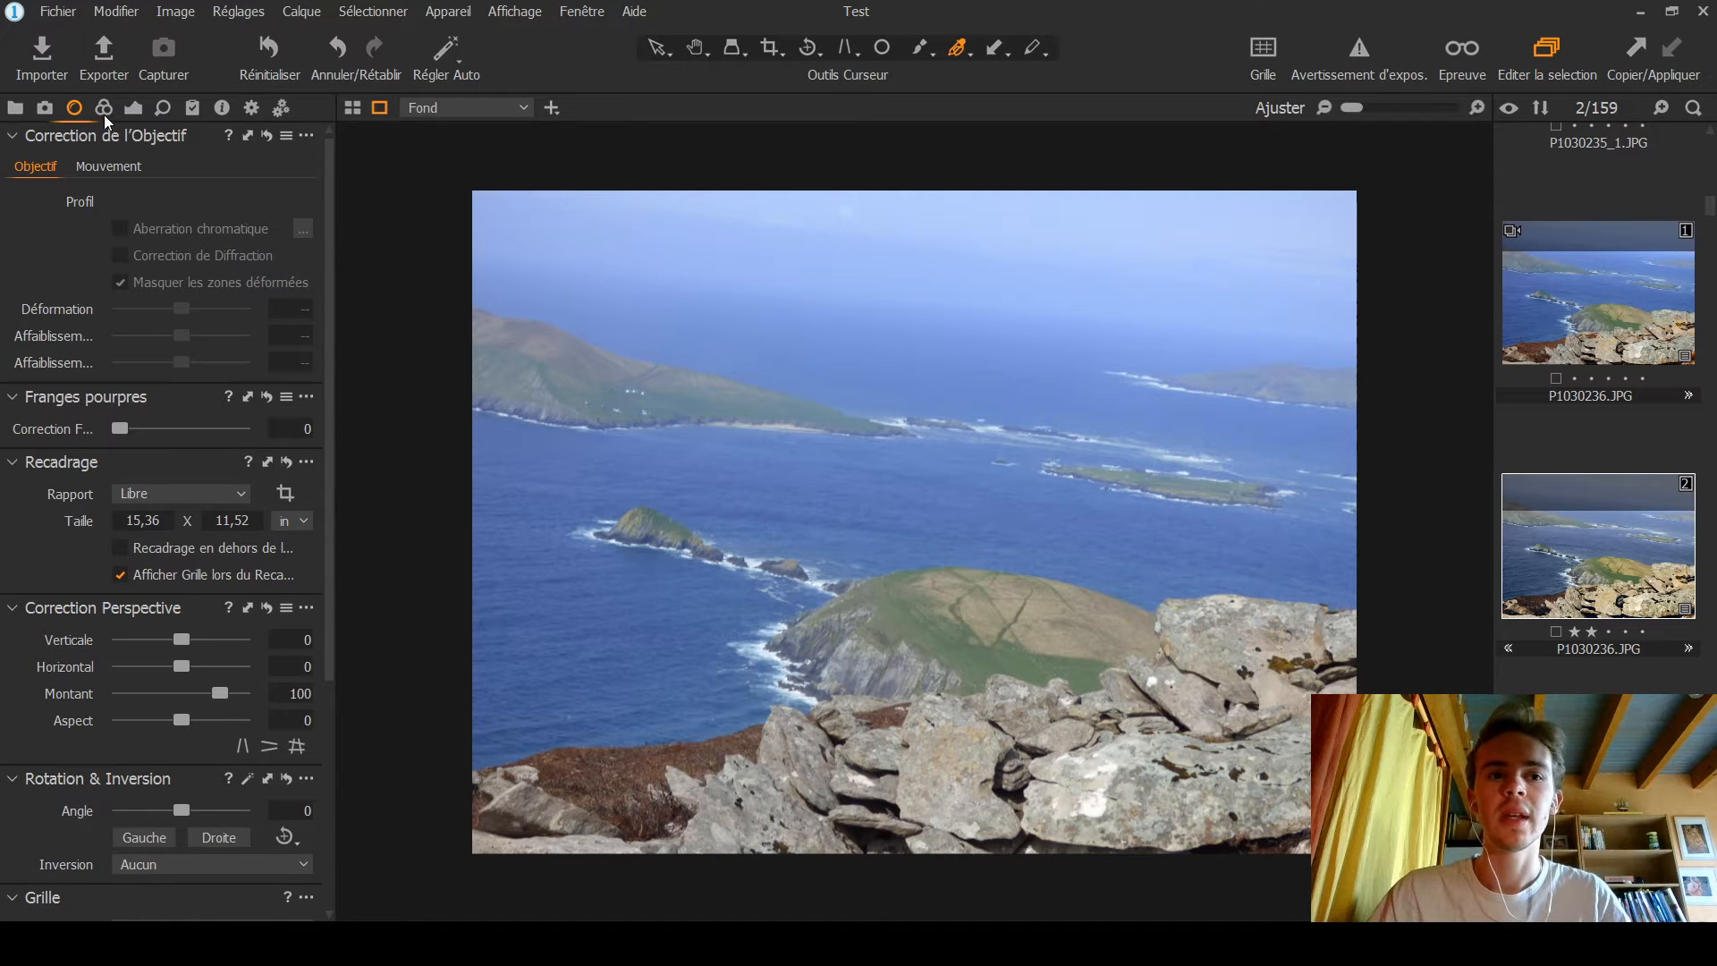
{"action": "scroll", "coordinate": [77, 268], "scroll_direction": "down", "scroll_amount": 3}
{"action": "scroll", "coordinate": [5, 357], "scroll_direction": "up", "scroll_amount": 3}
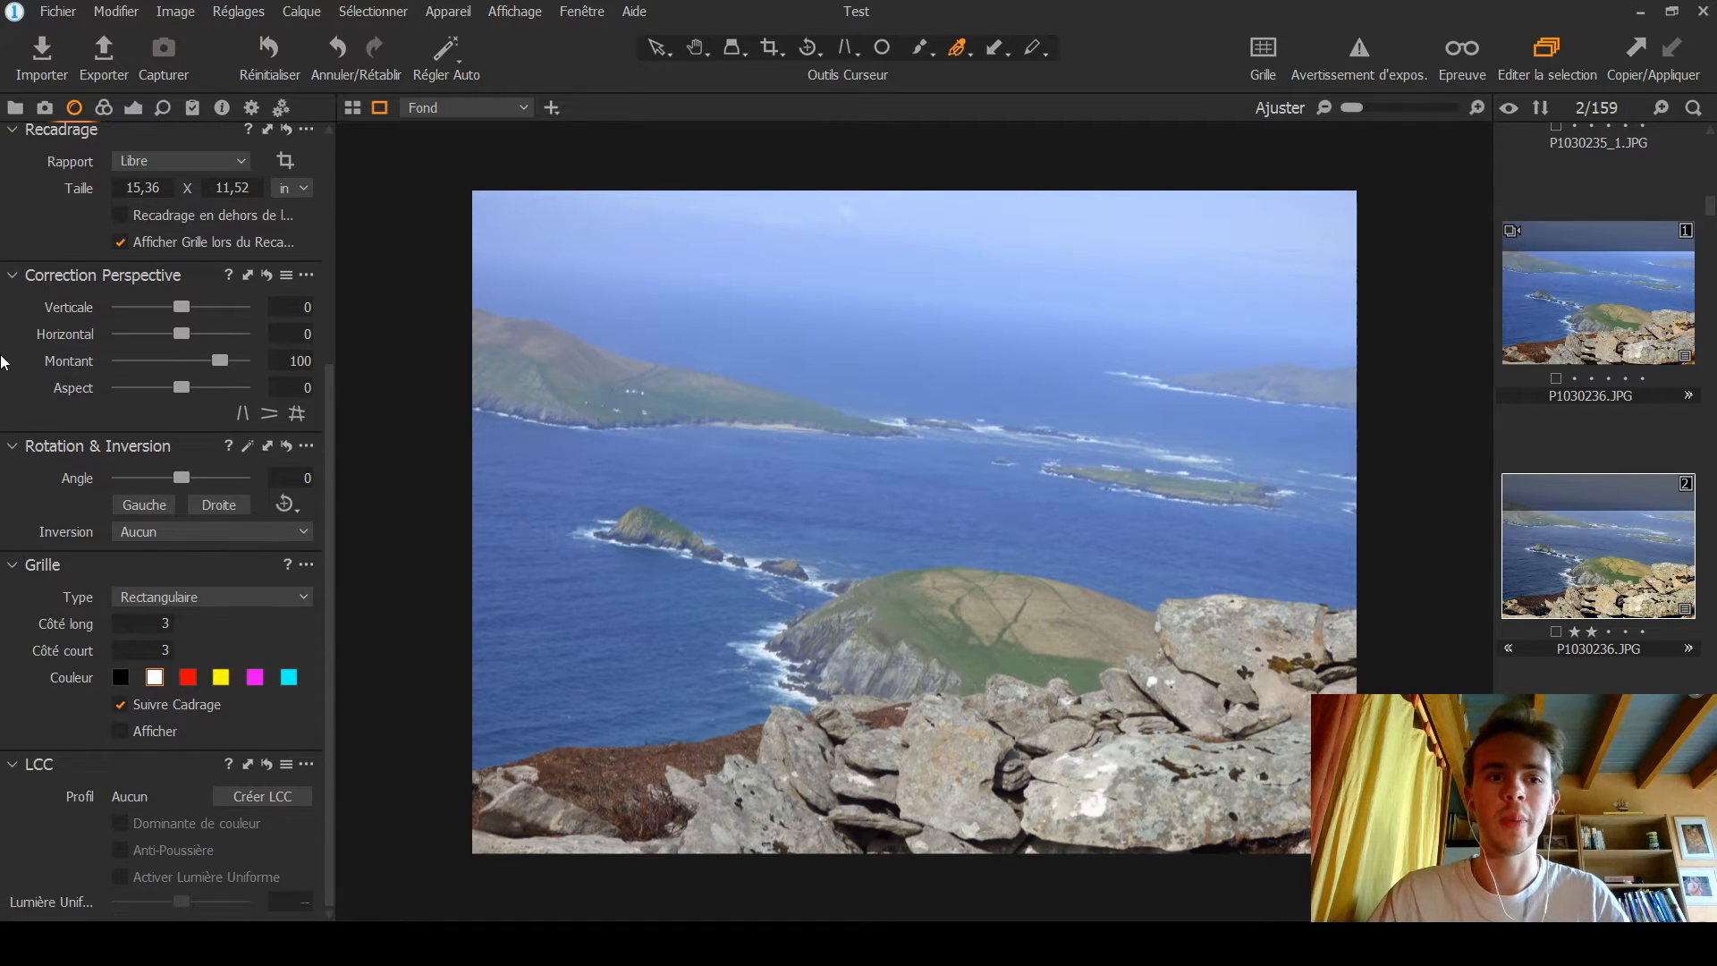
Examine the exposure tools from white balance, exposure and High Dynamic Range through levels, curve, clarity and vignetting.
{"action": "left_click", "coordinate": [135, 108]}
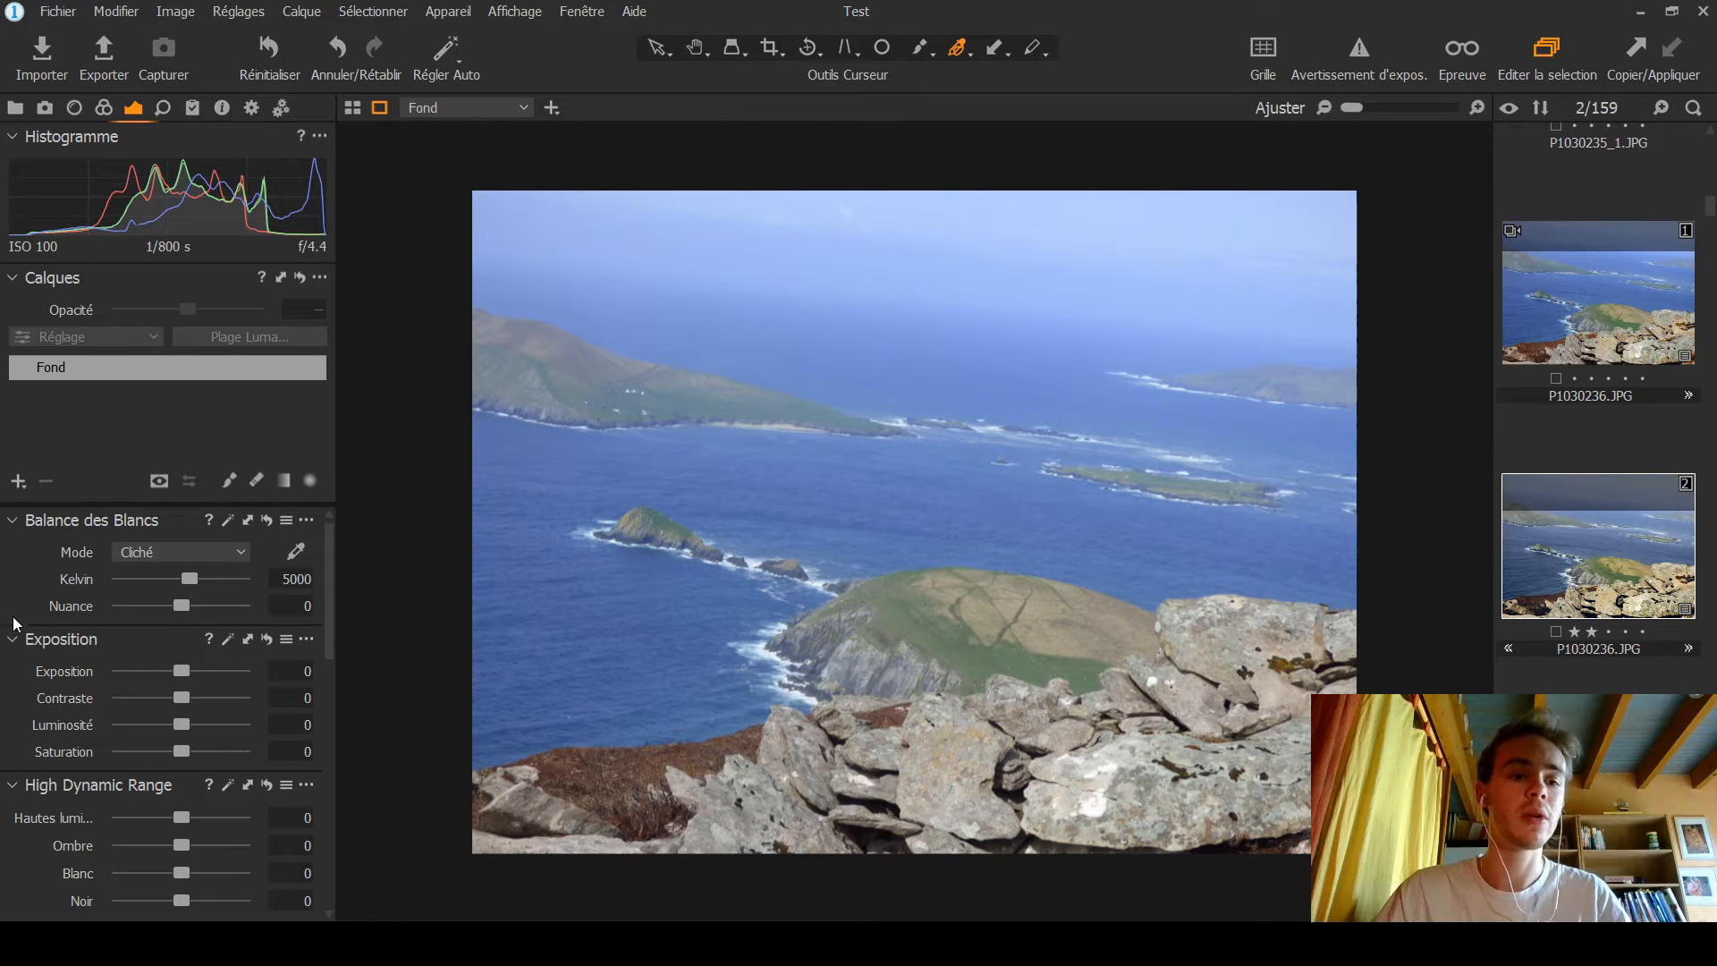
{"action": "scroll", "coordinate": [13, 626], "scroll_direction": "down", "scroll_amount": 3}
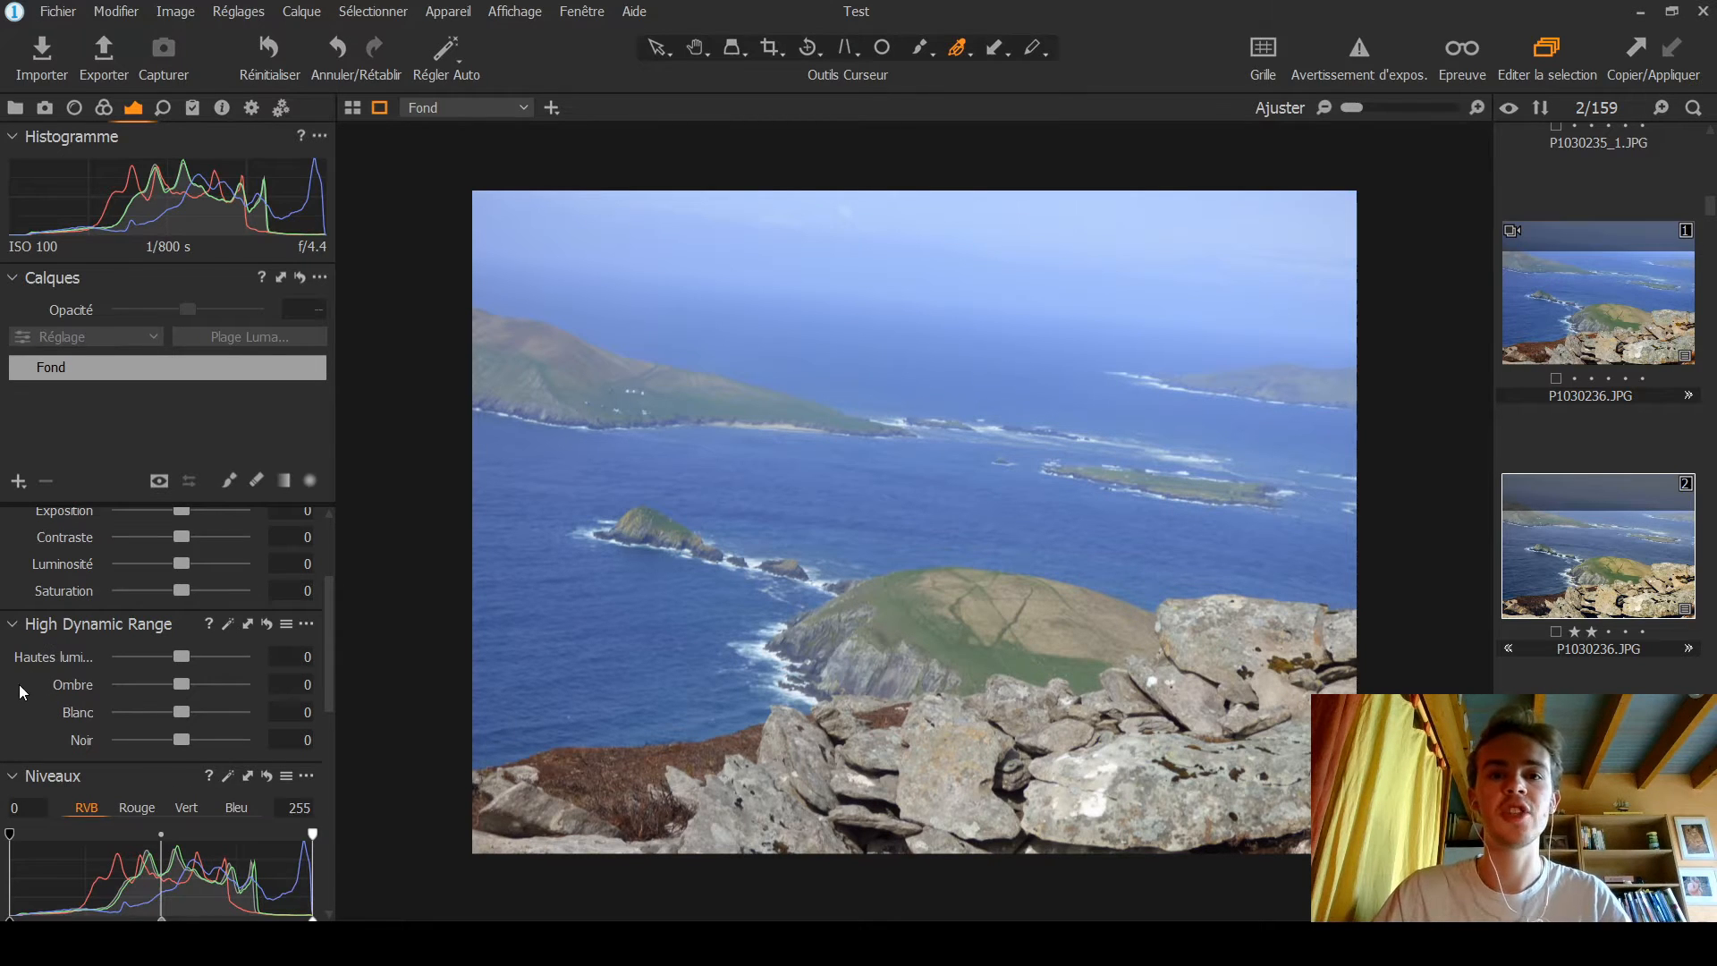
{"action": "scroll", "coordinate": [18, 684], "scroll_direction": "down", "scroll_amount": 3}
{"action": "scroll", "coordinate": [55, 631], "scroll_direction": "down", "scroll_amount": 7}
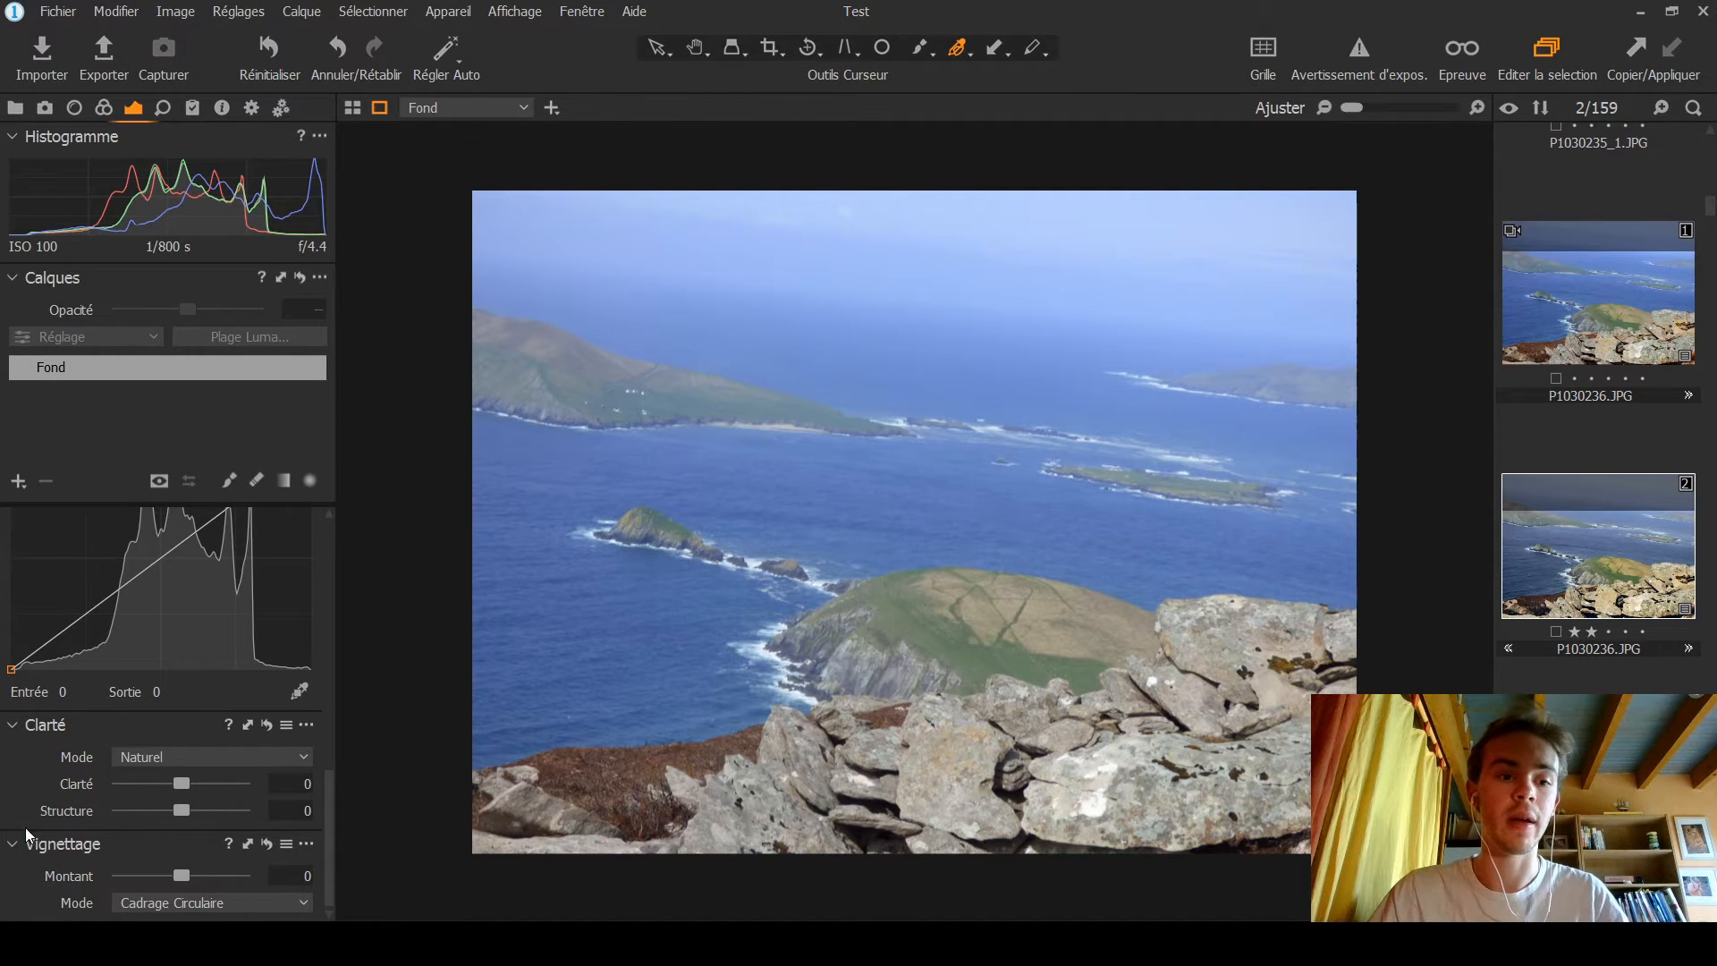
{"action": "scroll", "coordinate": [25, 828], "scroll_direction": "up", "scroll_amount": 10}
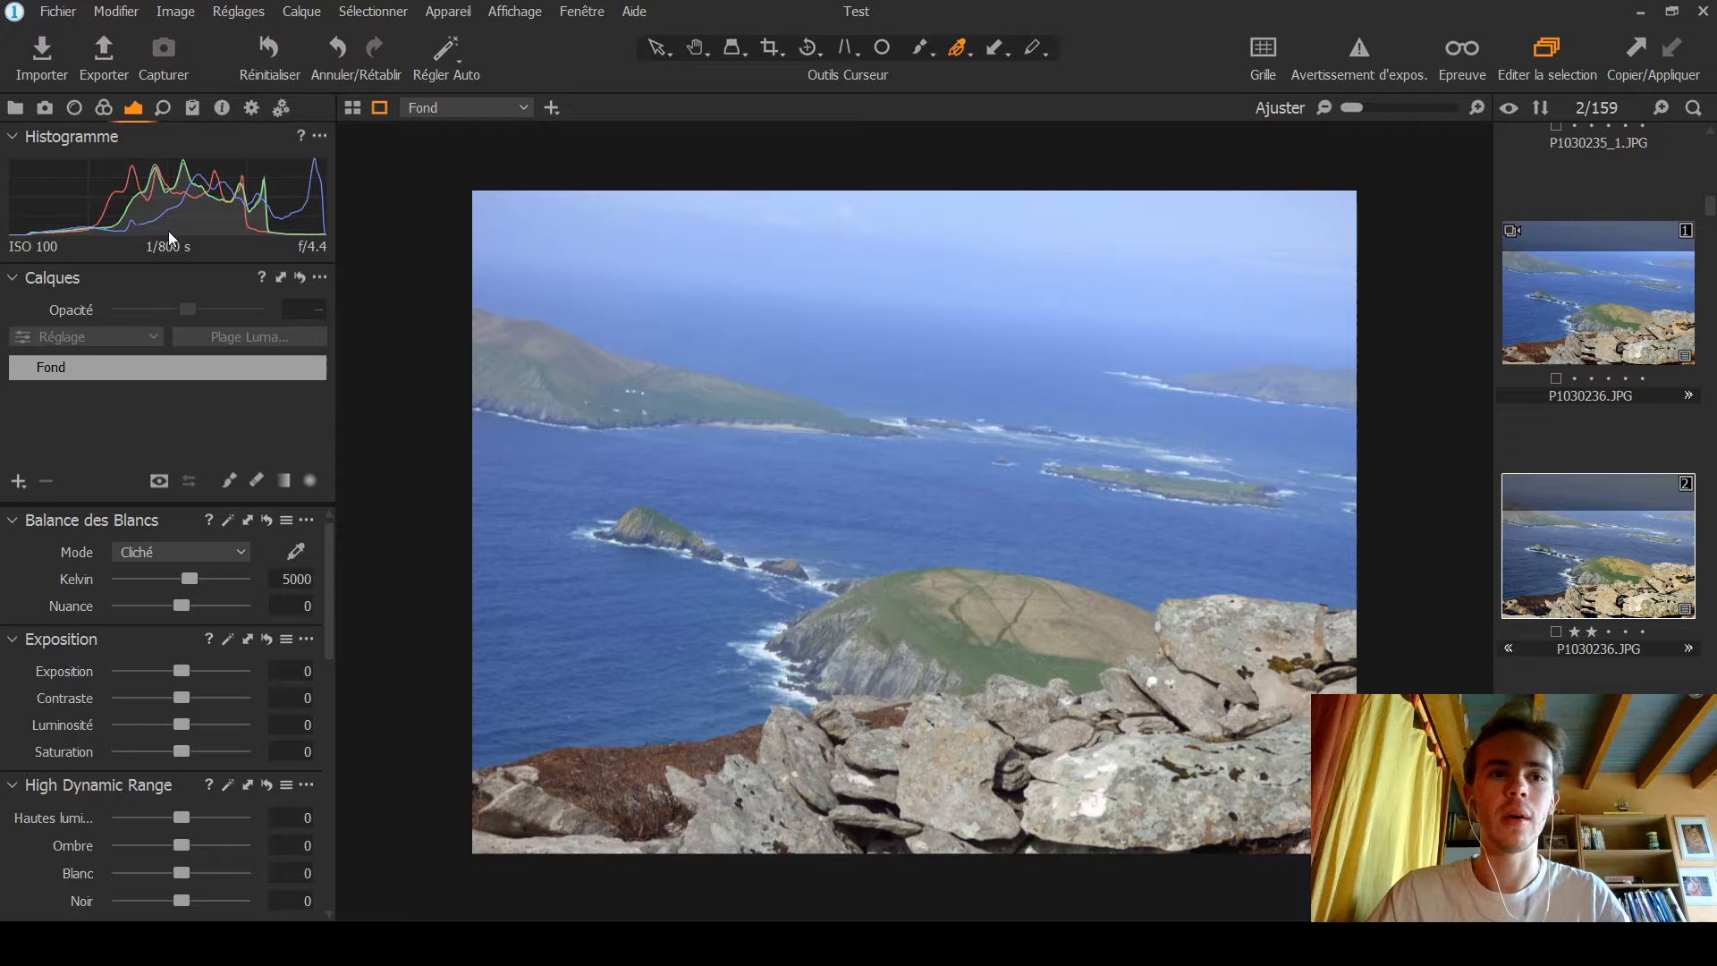
Try shifting the photo's overall tint with the master wheel of the colour balance tool.
{"action": "left_click", "coordinate": [105, 109]}
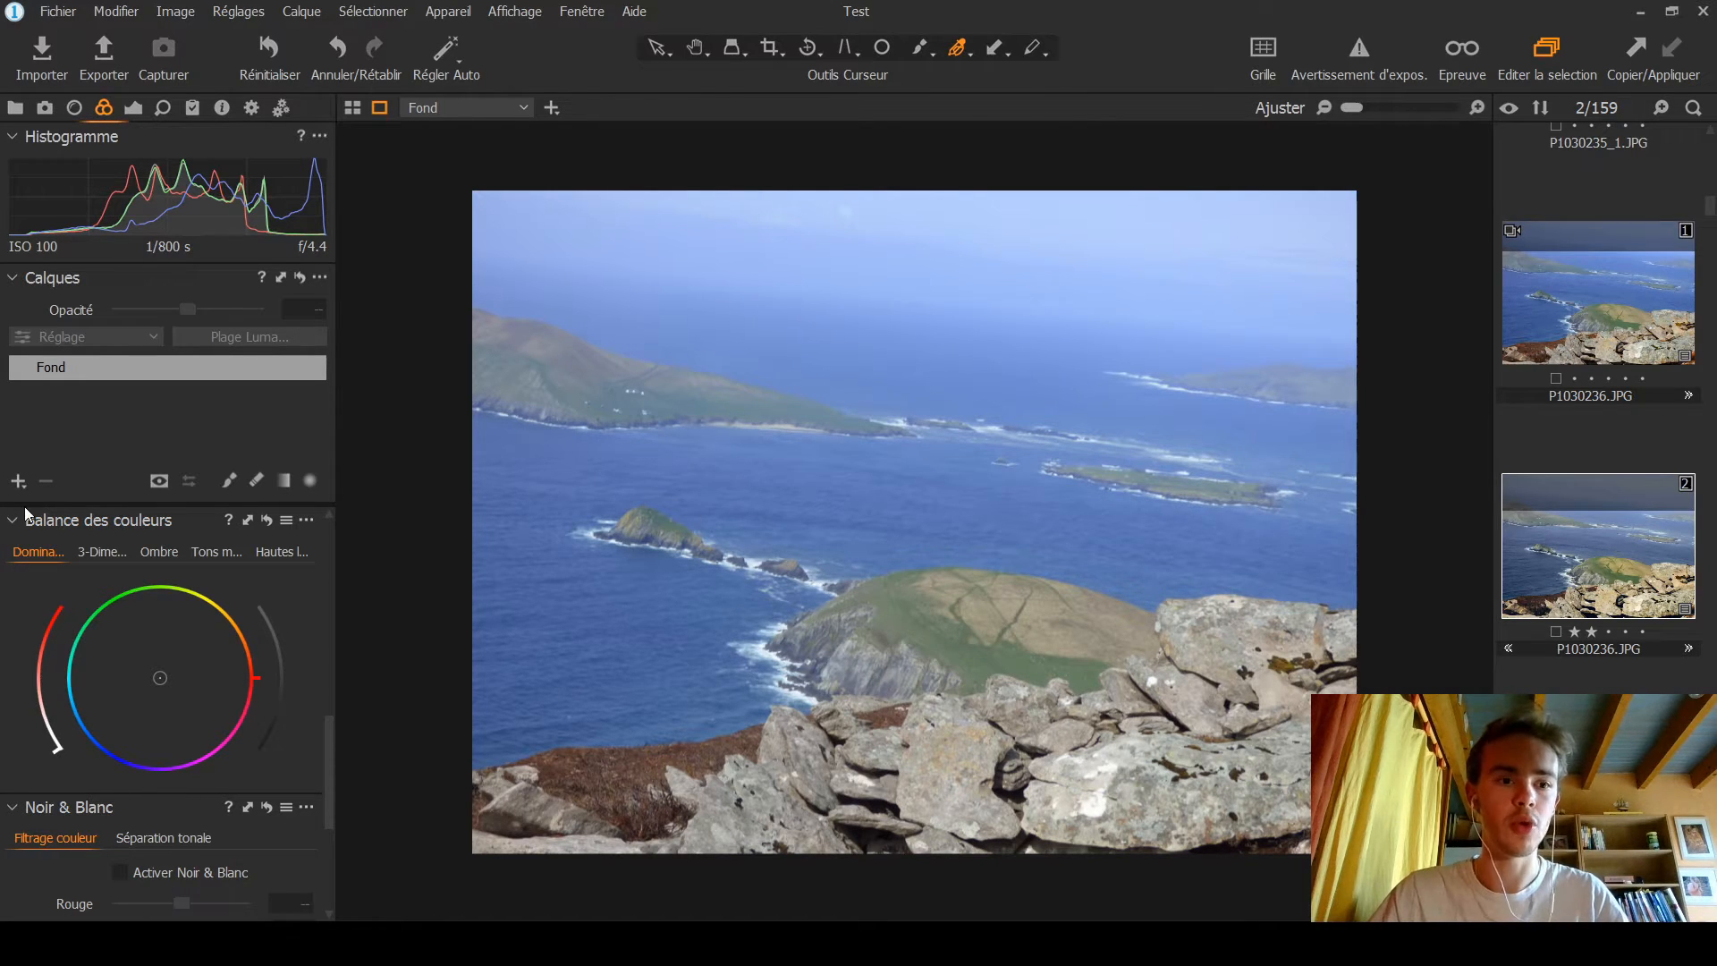
{"action": "left_click", "coordinate": [123, 553]}
{"action": "left_click", "coordinate": [37, 552]}
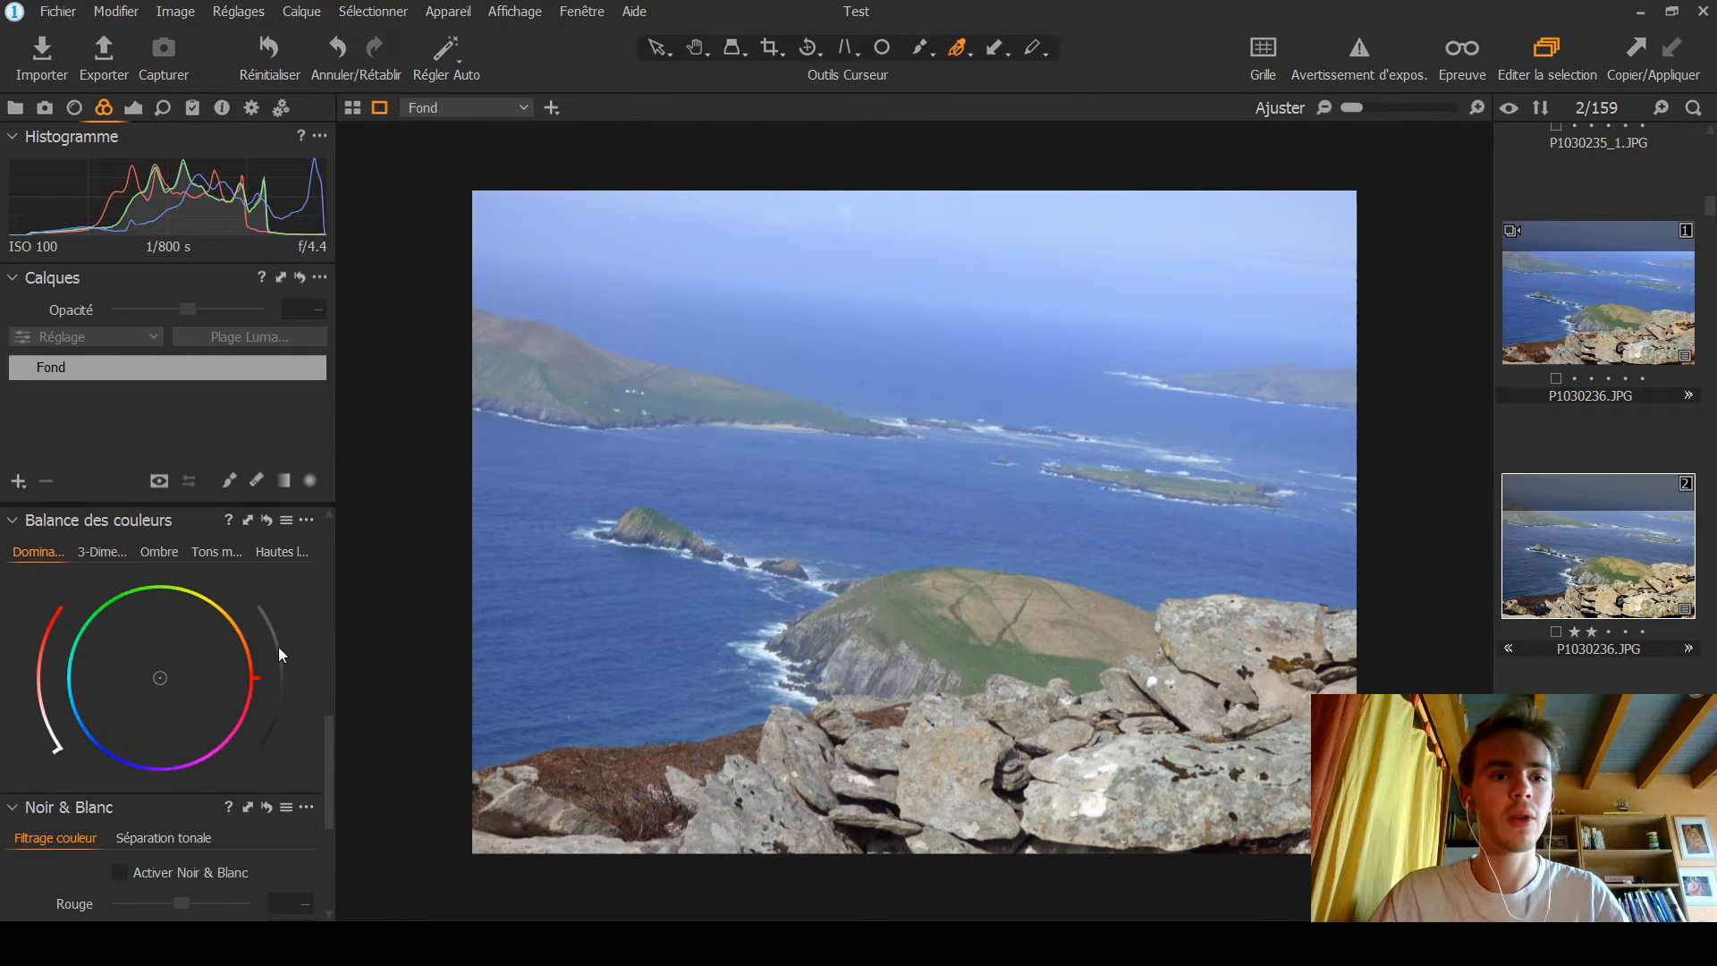
{"action": "left_click_drag", "start_coordinate": [172, 683], "coordinate": [207, 665]}
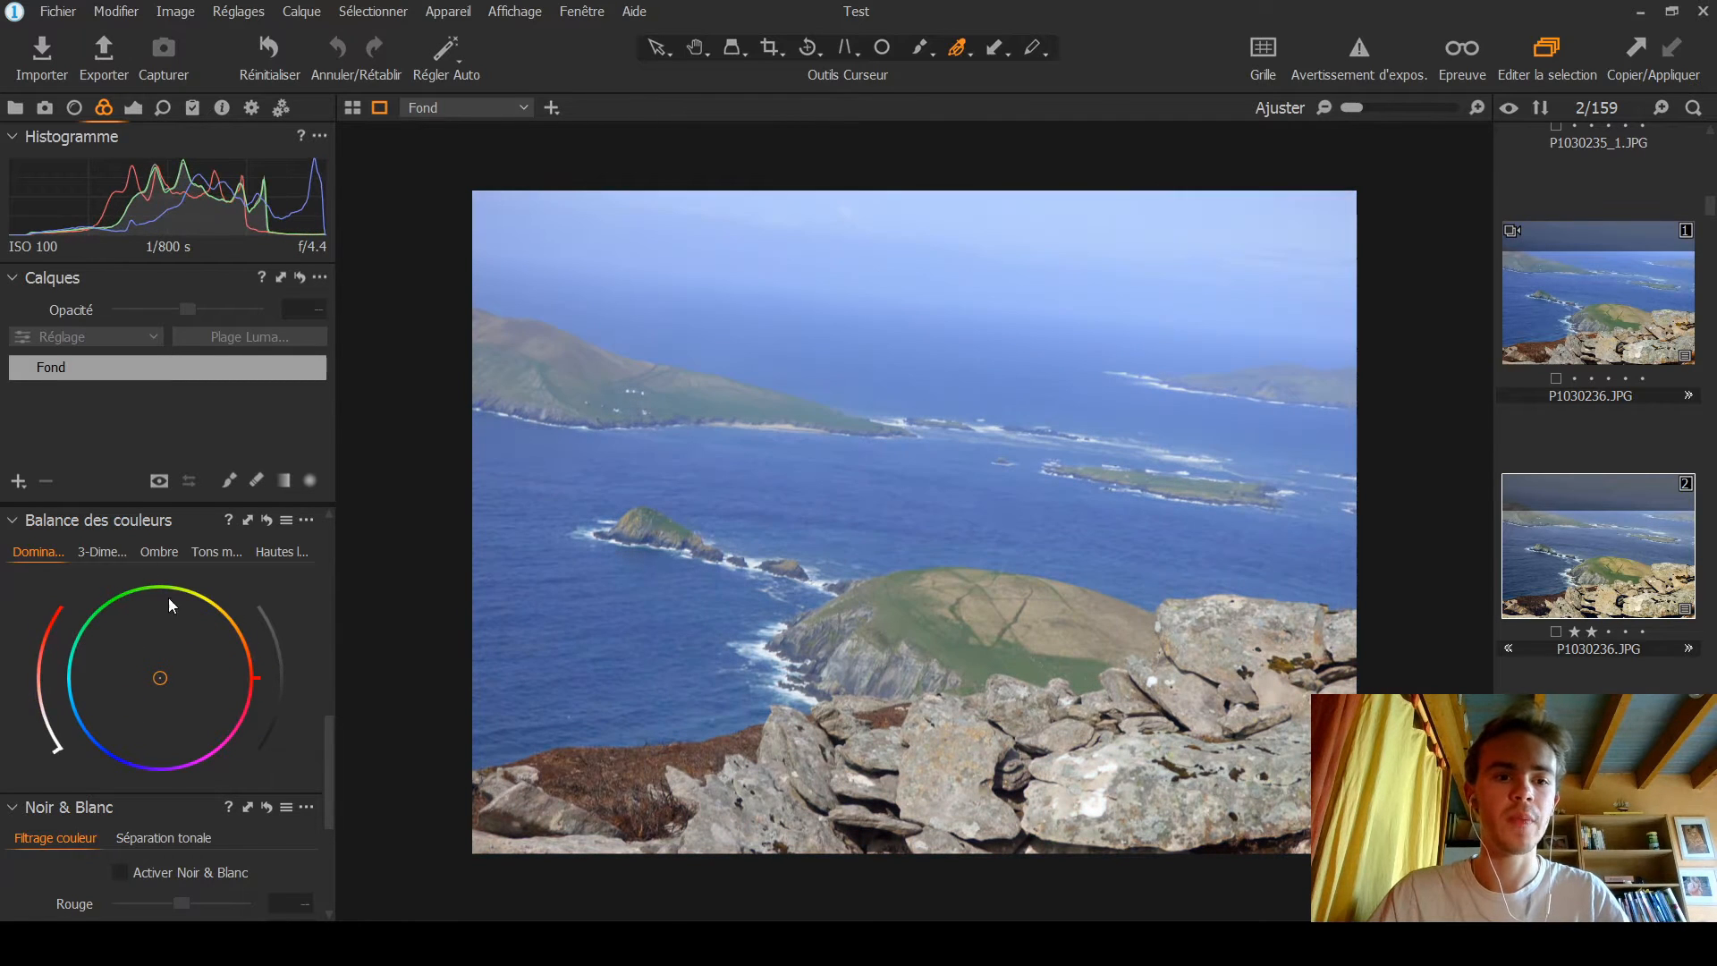
Tint the photo's shadows blue using the Ombre wheel of the colour balance tool.
{"action": "left_click", "coordinate": [102, 552]}
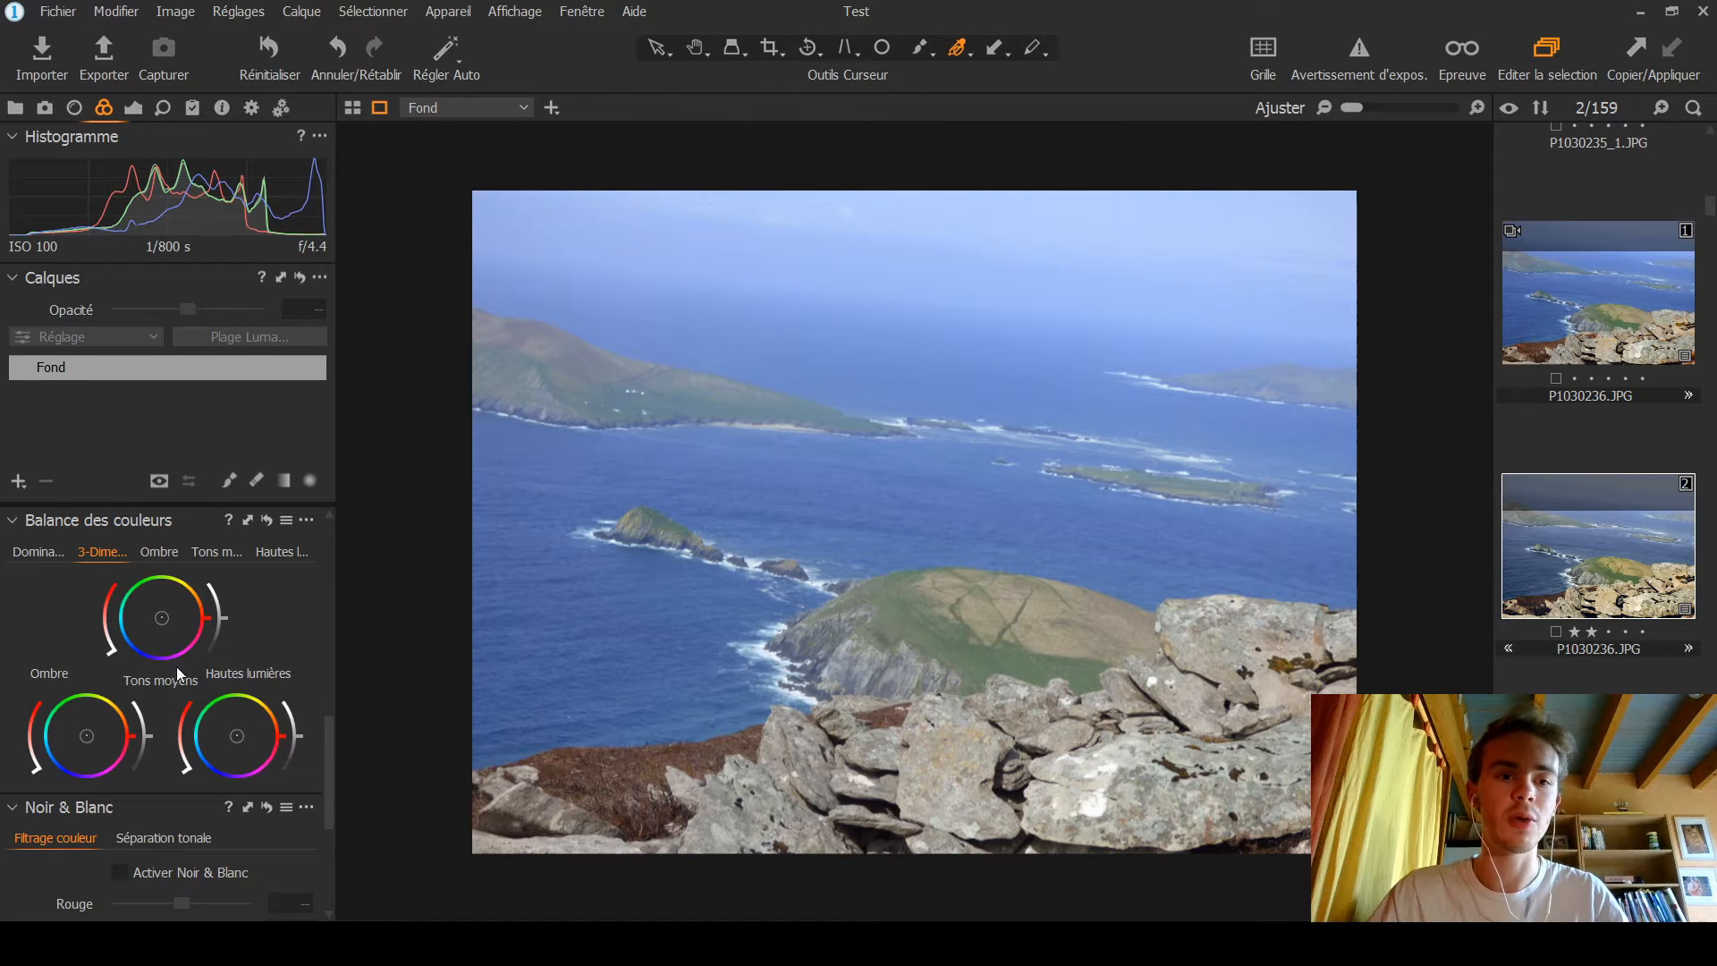
{"action": "left_click", "coordinate": [161, 551]}
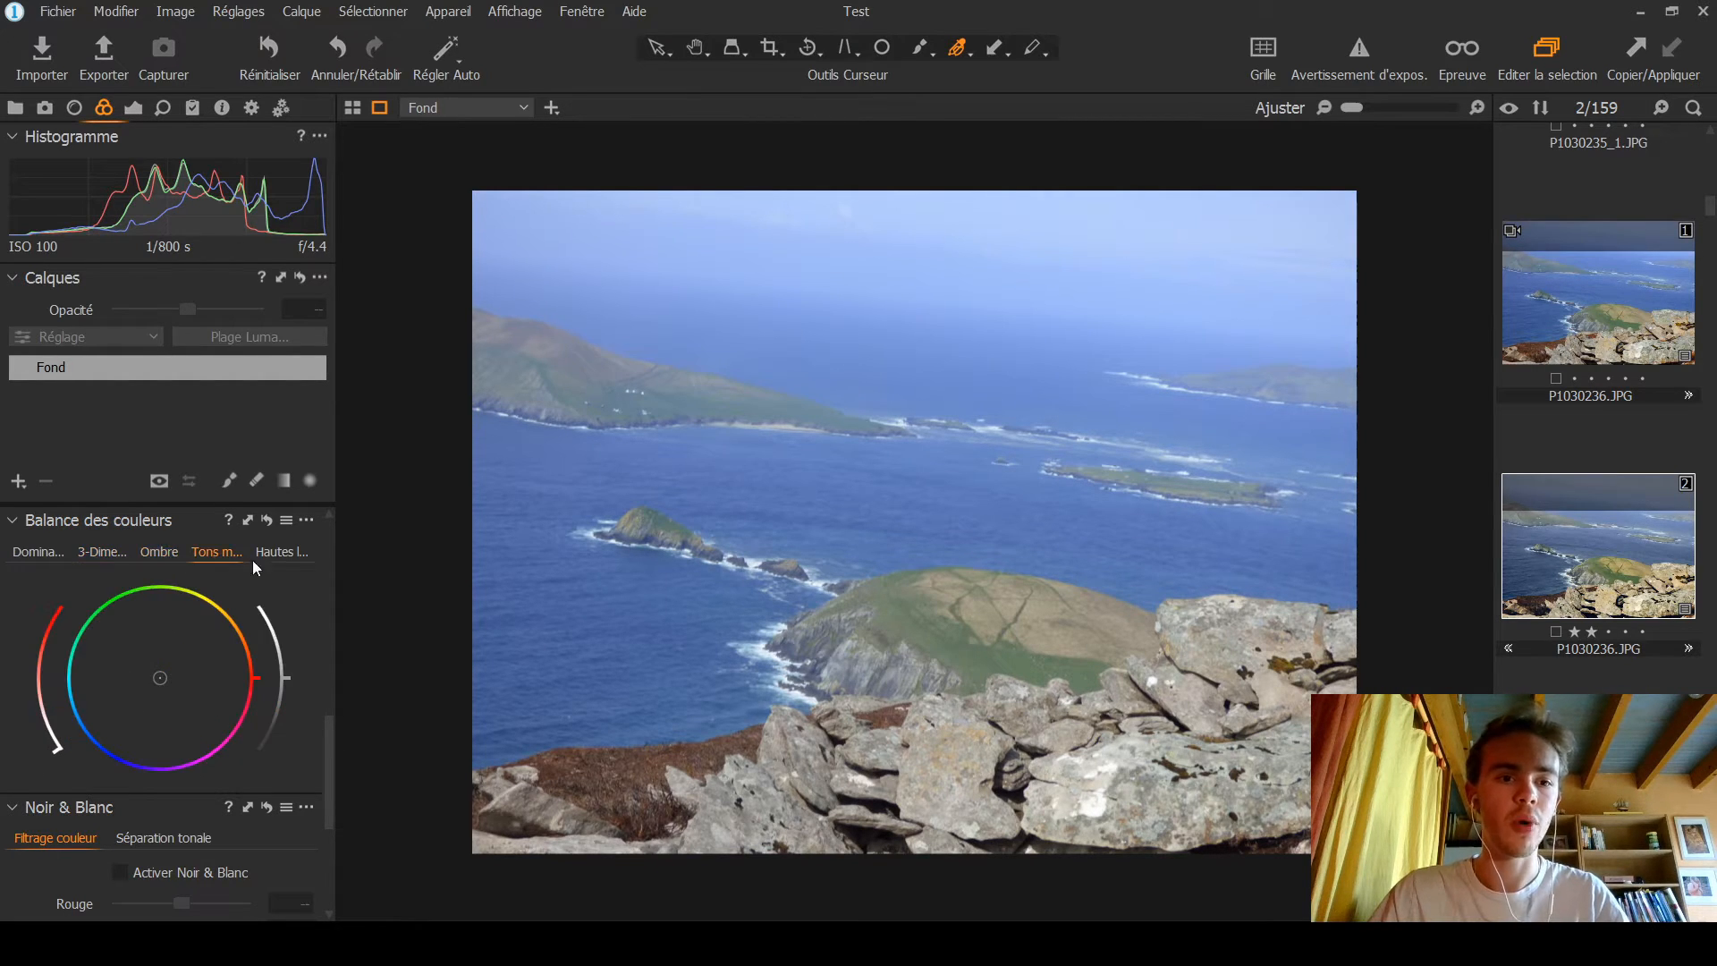
{"action": "left_click", "coordinate": [176, 554]}
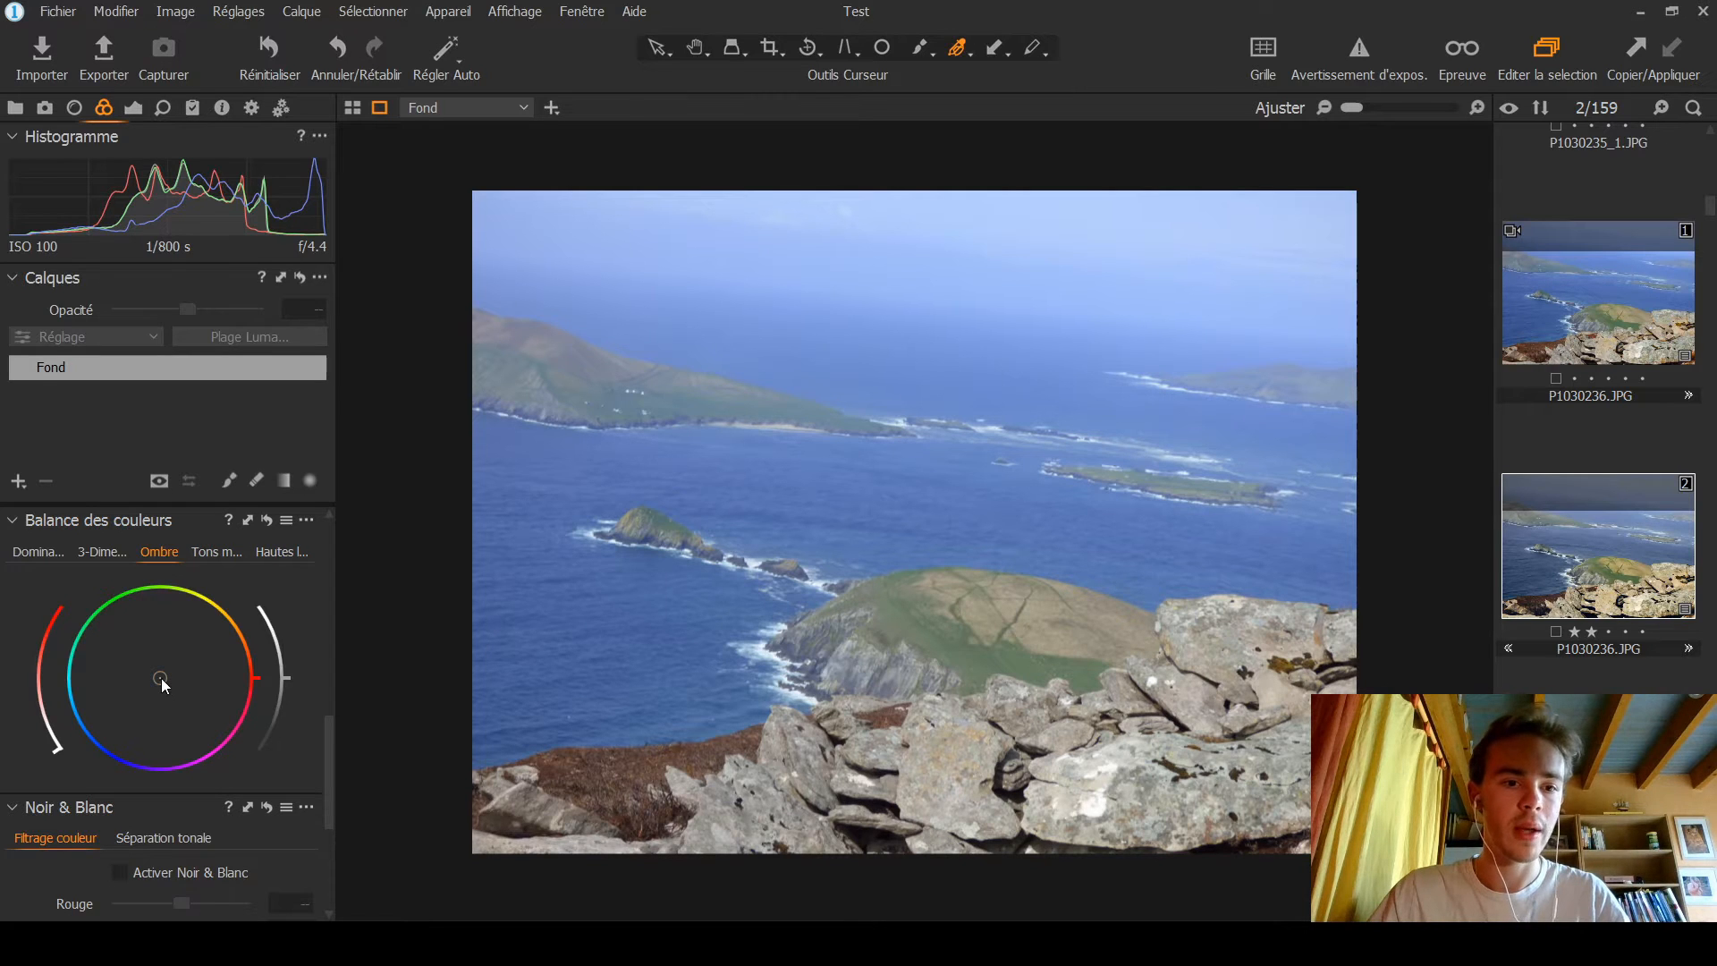
{"action": "left_click_drag", "start_coordinate": [163, 681], "coordinate": [120, 667]}
{"action": "left_click", "coordinate": [13, 519]}
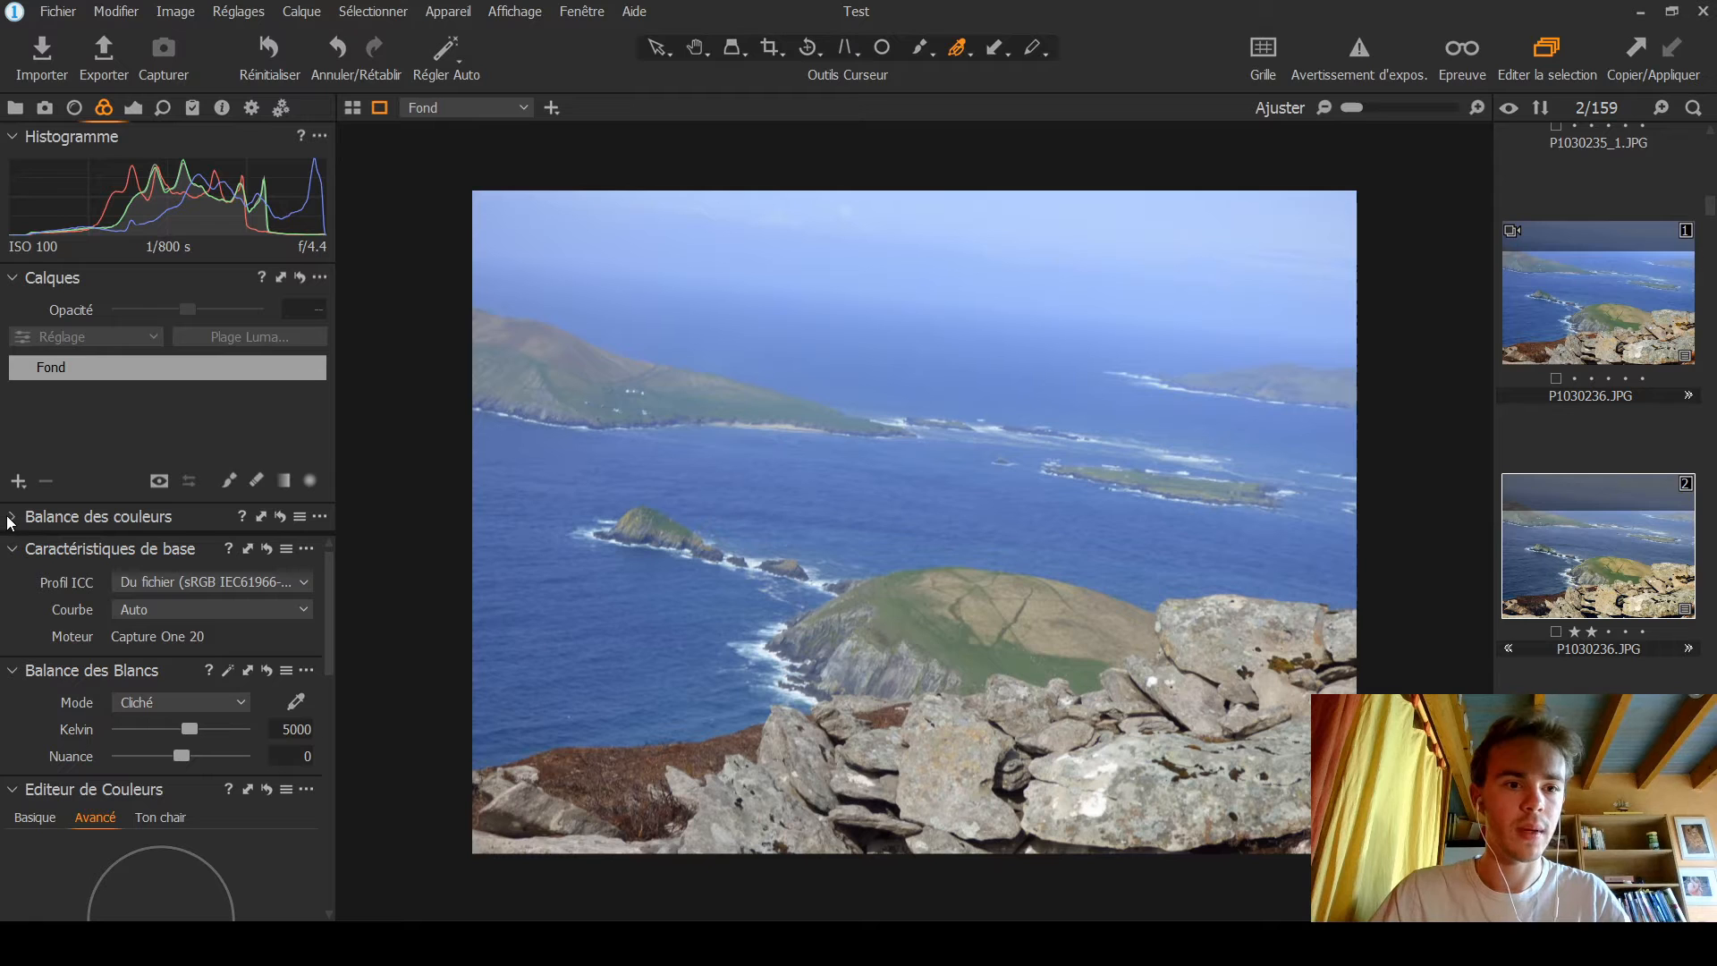
{"action": "left_click", "coordinate": [88, 517]}
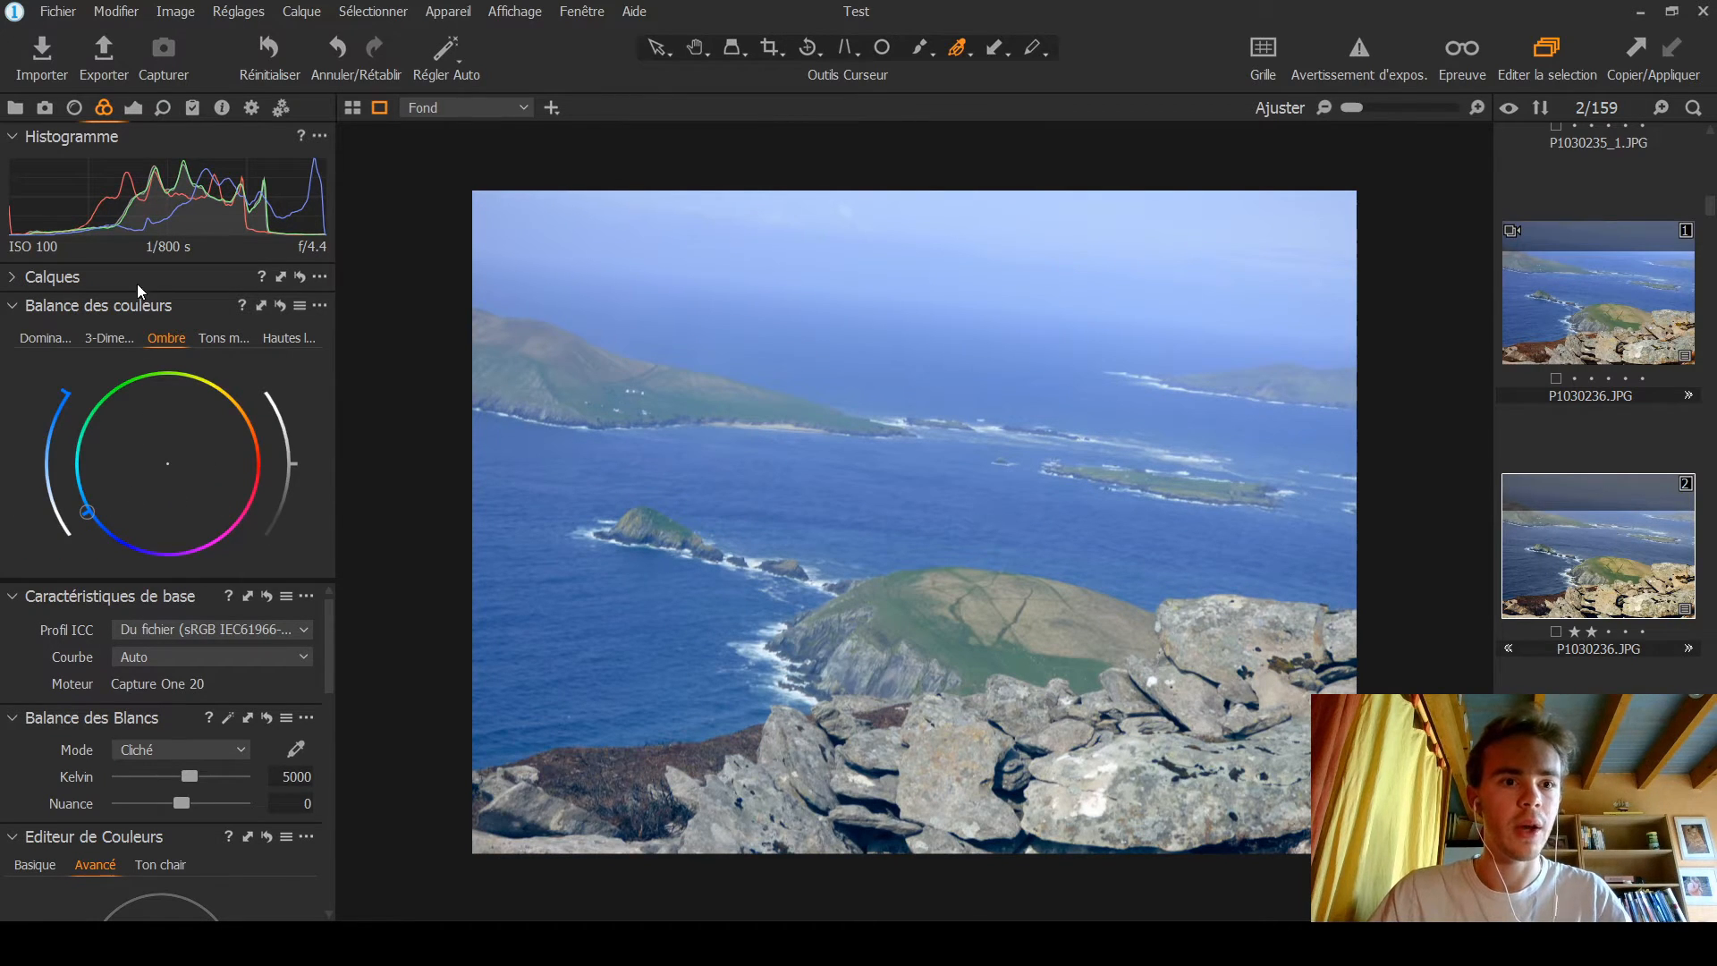
Return the Balance des couleurs tool to the scrollable tool area and expand the Calques tool above it.
{"action": "left_click", "coordinate": [98, 593]}
{"action": "left_click", "coordinate": [98, 593]}
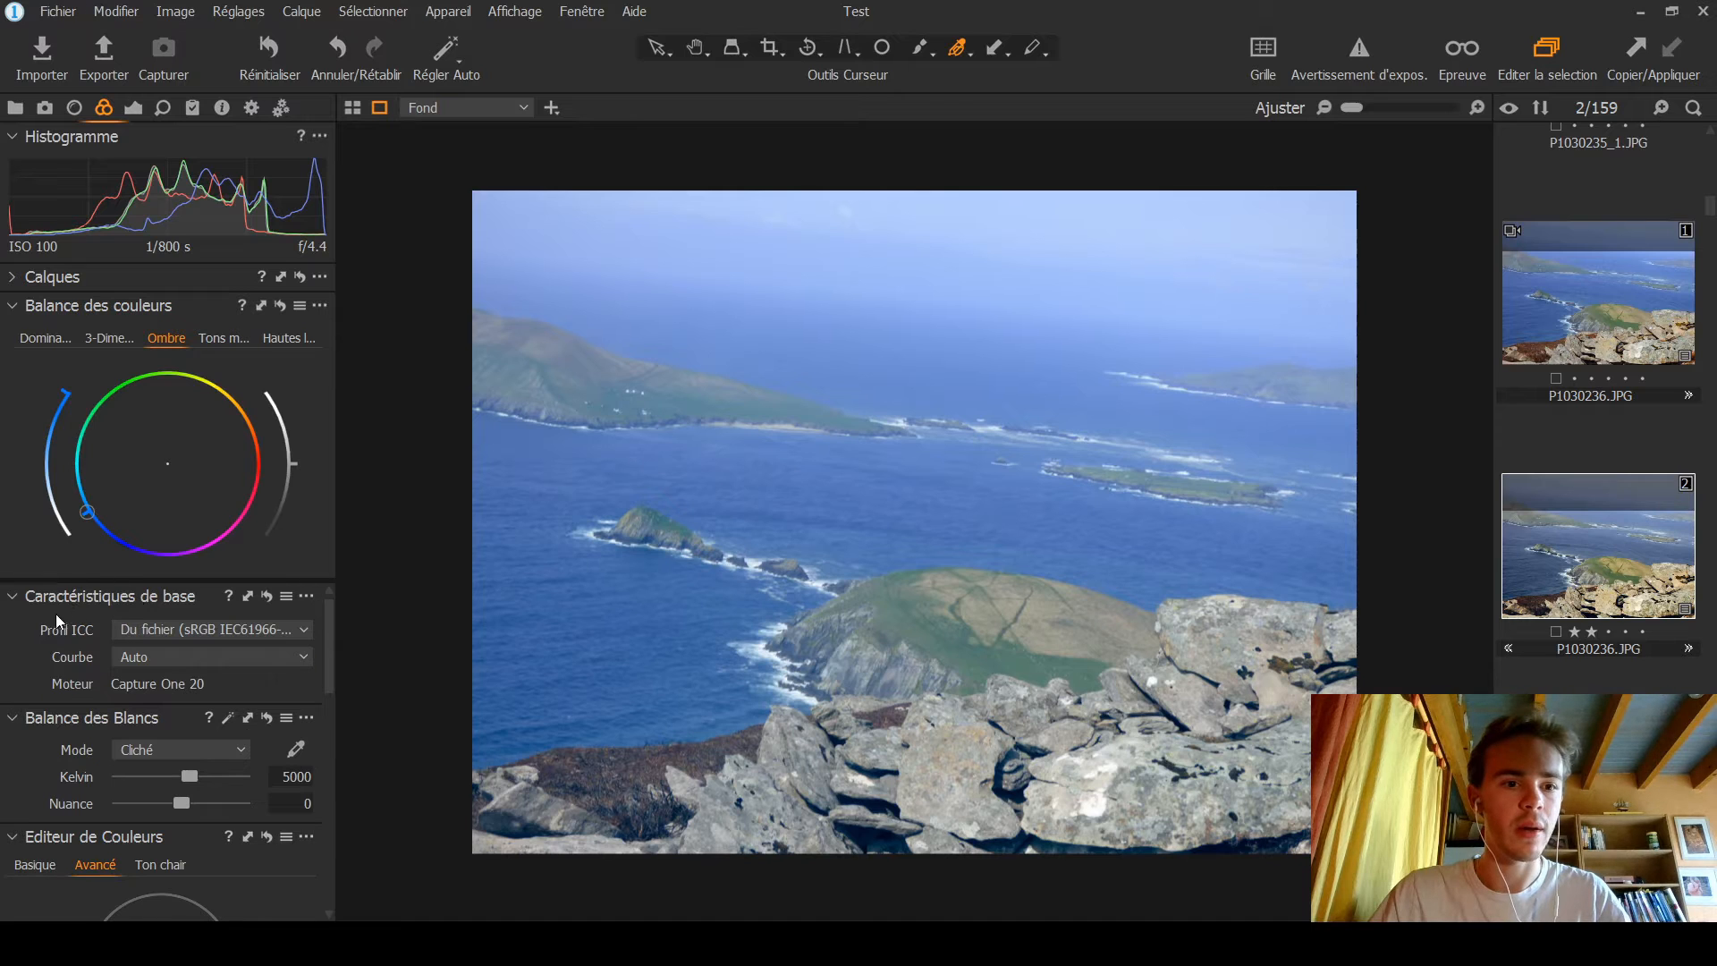
{"action": "scroll", "coordinate": [36, 720], "scroll_direction": "down", "scroll_amount": 2}
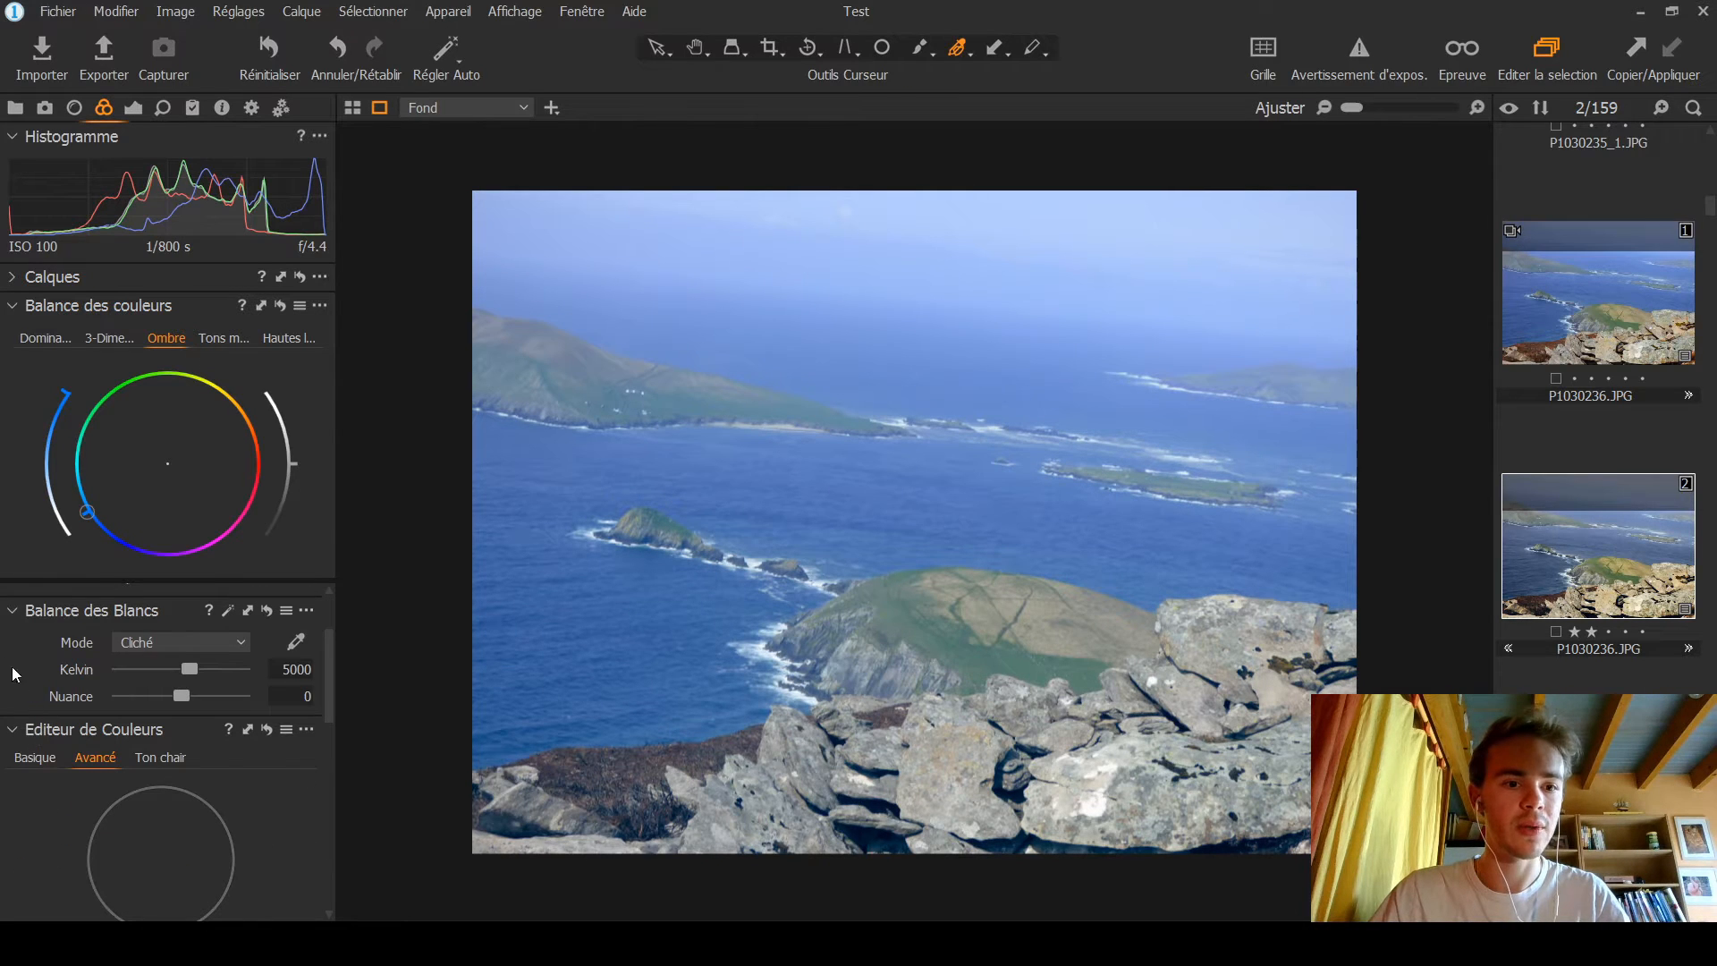
{"action": "scroll", "coordinate": [140, 654], "scroll_direction": "down", "scroll_amount": 2}
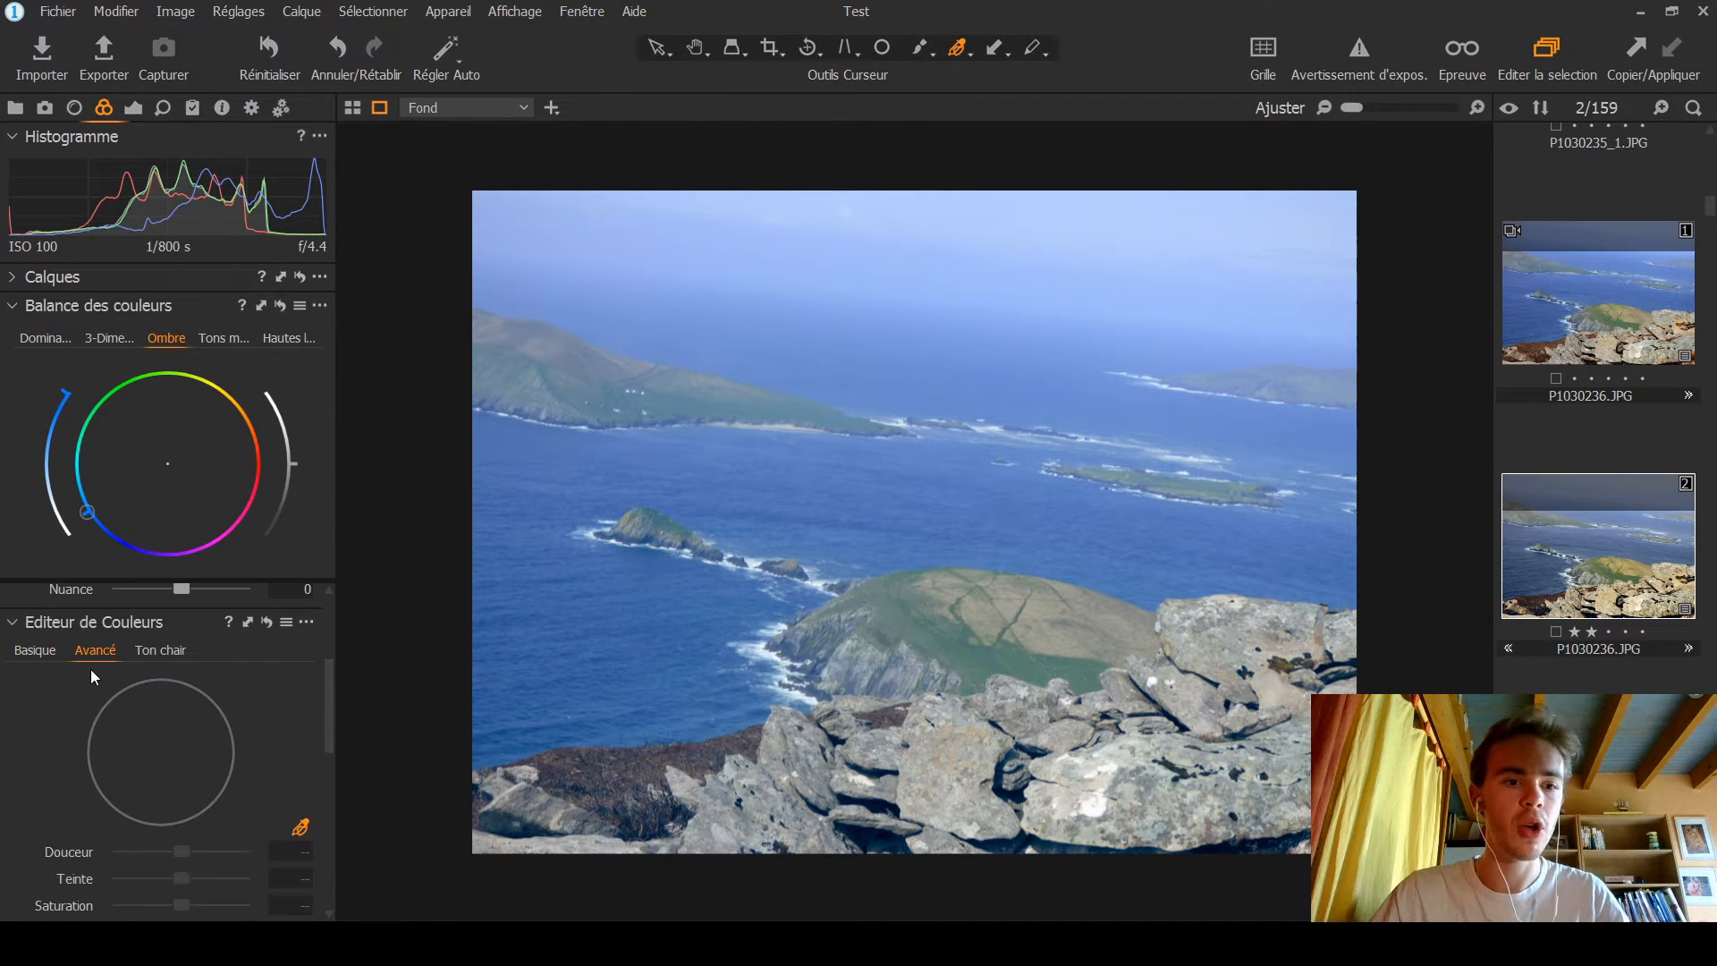
{"action": "left_click", "coordinate": [62, 278]}
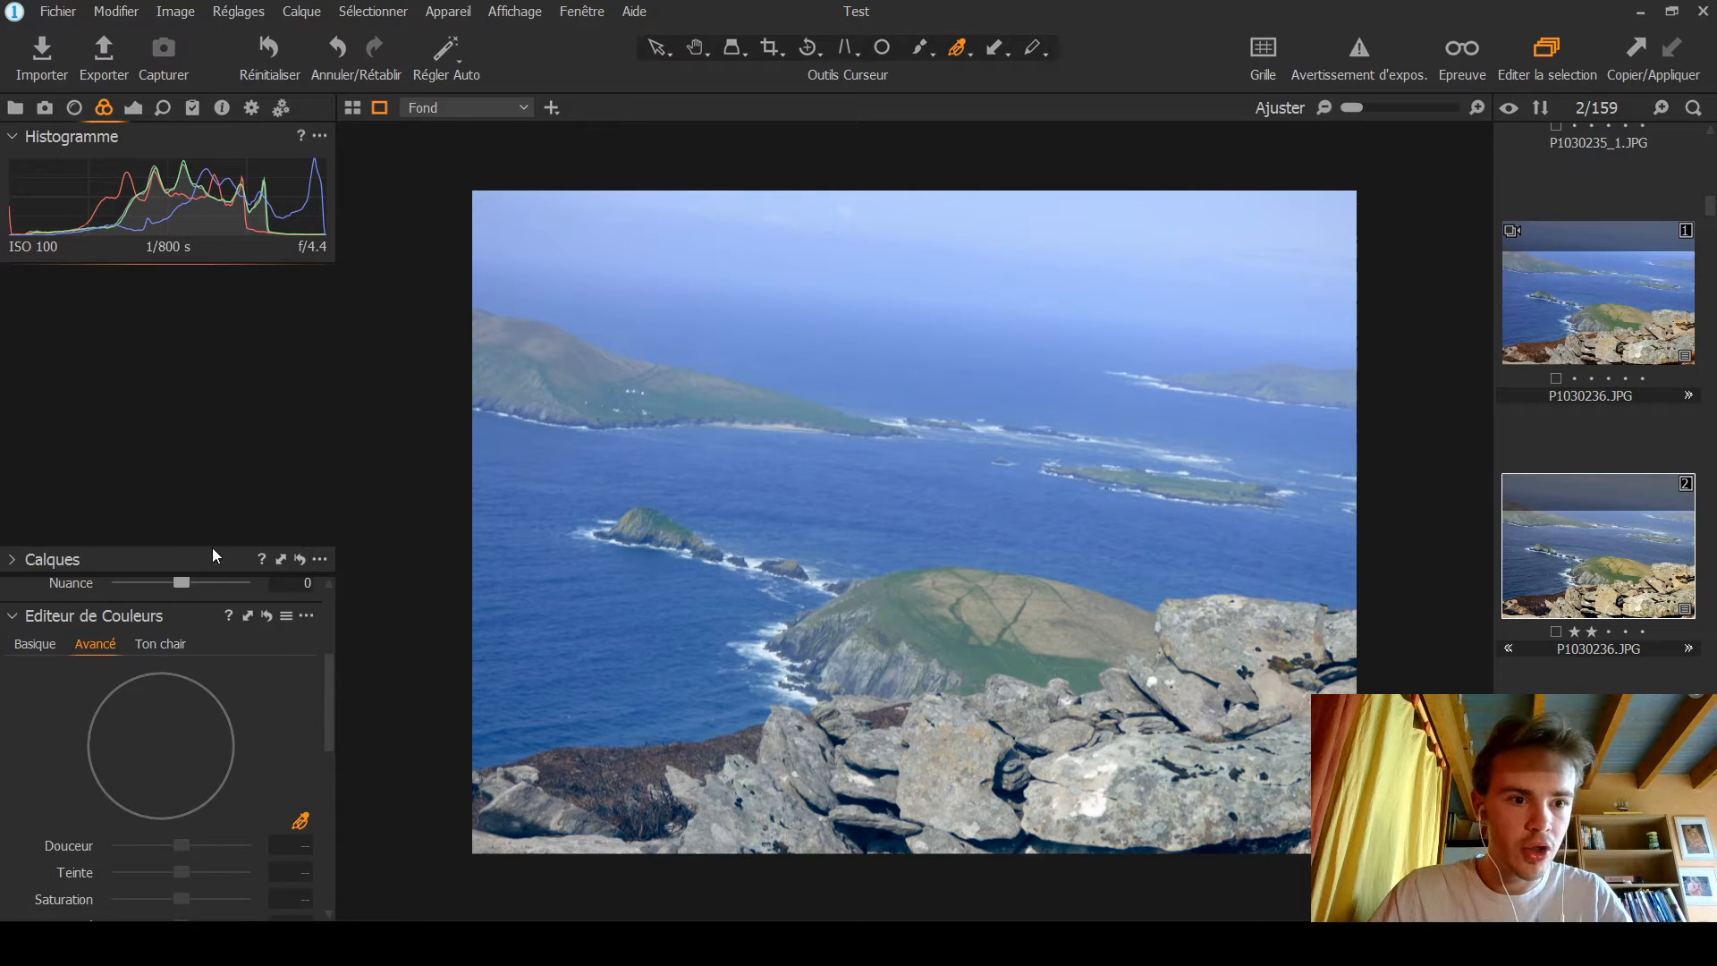
{"action": "scroll", "coordinate": [230, 529], "scroll_direction": "up", "scroll_amount": 5}
{"action": "scroll", "coordinate": [104, 616], "scroll_direction": "up", "scroll_amount": 3}
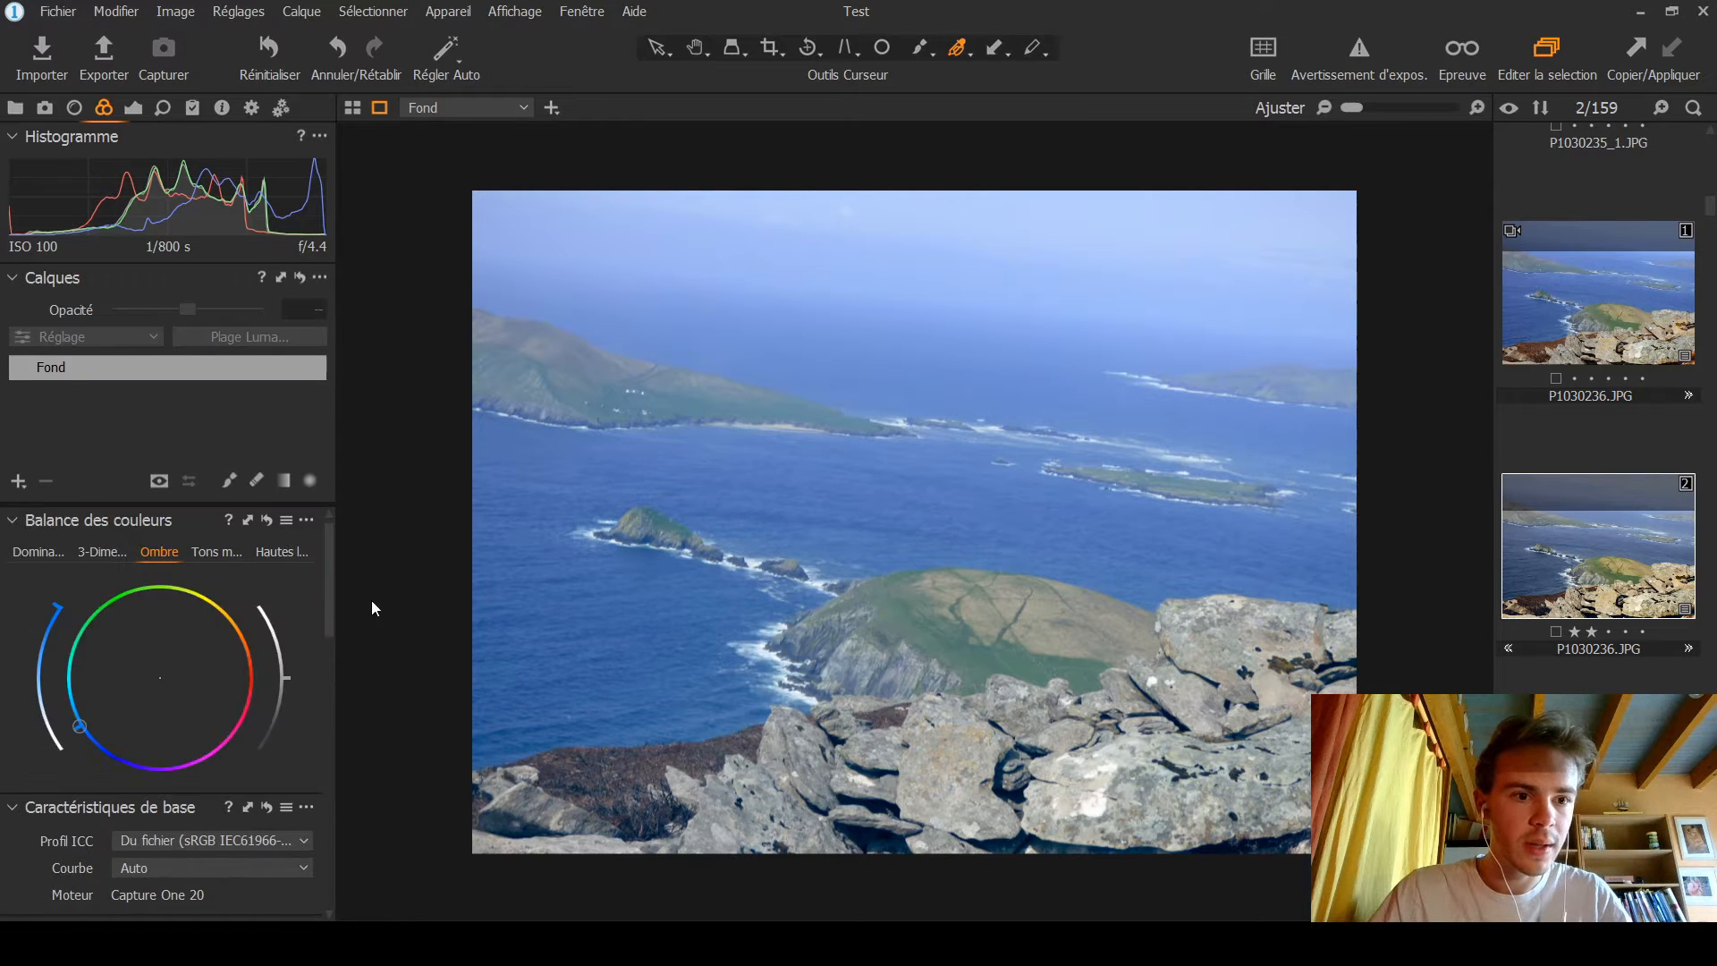
Move the Balance des couleurs tool between Balance des Blancs and Editeur de Couleurs.
{"action": "scroll", "coordinate": [0, 777], "scroll_direction": "down", "scroll_amount": 3}
{"action": "scroll", "coordinate": [1, 777], "scroll_direction": "up", "scroll_amount": 3}
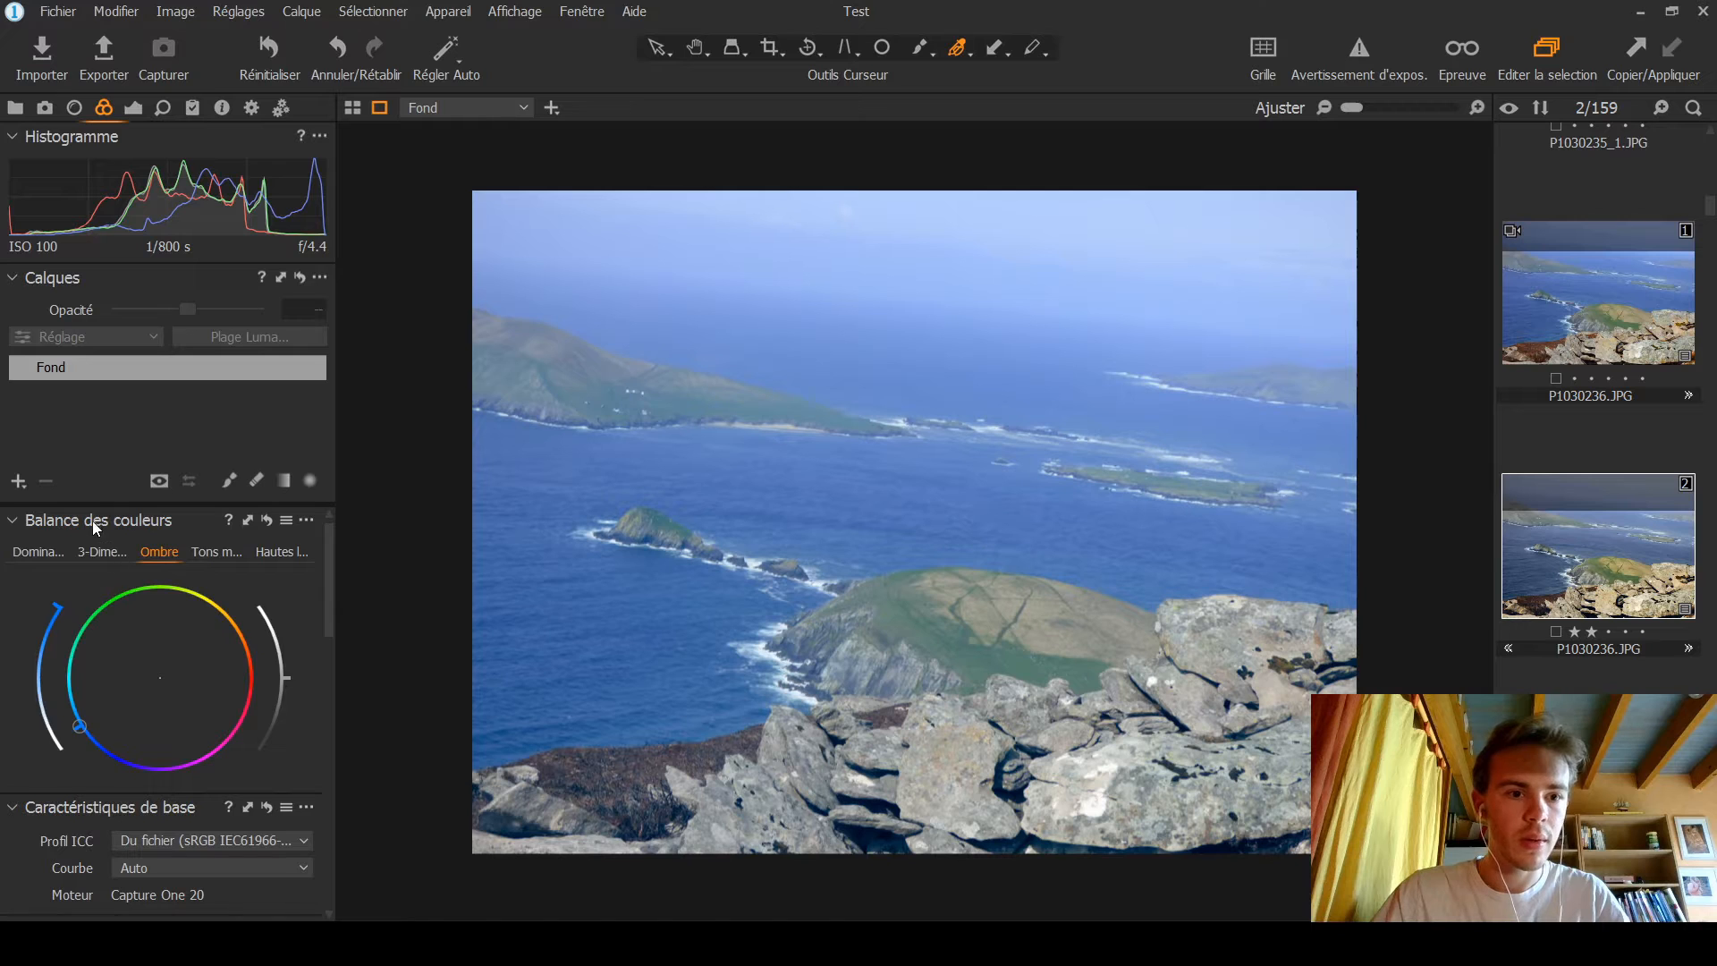
{"action": "left_click_drag", "start_coordinate": [93, 521], "coordinate": [170, 854]}
{"action": "left_click_drag", "start_coordinate": [82, 642], "coordinate": [90, 653]}
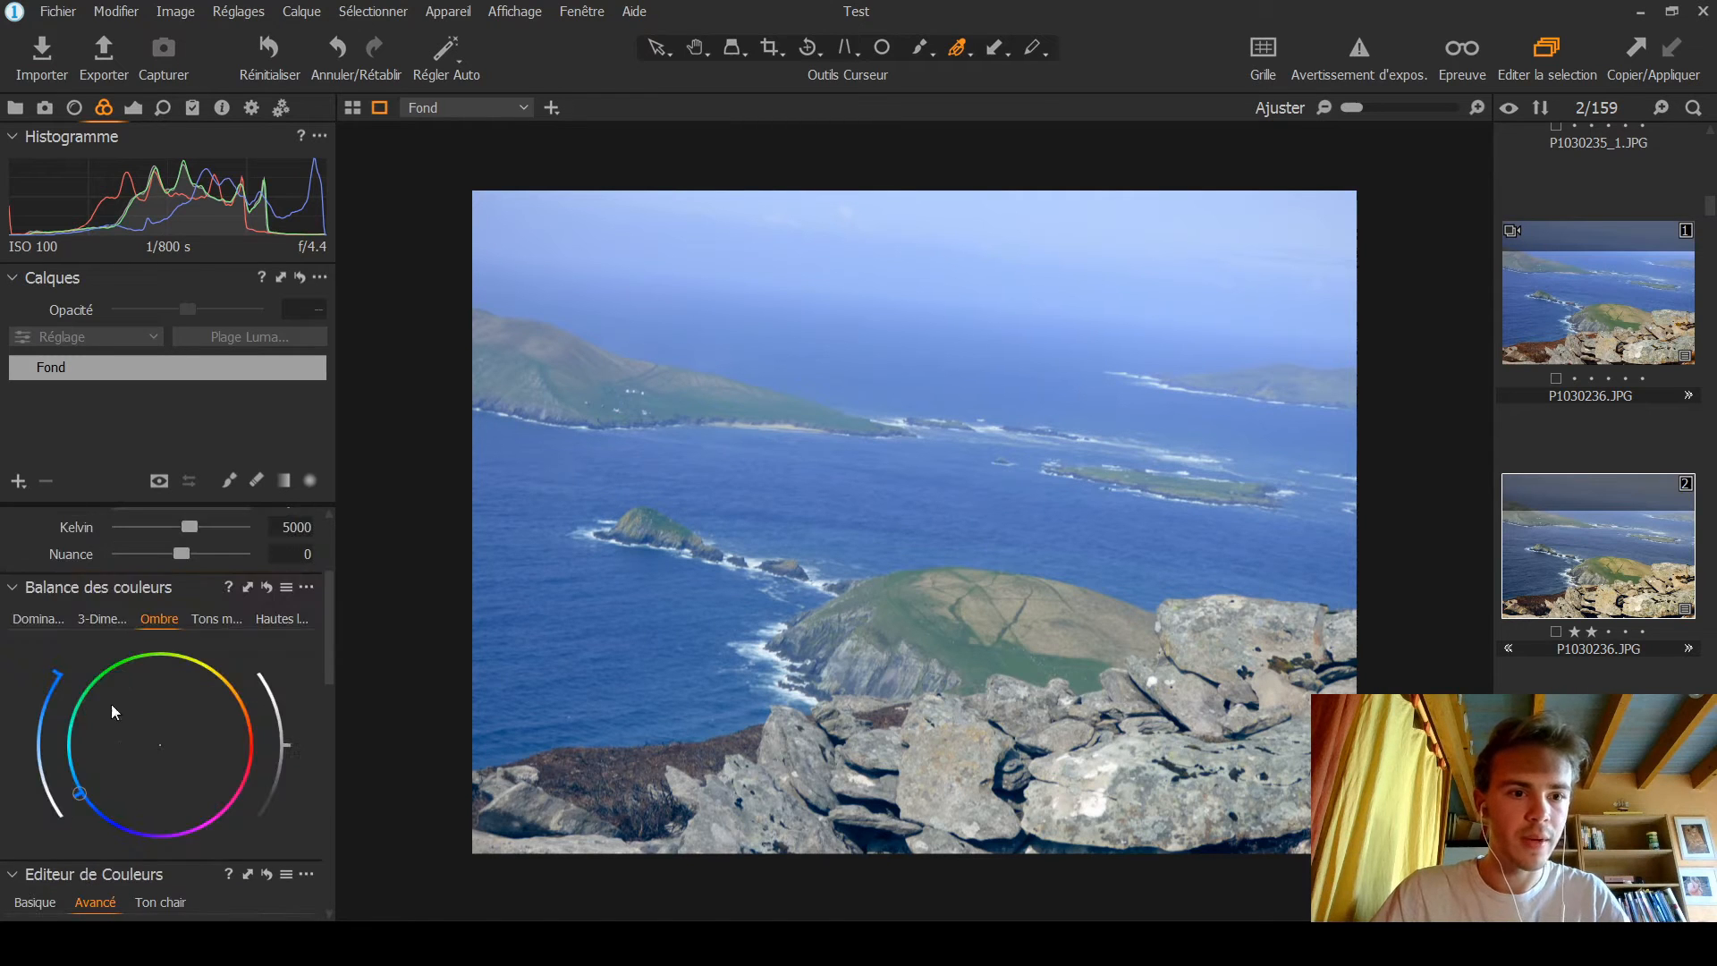
Examine the colour editor's Basique and Avancé modes, plus the Noir & Blanc and Normaliser tools.
{"action": "scroll", "coordinate": [9, 715], "scroll_direction": "down", "scroll_amount": 5}
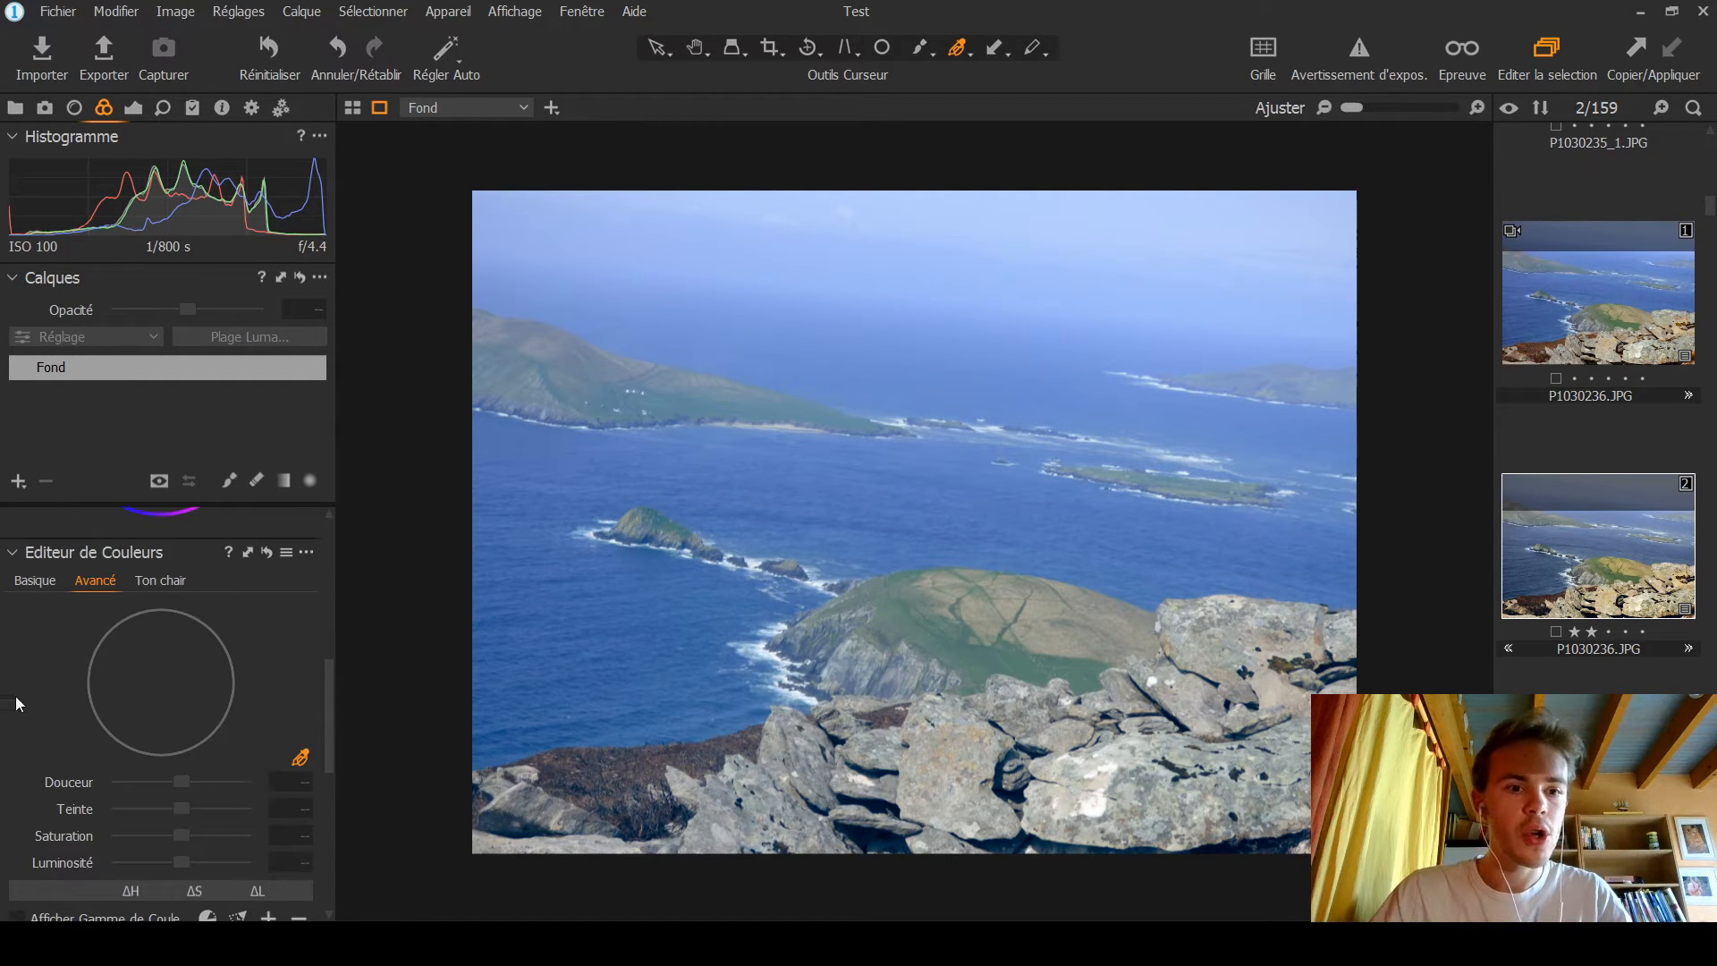
{"action": "left_click", "coordinate": [39, 579]}
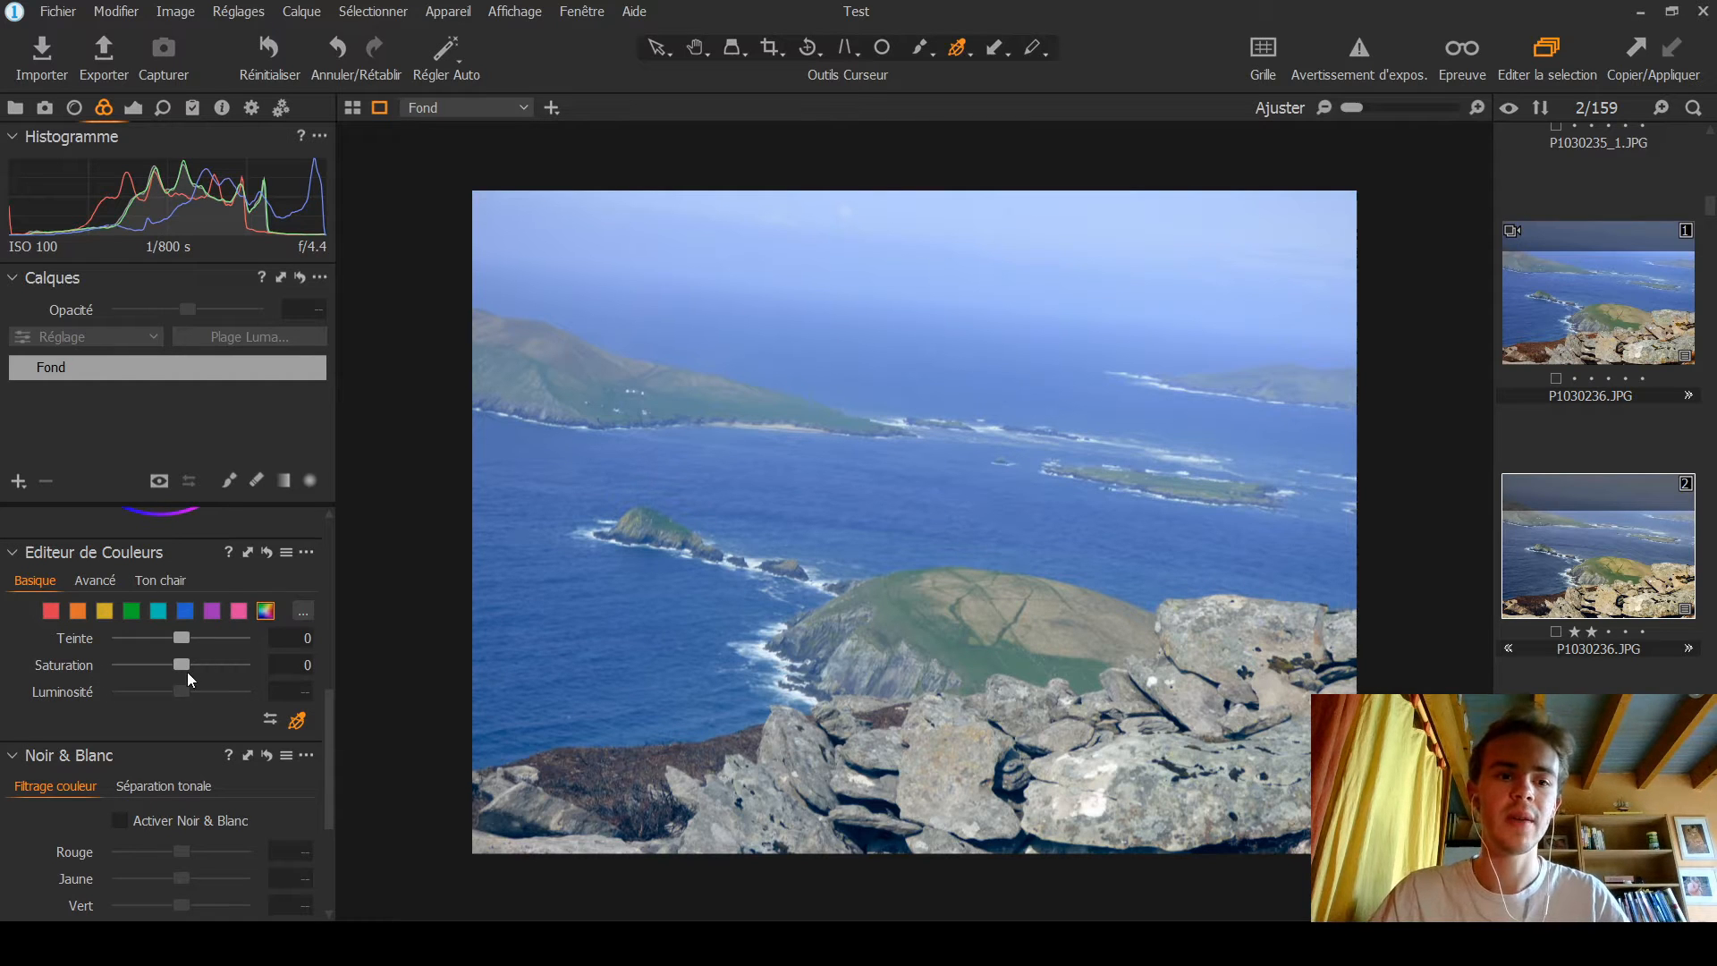
{"action": "left_click", "coordinate": [97, 582]}
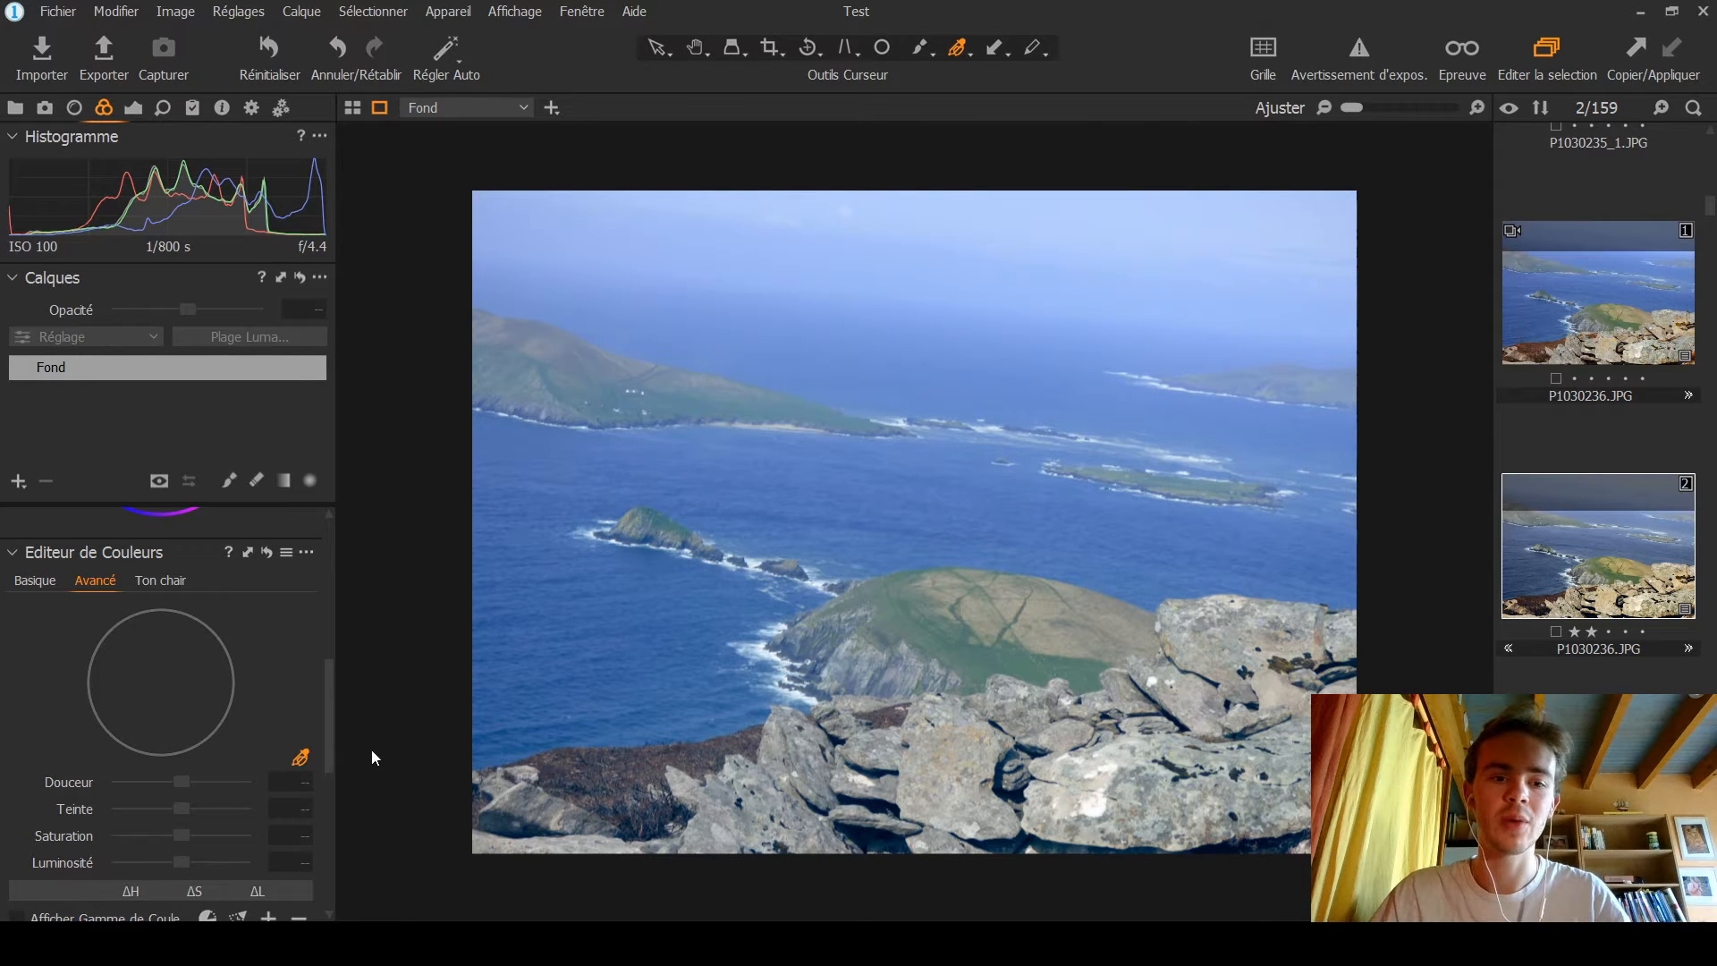
{"action": "scroll", "coordinate": [276, 667], "scroll_direction": "down", "scroll_amount": 2}
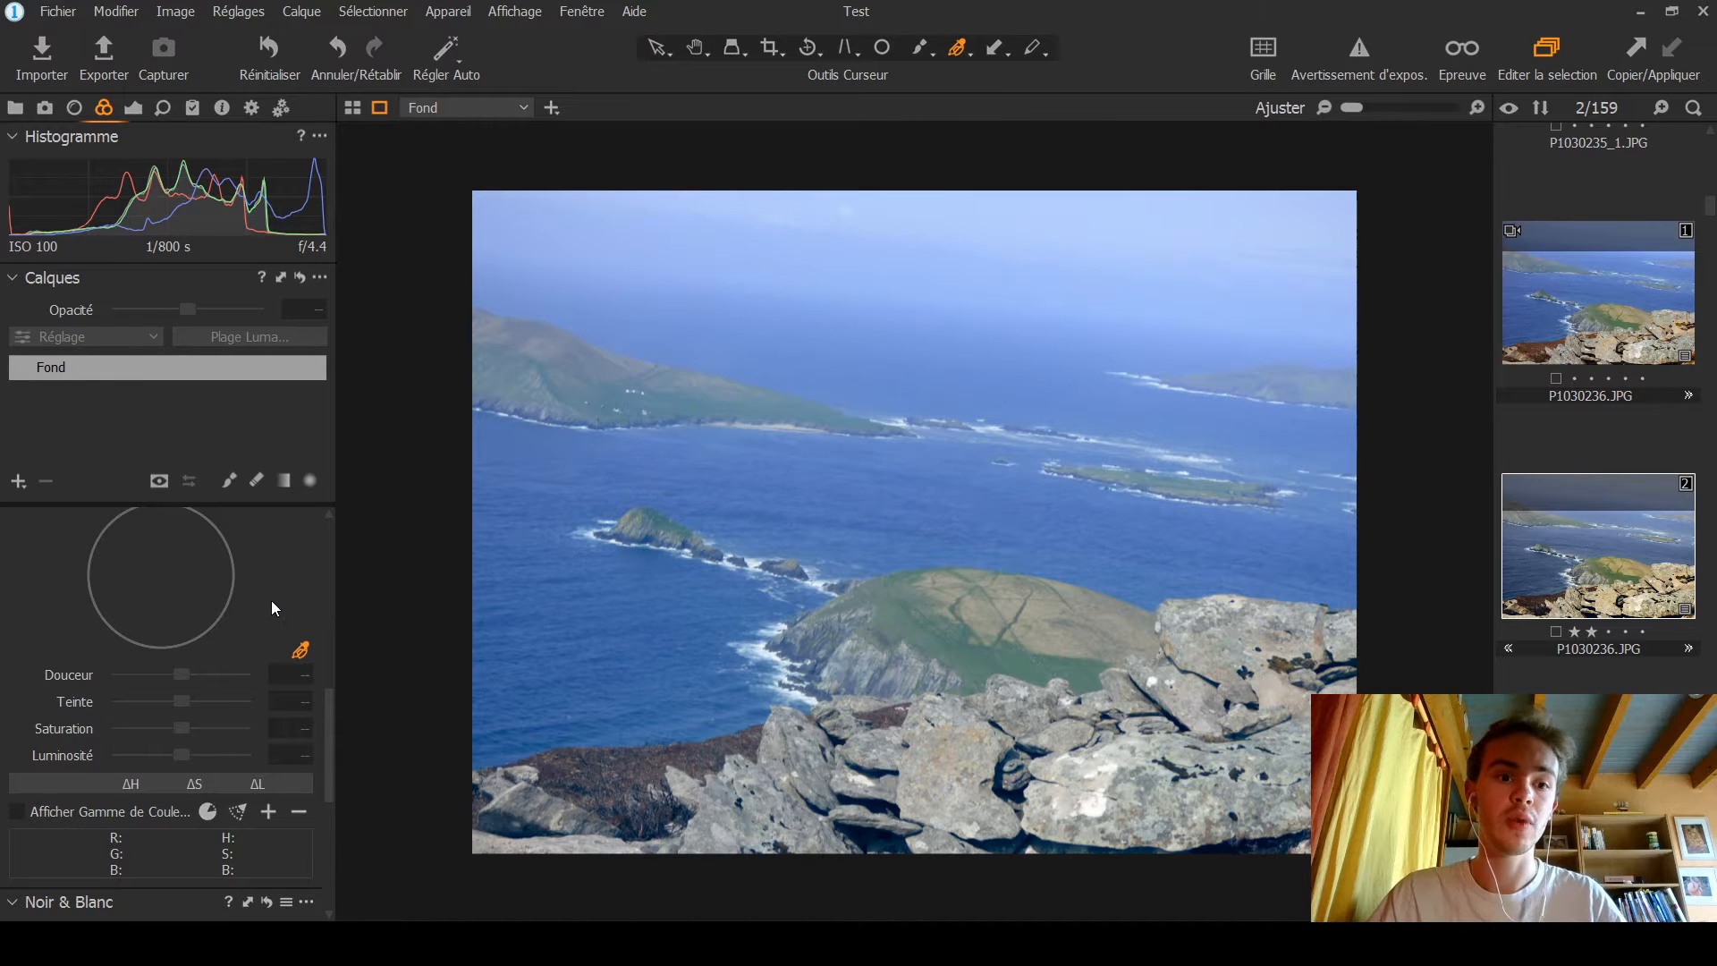
{"action": "scroll", "coordinate": [264, 614], "scroll_direction": "down", "scroll_amount": 5}
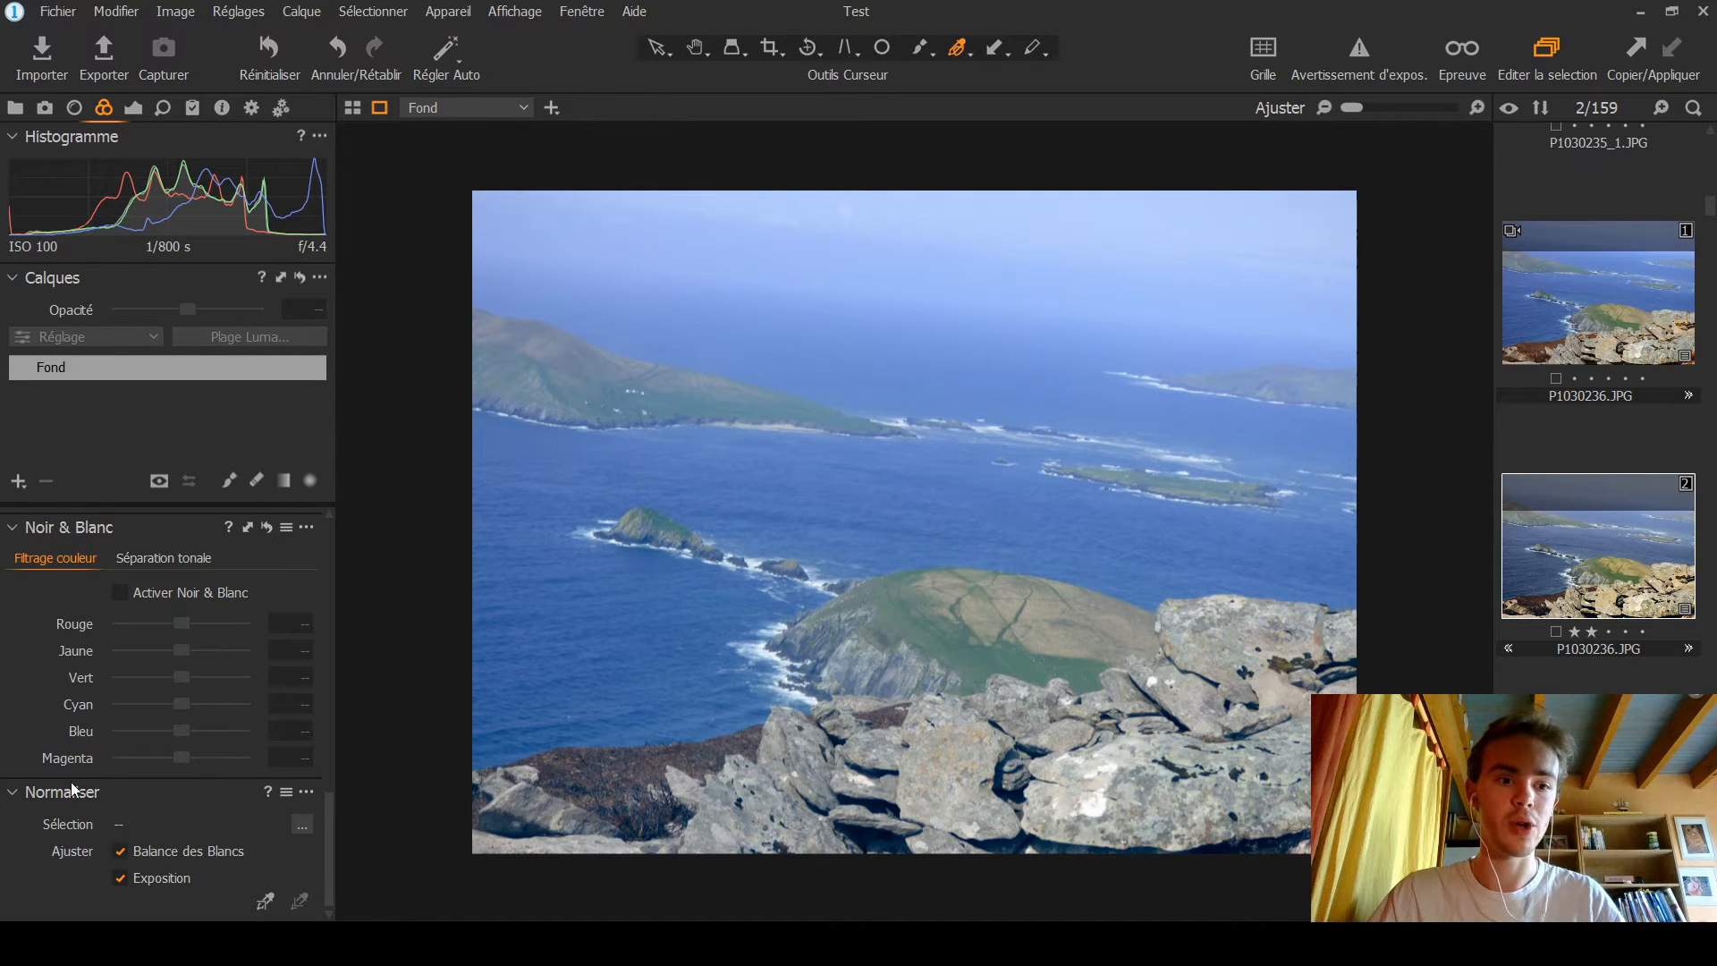
{"action": "scroll", "coordinate": [29, 700], "scroll_direction": "up", "scroll_amount": 5}
{"action": "scroll", "coordinate": [27, 711], "scroll_direction": "up", "scroll_amount": 3}
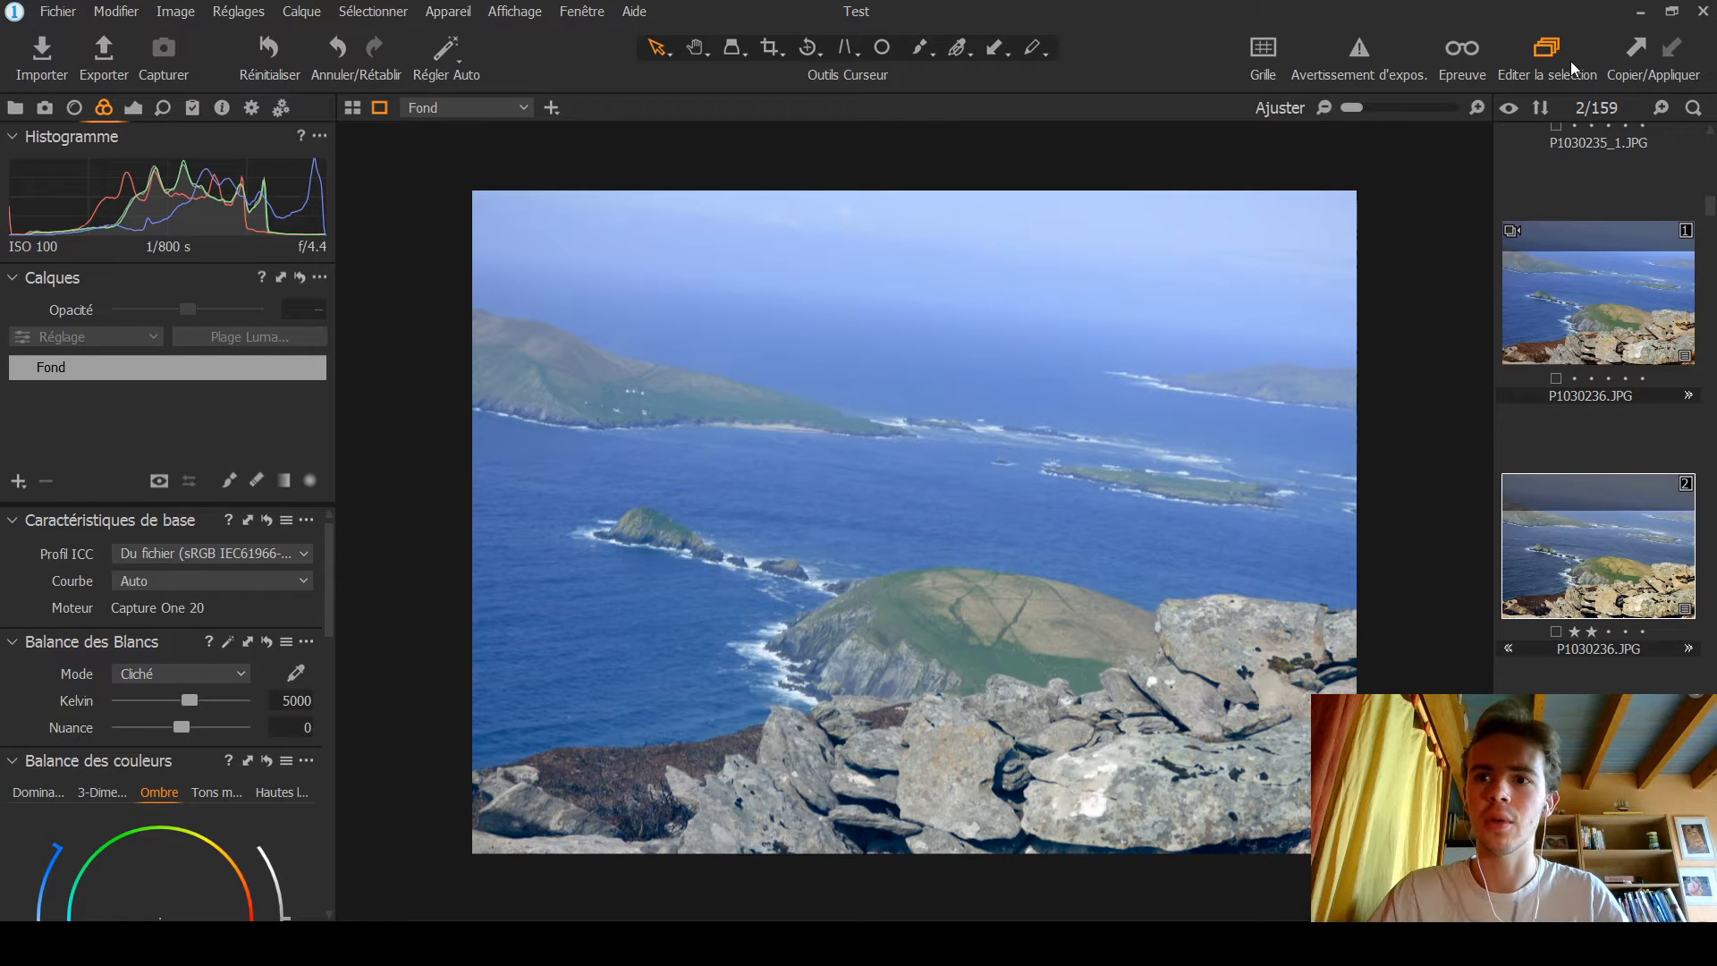
Preview the Grille overlay and the exposure warning on the photo, switching both off again.
{"action": "left_click", "coordinate": [1268, 49]}
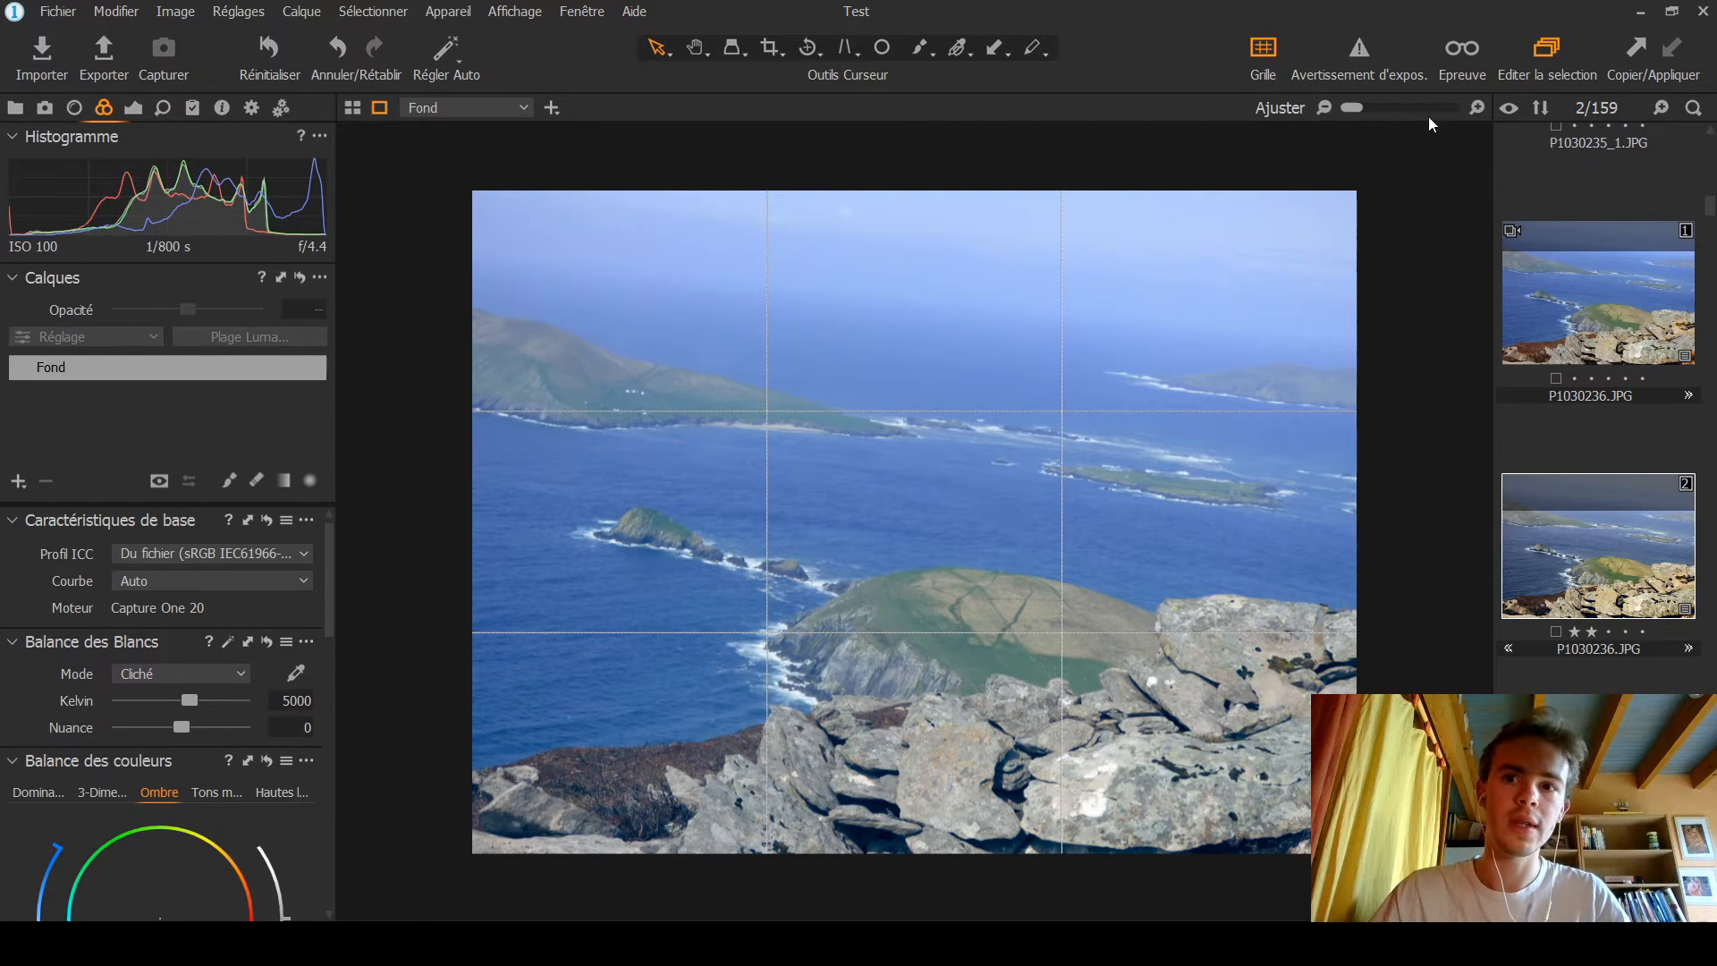
{"action": "left_click", "coordinate": [1355, 63]}
{"action": "left_click", "coordinate": [1266, 54]}
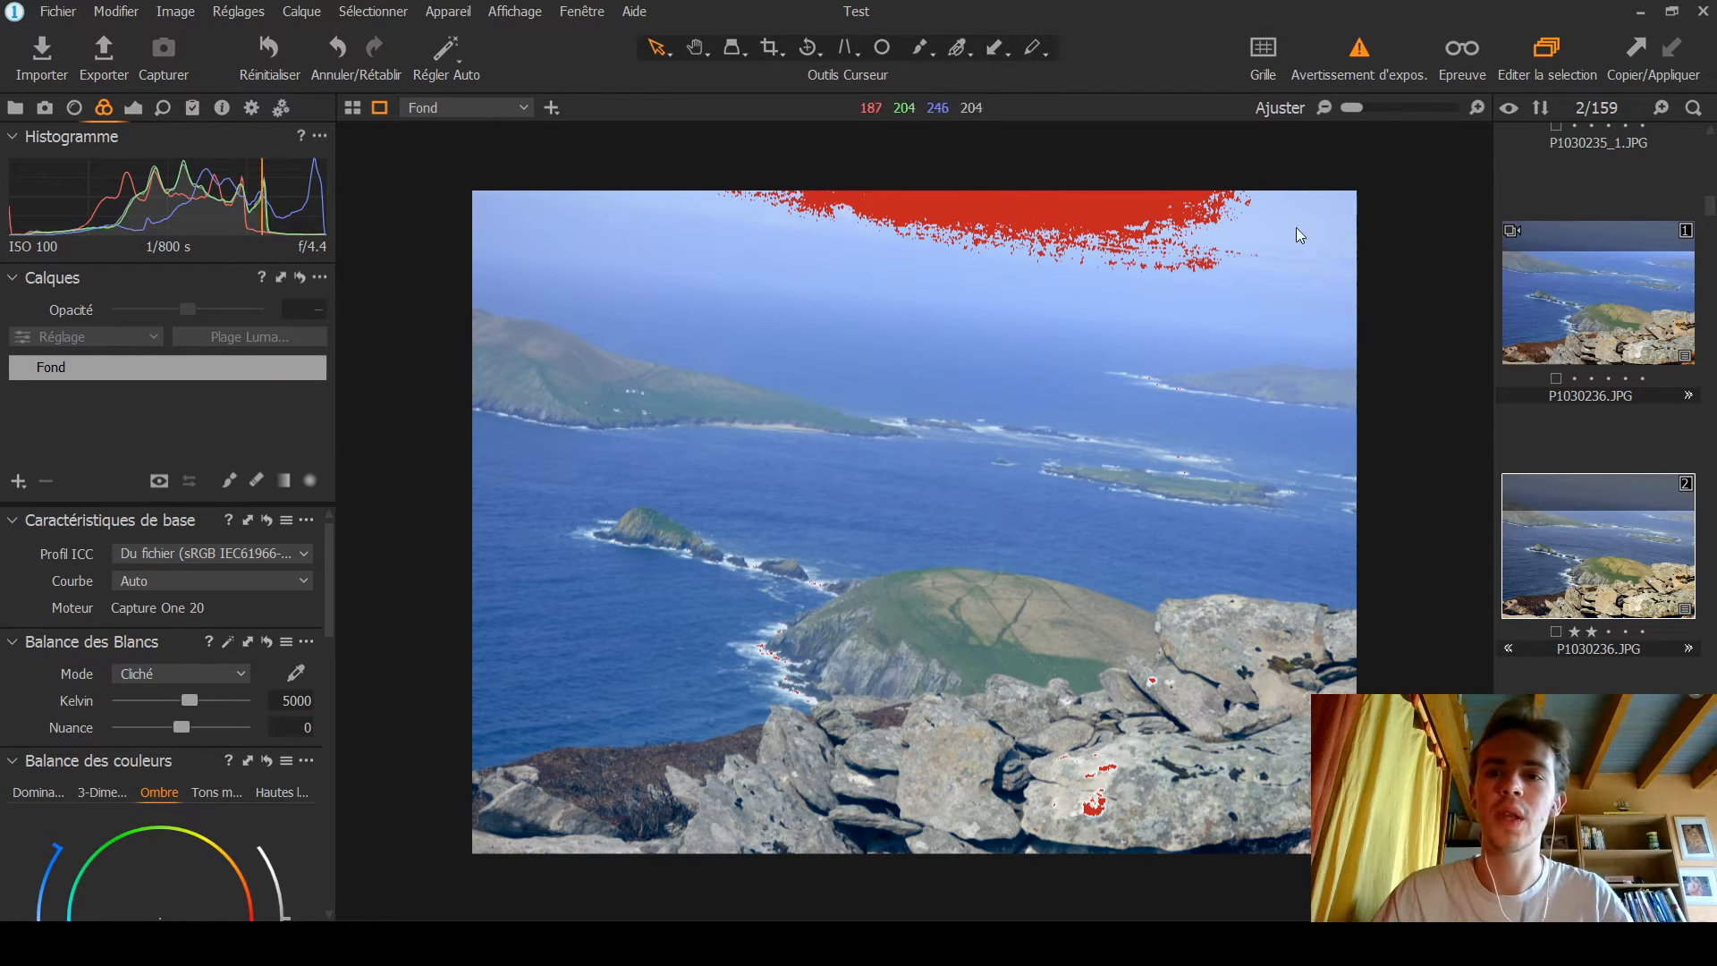
{"action": "left_click", "coordinate": [1371, 52]}
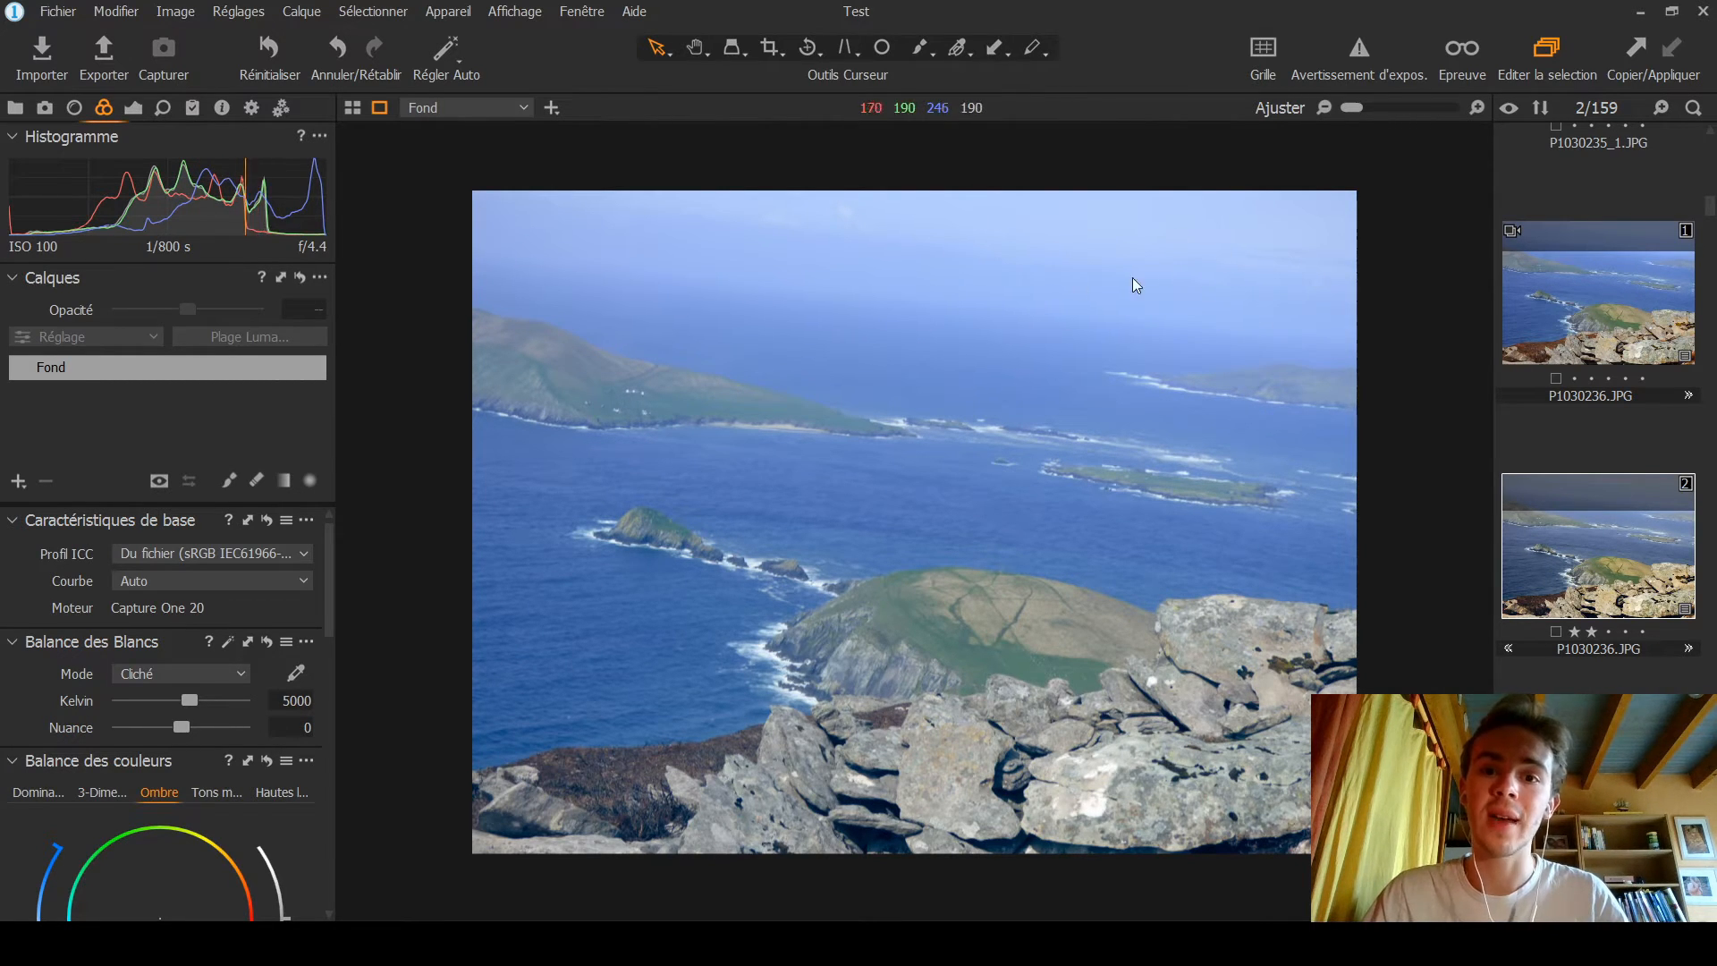
{"action": "left_click", "coordinate": [1365, 71]}
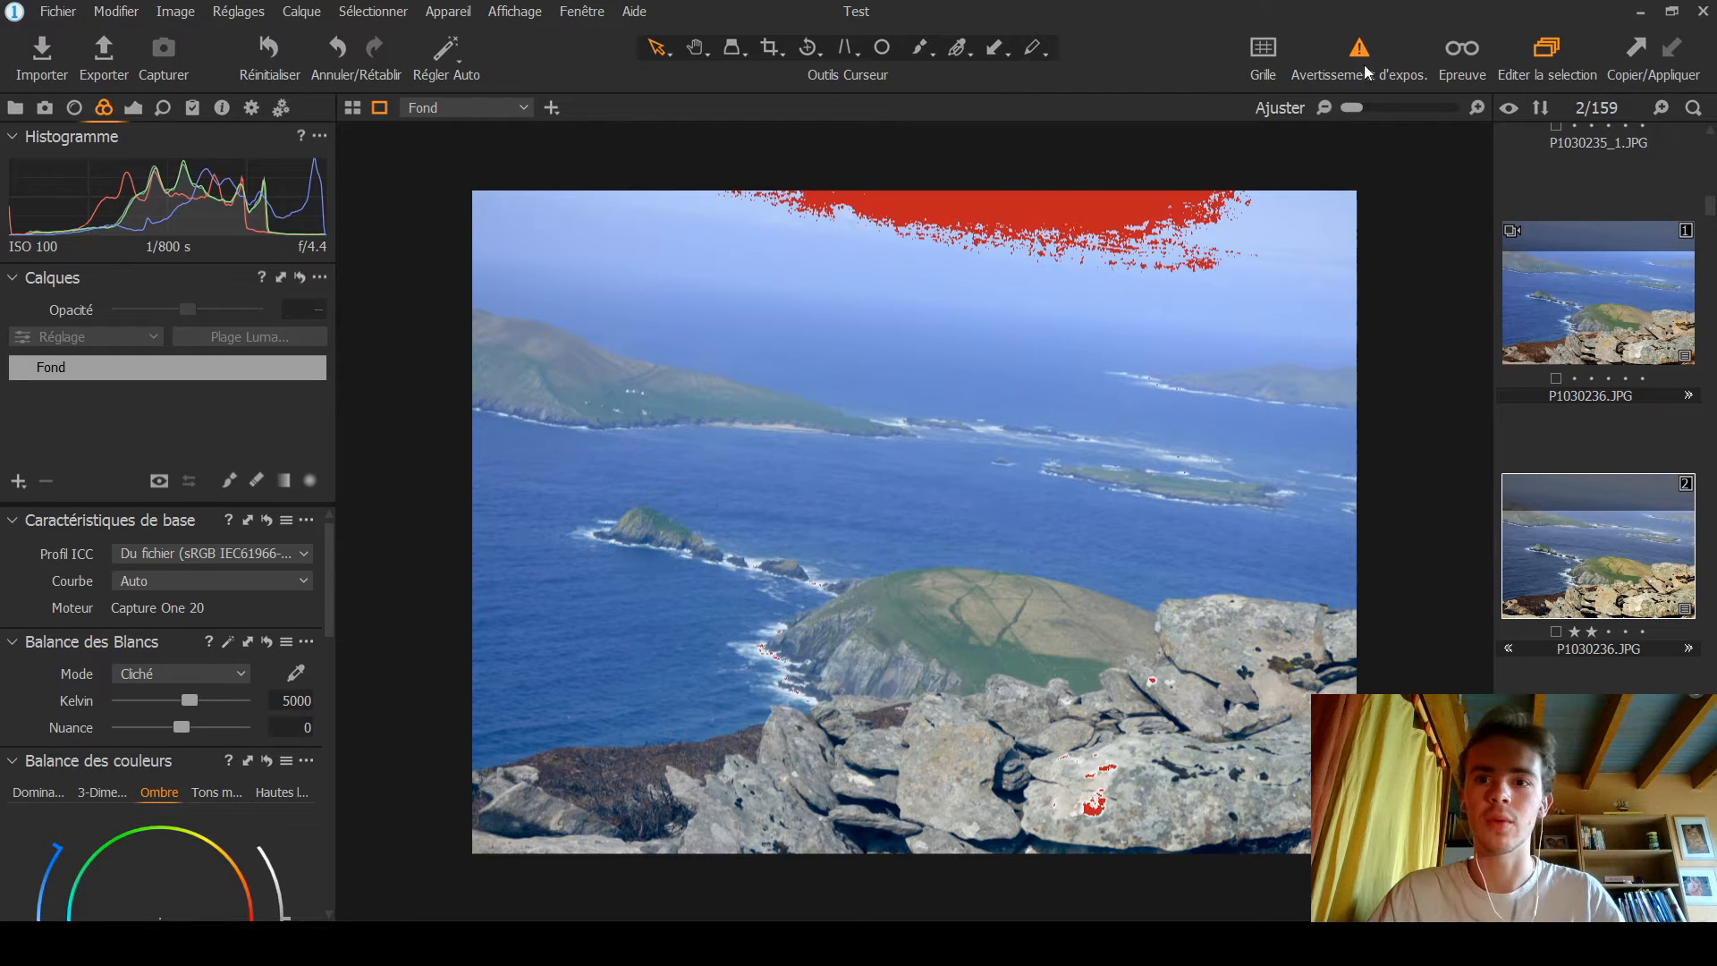
{"action": "left_click", "coordinate": [1327, 80]}
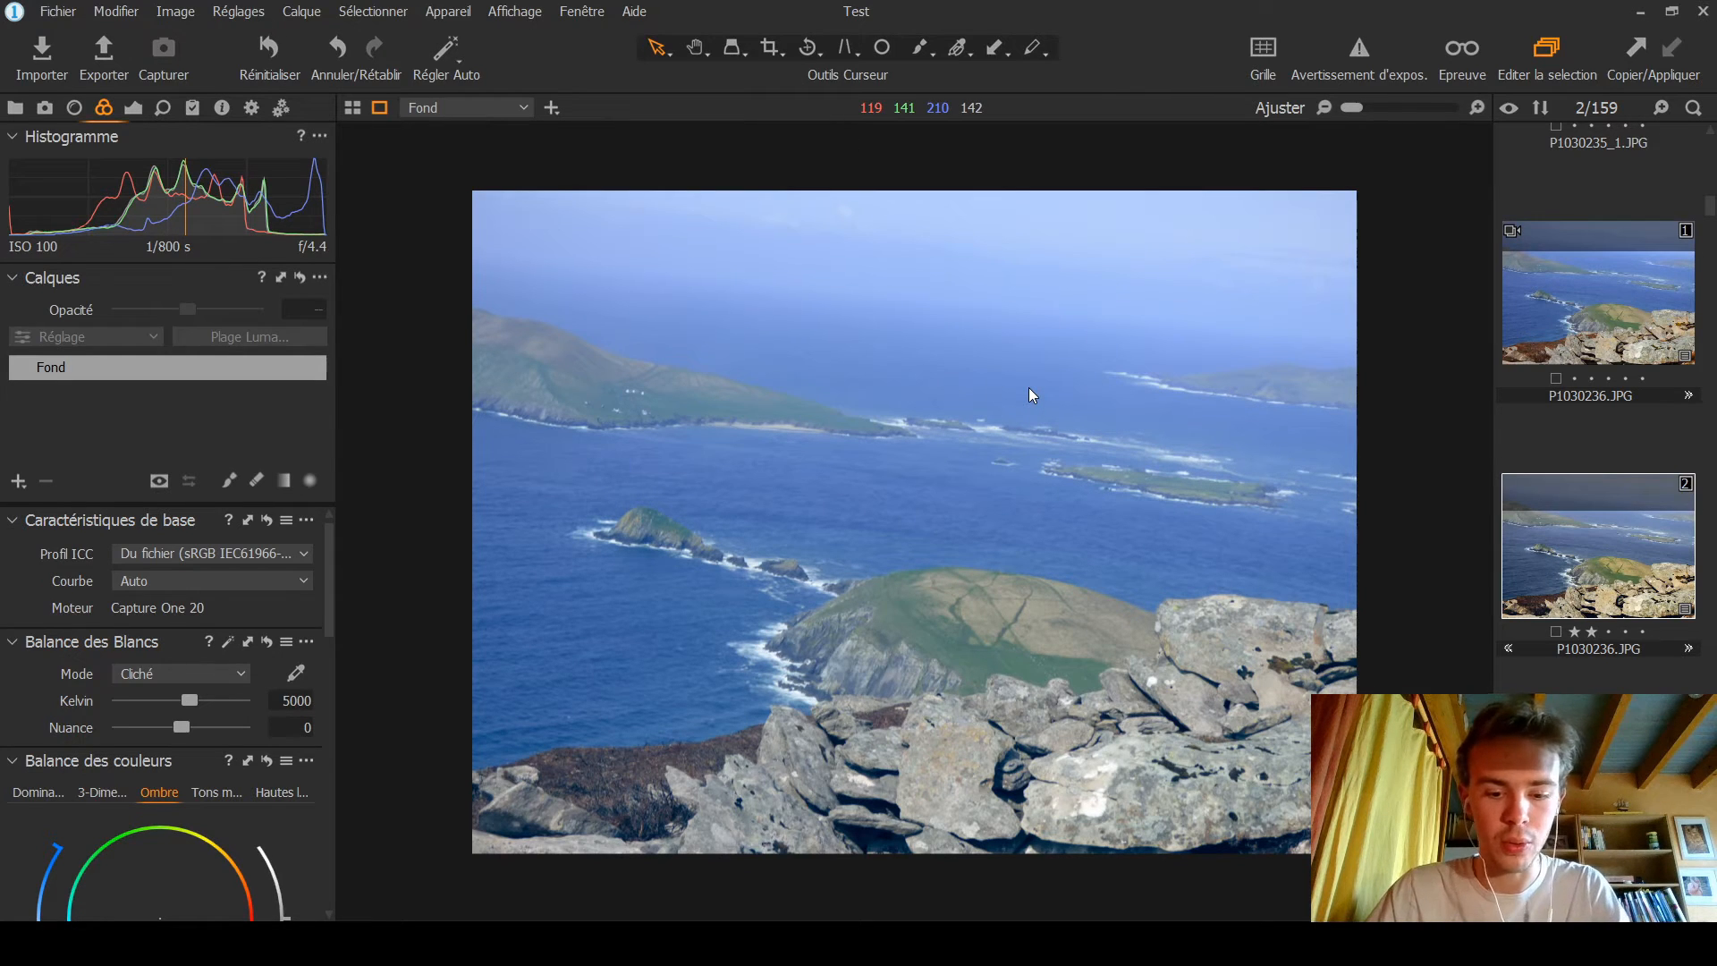
Hide the image browser and compare the photo with and without the margin around it, leaving the margin on.
{"action": "key", "text": "ctrl+shift+b"}
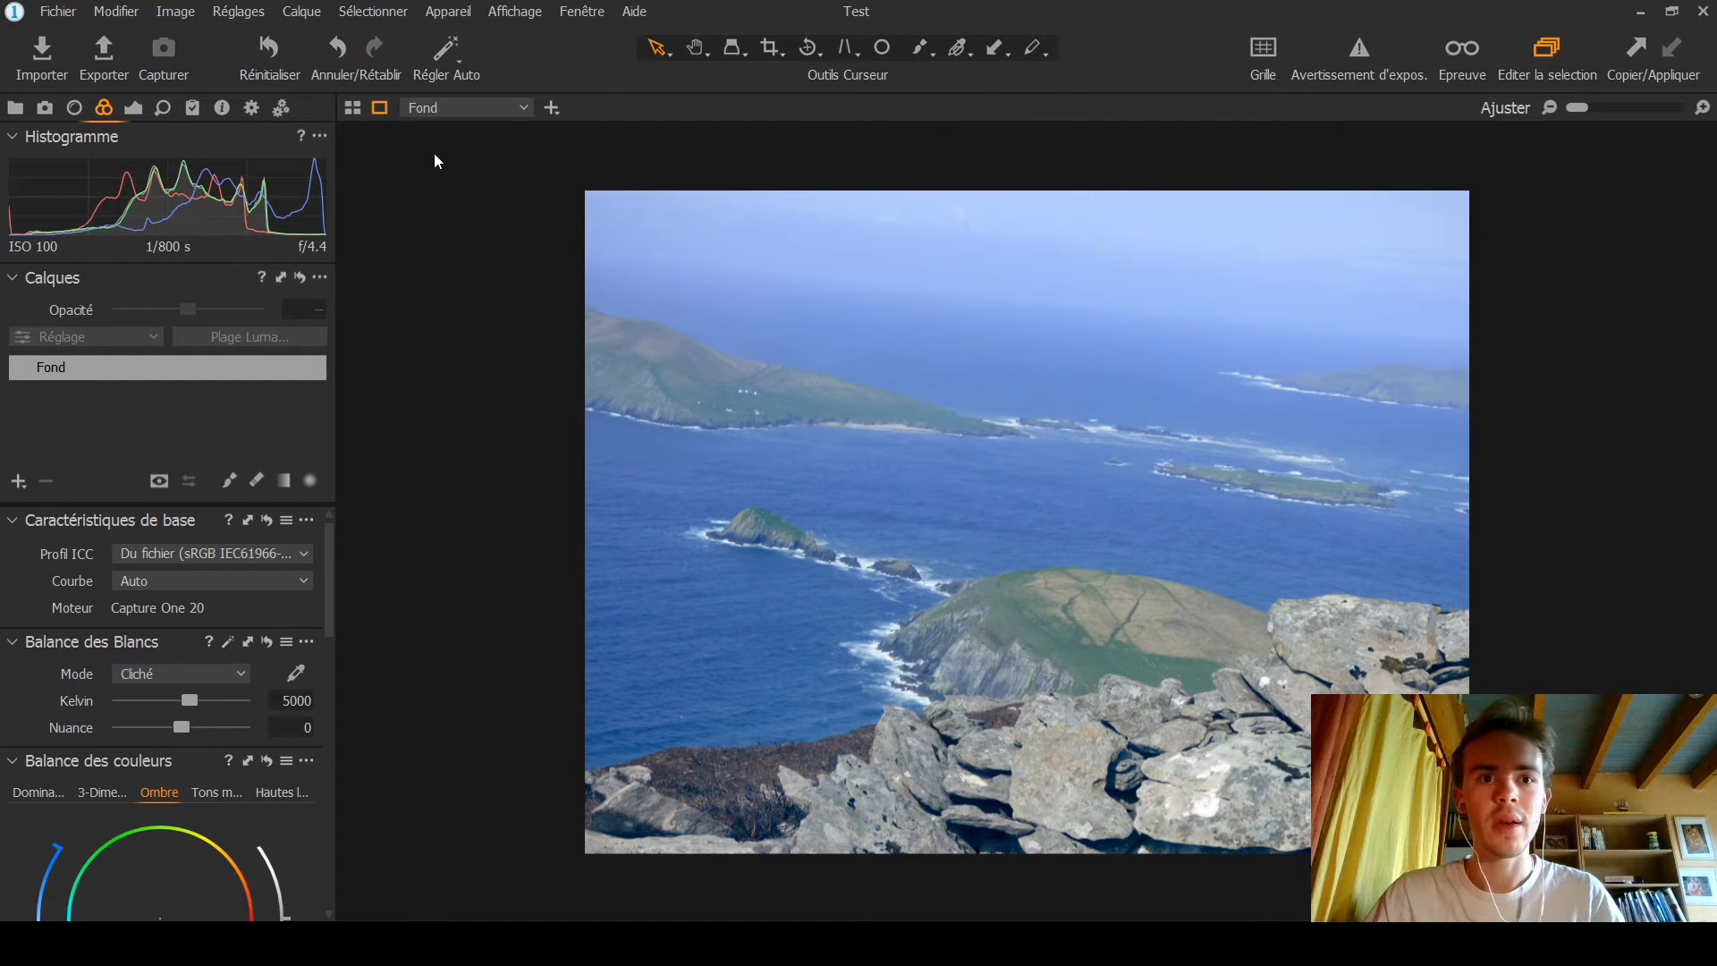
{"action": "left_click", "coordinate": [379, 107]}
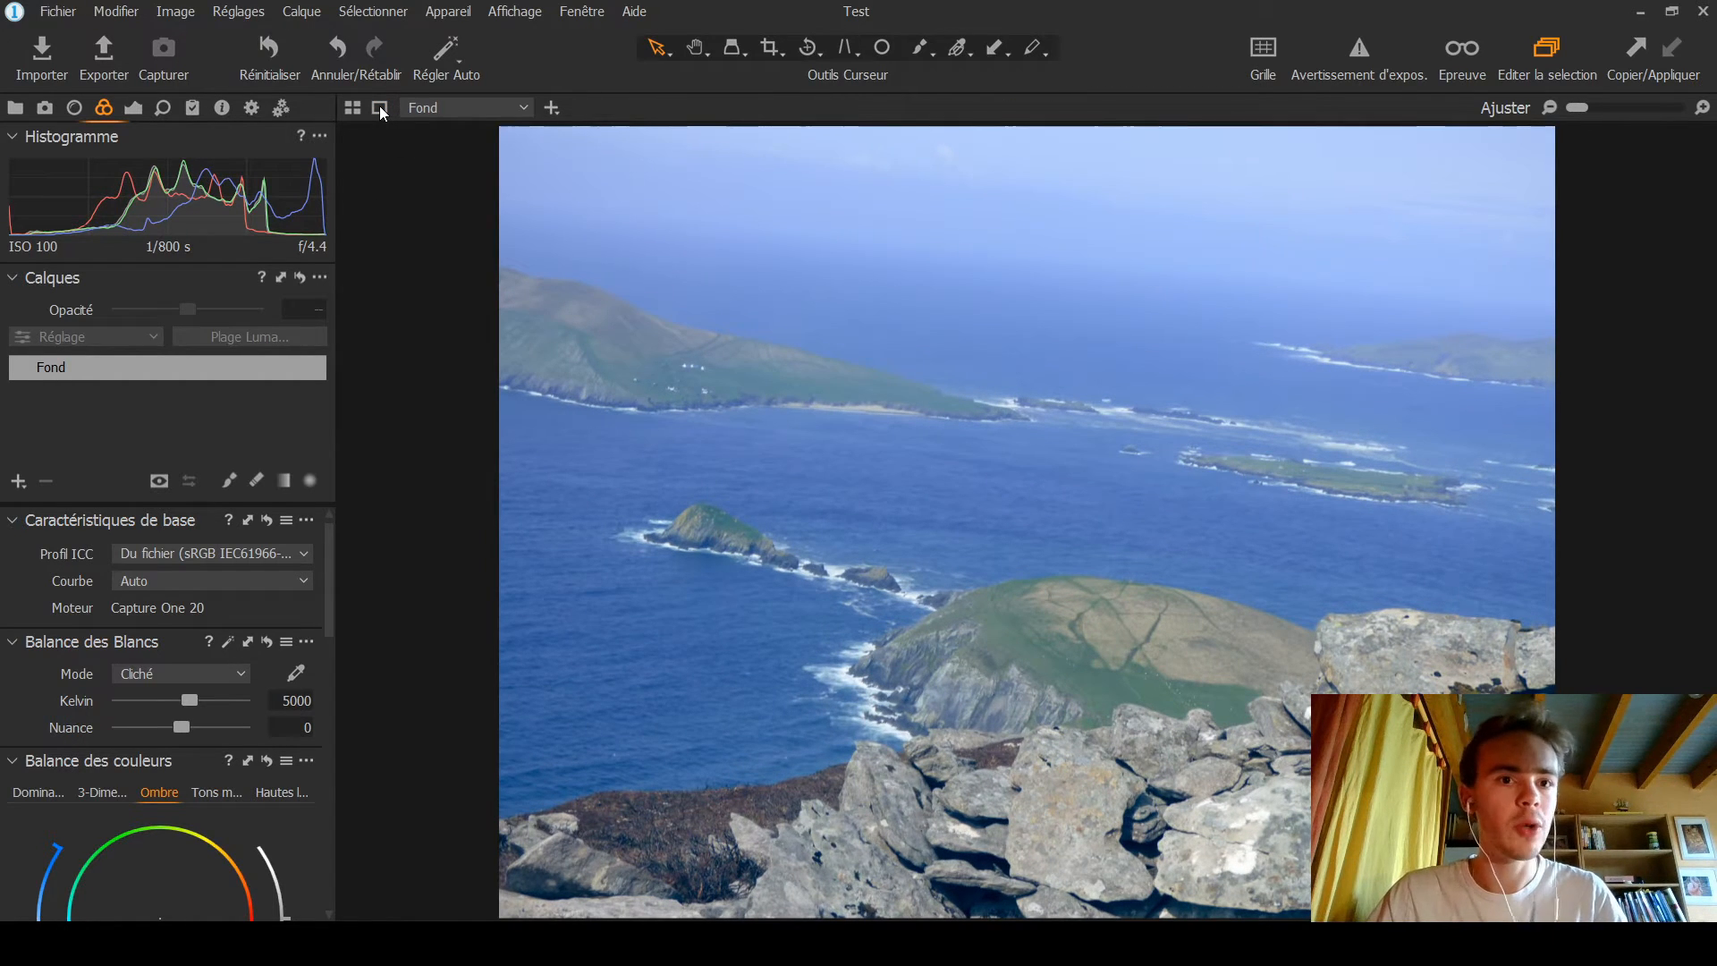
{"action": "left_click", "coordinate": [379, 106]}
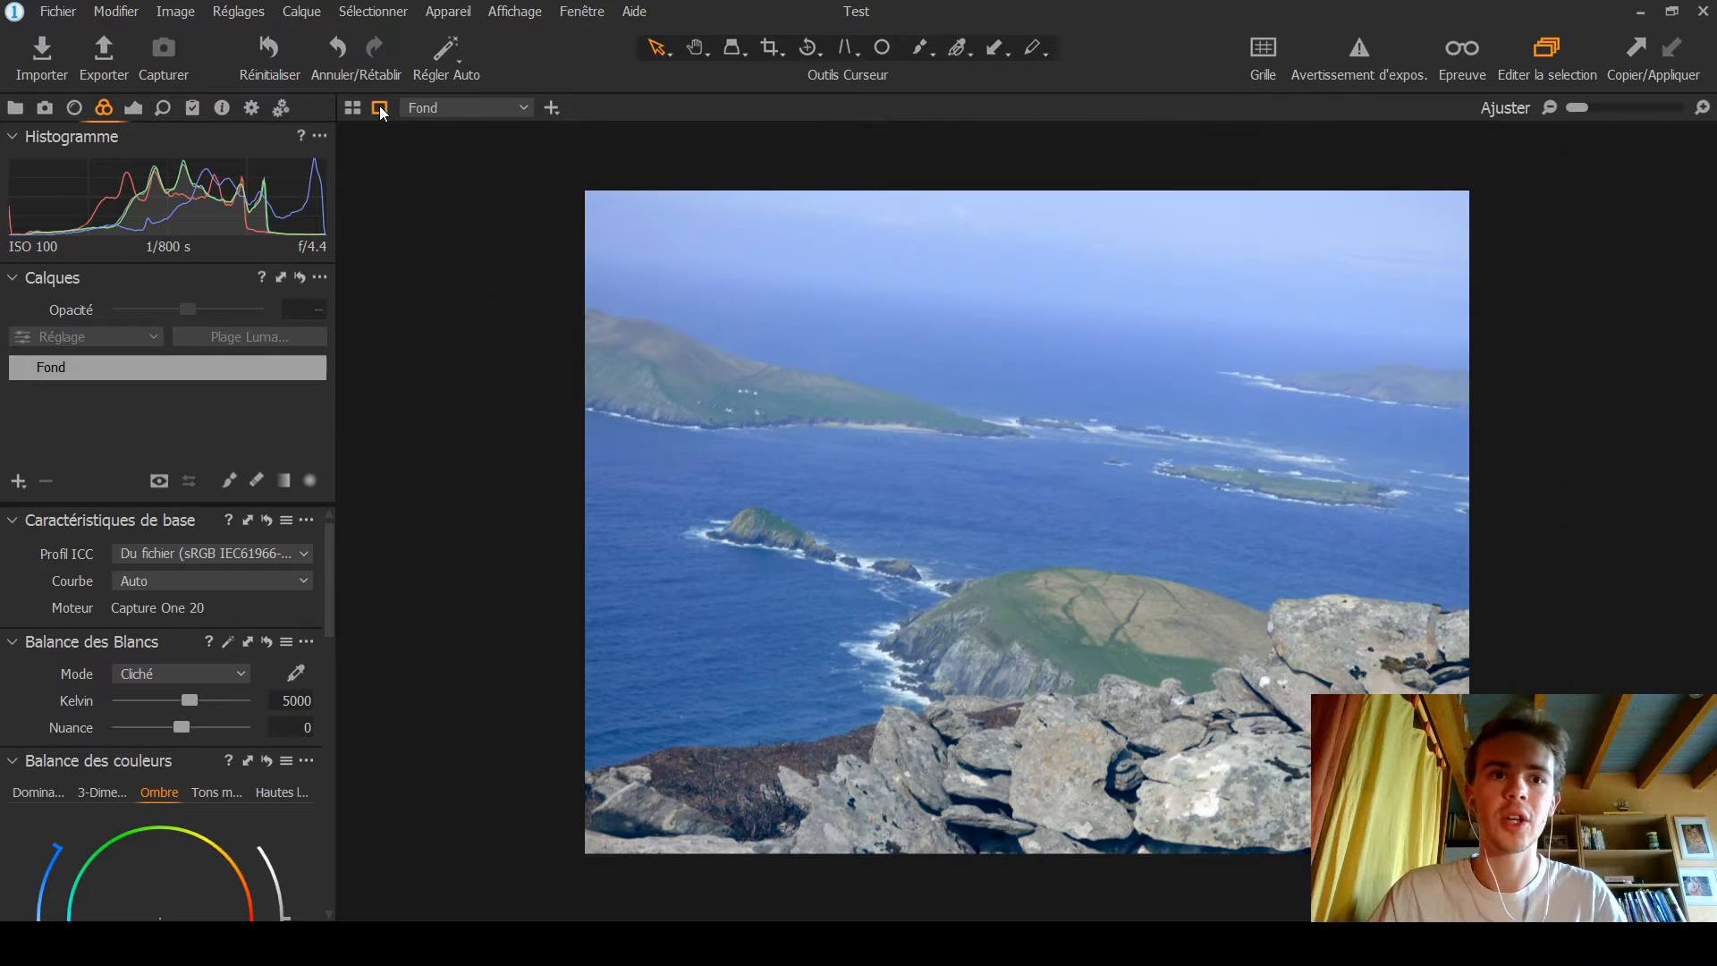
{"action": "left_click", "coordinate": [379, 106]}
{"action": "left_click", "coordinate": [379, 106]}
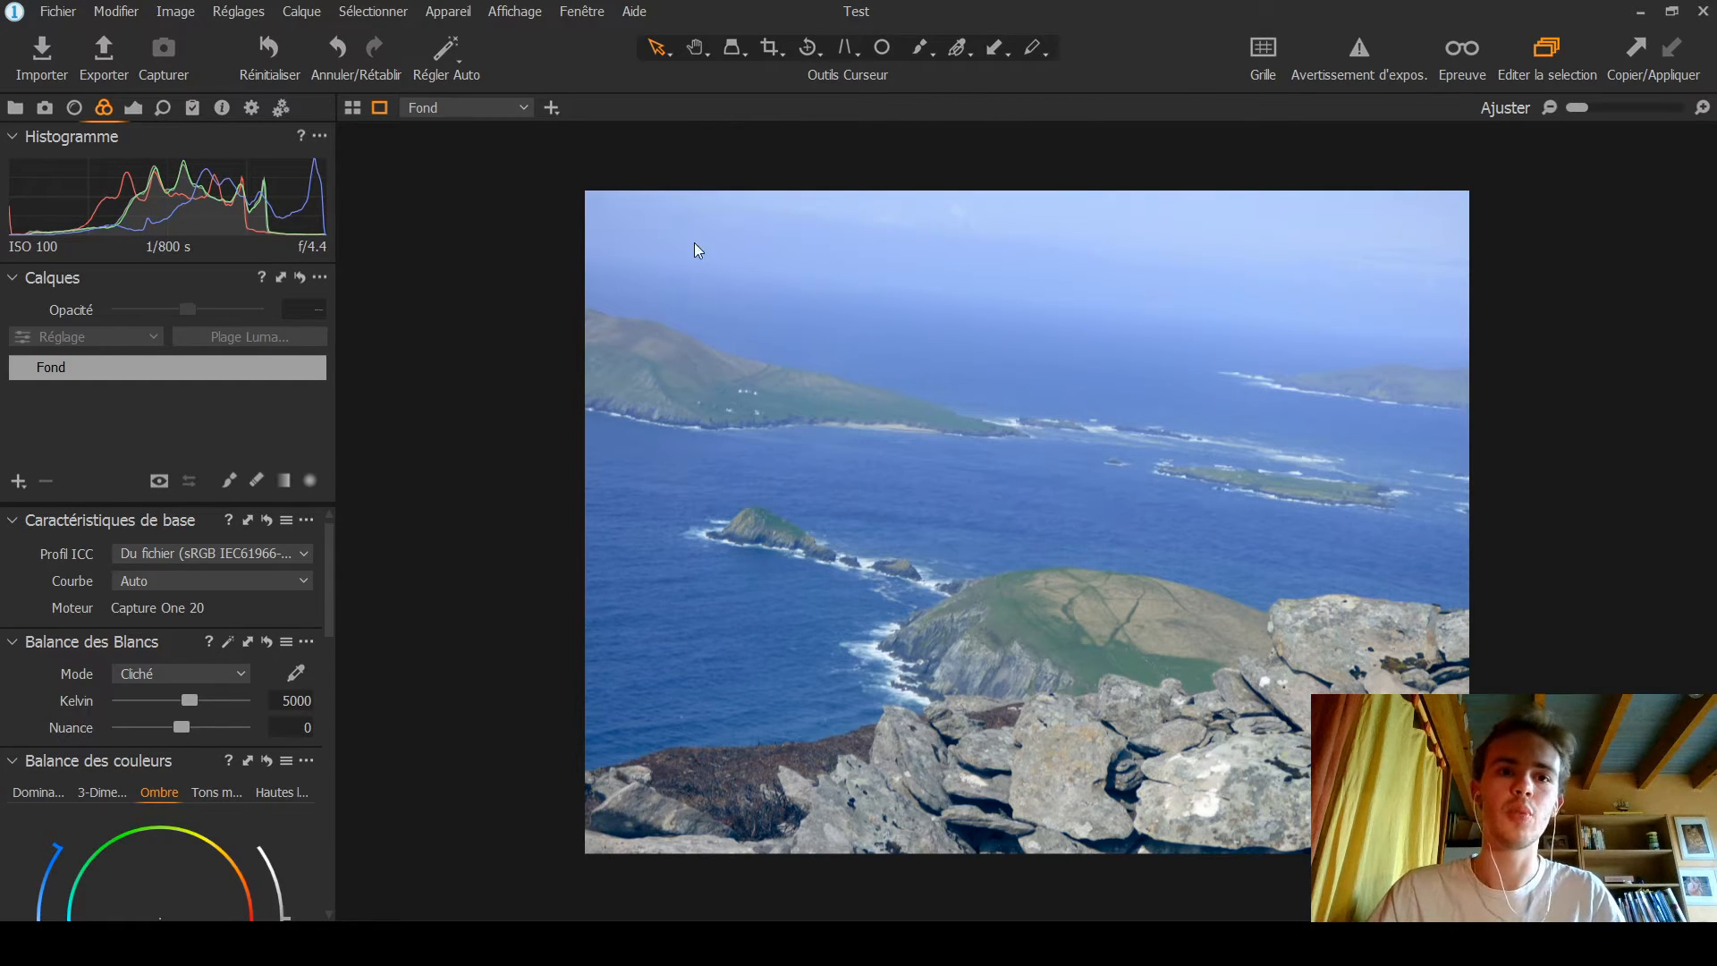
Crop the sky off the upper part of the photo to about 15,36 × 8,61 in and check the cropped result.
{"action": "left_click", "coordinate": [770, 50]}
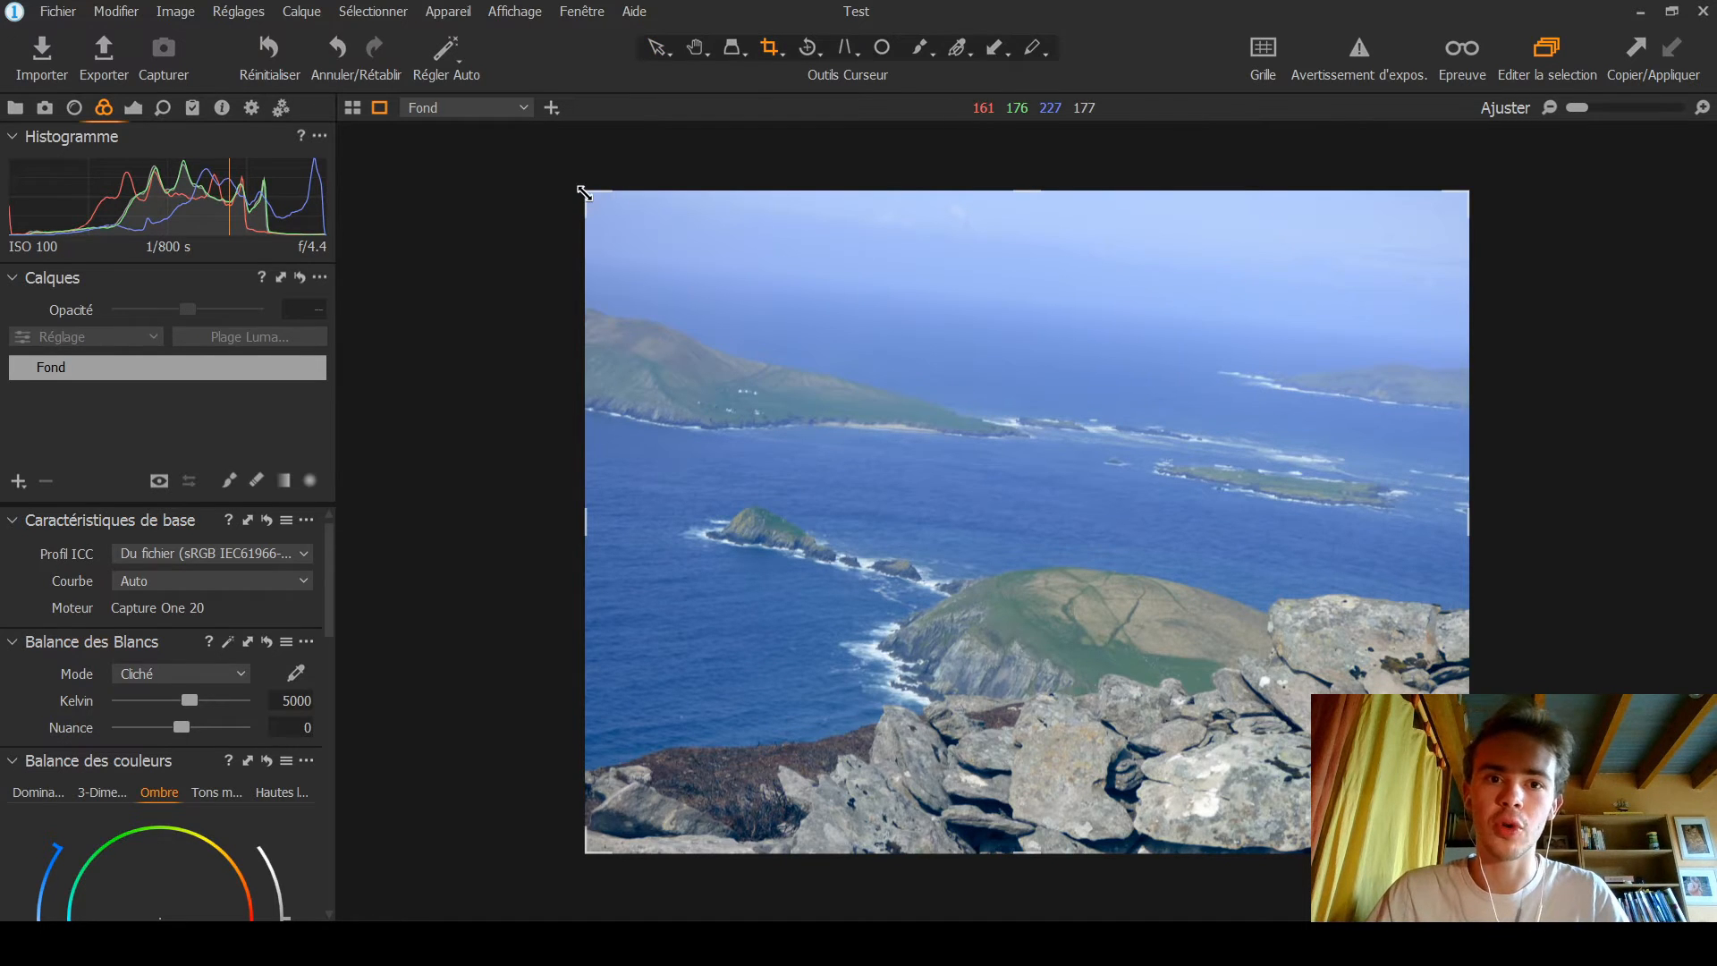
{"action": "left_click_drag", "start_coordinate": [582, 191], "coordinate": [550, 376]}
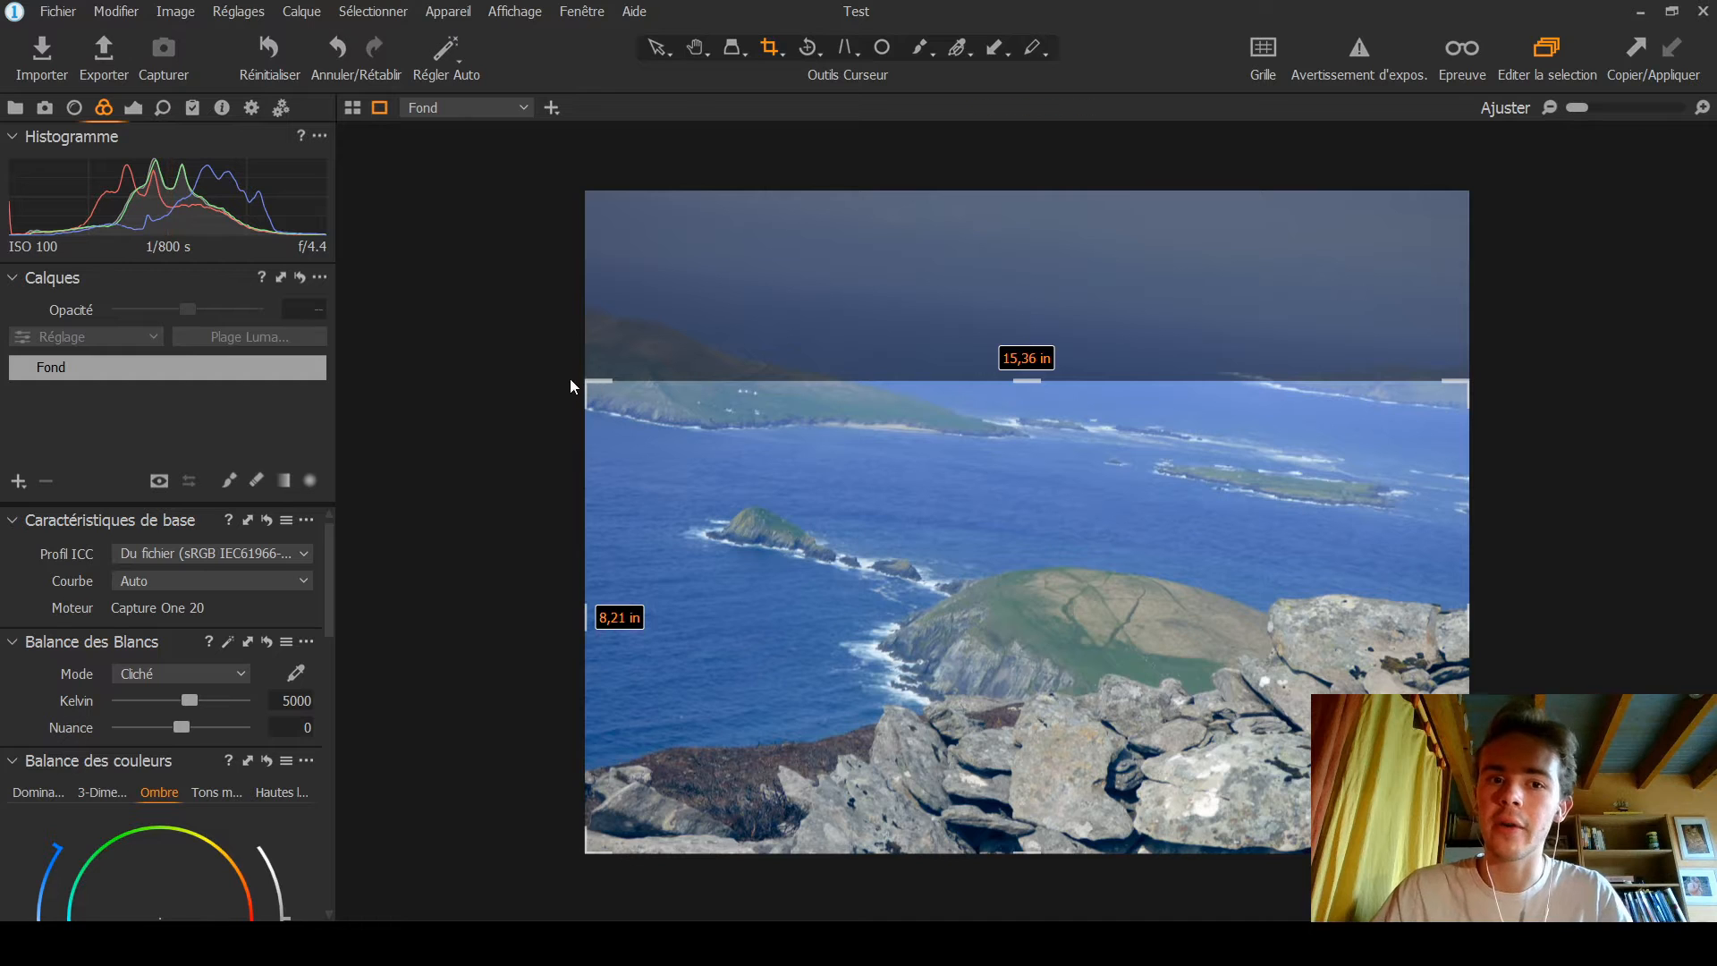
{"action": "left_click_drag", "start_coordinate": [583, 381], "coordinate": [583, 346]}
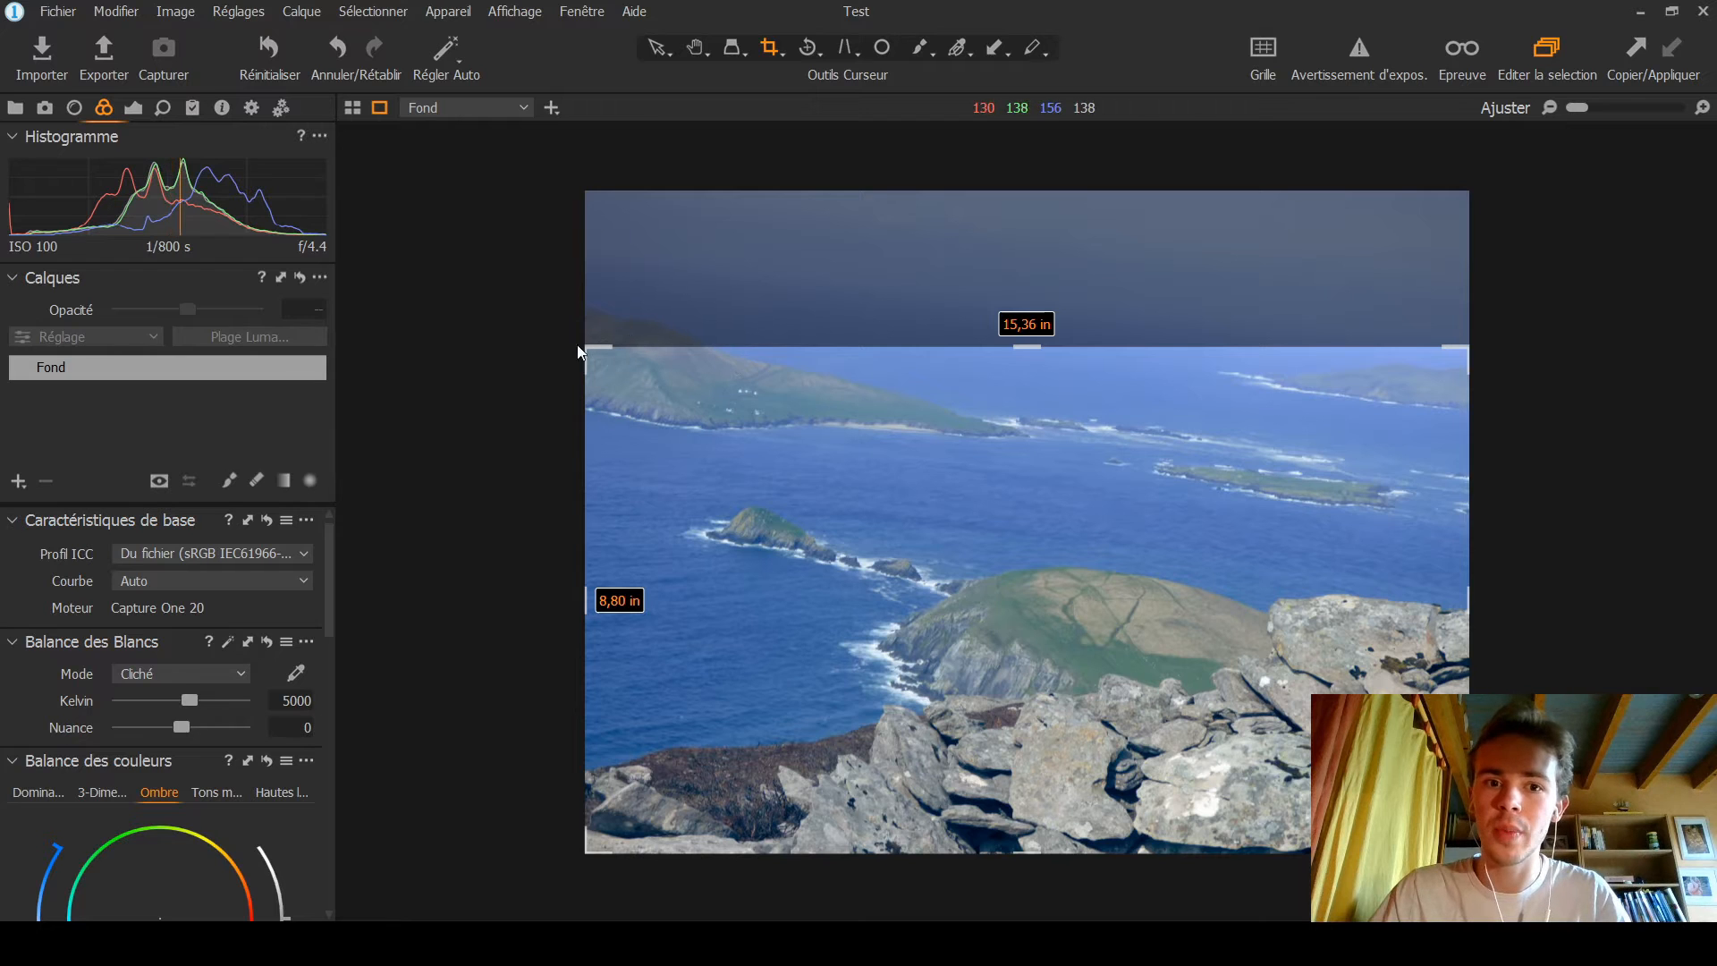
{"action": "left_click_drag", "start_coordinate": [592, 348], "coordinate": [545, 341]}
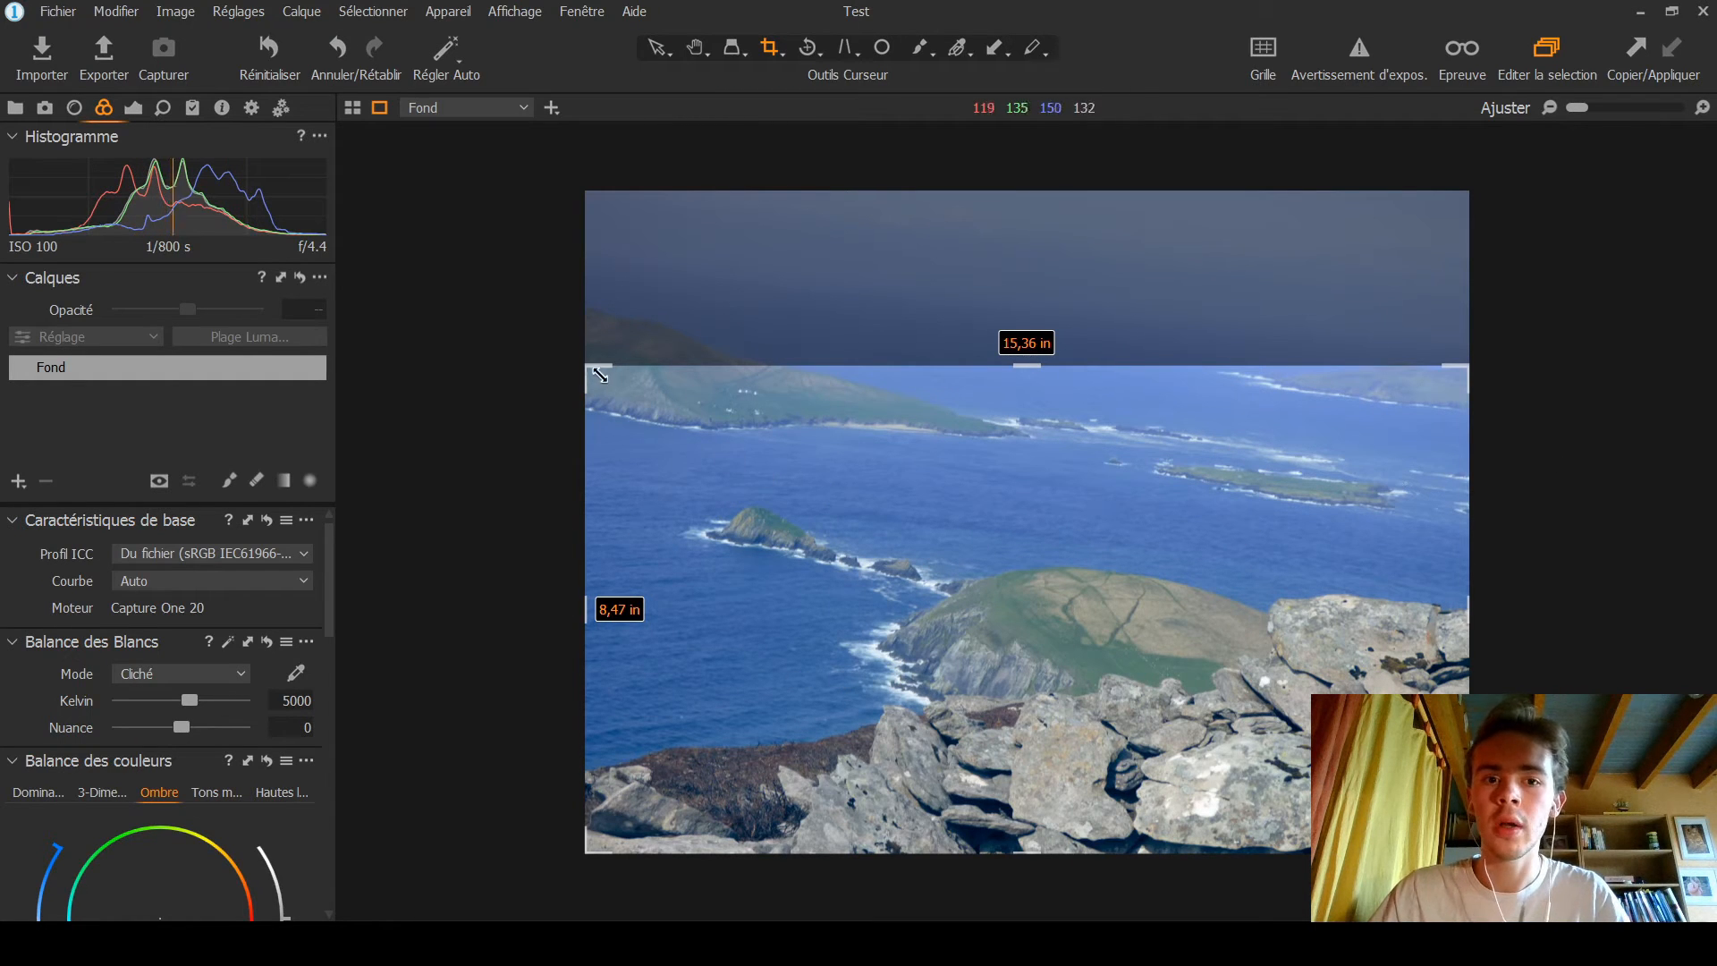
{"action": "left_click_drag", "start_coordinate": [592, 370], "coordinate": [525, 330]}
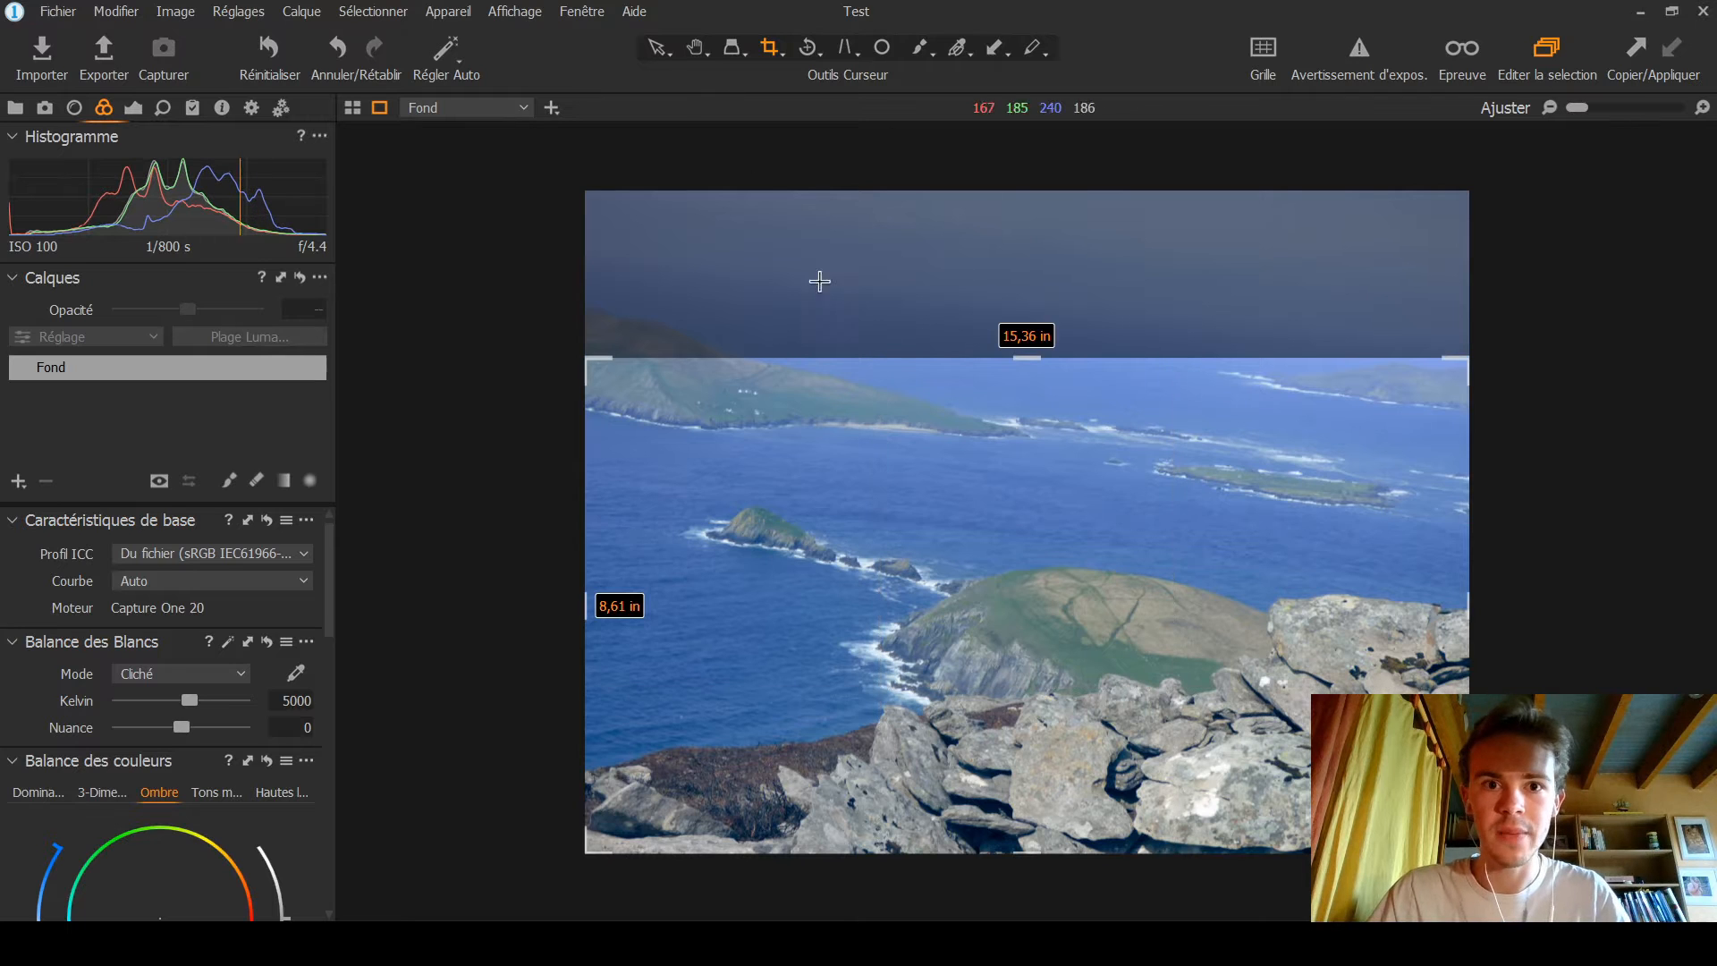
{"action": "key", "text": "h"}
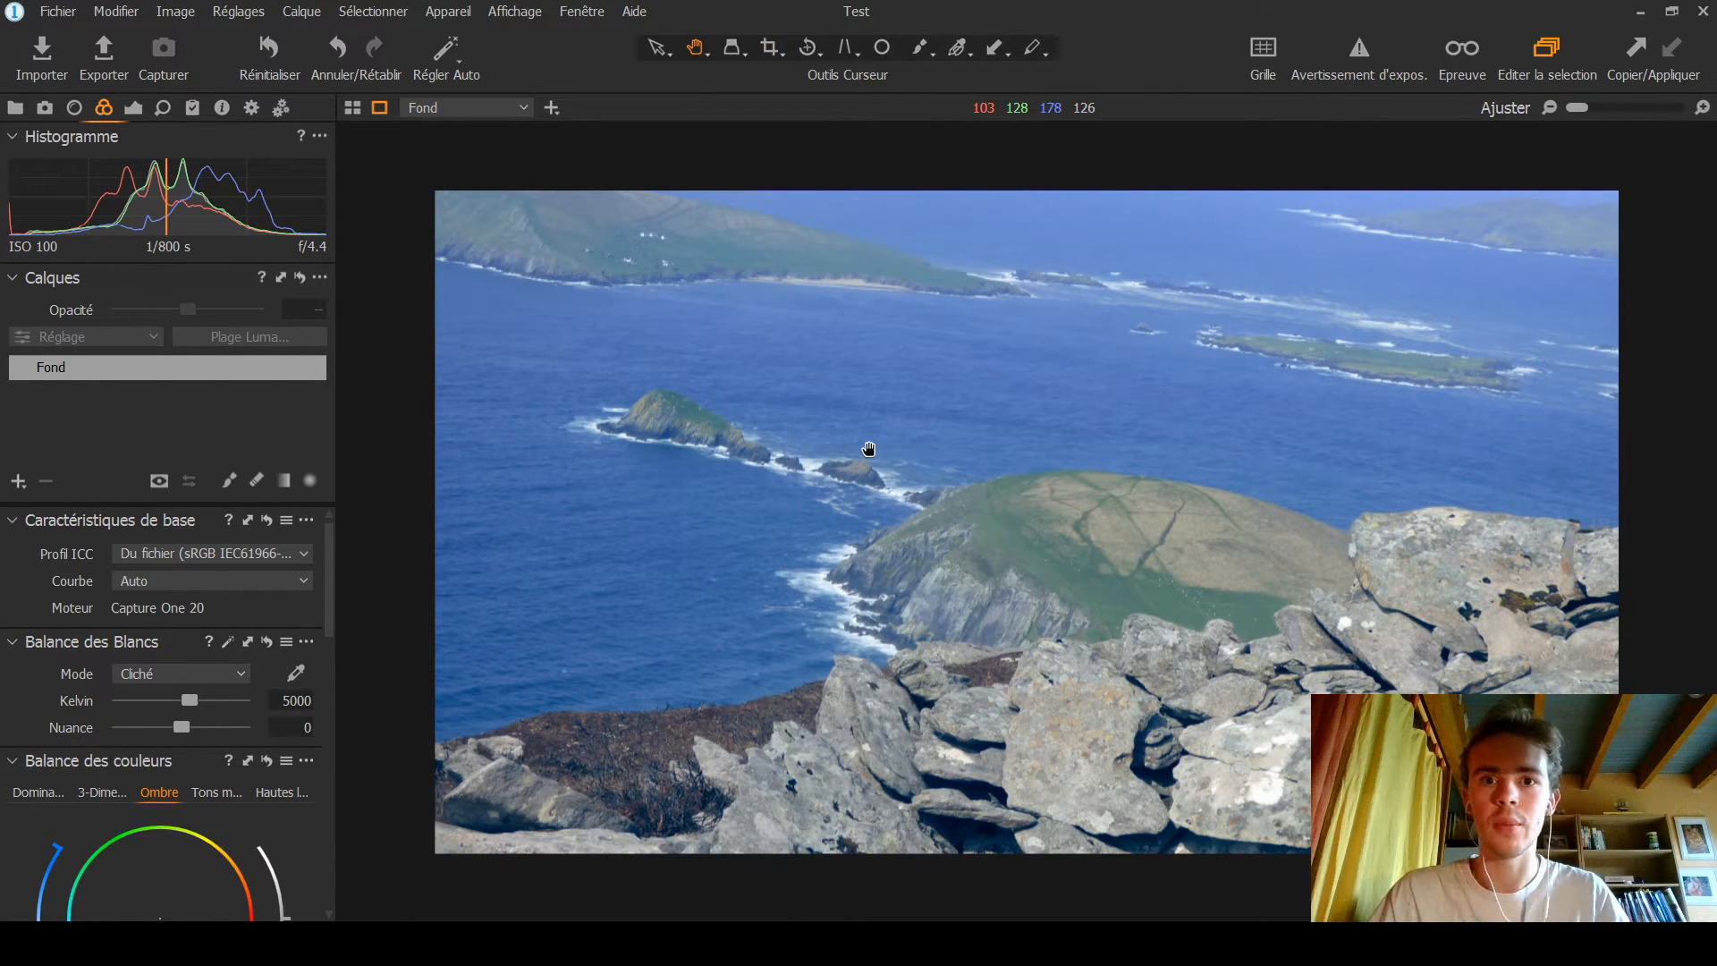
{"action": "left_click", "coordinate": [771, 52]}
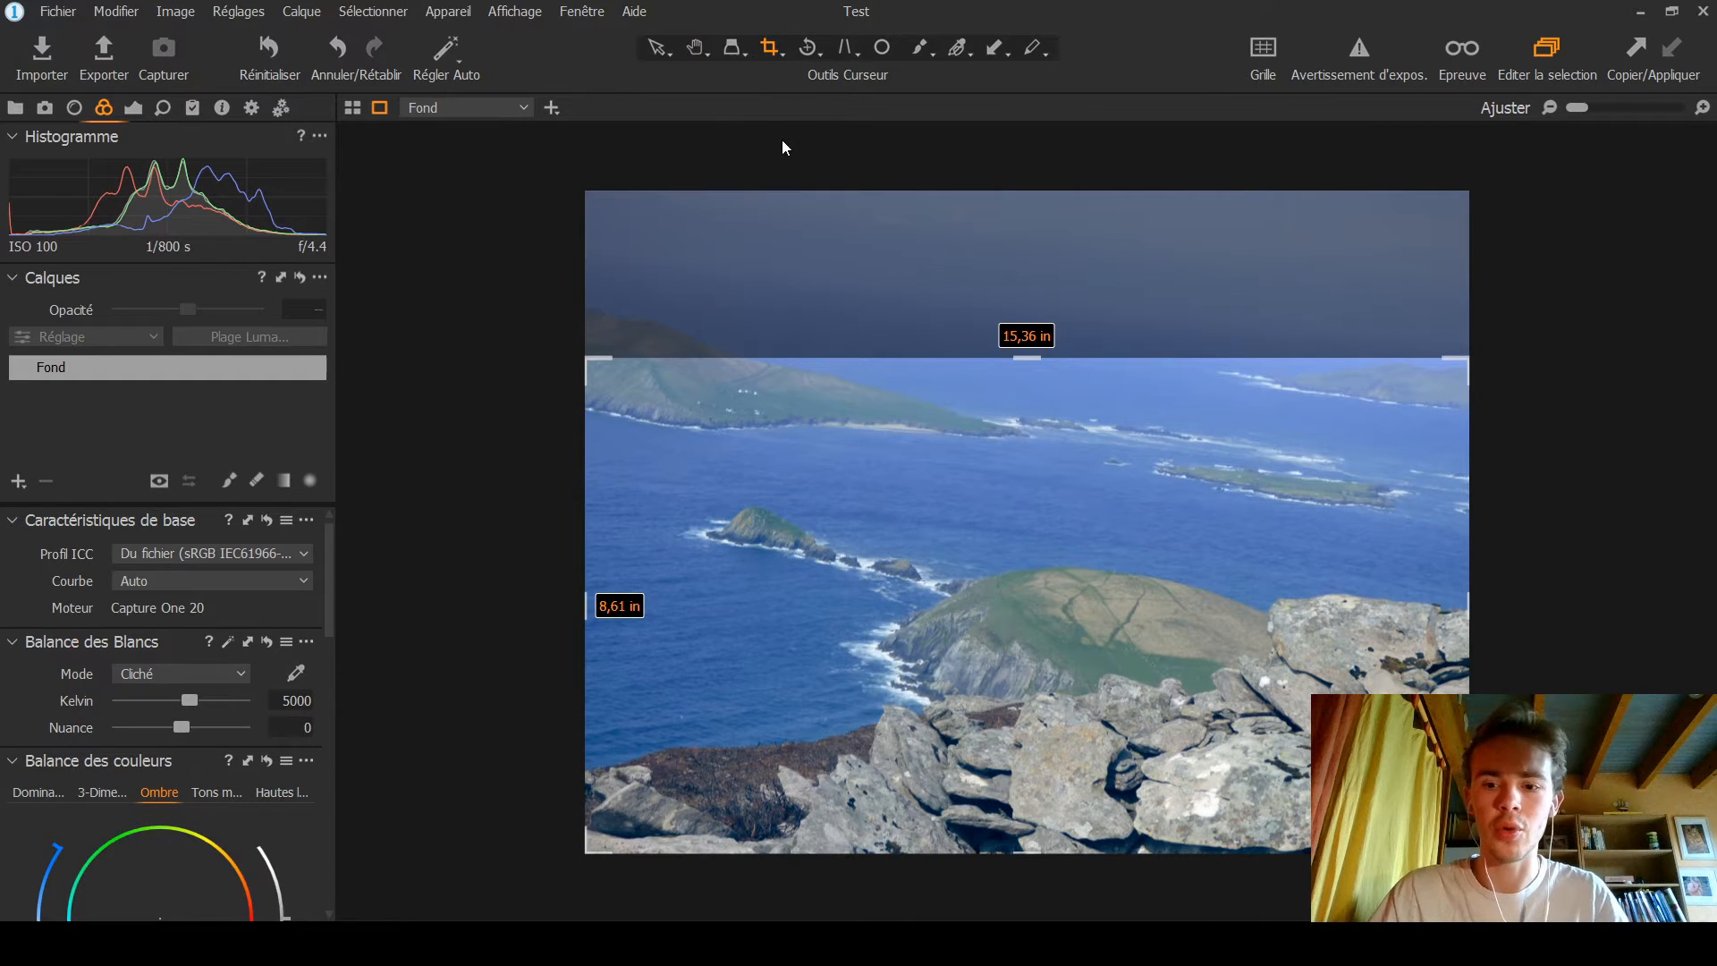
{"action": "key", "text": "h"}
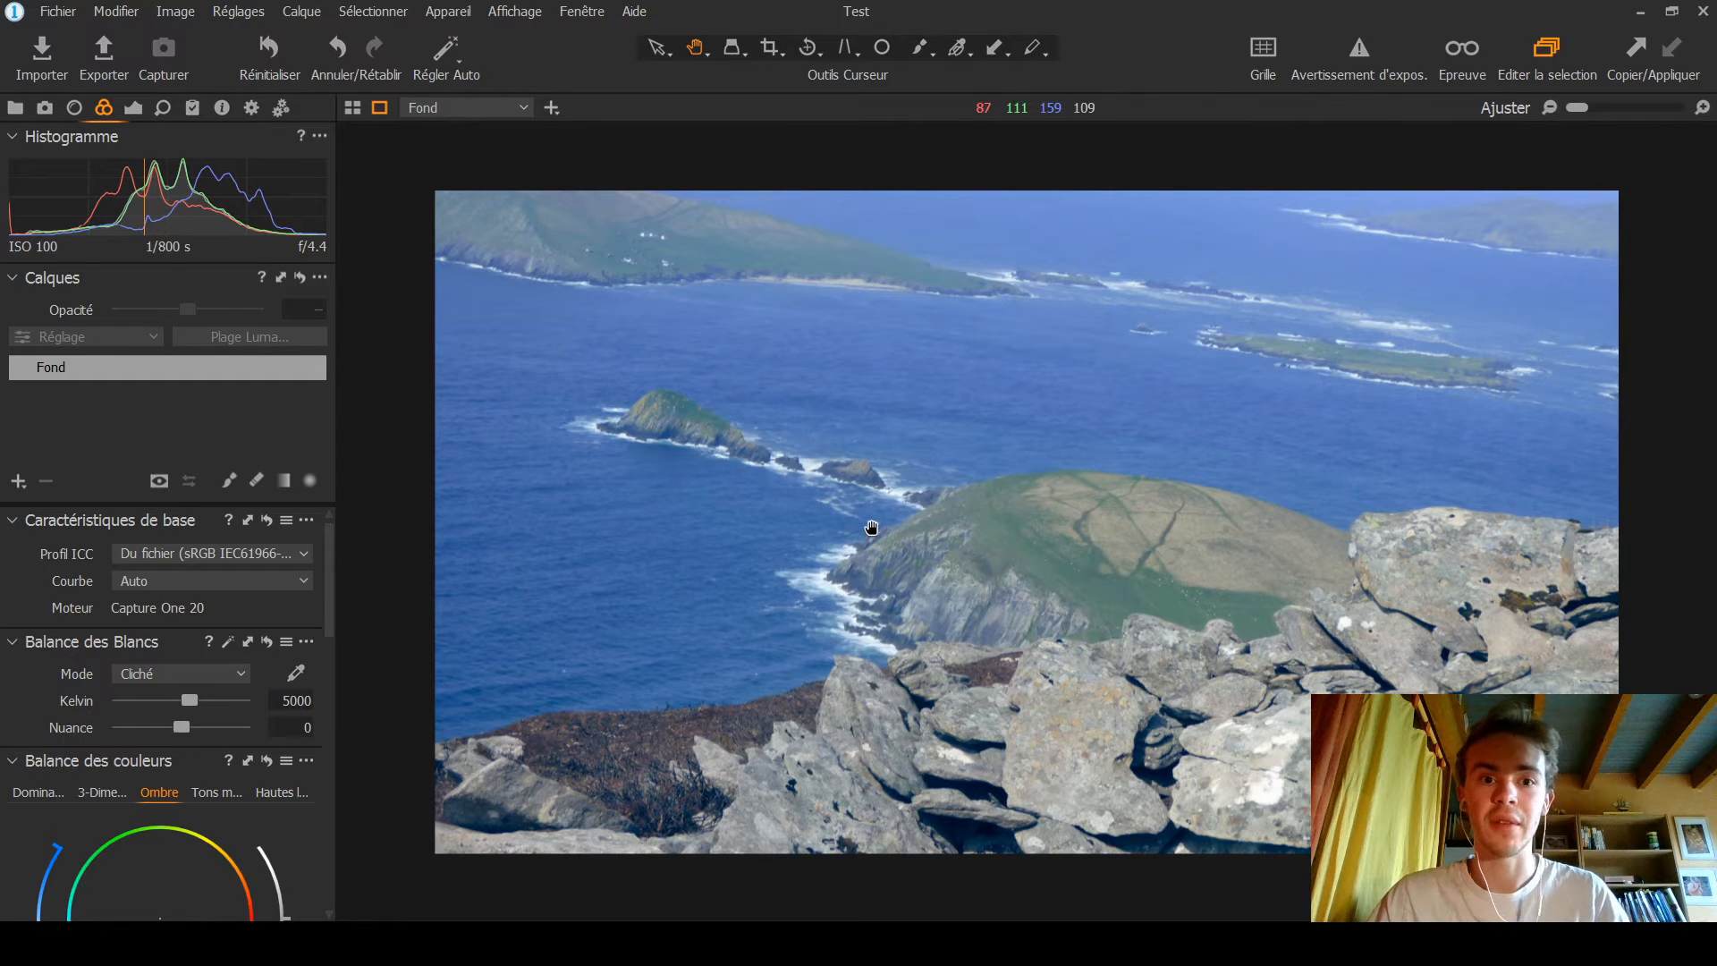
Warm the white balance to 5505 Kelvin and set Contraste to 7 in the Exposition tool.
{"action": "left_click", "coordinate": [140, 106]}
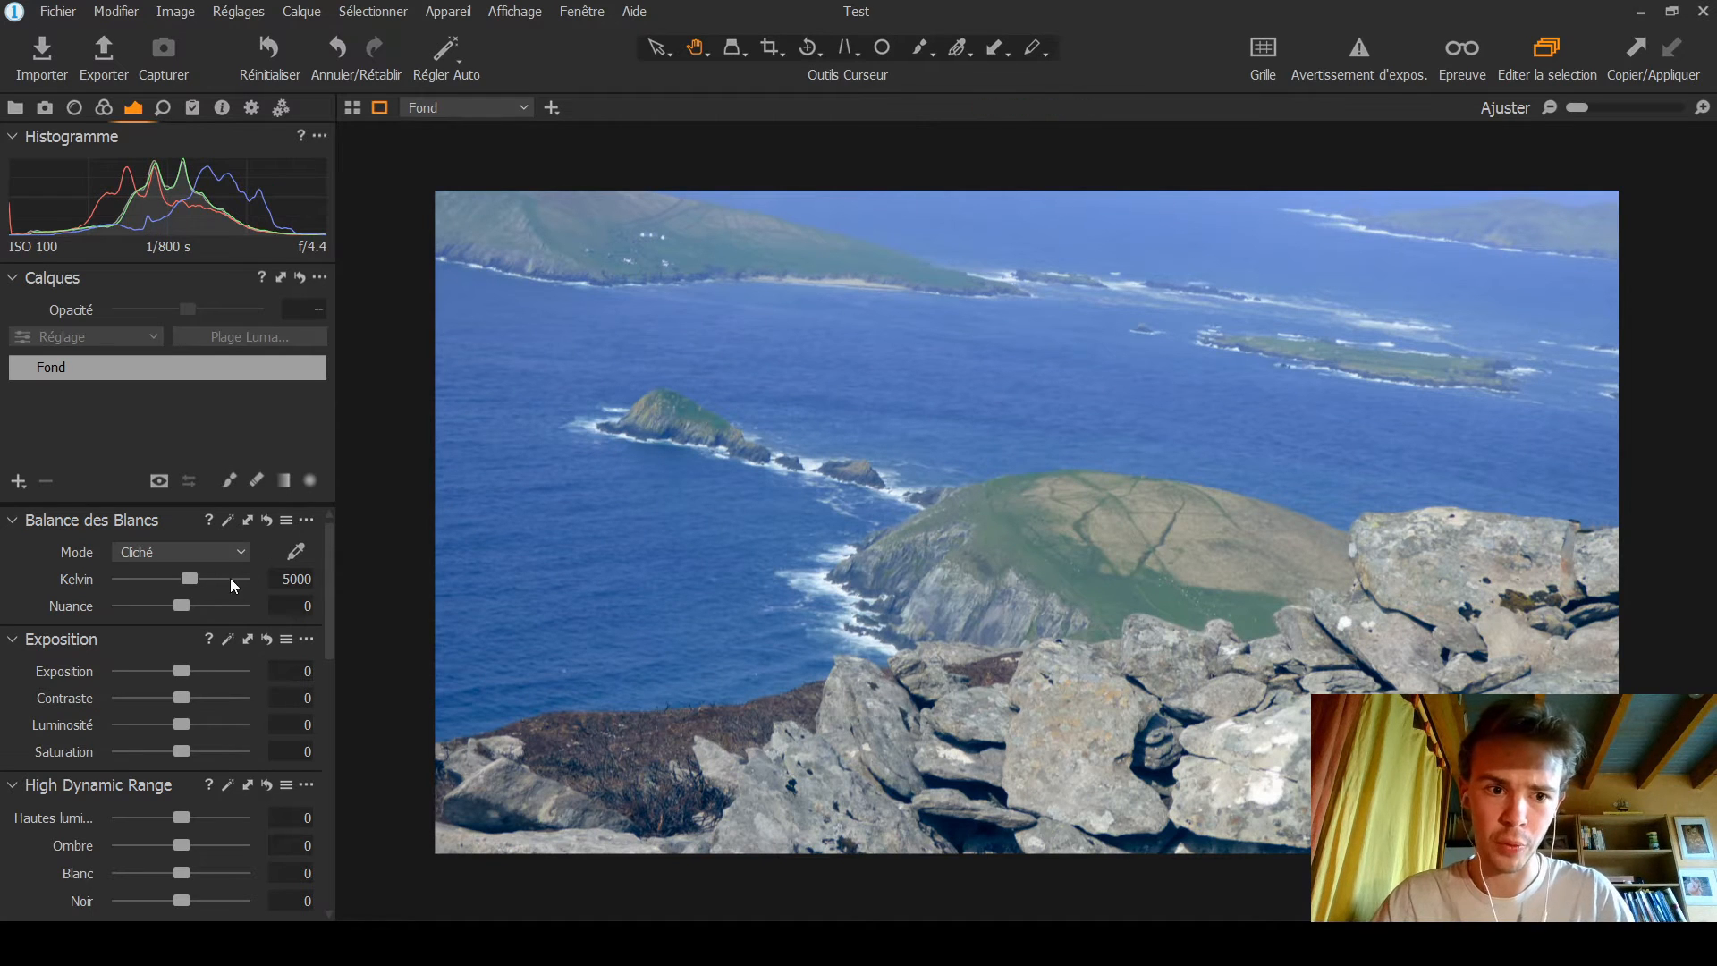
{"action": "left_click_drag", "start_coordinate": [185, 578], "coordinate": [191, 578]}
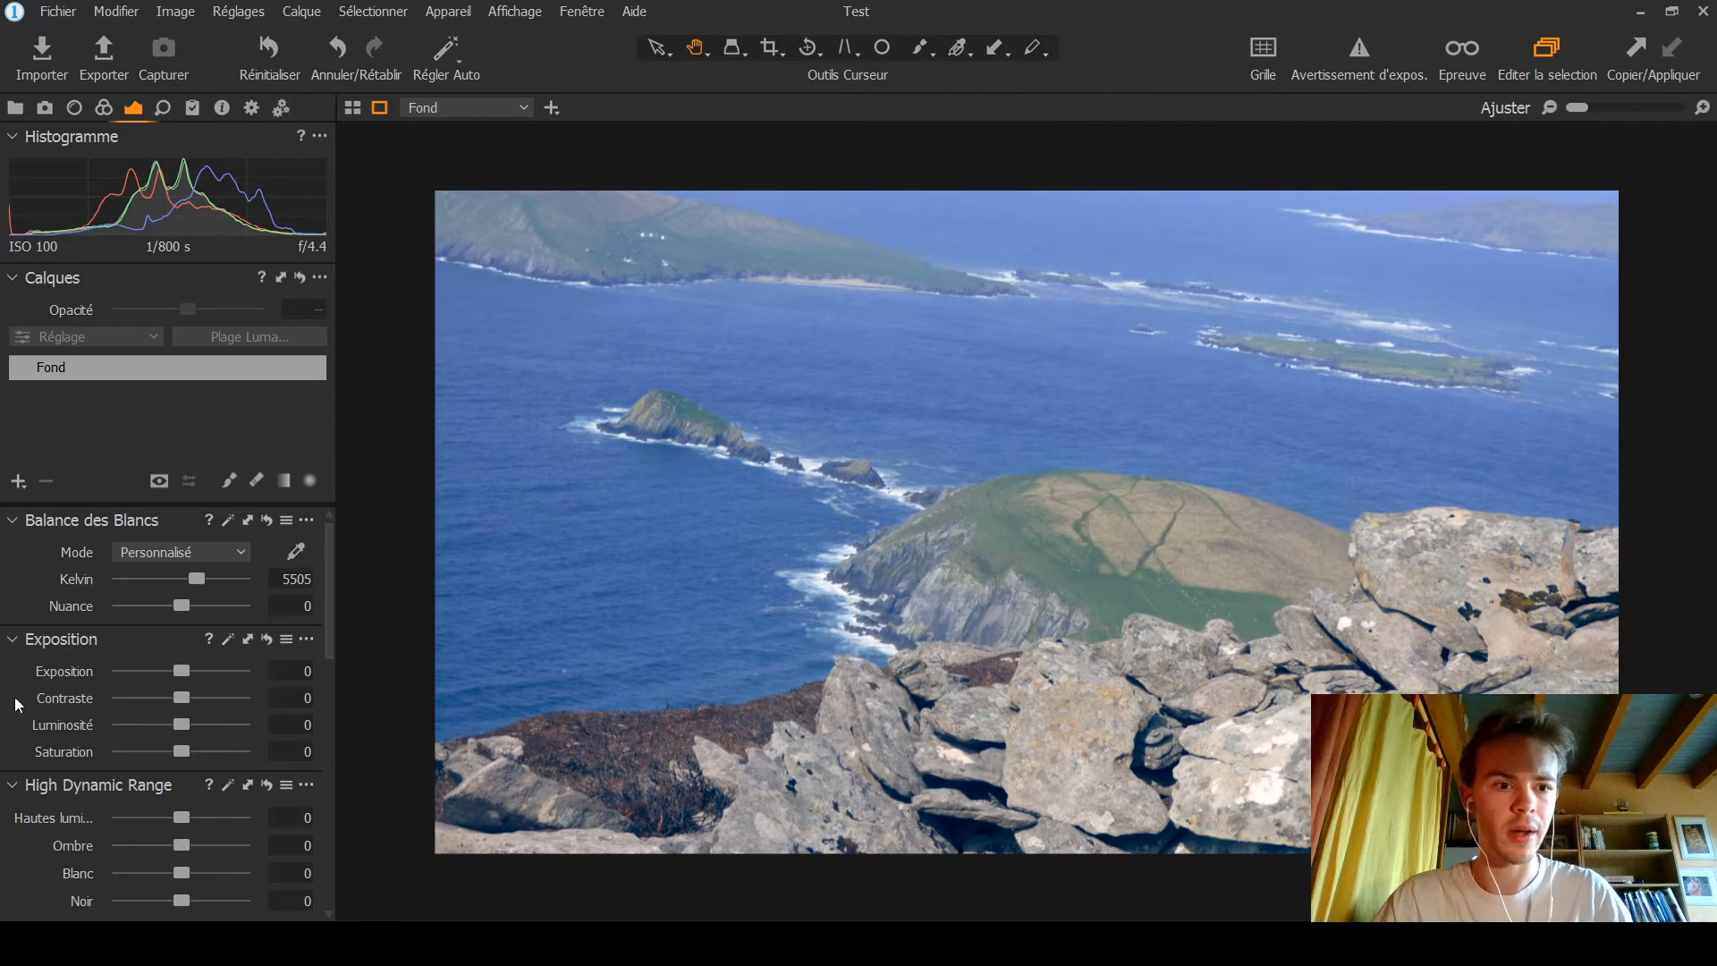
{"action": "scroll", "coordinate": [18, 705], "scroll_direction": "down", "scroll_amount": 2}
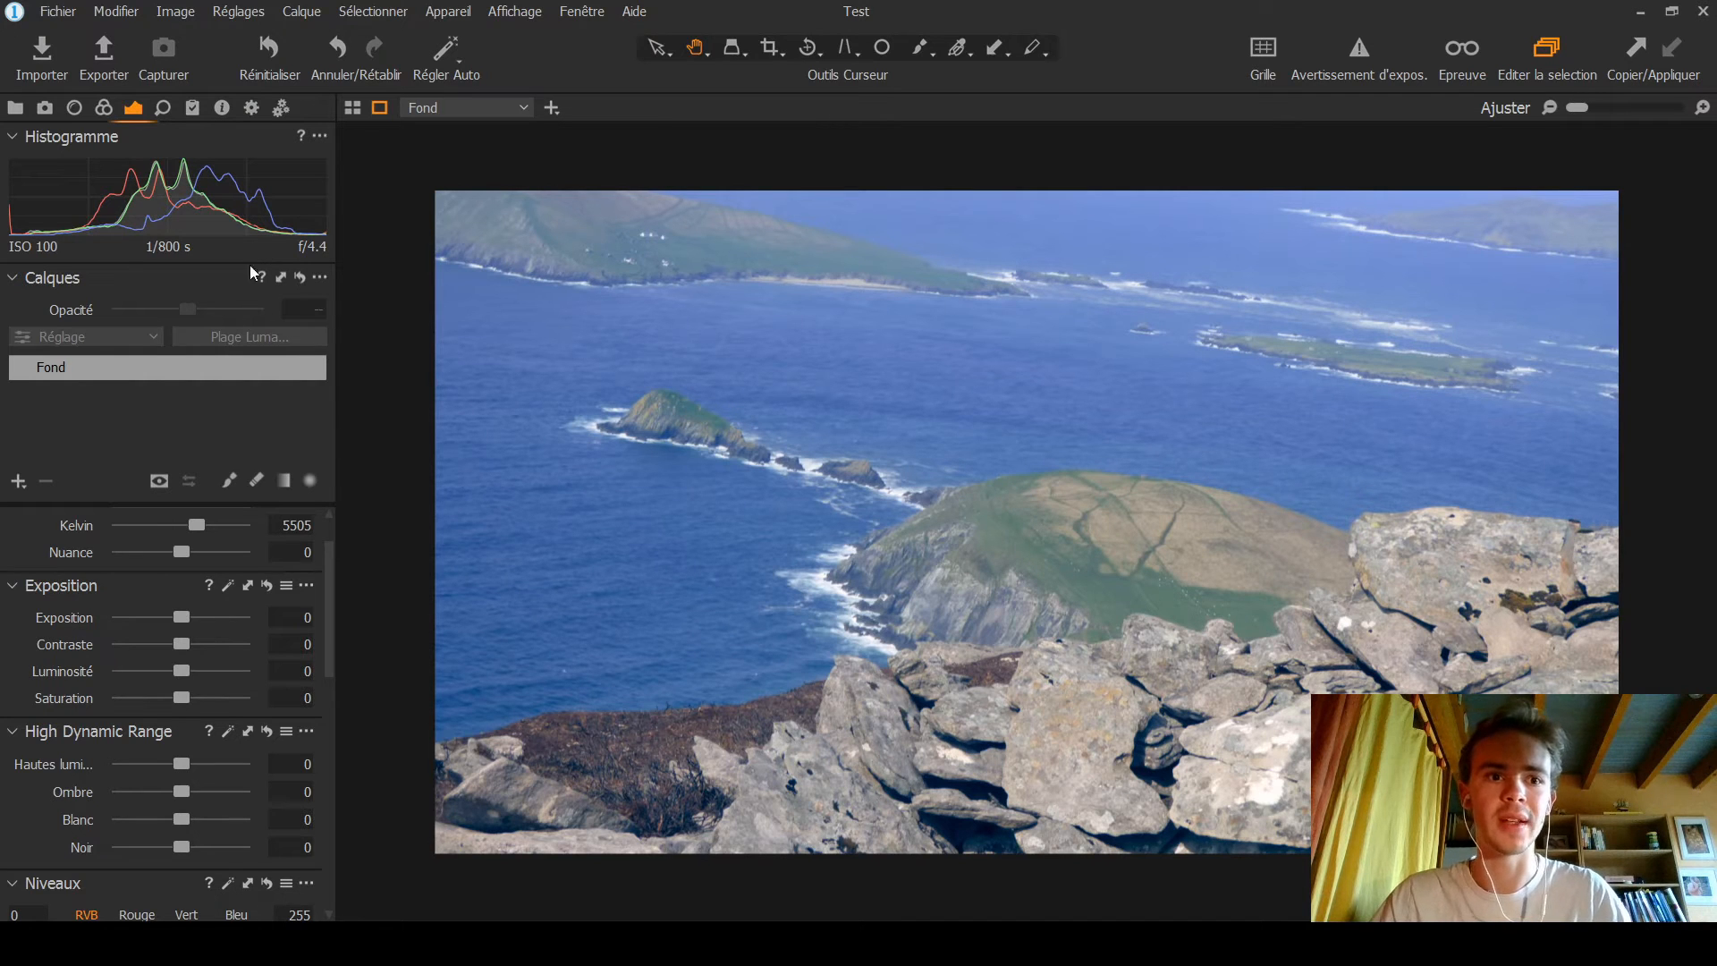
{"action": "left_click_drag", "start_coordinate": [186, 620], "coordinate": [174, 619]}
{"action": "double_click", "coordinate": [190, 619]}
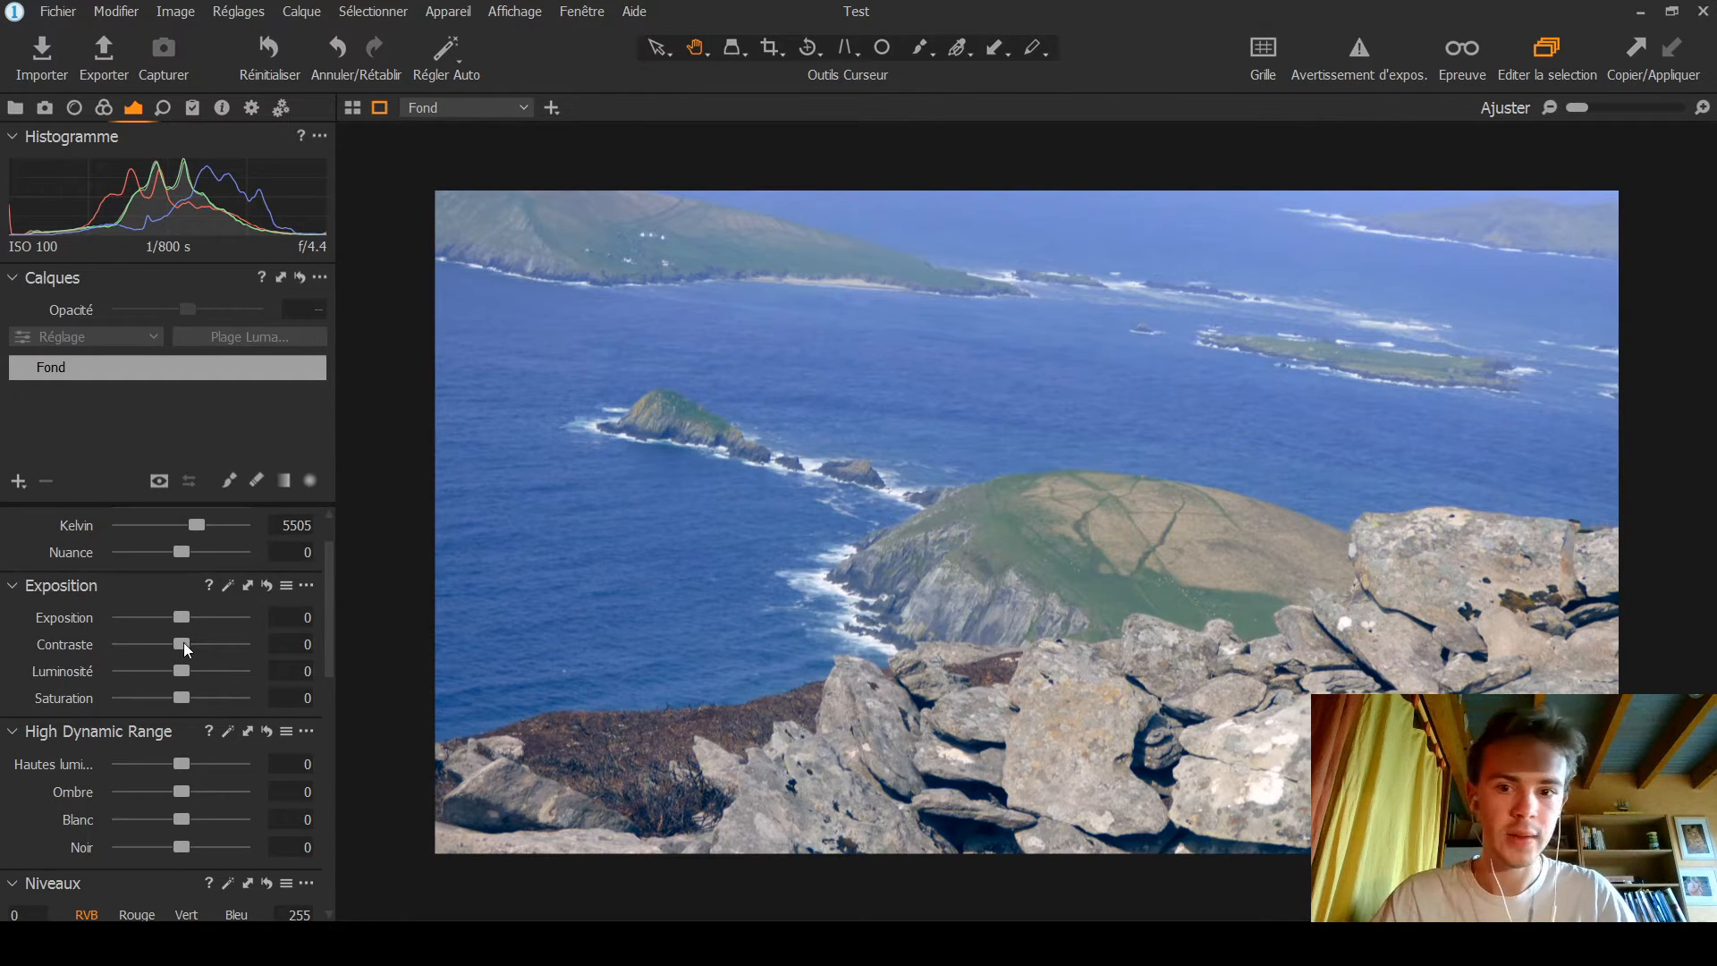
{"action": "mouse_move", "coordinate": [180, 645]}
{"action": "left_mouse_down"}
{"action": "mouse_move", "coordinate": [226, 662]}
{"action": "mouse_move", "coordinate": [189, 652]}
{"action": "mouse_move", "coordinate": [222, 650]}
{"action": "mouse_move", "coordinate": [204, 660]}
{"action": "left_mouse_up"}
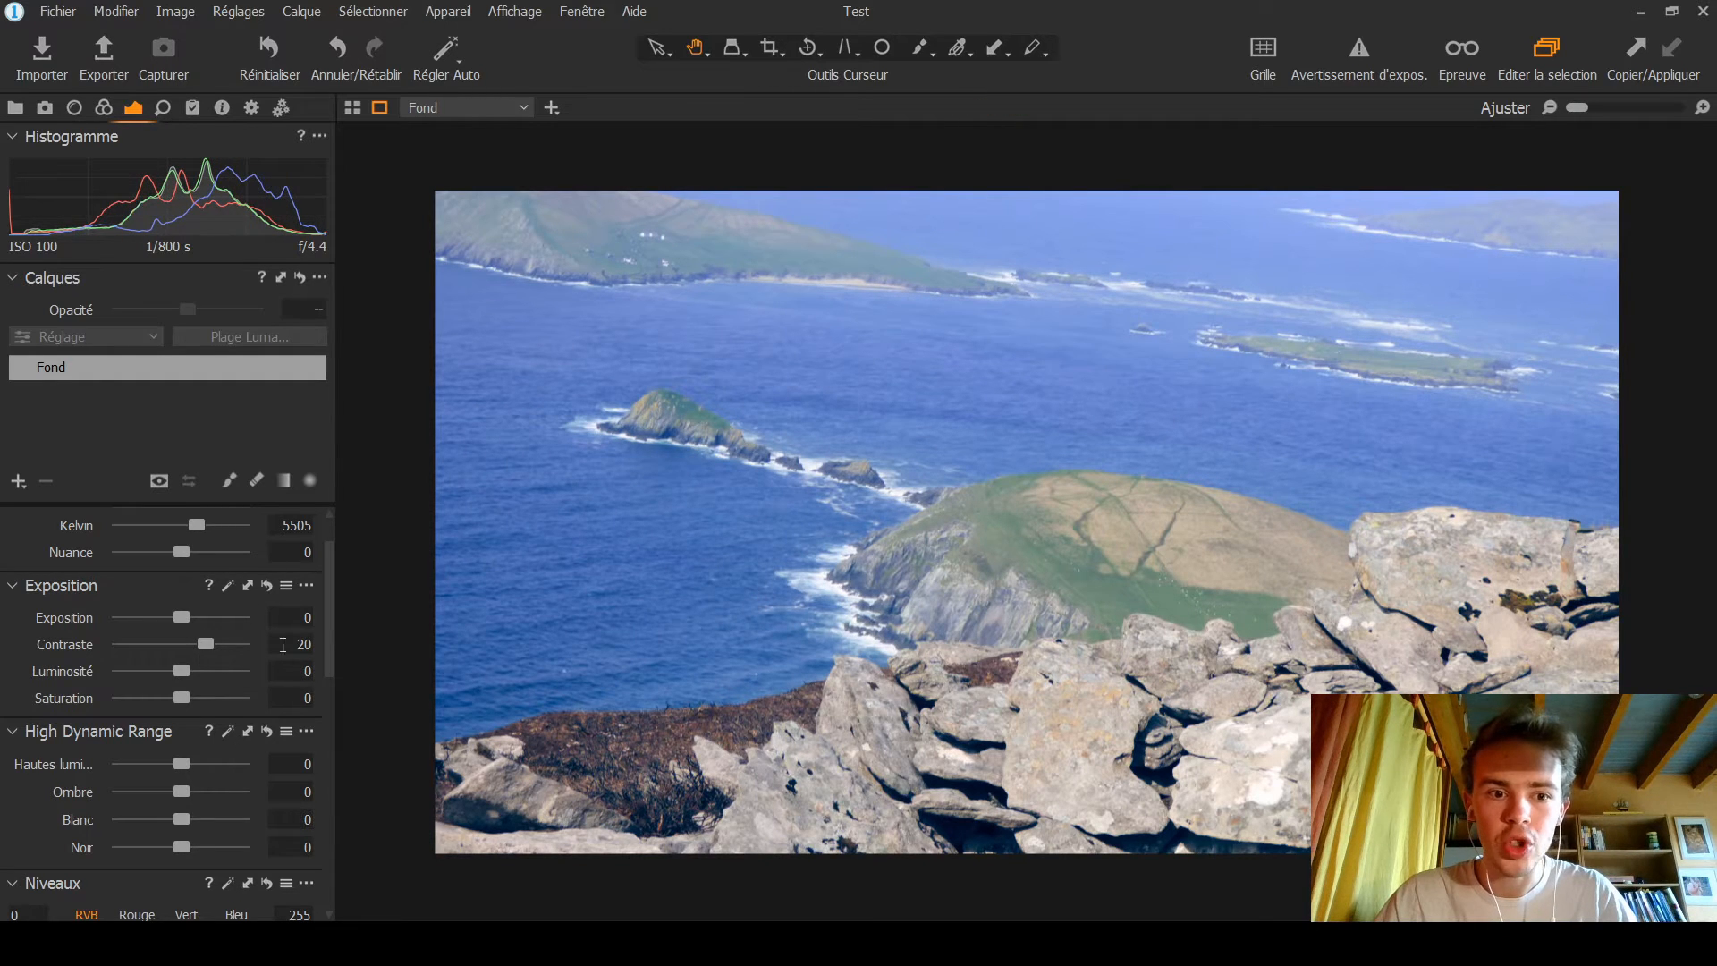
{"action": "left_click_drag", "start_coordinate": [198, 651], "coordinate": [190, 650]}
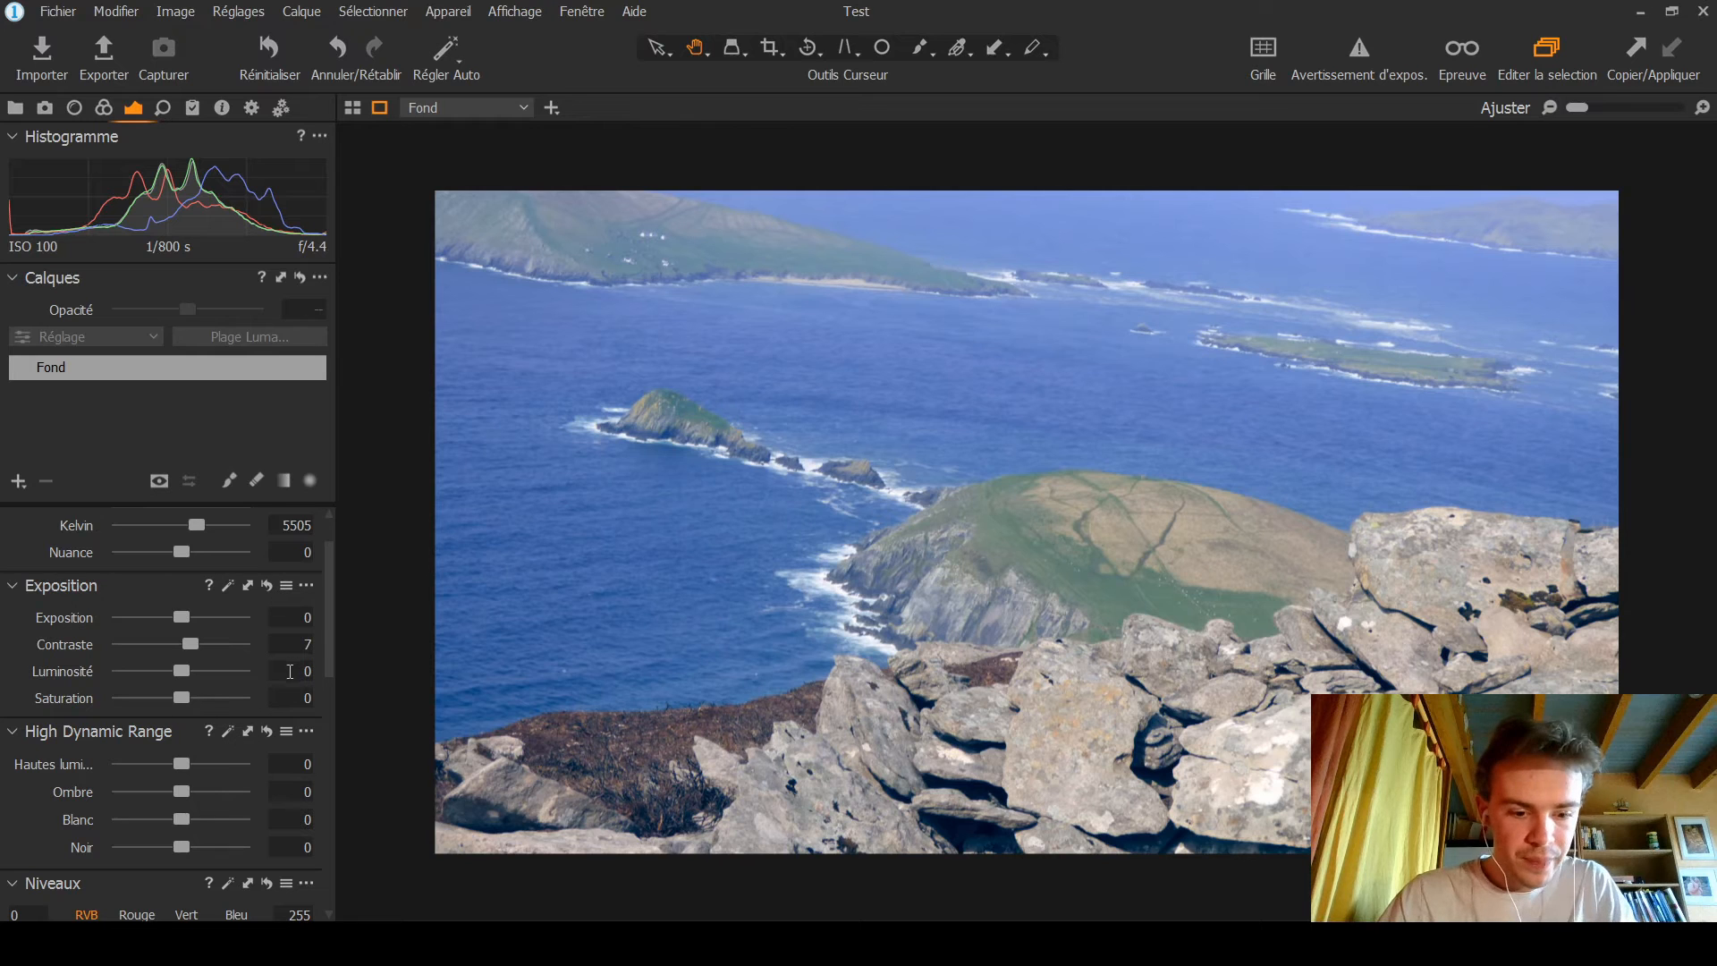
Compare the photo with and without the Exposition tool's adjustments, keeping the adjustments.
{"action": "left_click", "coordinate": [270, 585]}
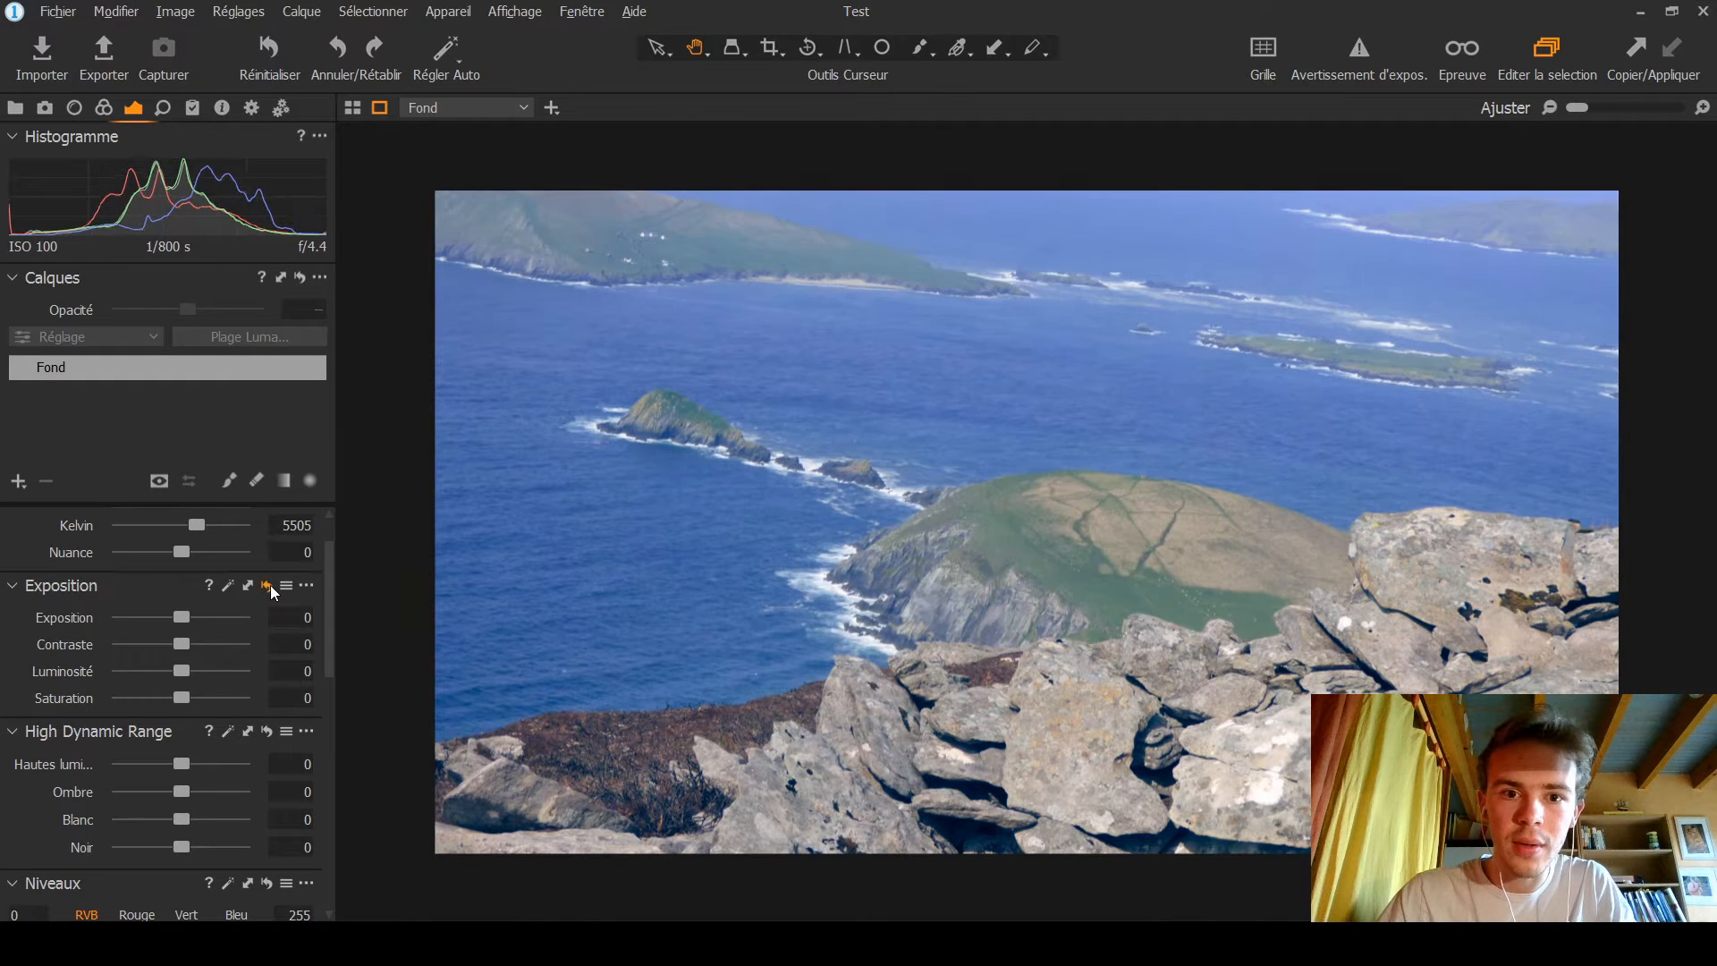
{"action": "left_click", "coordinate": [270, 585], "text": "alt"}
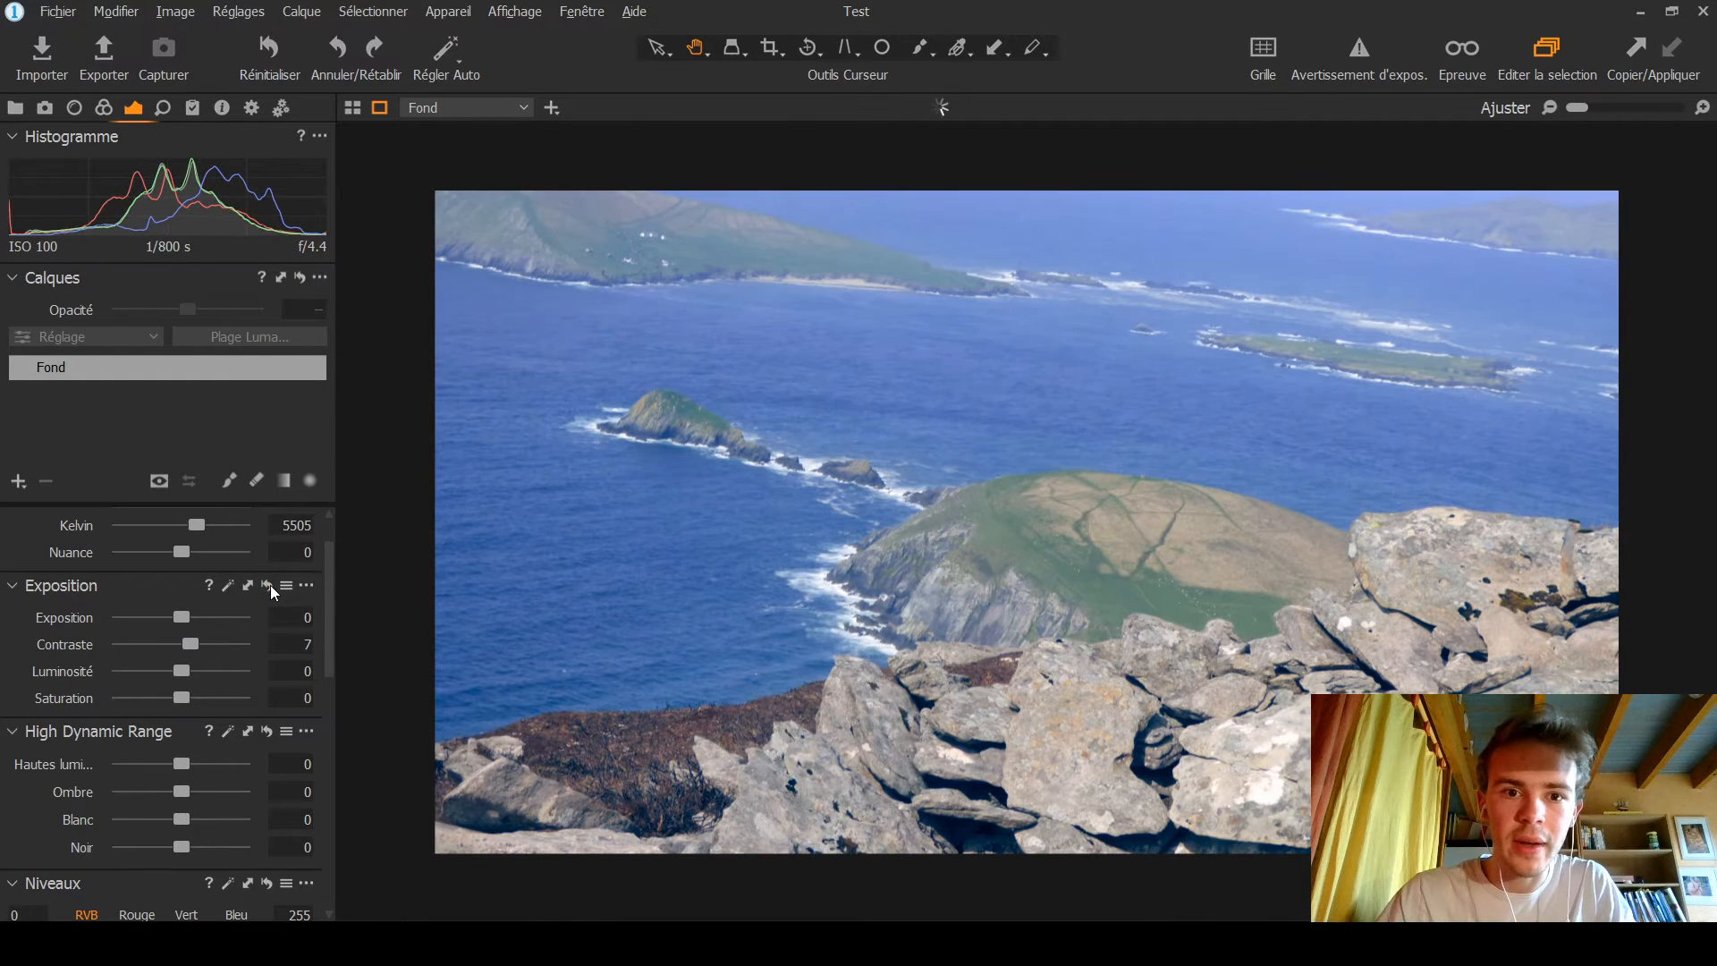
{"action": "left_click", "coordinate": [270, 585]}
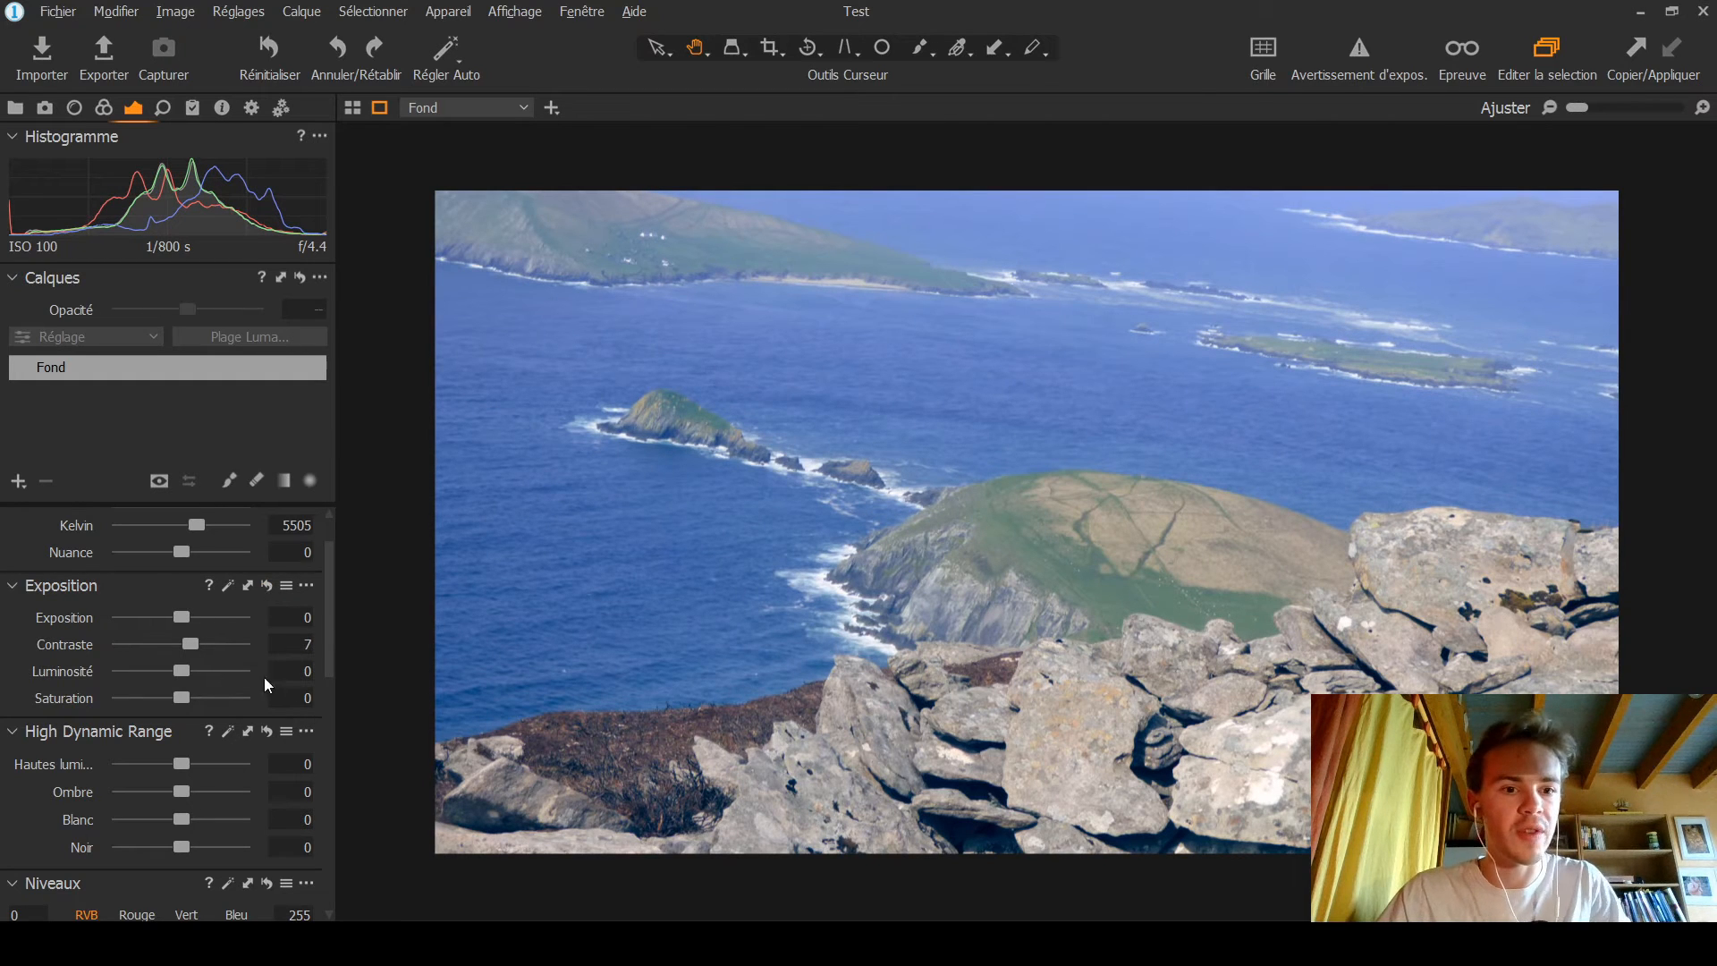
Try an Exposition of 2,48 and a Luminosité of 50 on the photo, resetting each slider to 0.
{"action": "left_click_drag", "start_coordinate": [188, 668], "coordinate": [218, 621]}
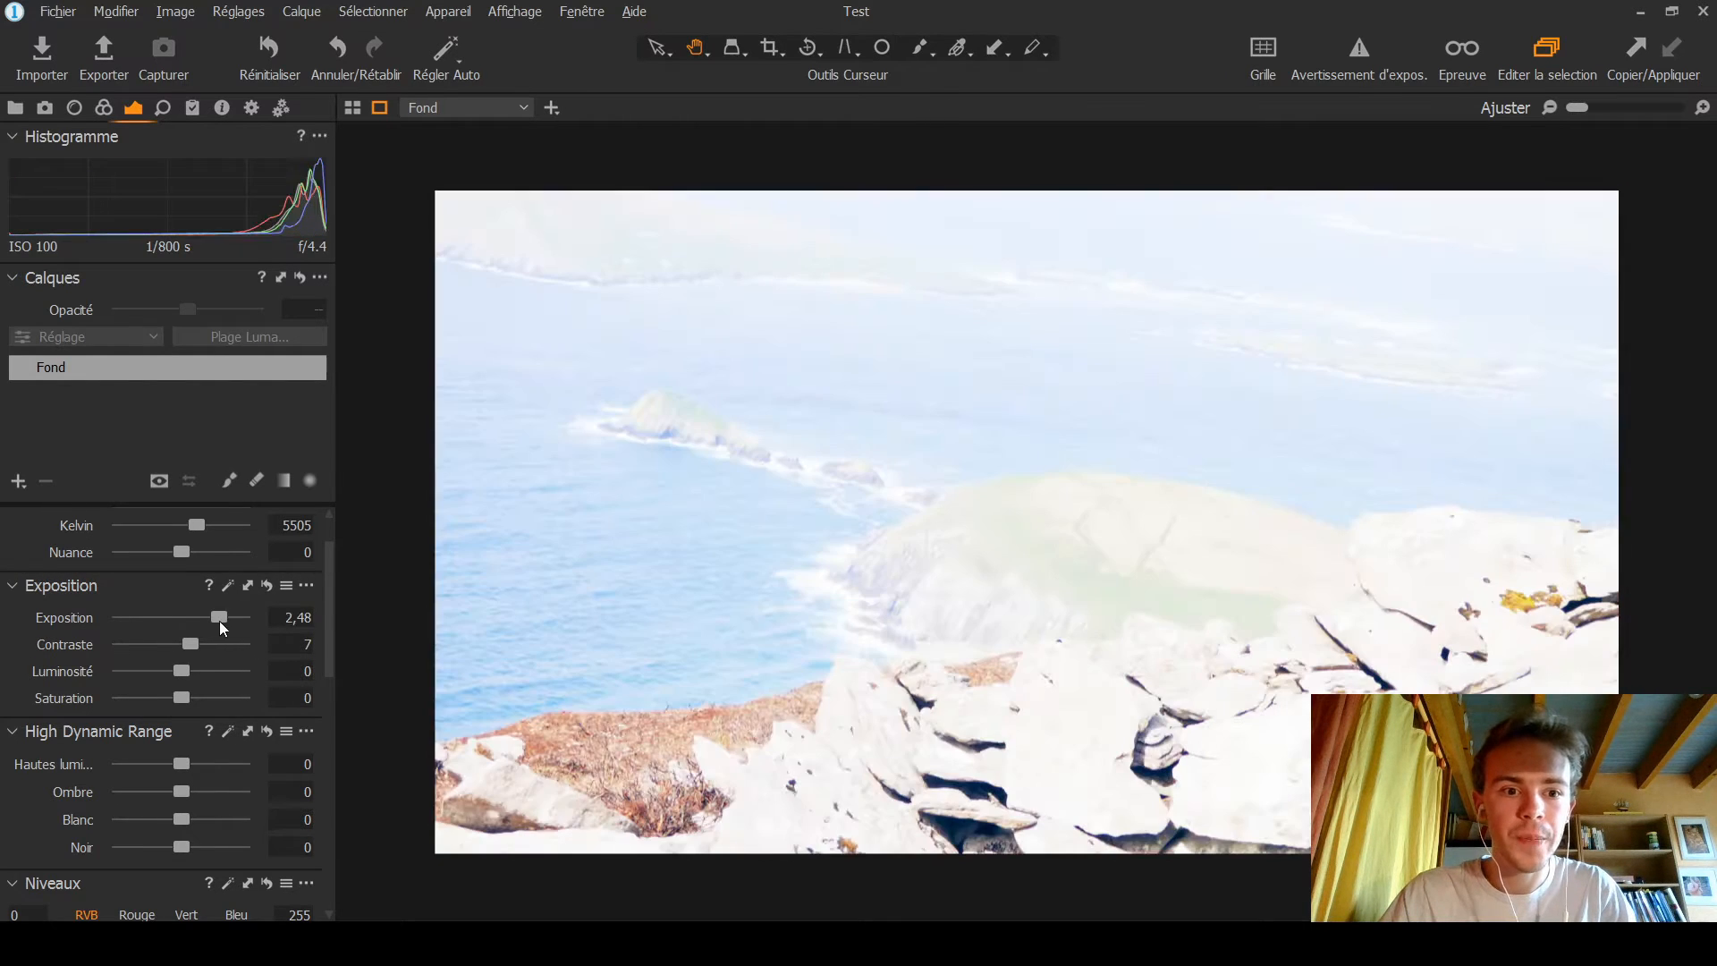
{"action": "double_click", "coordinate": [195, 618]}
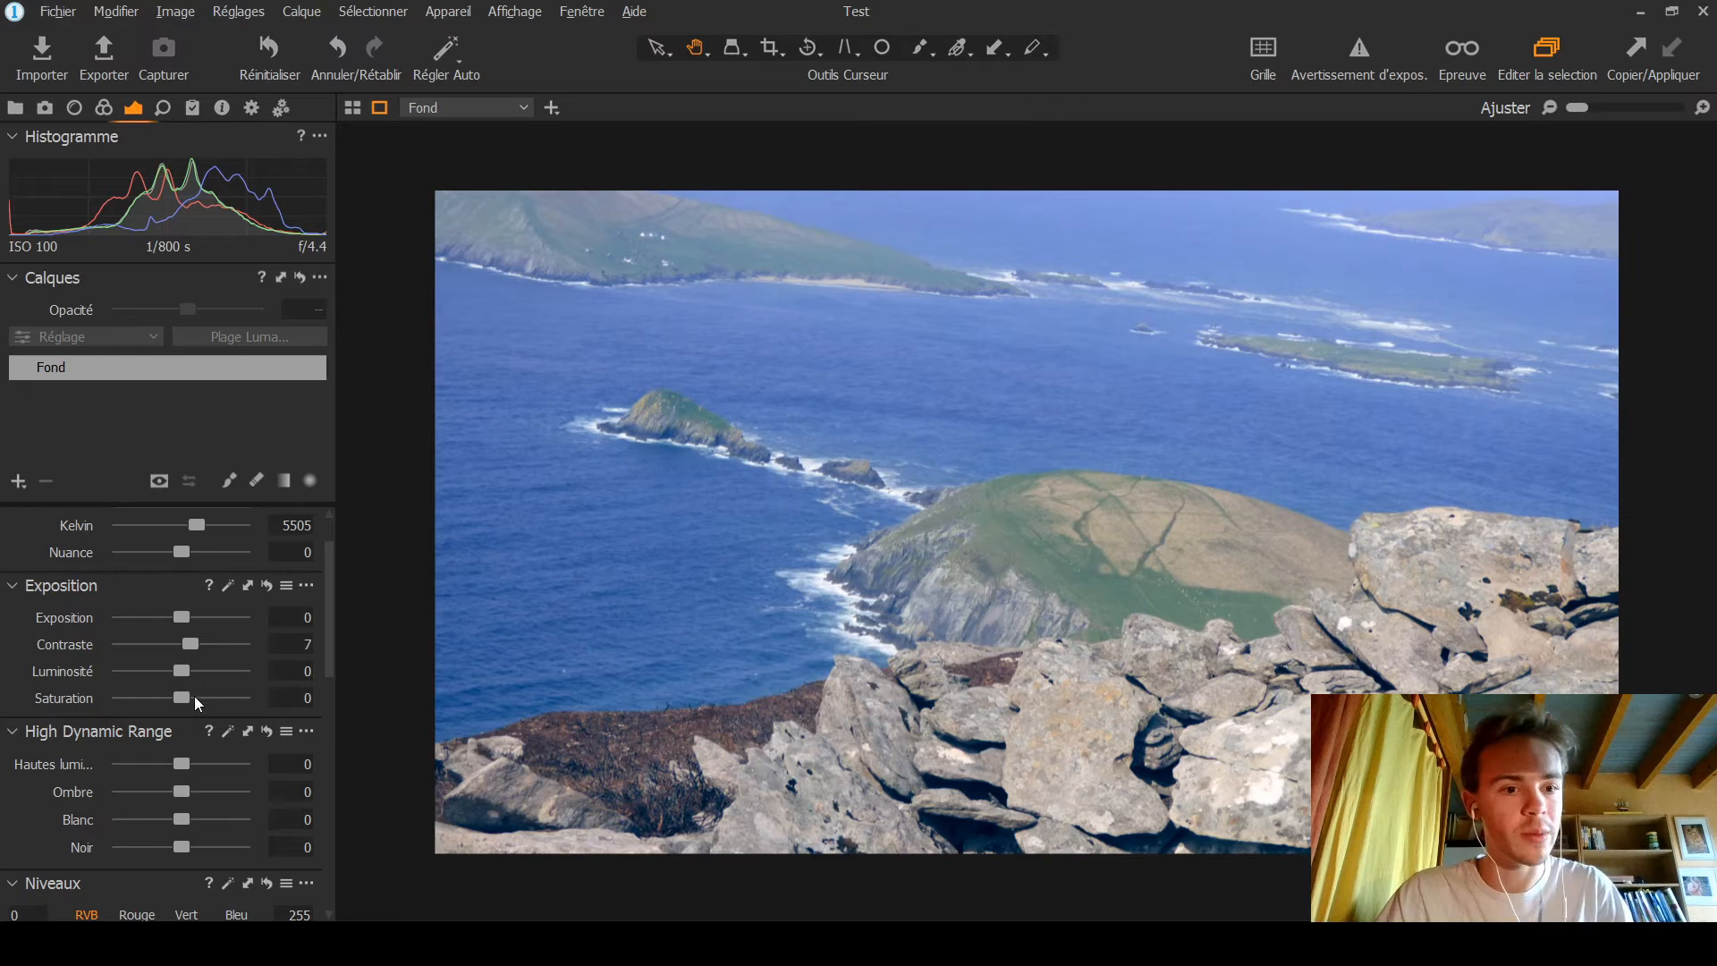
{"action": "left_click_drag", "start_coordinate": [181, 670], "coordinate": [318, 677]}
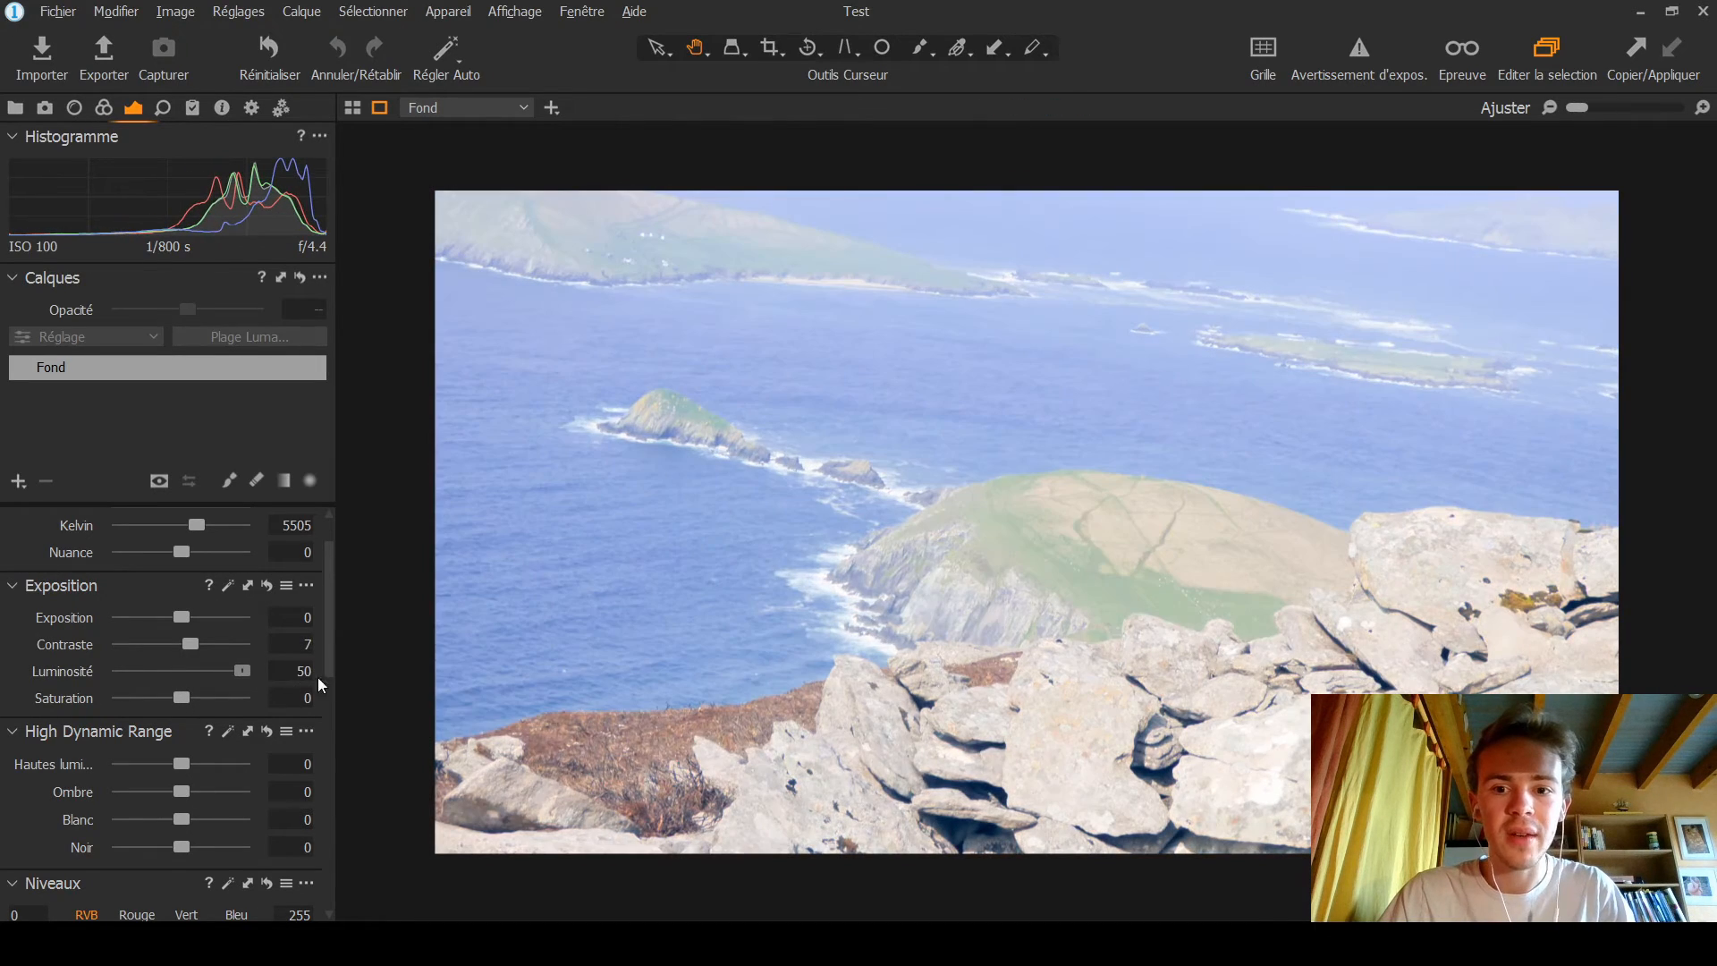
{"action": "left_click_drag", "start_coordinate": [154, 661], "coordinate": [223, 674]}
{"action": "double_click", "coordinate": [222, 674]}
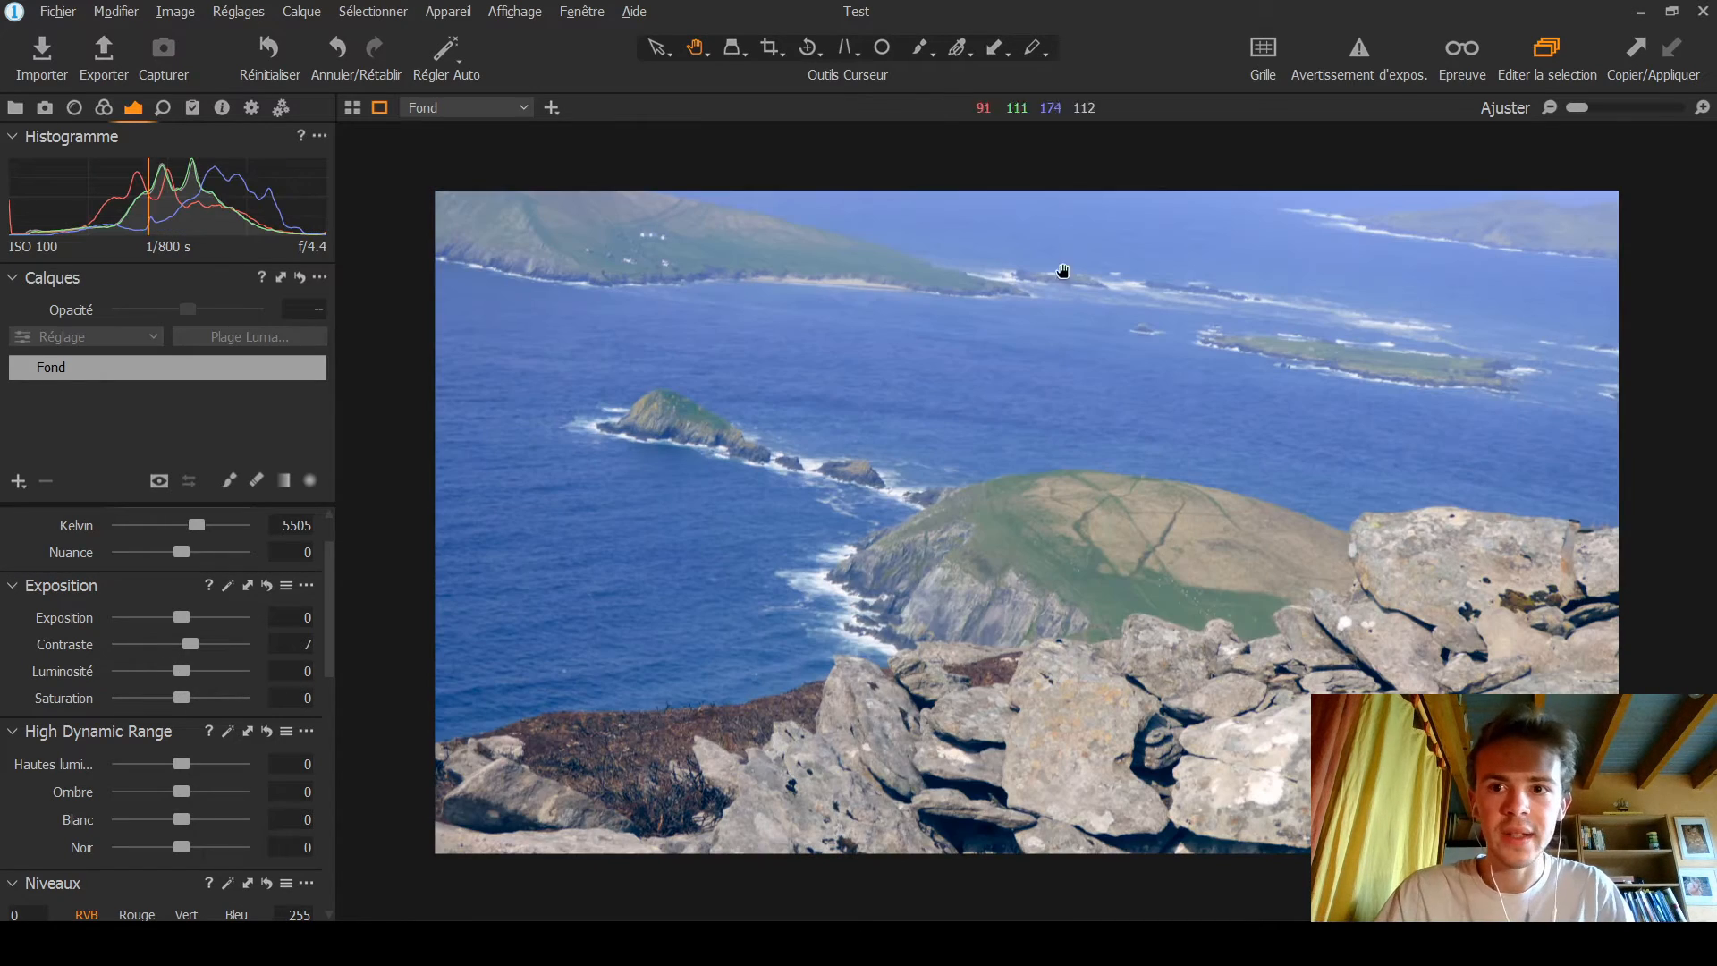
Lower Luminosité to -15 with the exposure warning displayed, and hide the warning again.
{"action": "left_click", "coordinate": [1357, 52]}
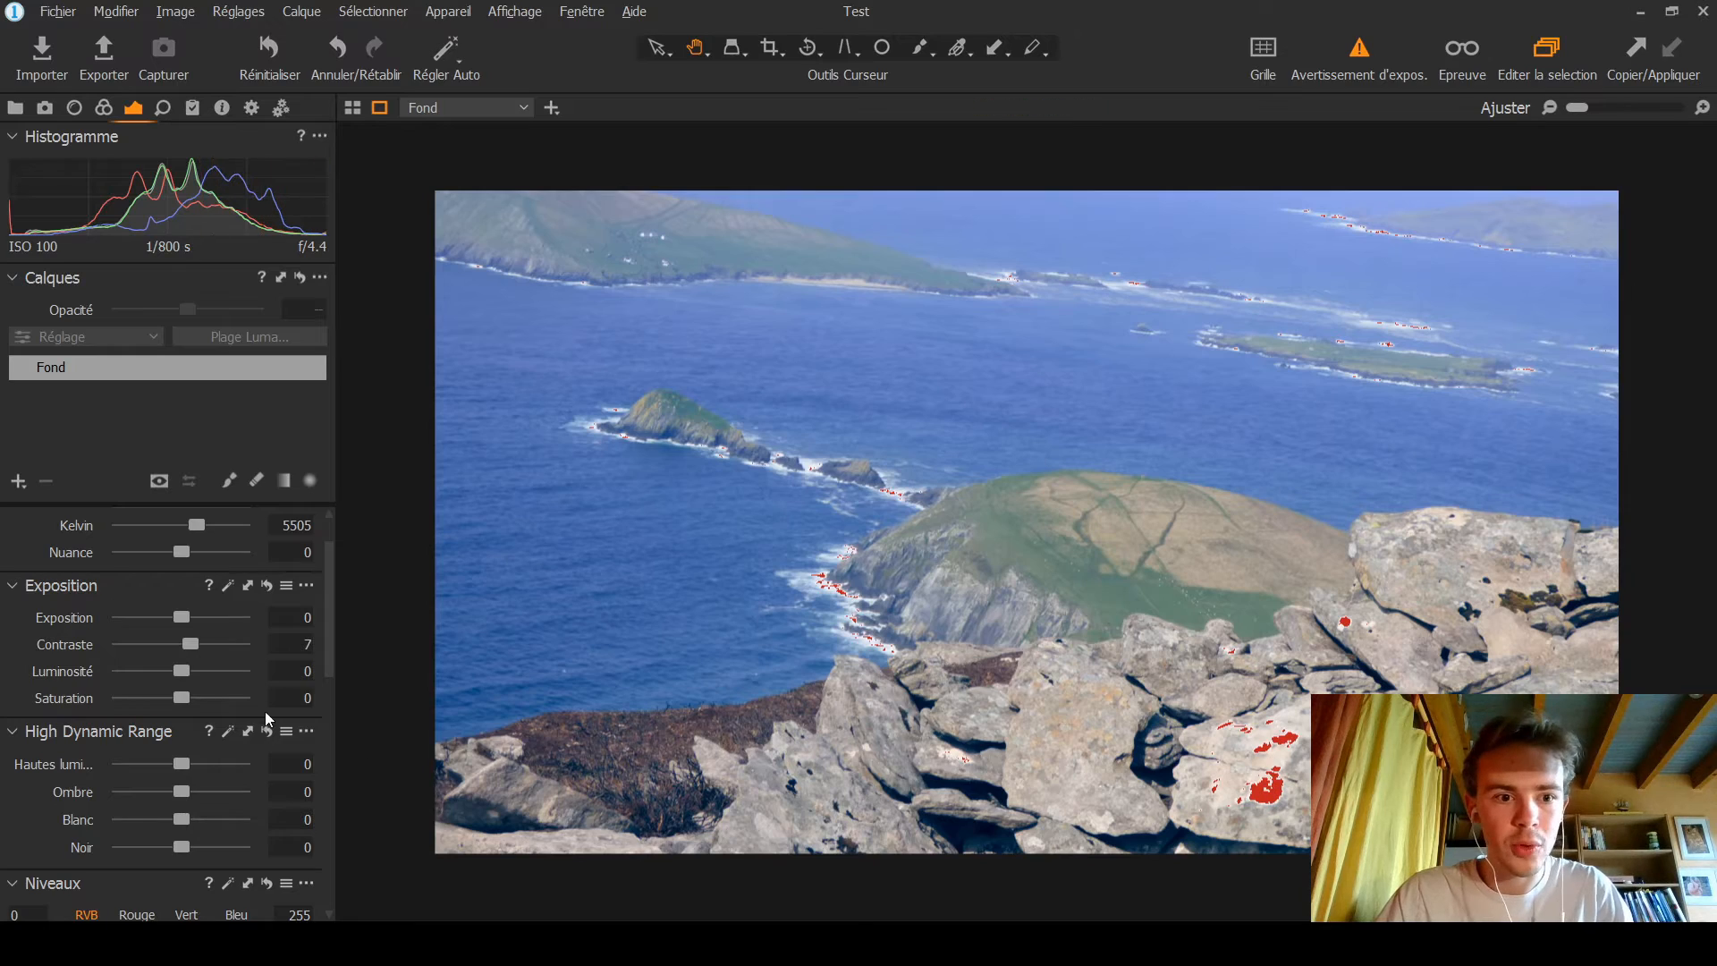
{"action": "left_click_drag", "start_coordinate": [181, 674], "coordinate": [165, 673]}
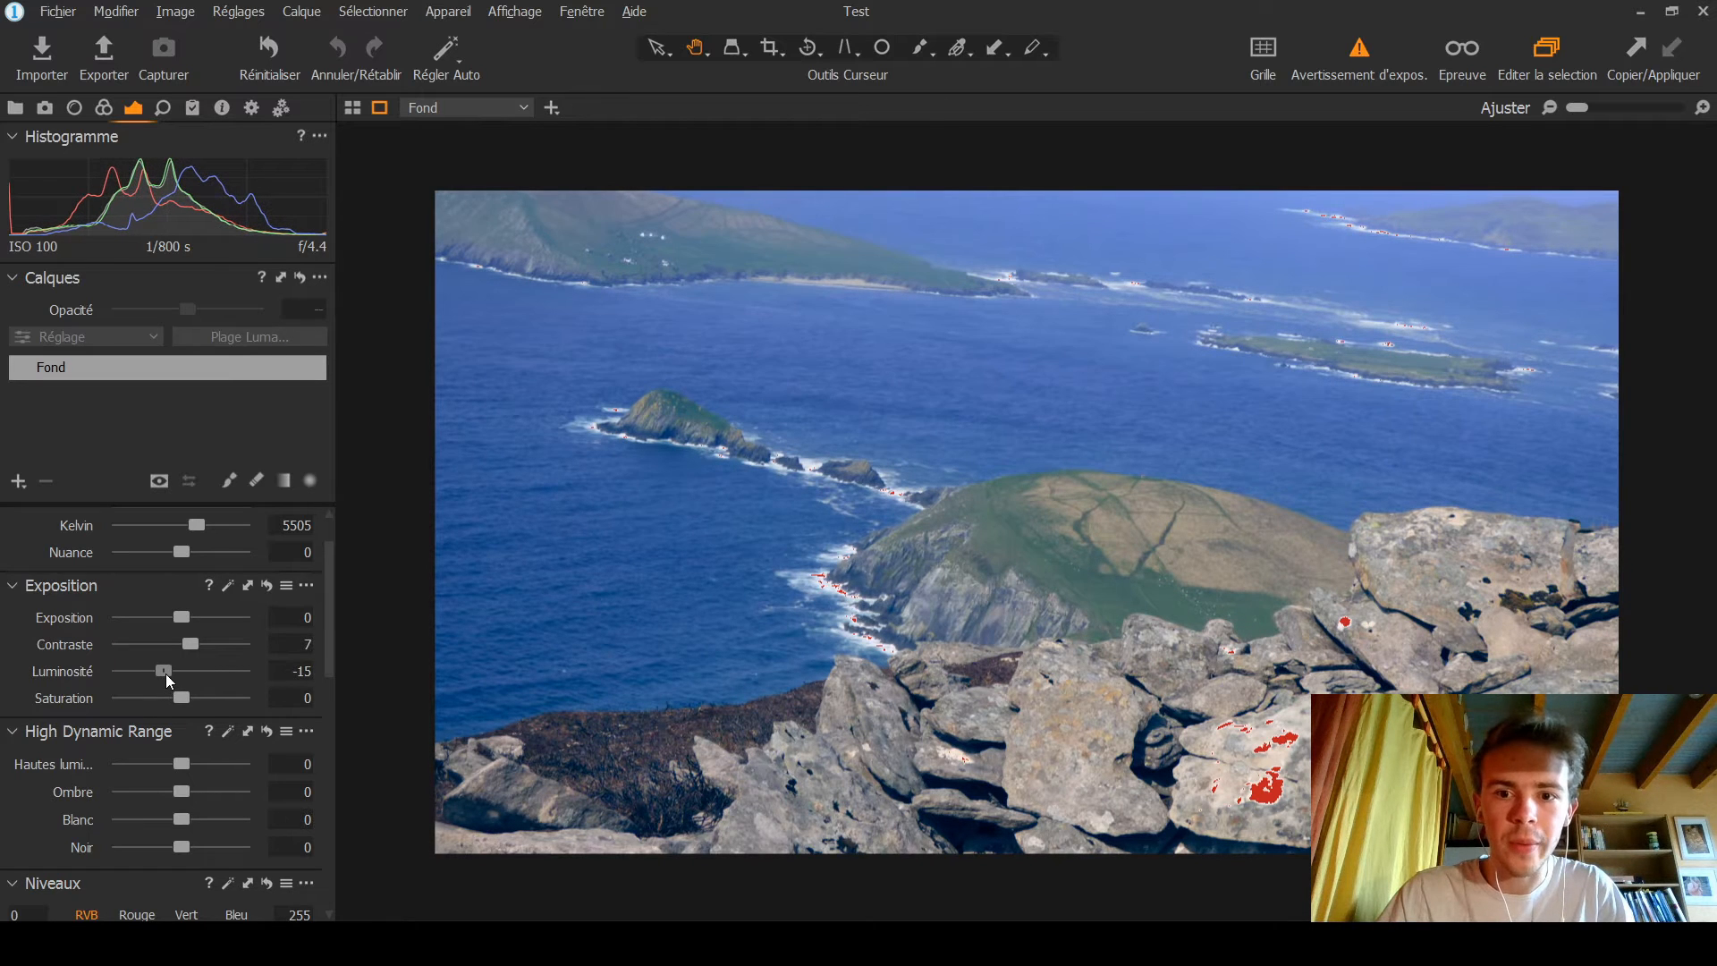
{"action": "left_click", "coordinate": [1364, 52]}
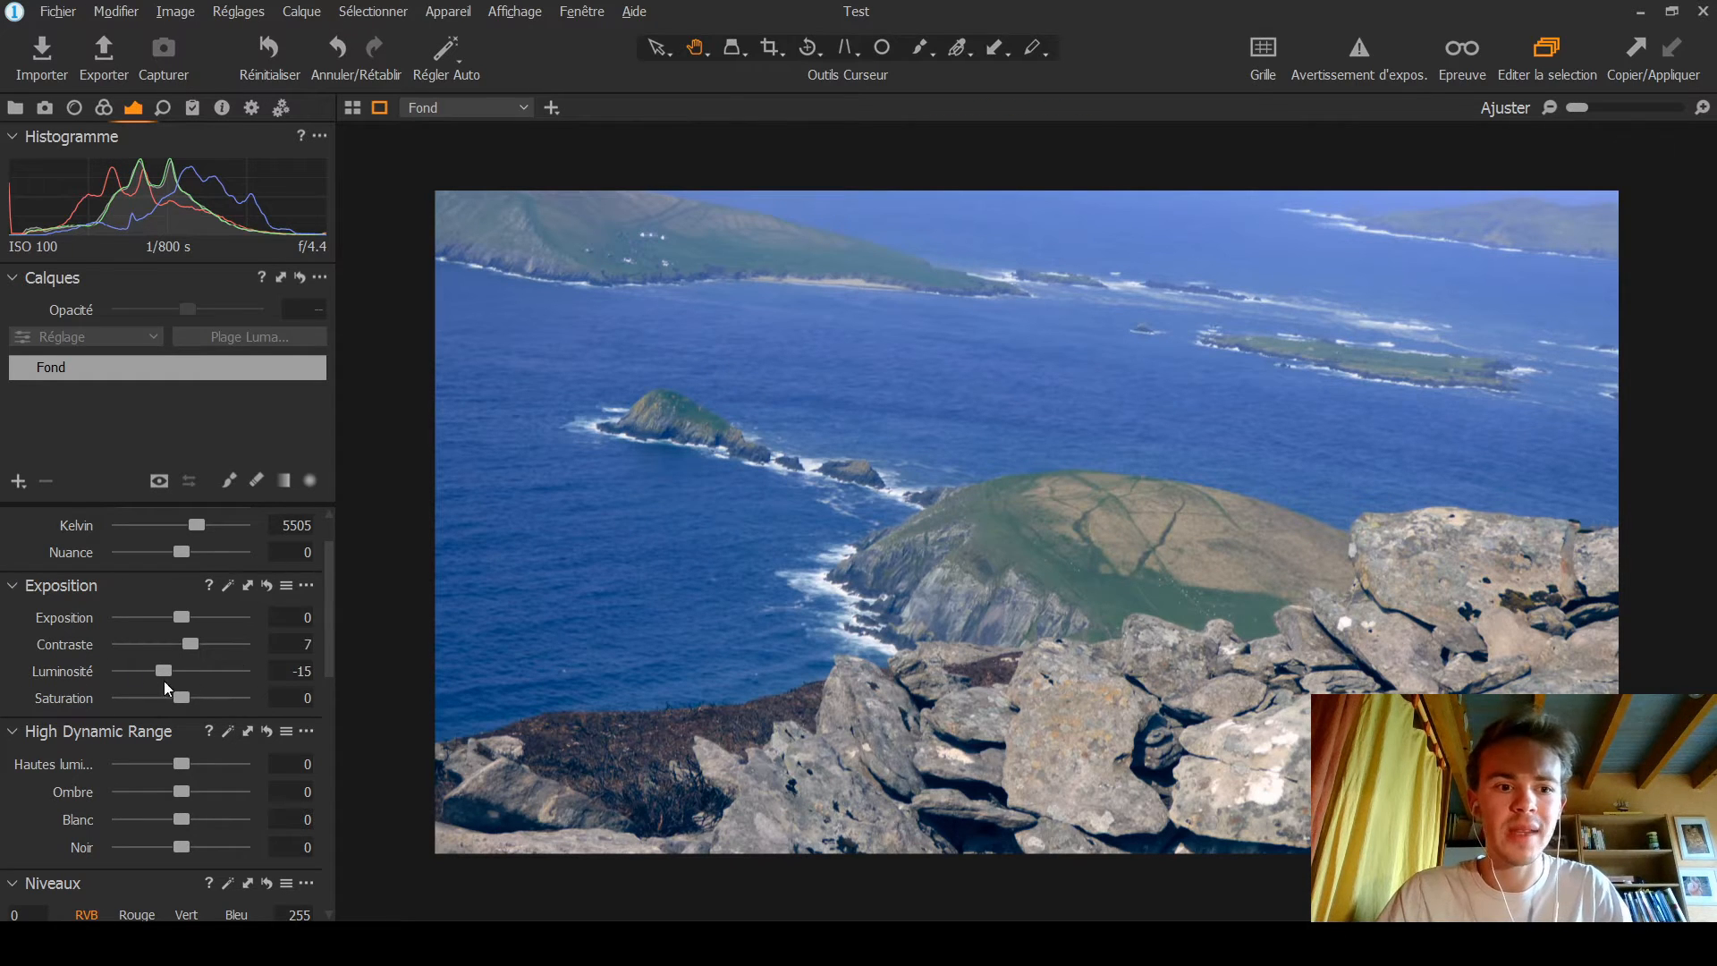
Try a Saturation change on the photo and reset the slider to 0.
{"action": "mouse_move", "coordinate": [182, 698]}
{"action": "left_mouse_down"}
{"action": "mouse_move", "coordinate": [165, 700]}
{"action": "mouse_move", "coordinate": [318, 715]}
{"action": "mouse_move", "coordinate": [154, 705]}
{"action": "mouse_move", "coordinate": [186, 701]}
{"action": "left_mouse_up"}
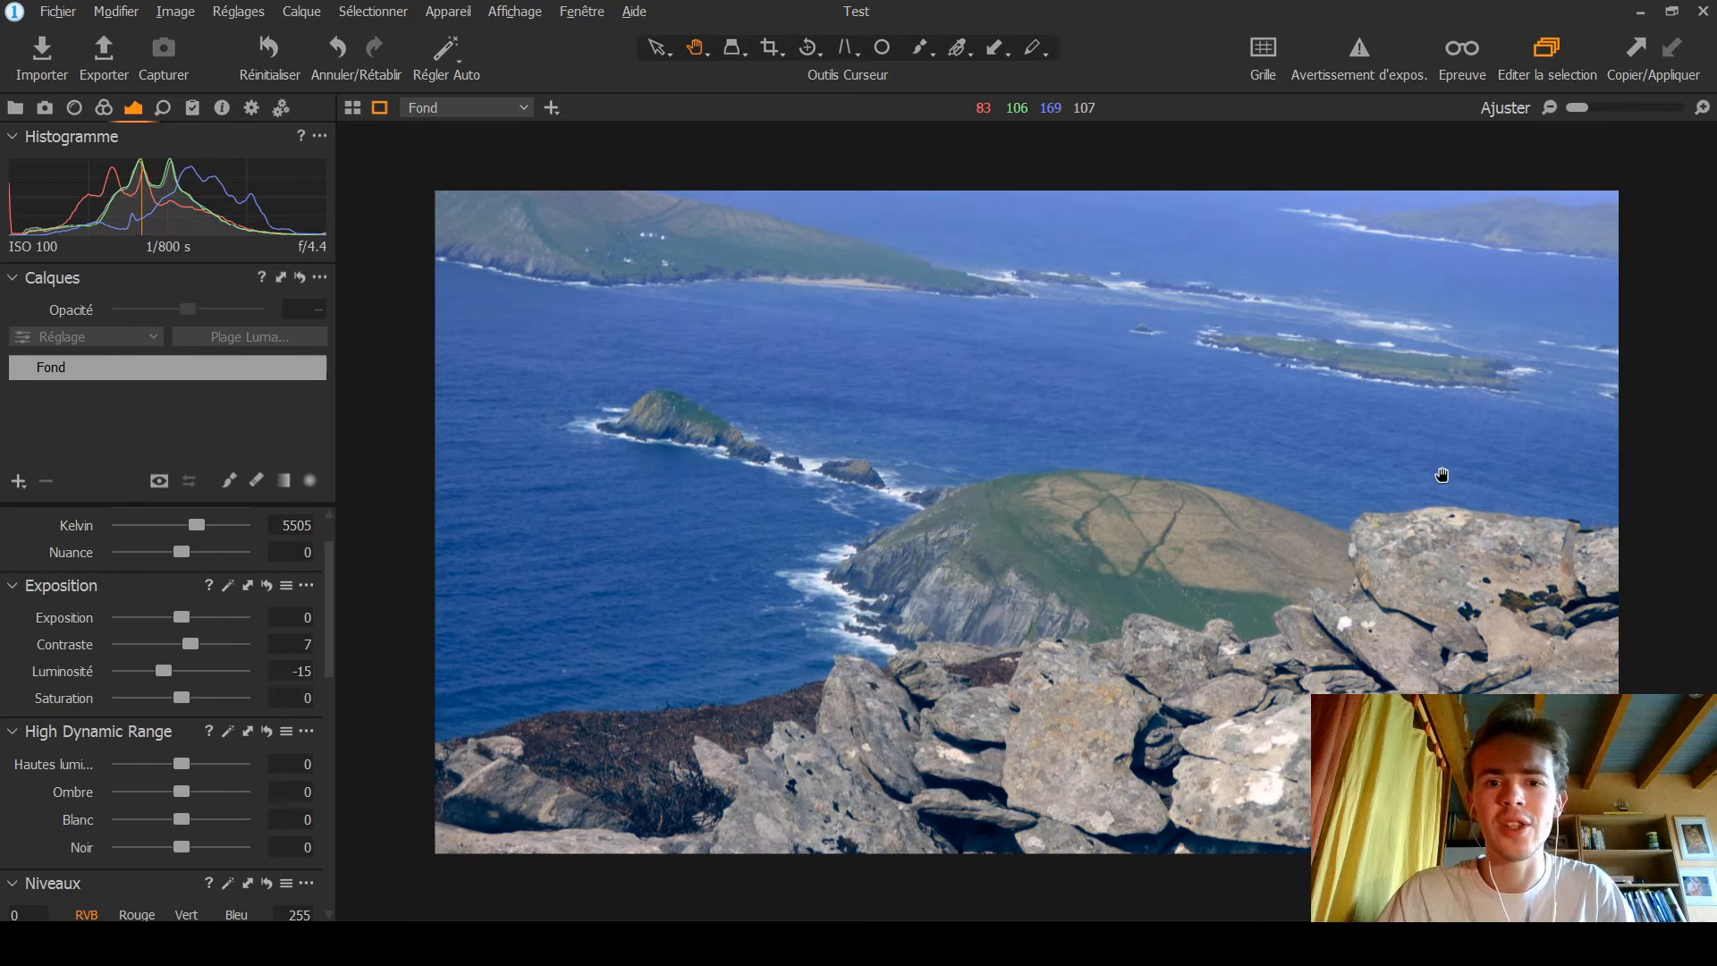
{"action": "double_click", "coordinate": [191, 697]}
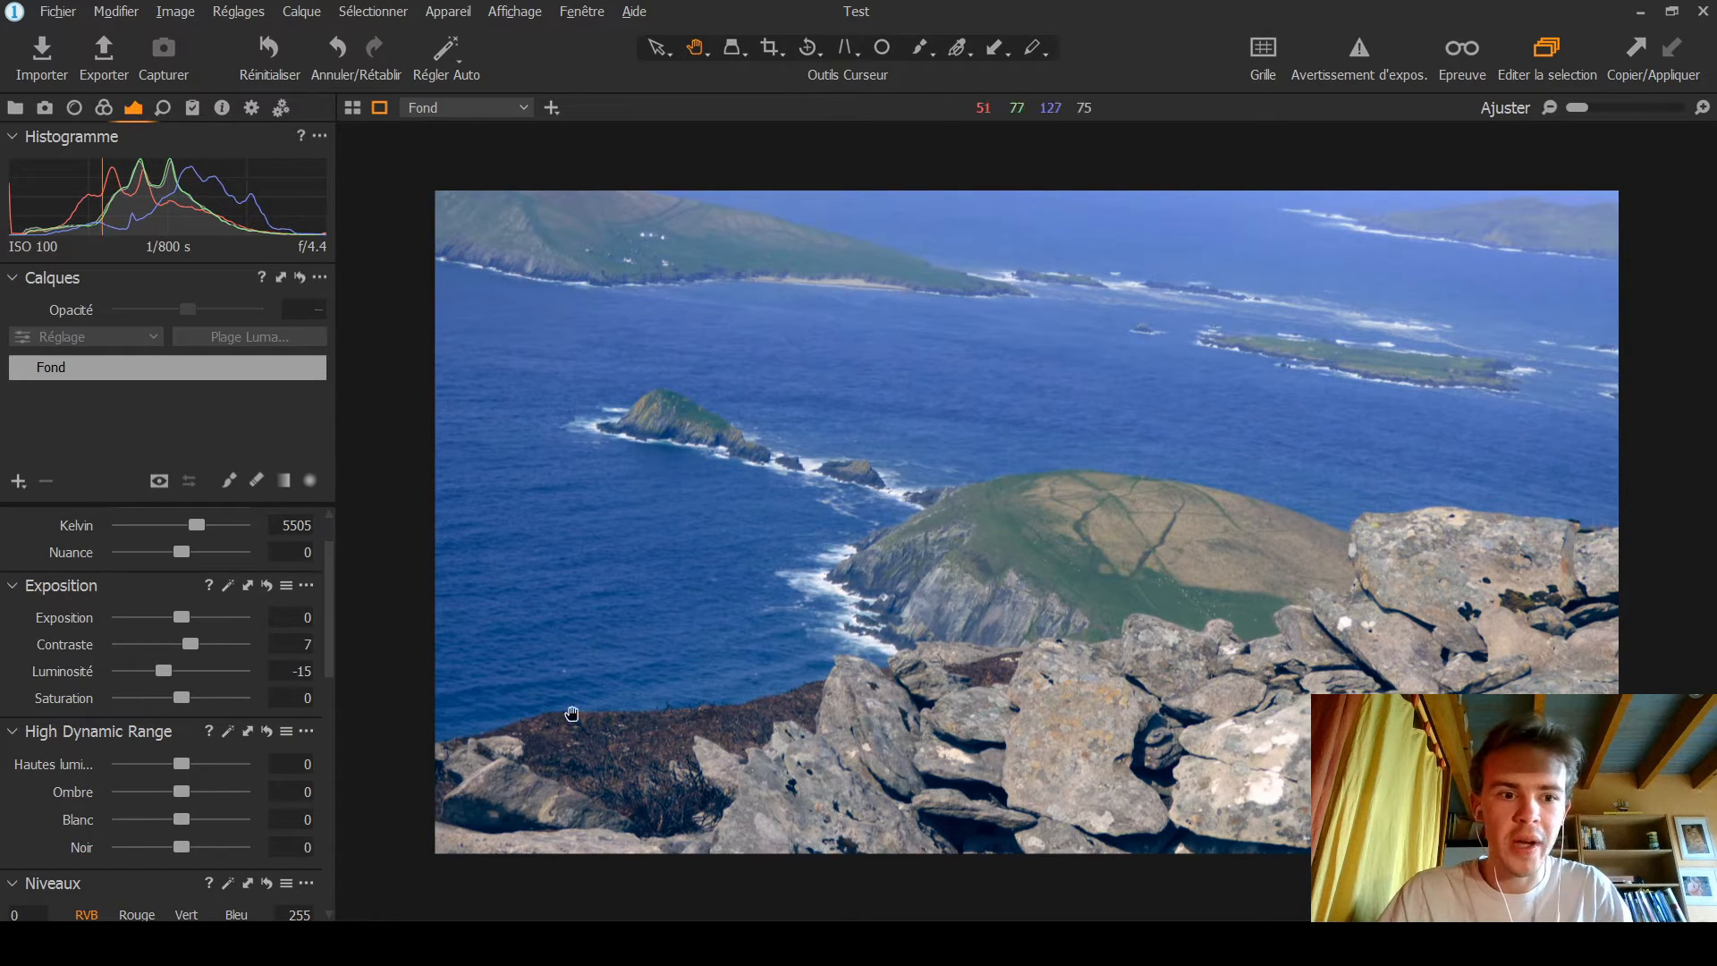
Lower Ombre to -13 in the photo's High Dynamic Range settings.
{"action": "scroll", "coordinate": [27, 805], "scroll_direction": "down", "scroll_amount": 1}
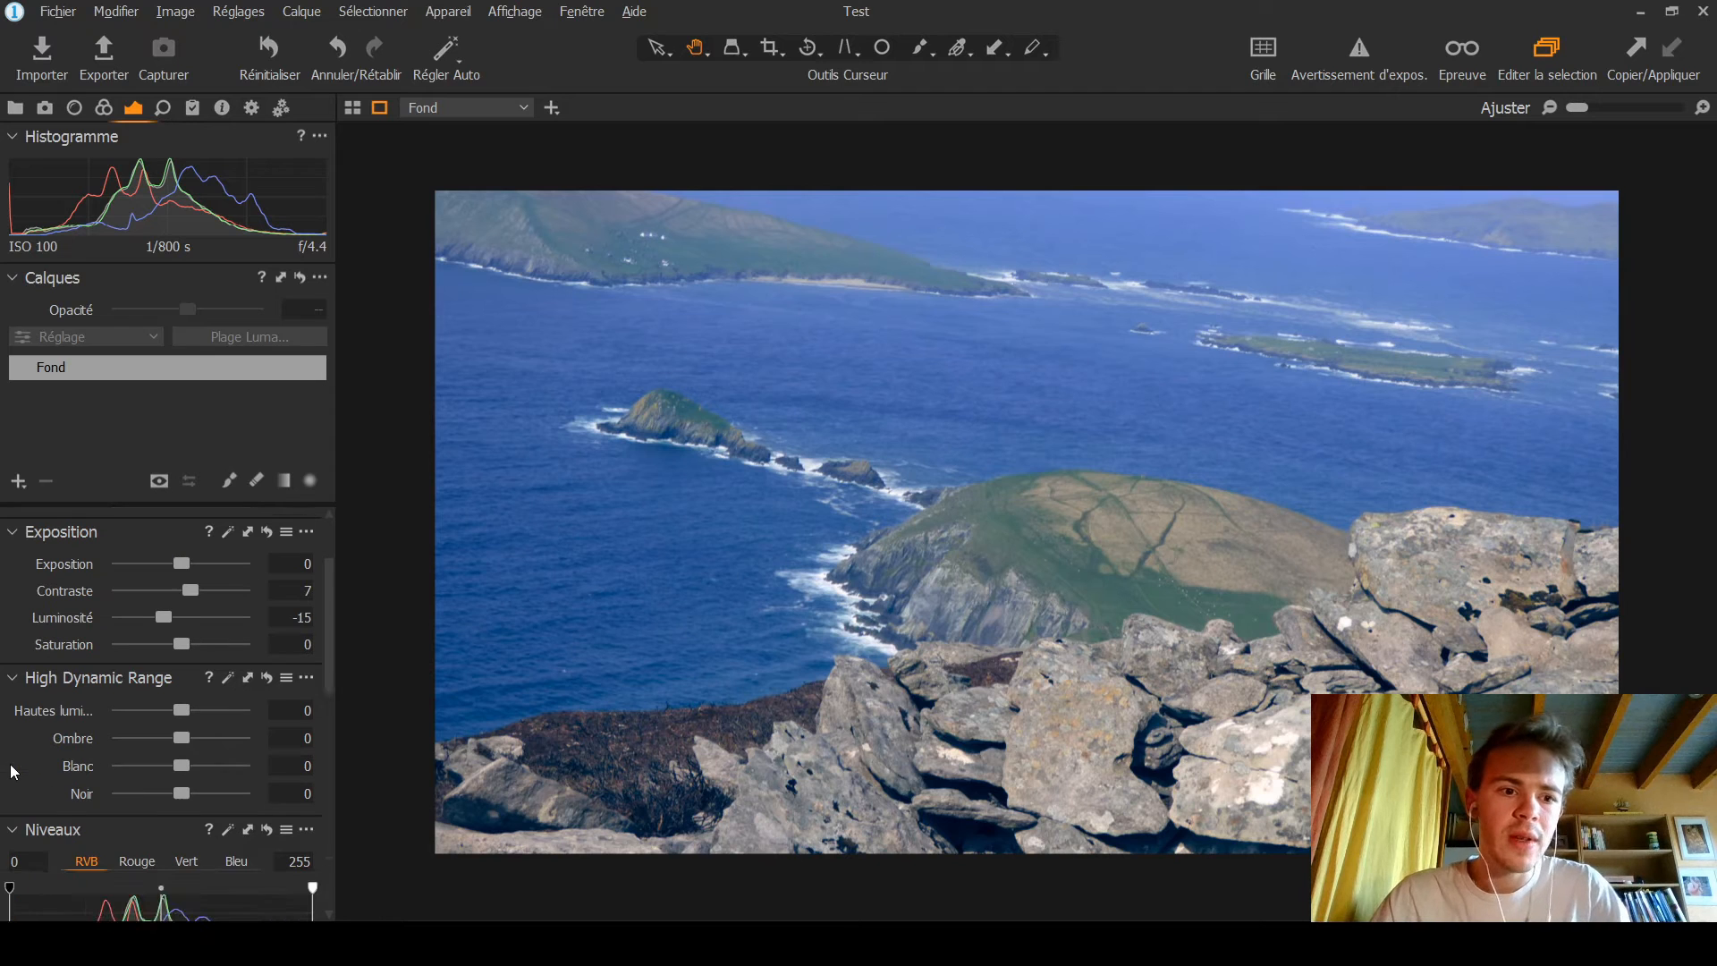
{"action": "scroll", "coordinate": [26, 719], "scroll_direction": "down", "scroll_amount": 2}
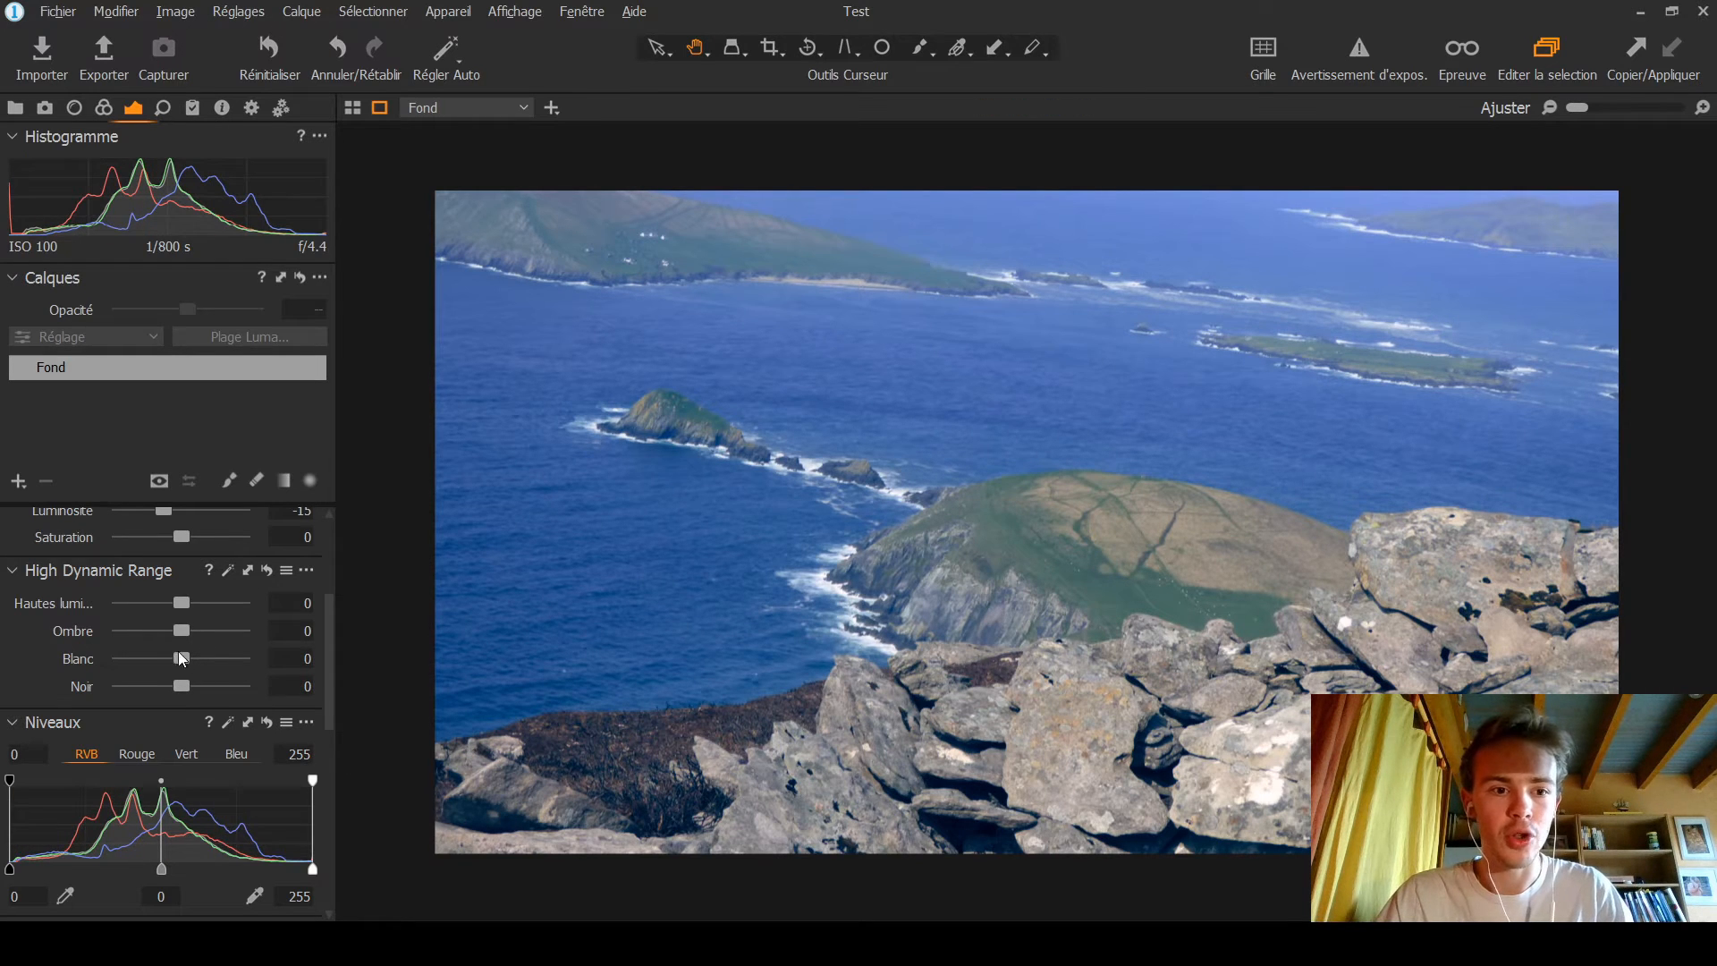
{"action": "mouse_move", "coordinate": [182, 629]}
{"action": "left_mouse_down"}
{"action": "mouse_move", "coordinate": [130, 631]}
{"action": "mouse_move", "coordinate": [191, 651]}
{"action": "mouse_move", "coordinate": [174, 645]}
{"action": "left_mouse_up"}
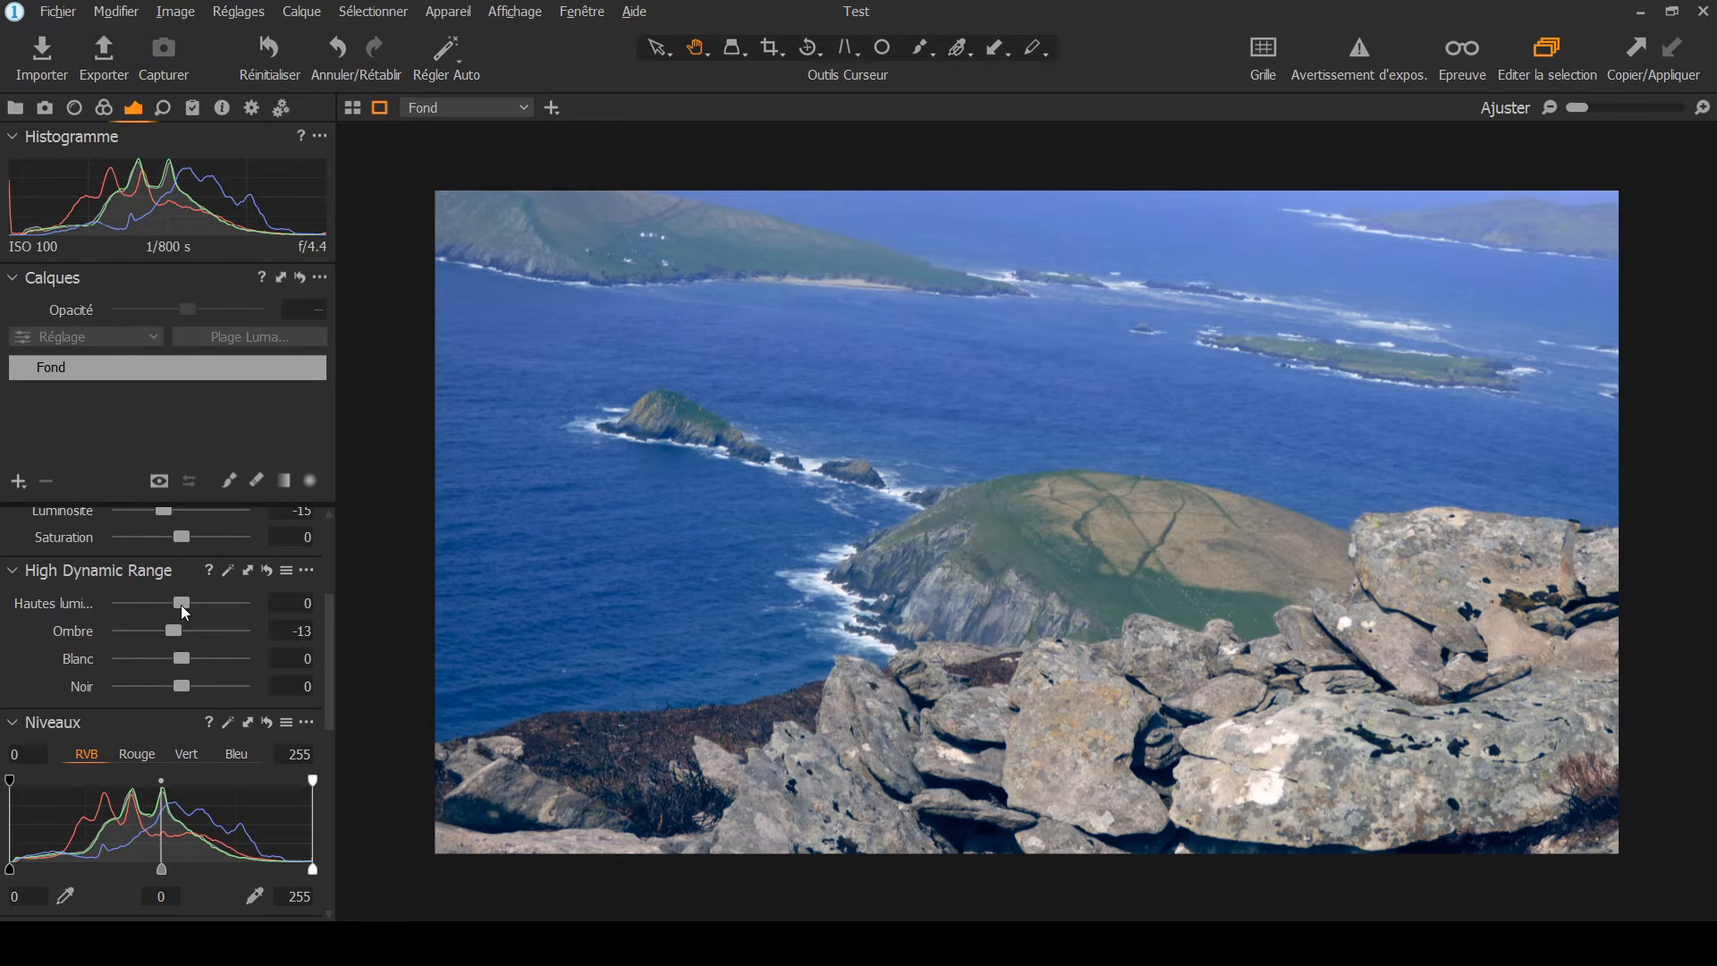
Set the High Dynamic Range highlights to -20 using the exposure warning as a guide, and hide the warning again.
{"action": "mouse_move", "coordinate": [185, 612]}
{"action": "left_mouse_down"}
{"action": "mouse_move", "coordinate": [212, 610]}
{"action": "mouse_move", "coordinate": [186, 610]}
{"action": "left_mouse_up"}
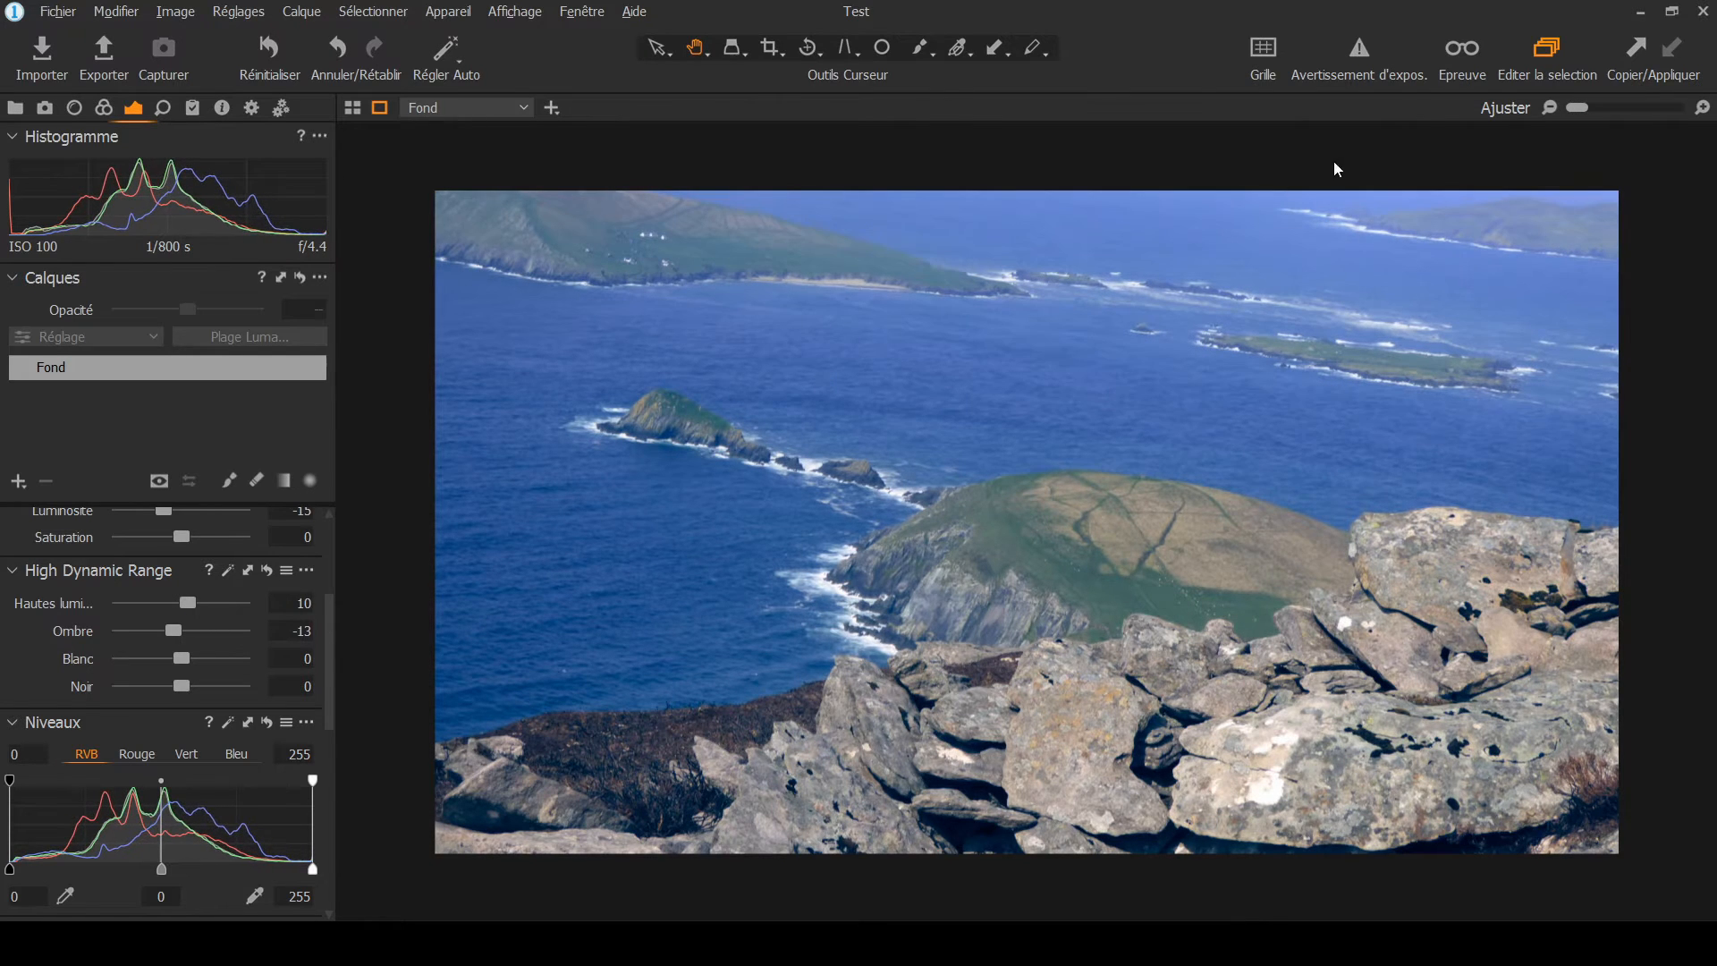
{"action": "left_click", "coordinate": [1359, 49]}
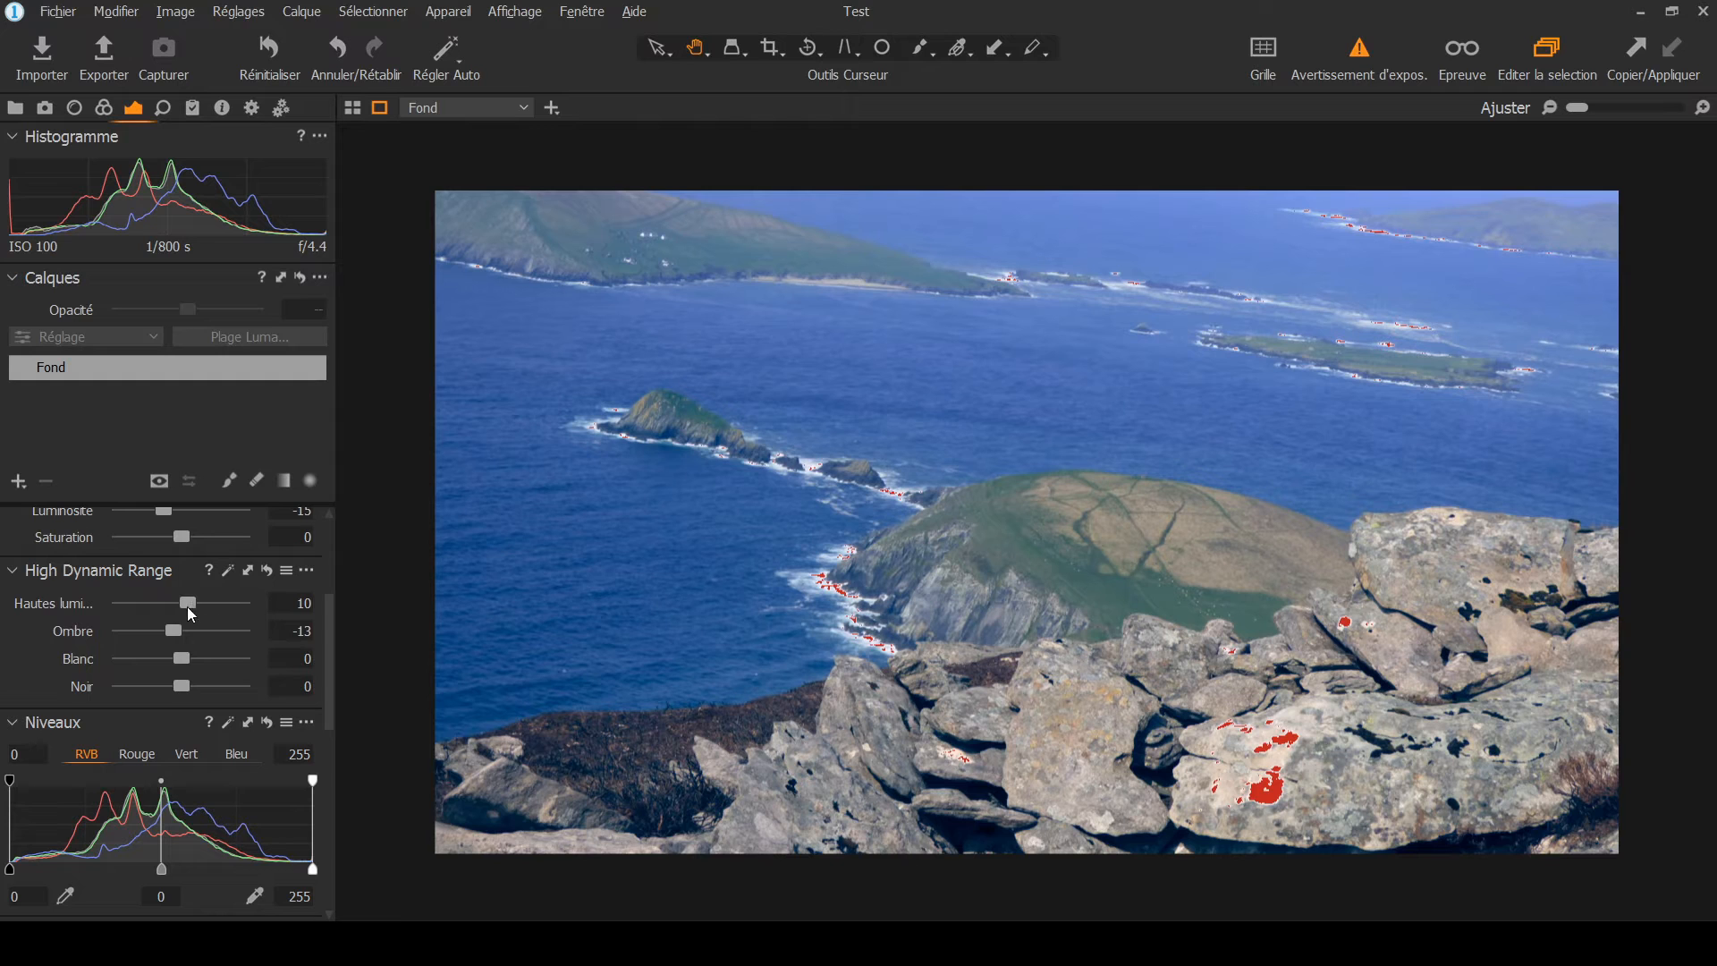
{"action": "mouse_move", "coordinate": [194, 599]}
{"action": "left_mouse_down"}
{"action": "mouse_move", "coordinate": [155, 614]}
{"action": "mouse_move", "coordinate": [173, 619]}
{"action": "left_mouse_up"}
{"action": "mouse_move", "coordinate": [166, 614]}
{"action": "left_mouse_down"}
{"action": "mouse_move", "coordinate": [208, 624]}
{"action": "mouse_move", "coordinate": [157, 616]}
{"action": "mouse_move", "coordinate": [171, 619]}
{"action": "left_mouse_up"}
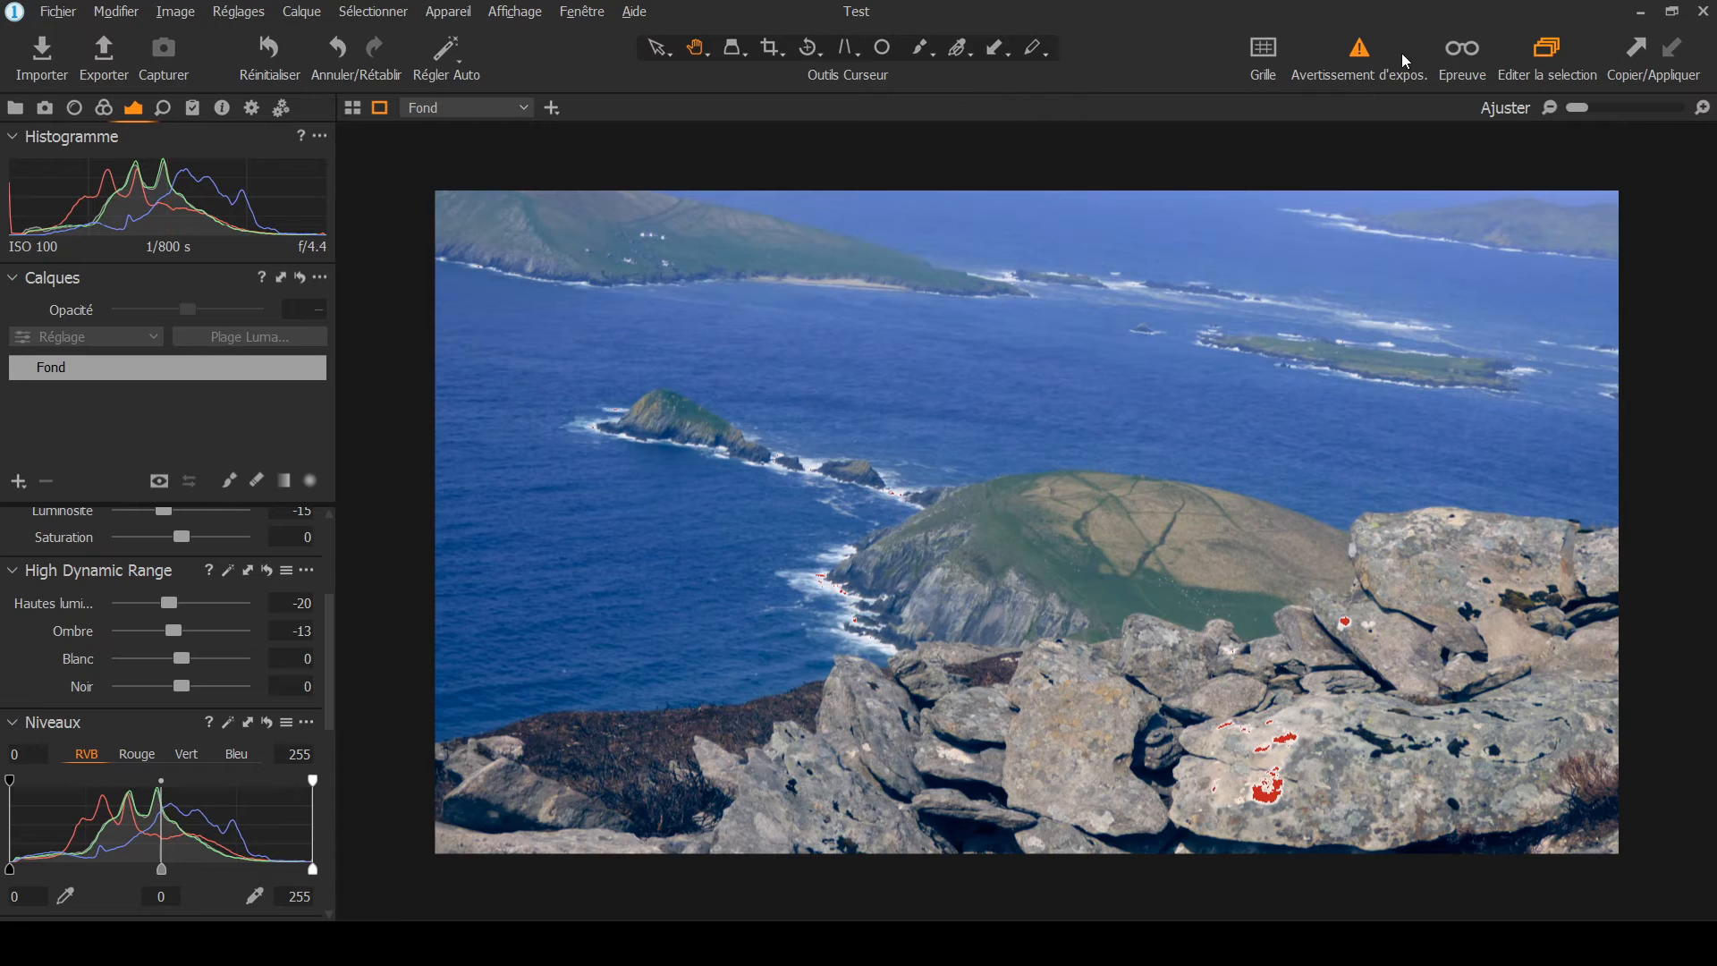
{"action": "left_click", "coordinate": [1361, 52]}
Shape a Luma S-curve with lowered shadows, midtones raised from about 121 to 131 and lifted highlights, and compare the photo without it.
{"action": "scroll", "coordinate": [5, 725], "scroll_direction": "down", "scroll_amount": 3}
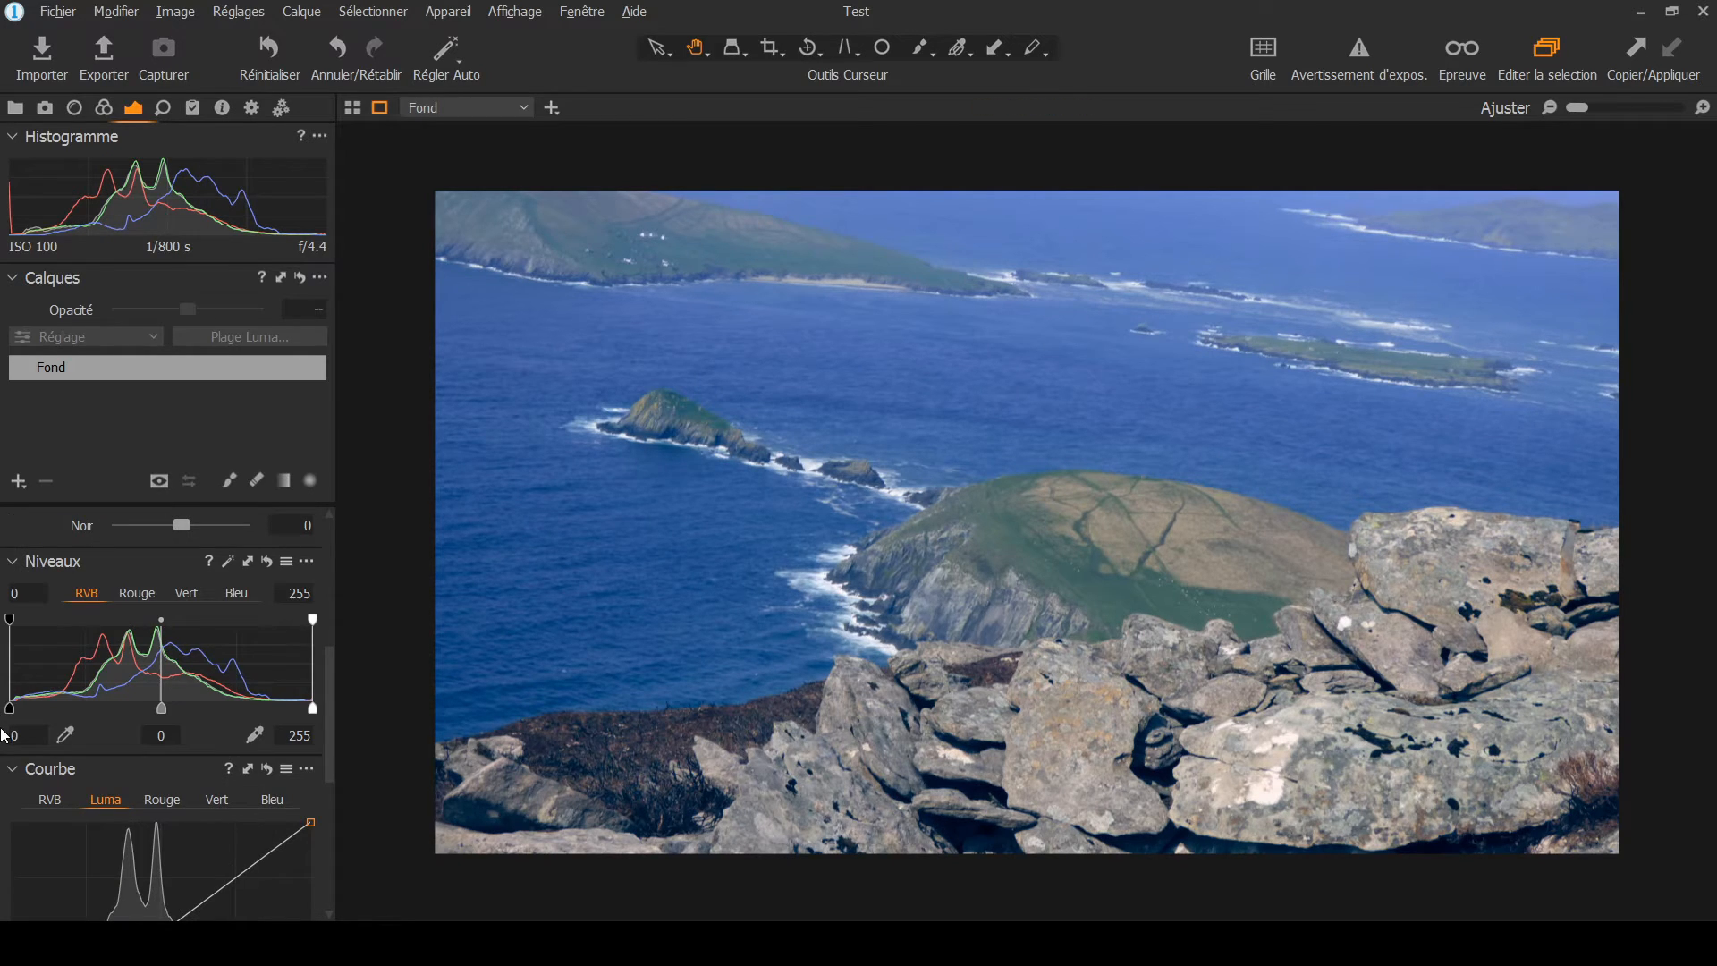
{"action": "scroll", "coordinate": [5, 733], "scroll_direction": "down", "scroll_amount": 6}
{"action": "scroll", "coordinate": [3, 724], "scroll_direction": "up", "scroll_amount": 1}
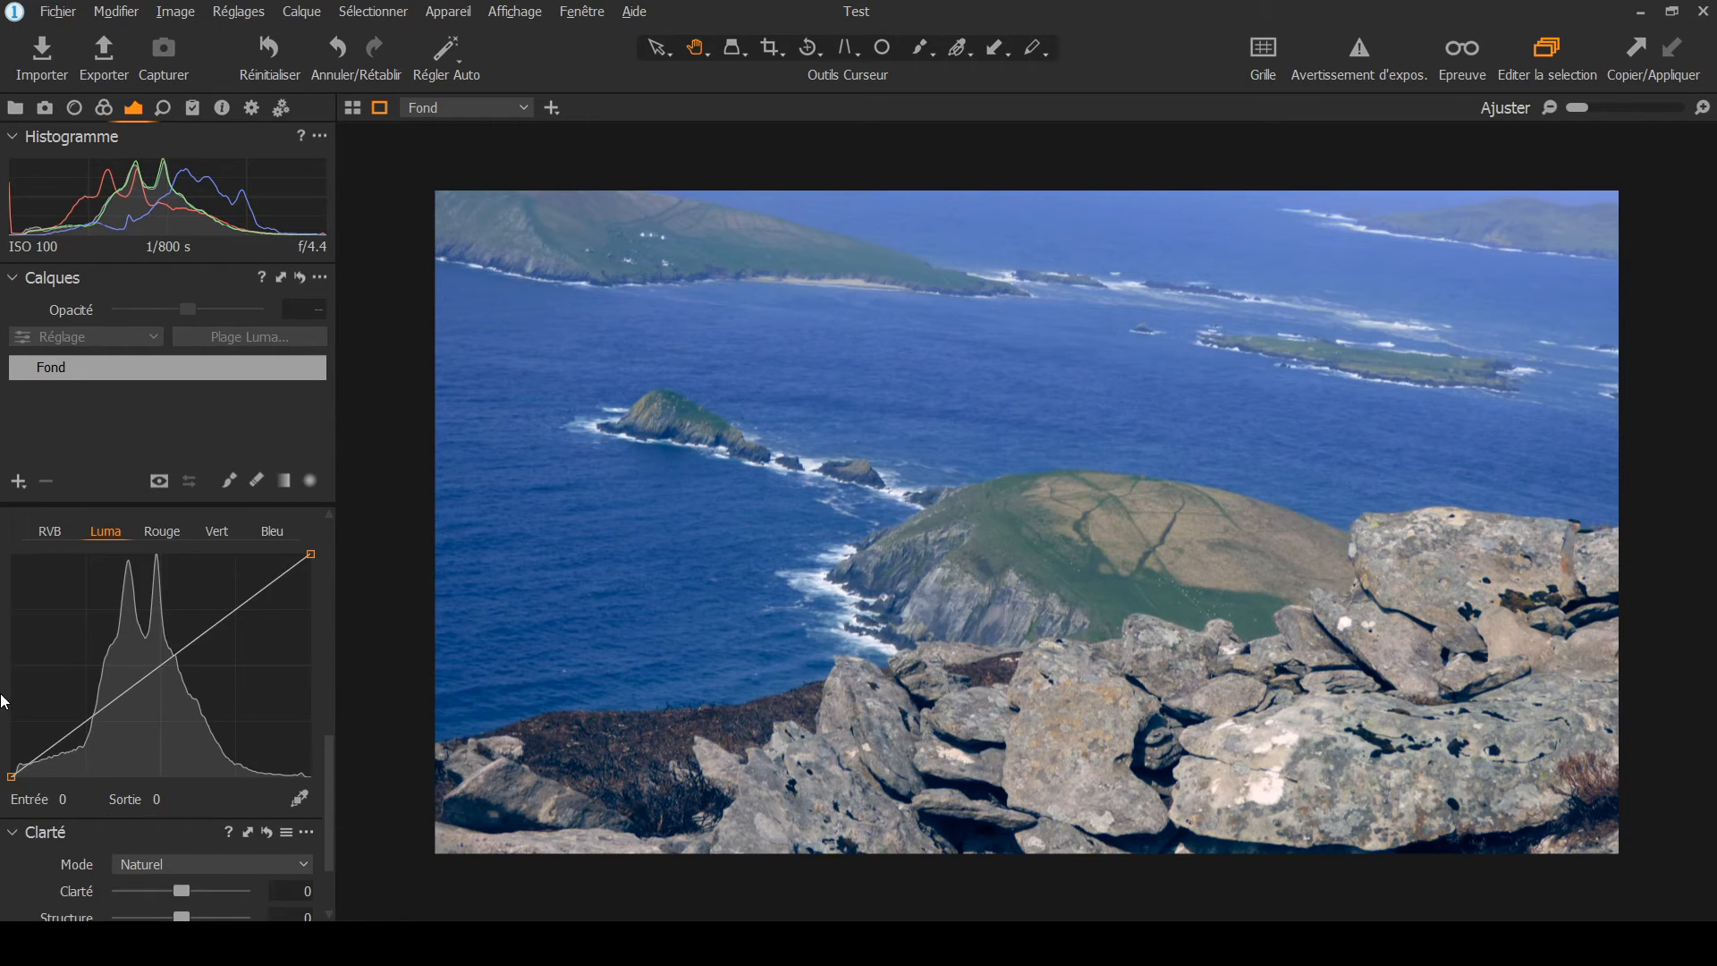
{"action": "scroll", "coordinate": [5, 705], "scroll_direction": "up", "scroll_amount": 1}
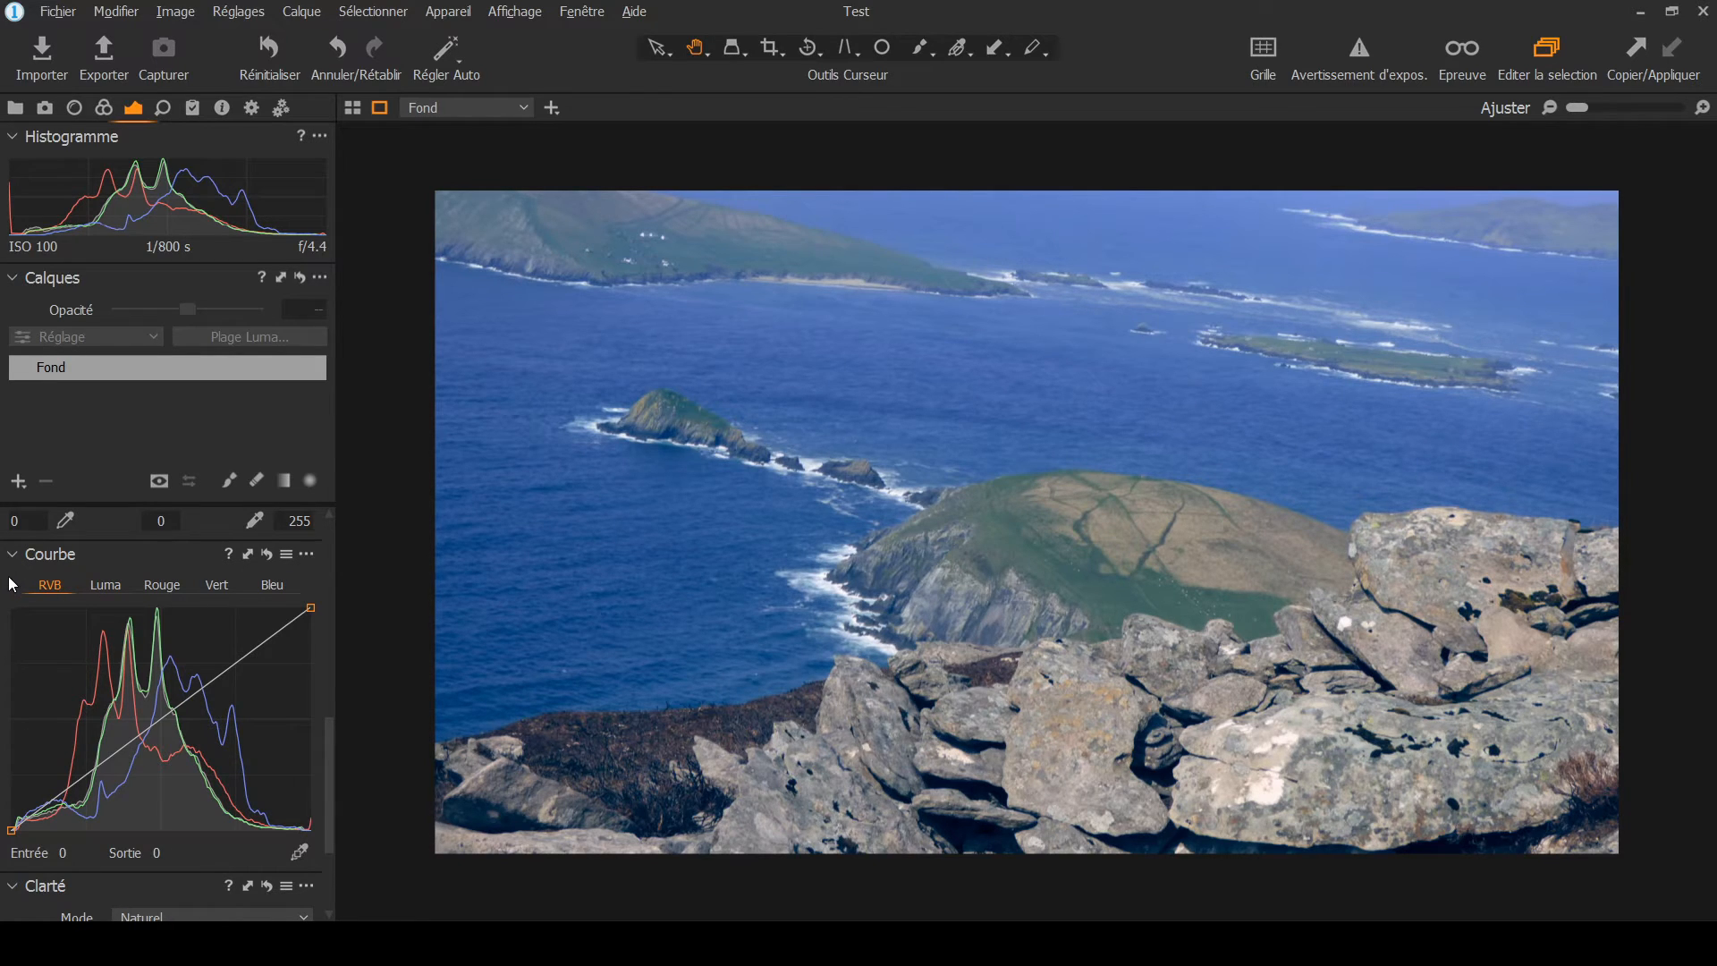
{"action": "left_click", "coordinate": [108, 587]}
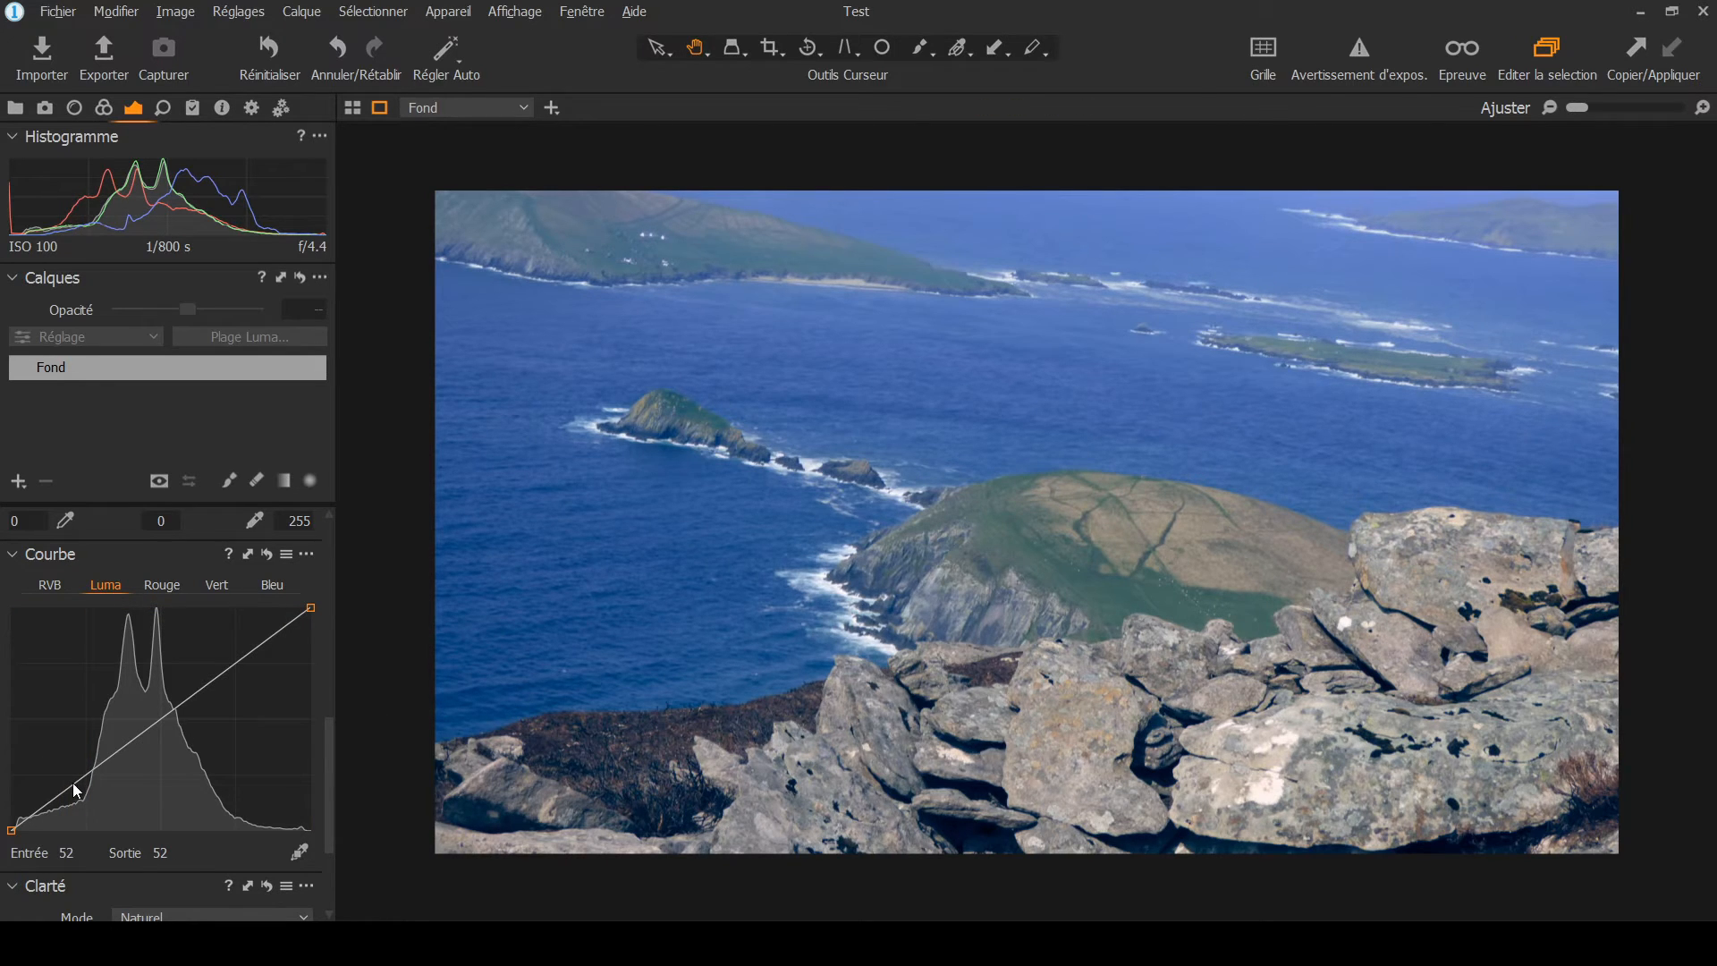
{"action": "left_click_drag", "start_coordinate": [71, 784], "coordinate": [76, 791]}
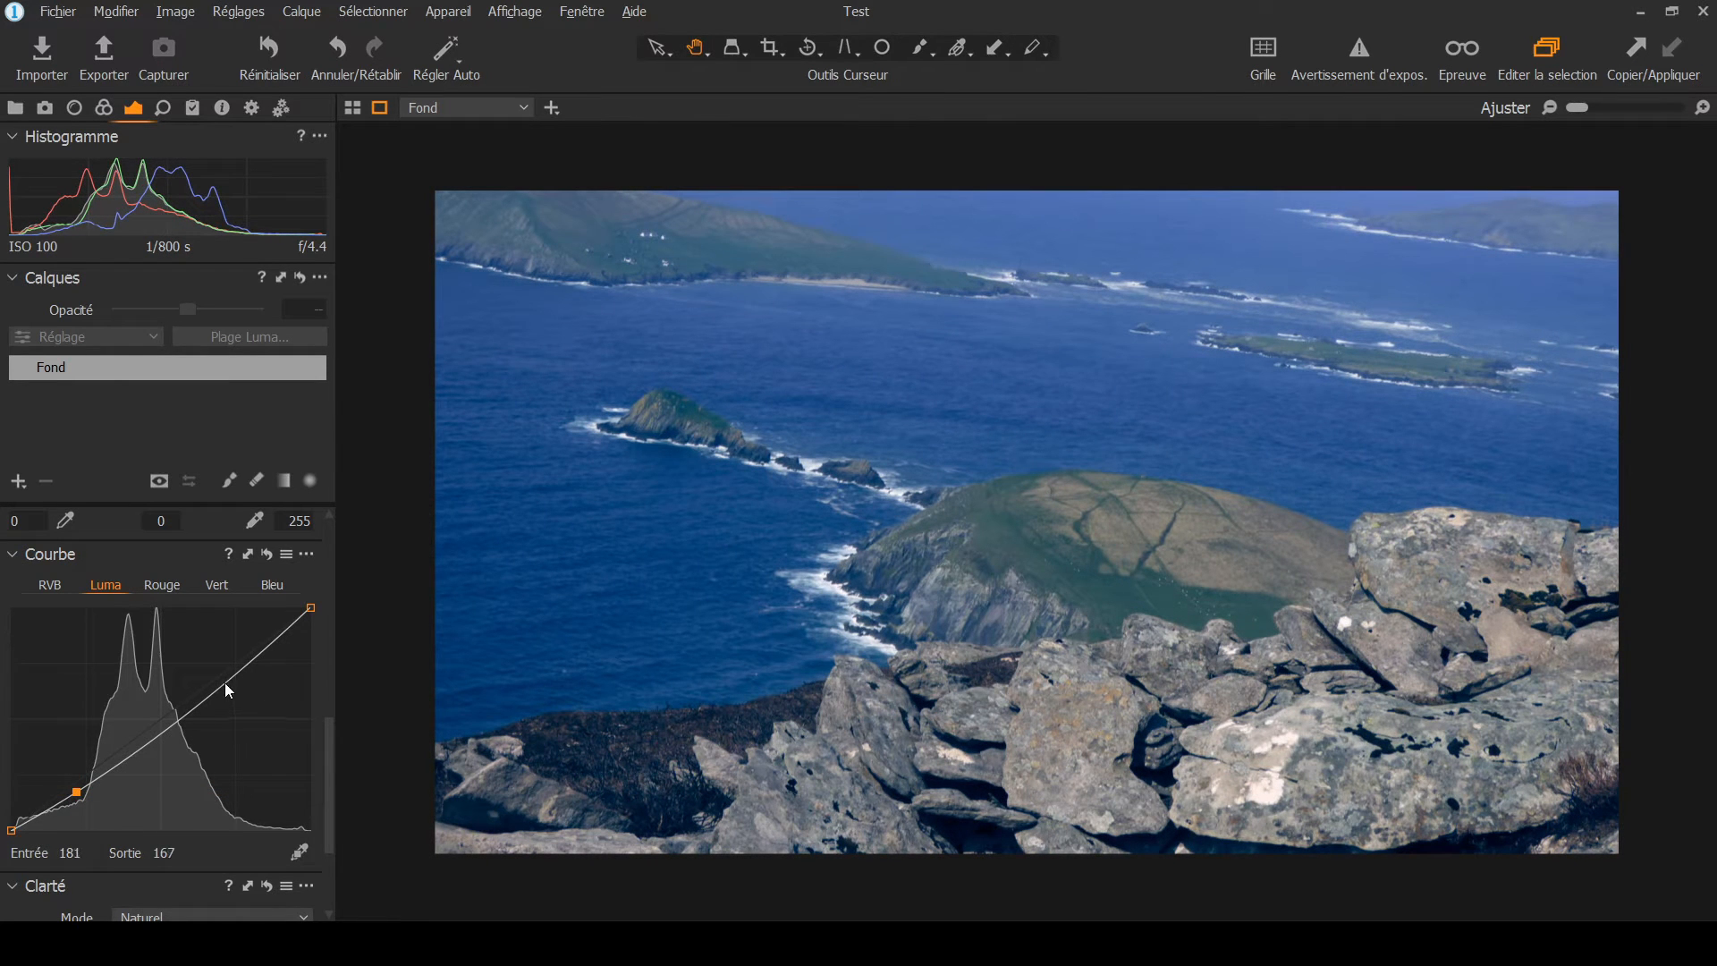
{"action": "left_click_drag", "start_coordinate": [224, 683], "coordinate": [221, 666]}
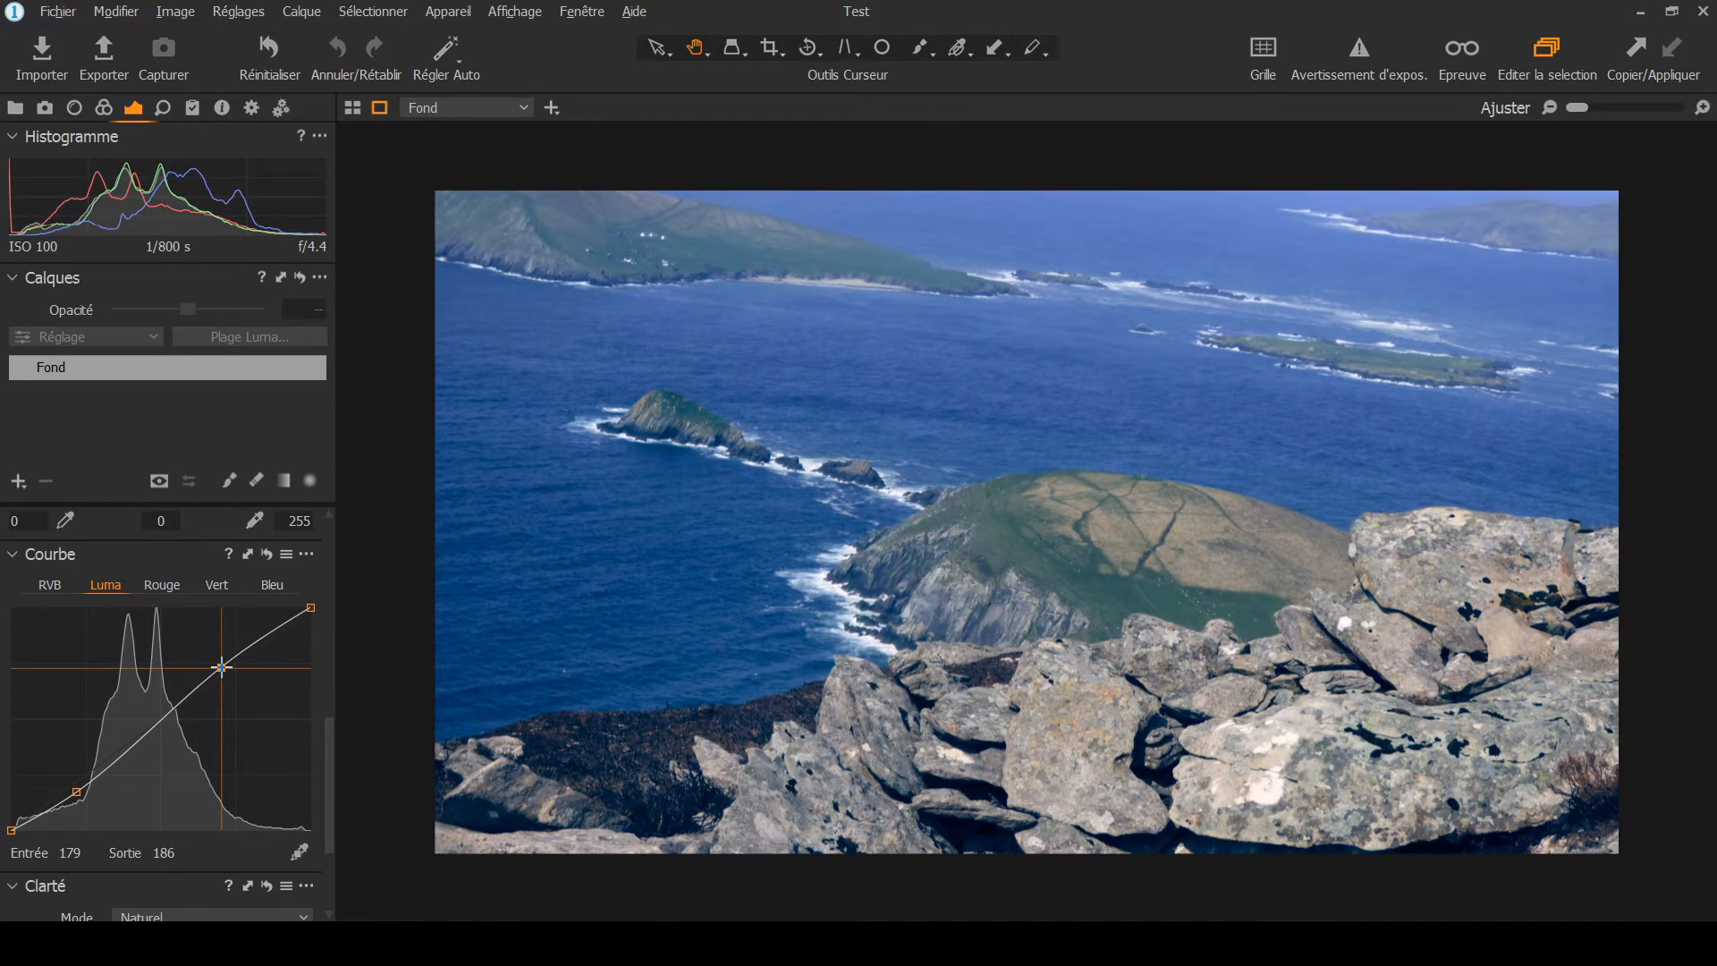
{"action": "left_click_drag", "start_coordinate": [136, 728], "coordinate": [154, 716]}
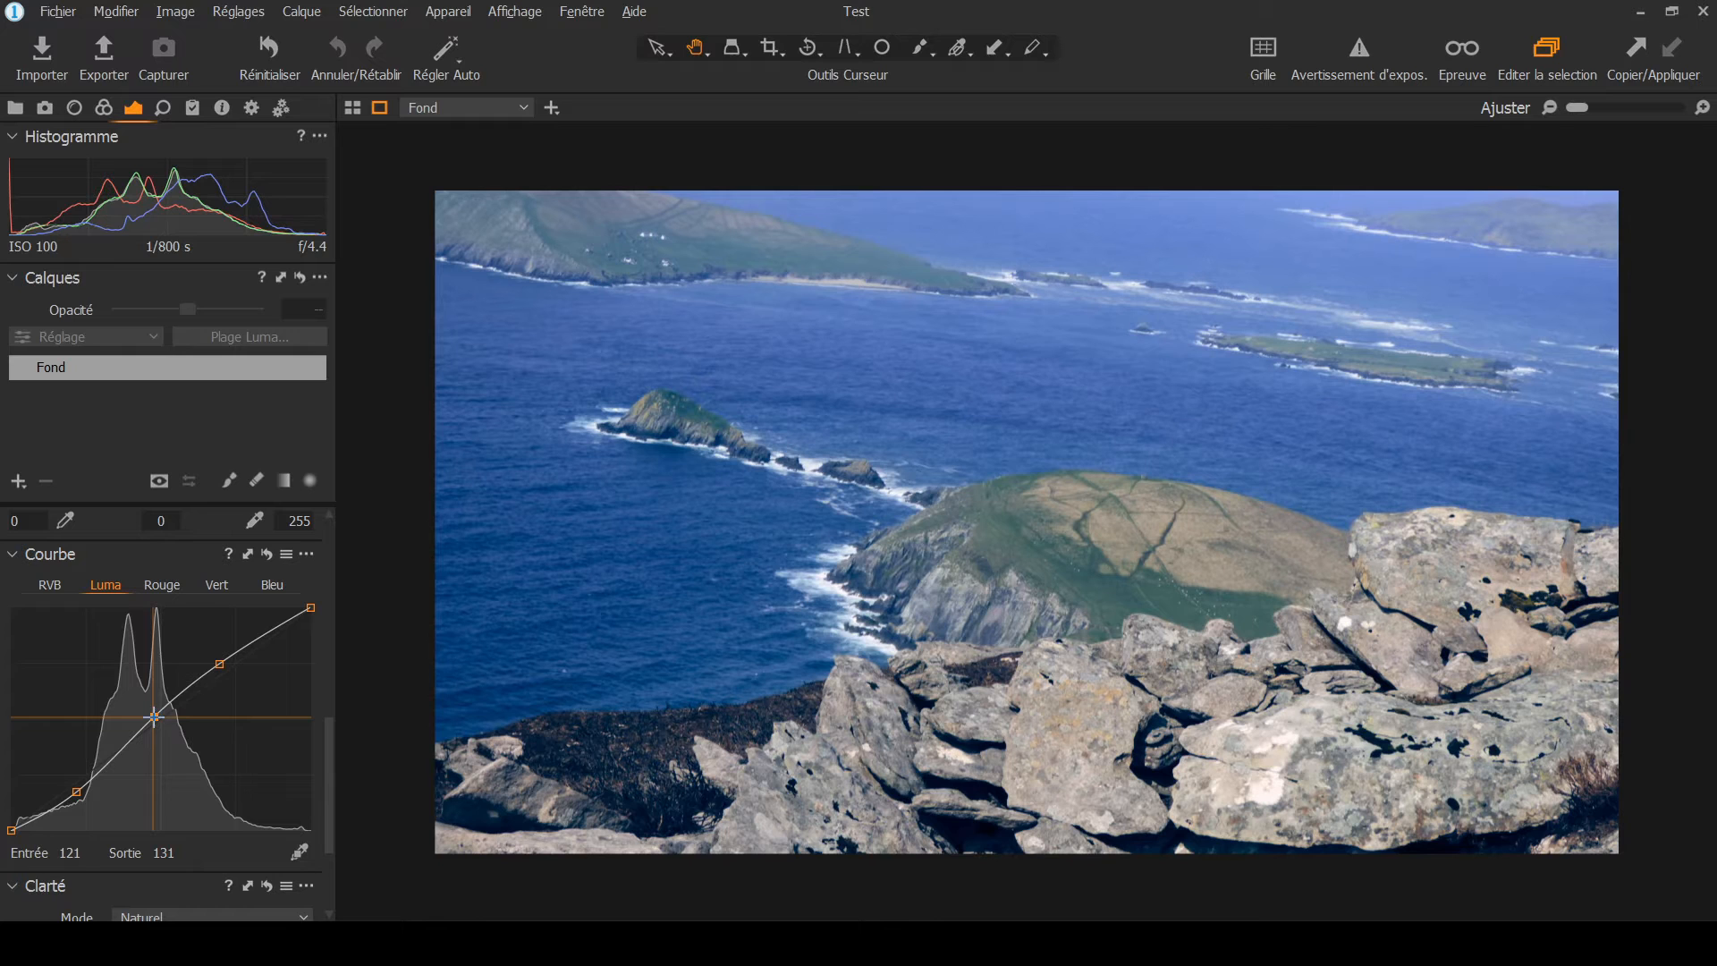
{"action": "left_click_drag", "start_coordinate": [266, 554], "coordinate": [266, 555]}
{"action": "left_click", "coordinate": [267, 555]}
Try a Clarté of 48 in Naturel mode on the Fond layer and reset it to 0.
{"action": "scroll", "coordinate": [3, 668], "scroll_direction": "down", "scroll_amount": 3}
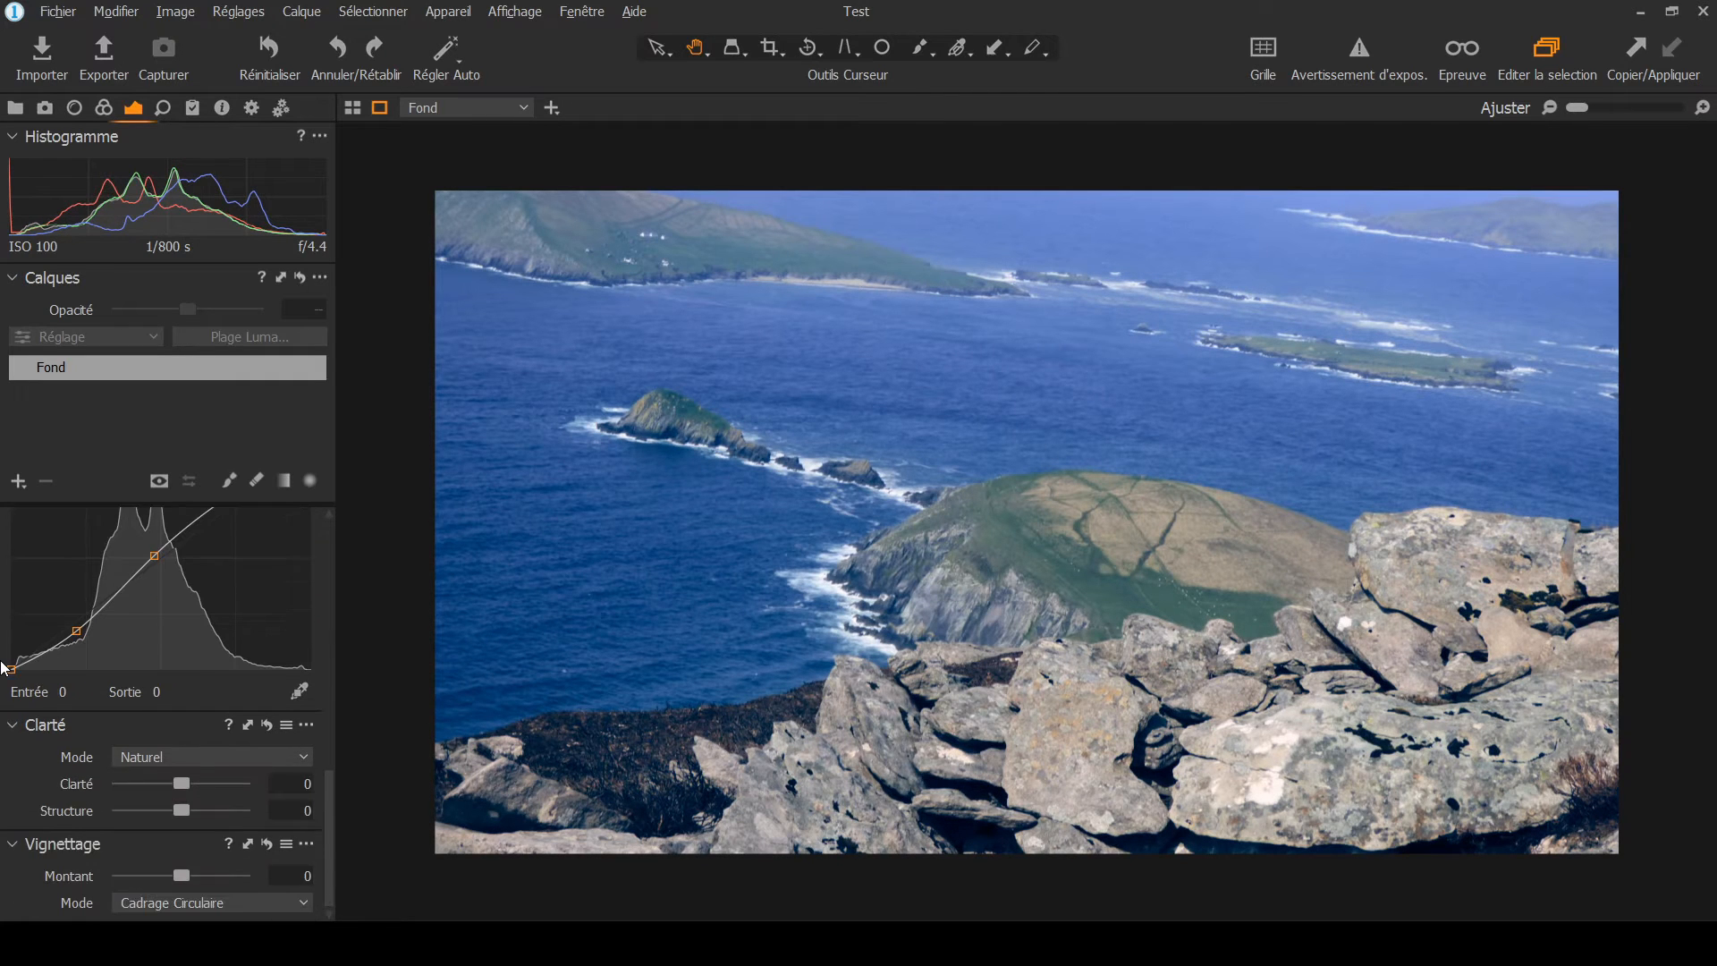
{"action": "scroll", "coordinate": [3, 760], "scroll_direction": "up", "scroll_amount": 2}
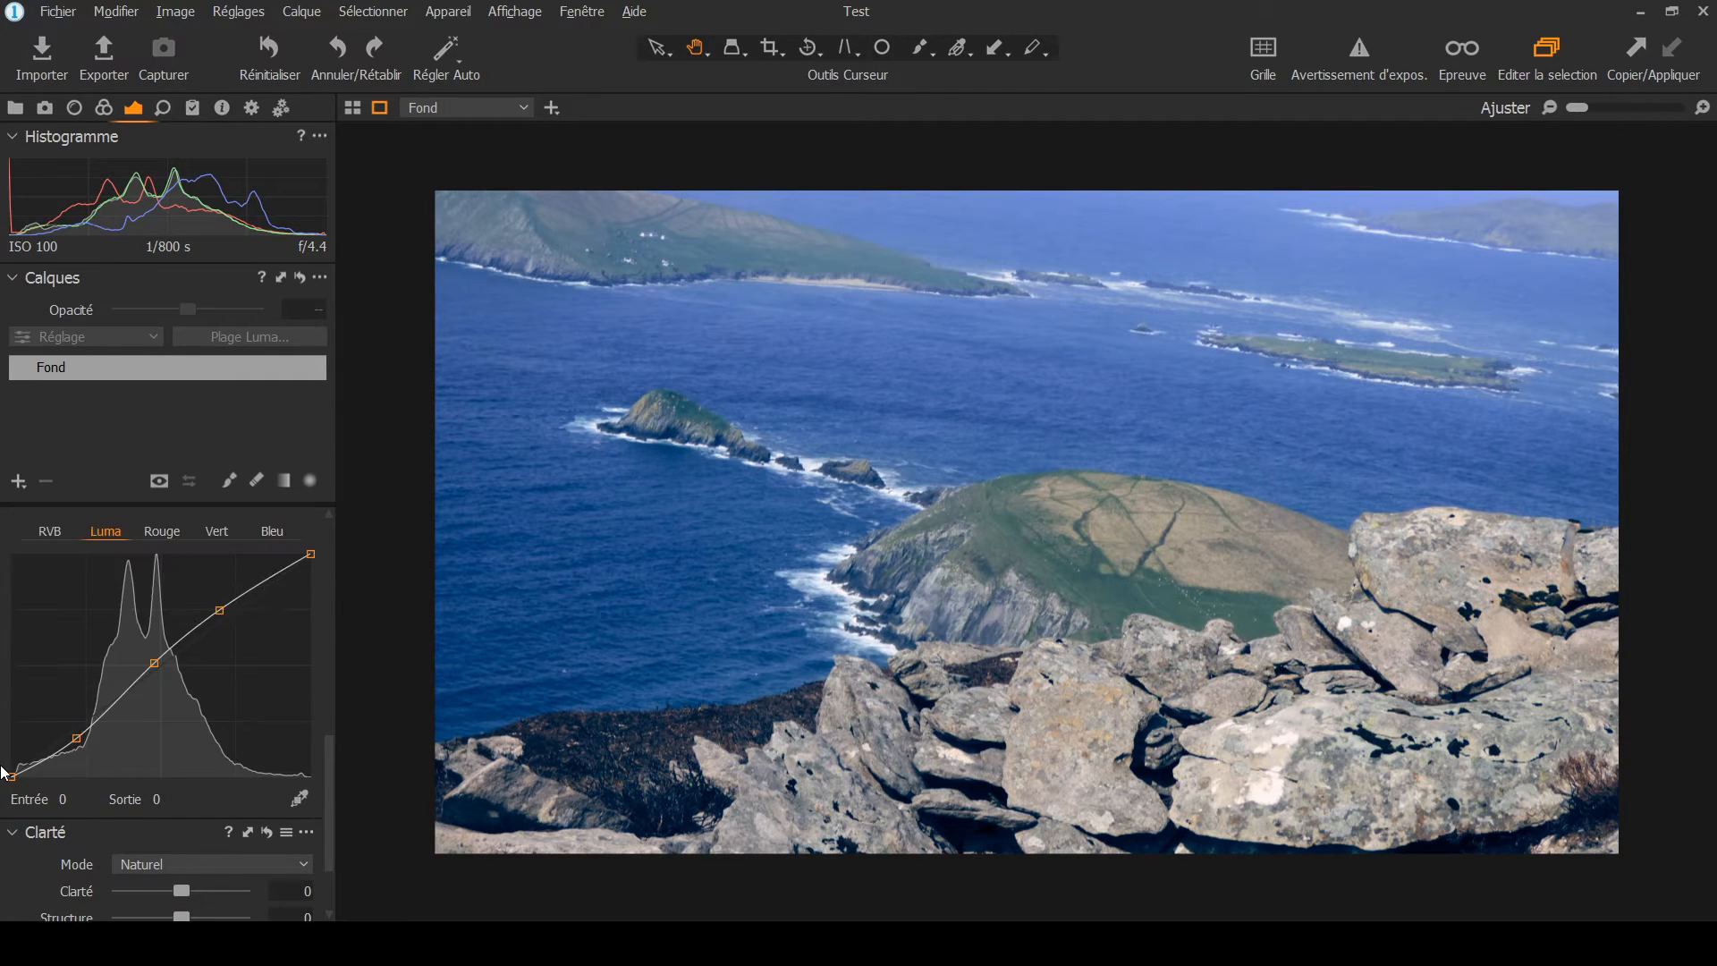
{"action": "scroll", "coordinate": [2, 759], "scroll_direction": "down", "scroll_amount": 2}
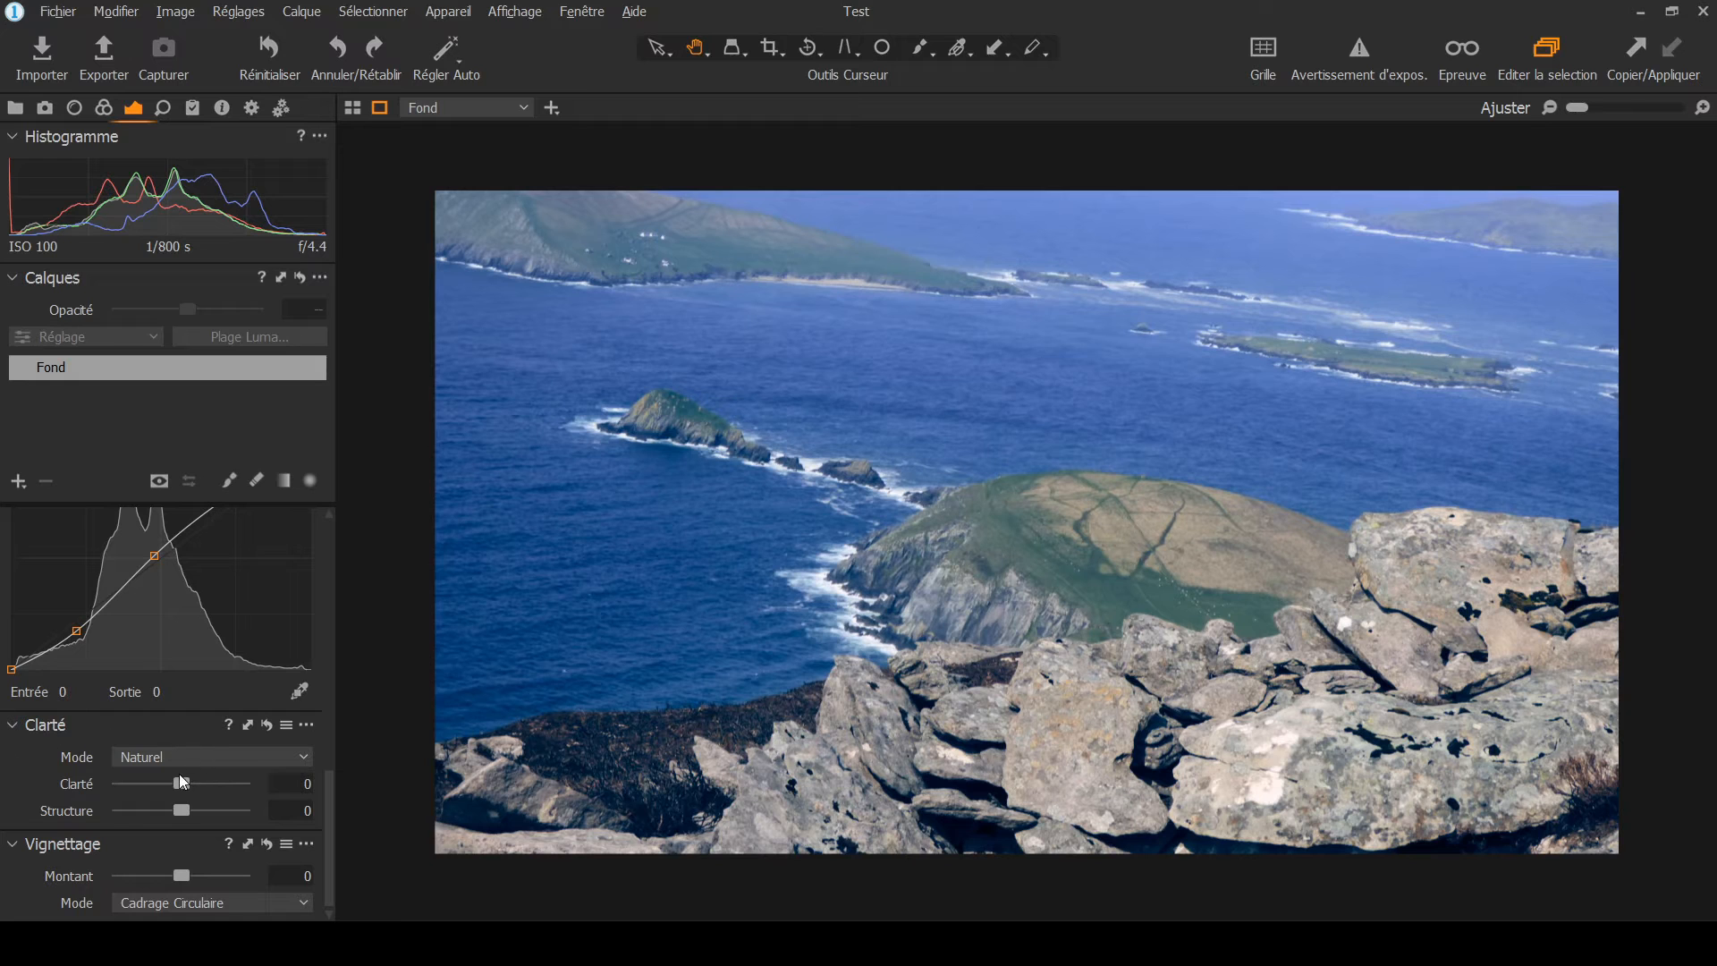
{"action": "mouse_move", "coordinate": [181, 779]}
{"action": "left_mouse_down"}
{"action": "mouse_move", "coordinate": [243, 781]}
{"action": "mouse_move", "coordinate": [105, 785]}
{"action": "mouse_move", "coordinate": [324, 774]}
{"action": "mouse_move", "coordinate": [189, 781]}
{"action": "mouse_move", "coordinate": [264, 780]}
{"action": "mouse_move", "coordinate": [211, 785]}
{"action": "left_mouse_up"}
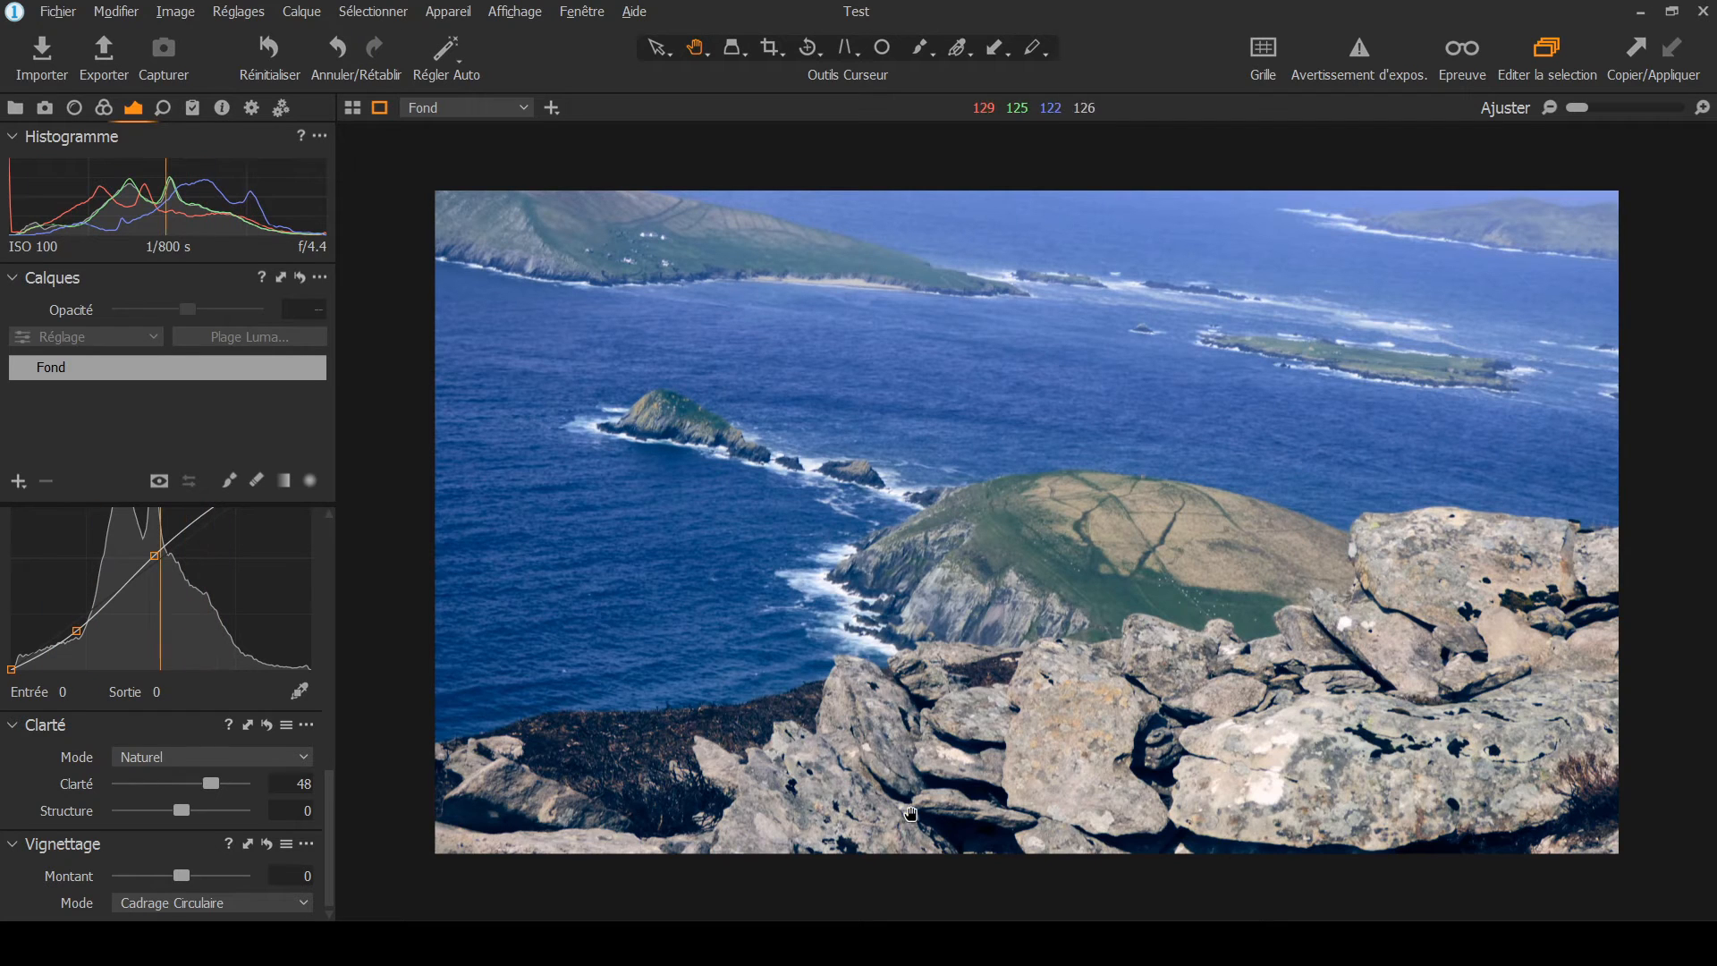
{"action": "double_click", "coordinate": [188, 782]}
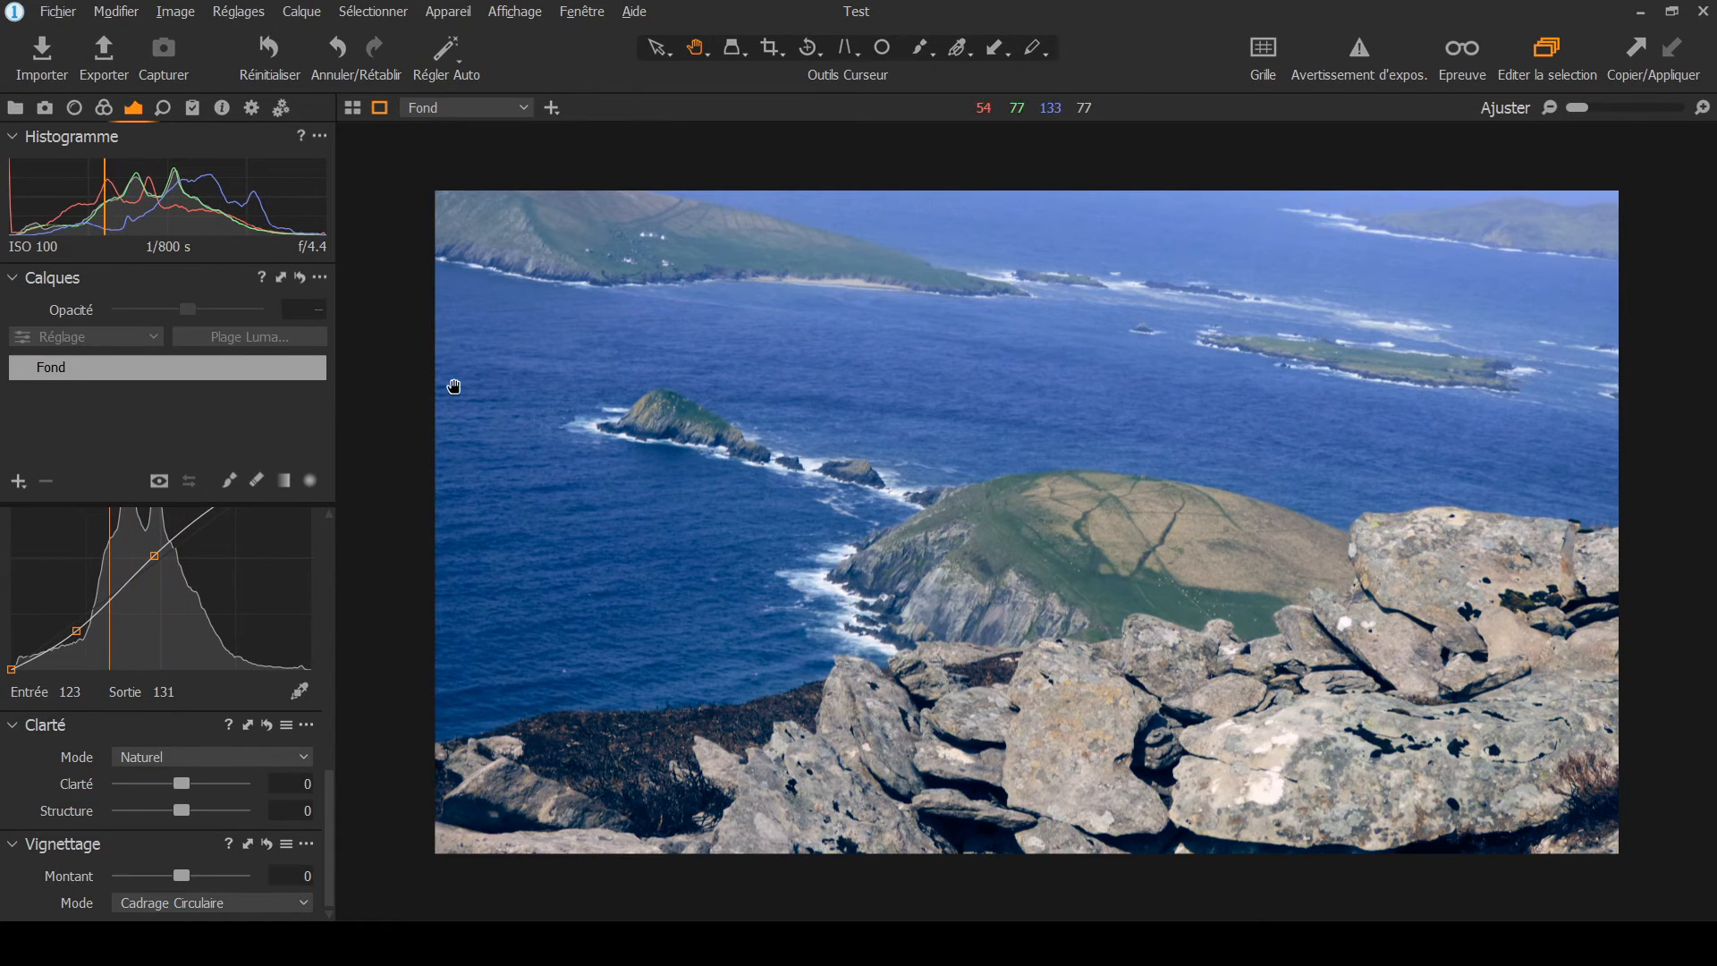
Add a filled adjustment layer named Rochers above the Fond layer.
{"action": "left_click", "coordinate": [19, 482]}
{"action": "left_click", "coordinate": [156, 548]}
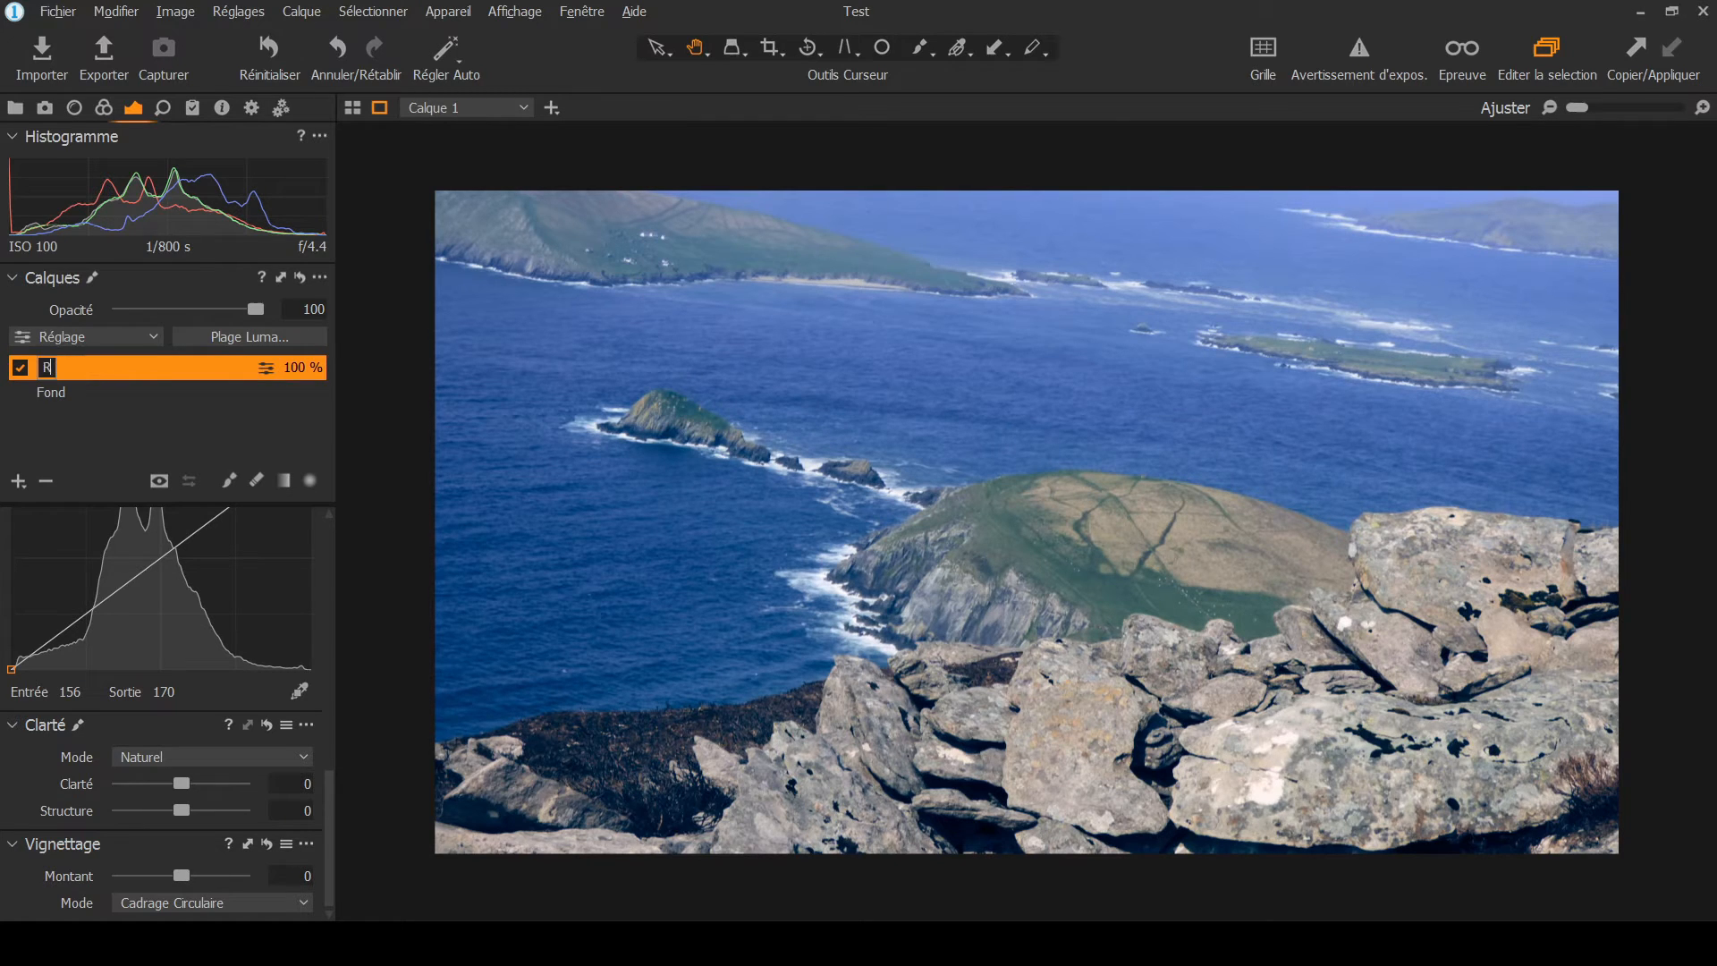
{"action": "type", "text": "Rochers"}
{"action": "key", "text": "Return"}
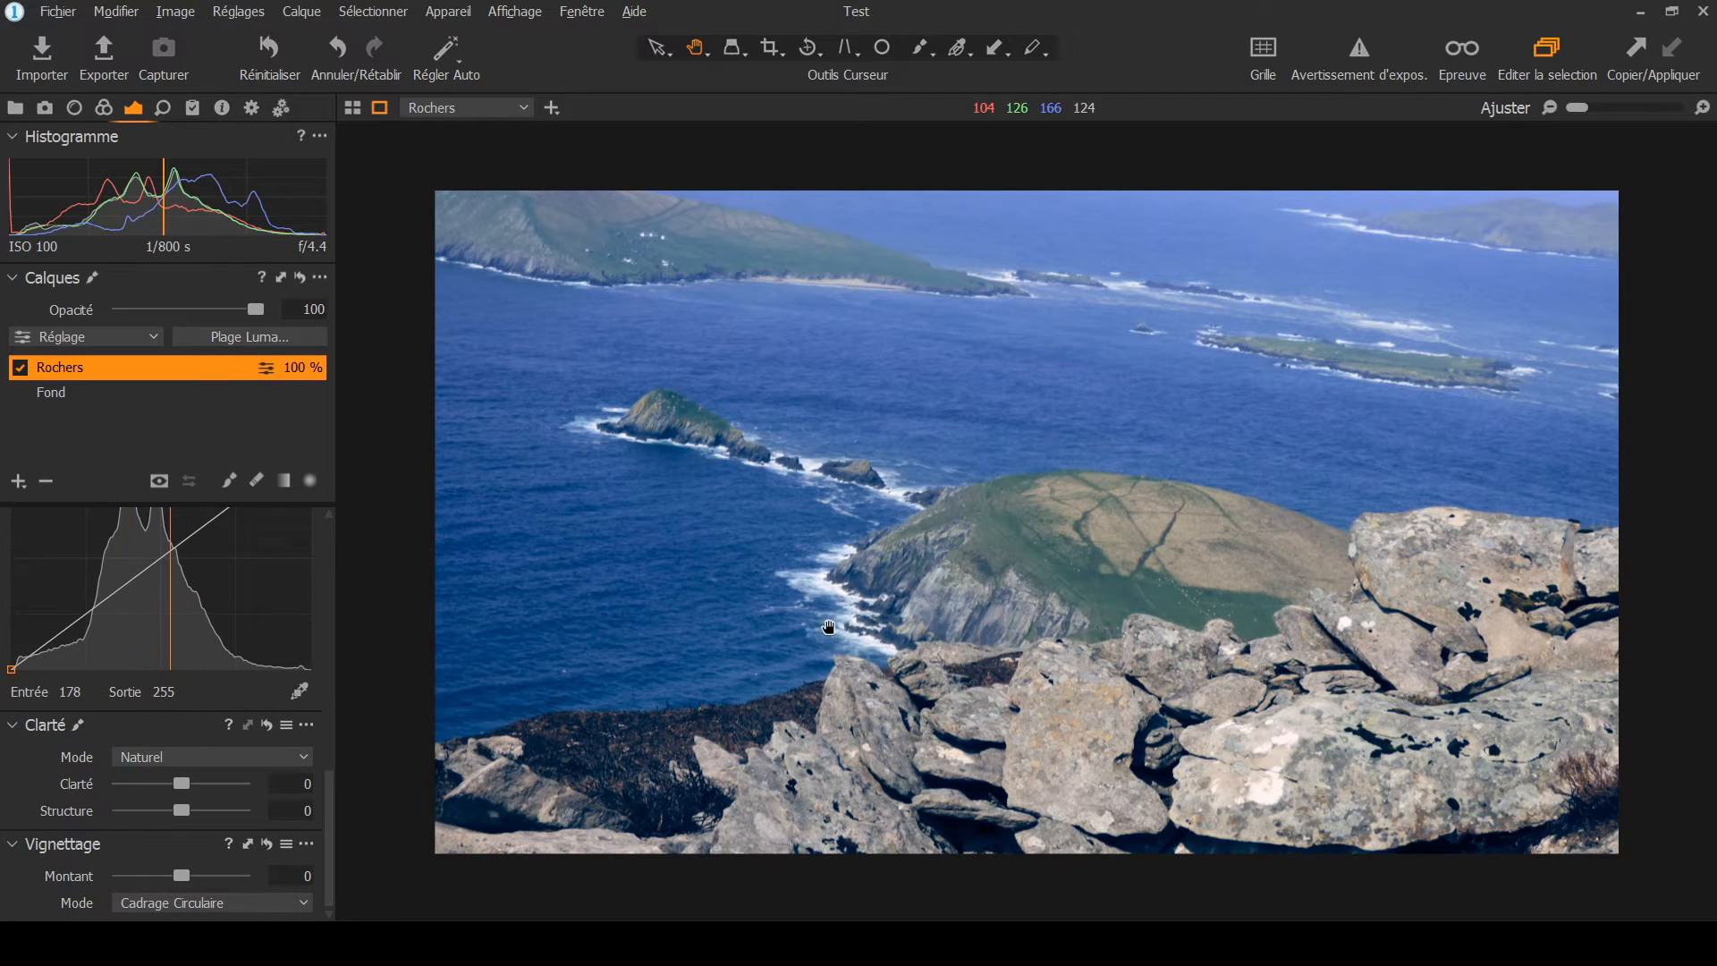
Check the Rochers layer's mask coverage and set the layer's Clarté to 66.
{"action": "key", "text": "m"}
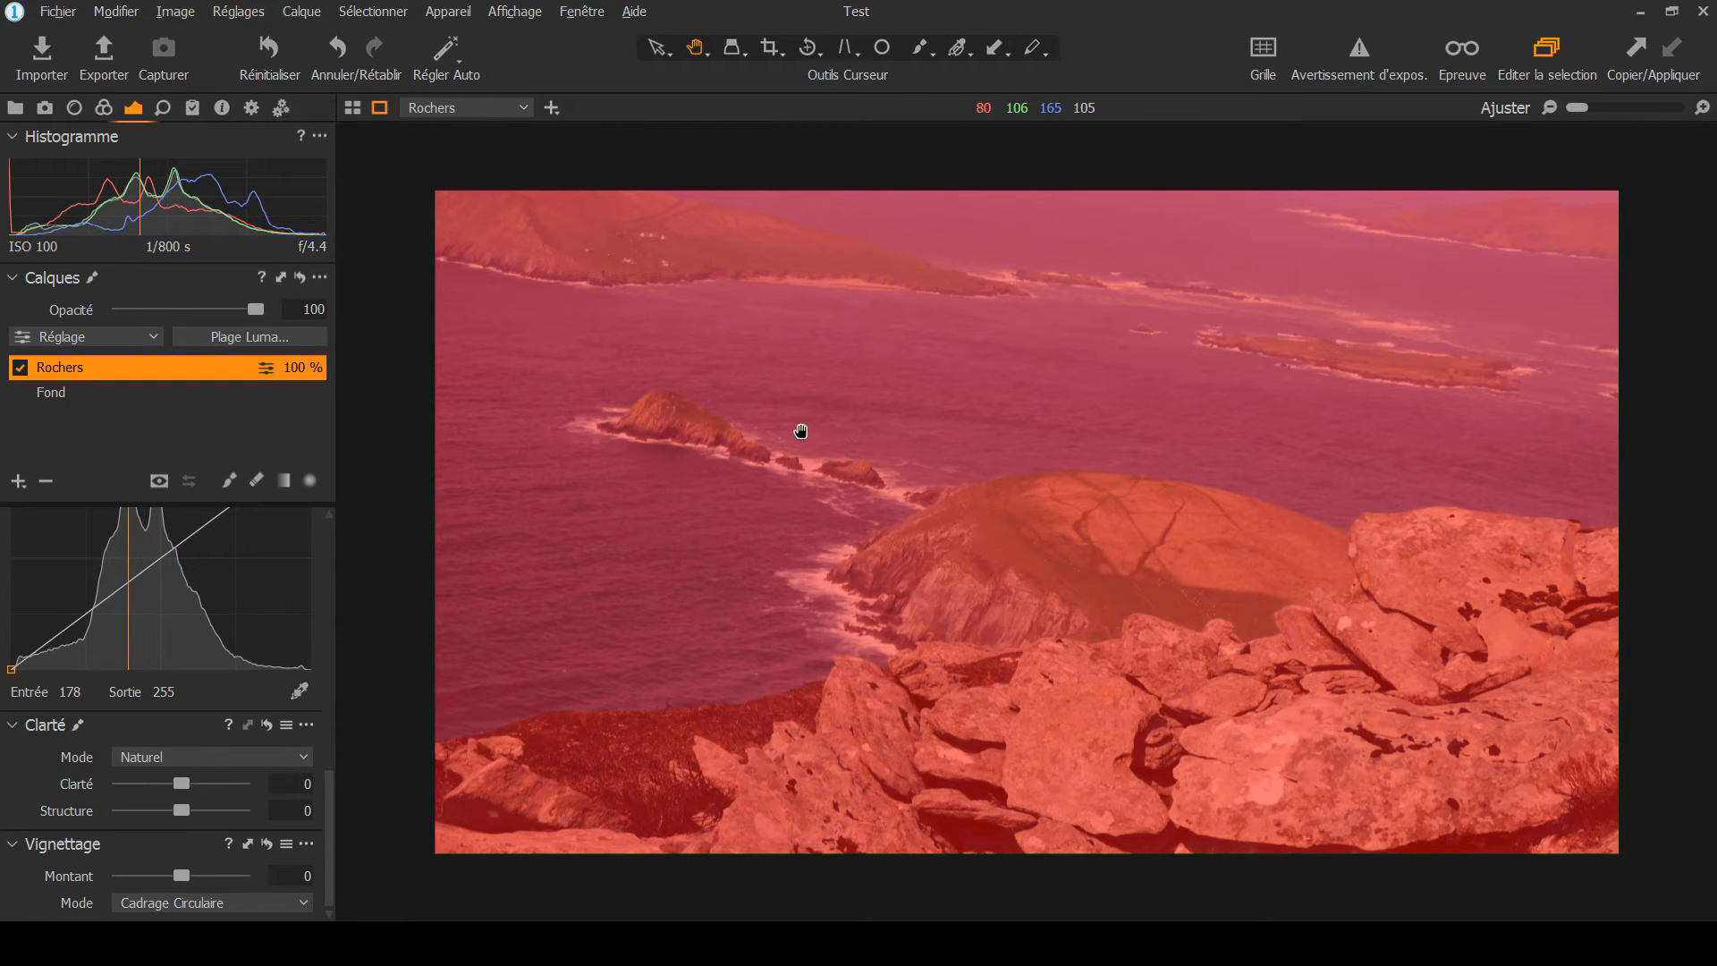
{"action": "key", "text": "m"}
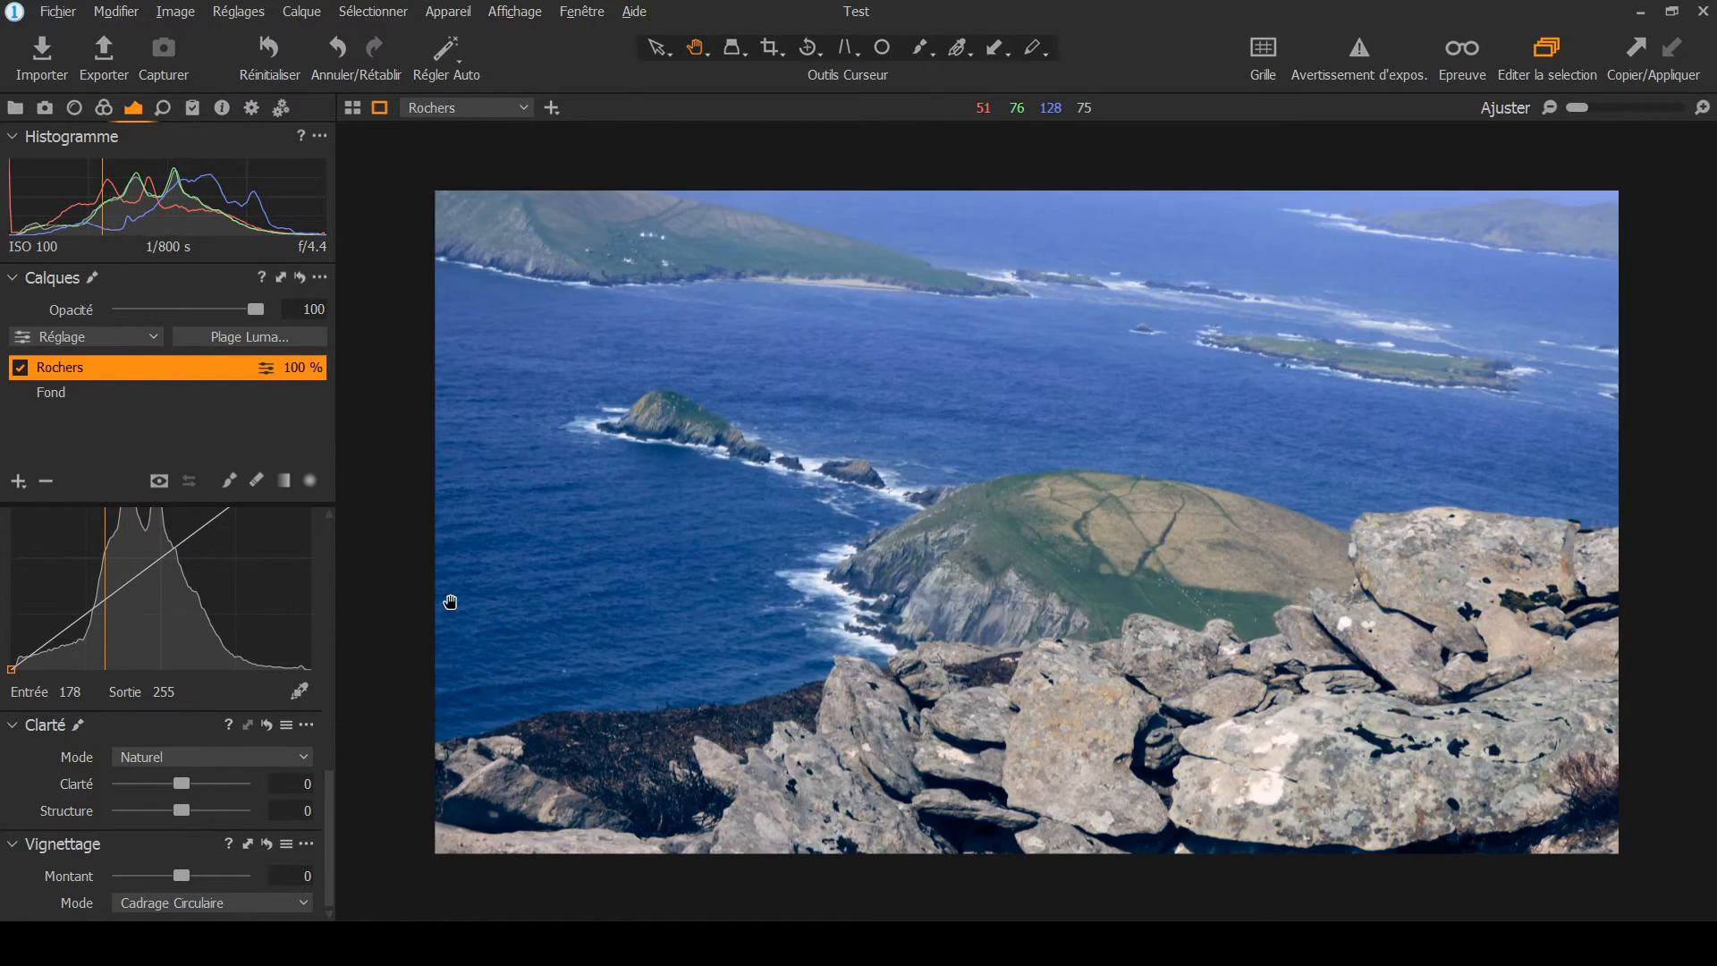
{"action": "left_click_drag", "start_coordinate": [184, 781], "coordinate": [223, 800]}
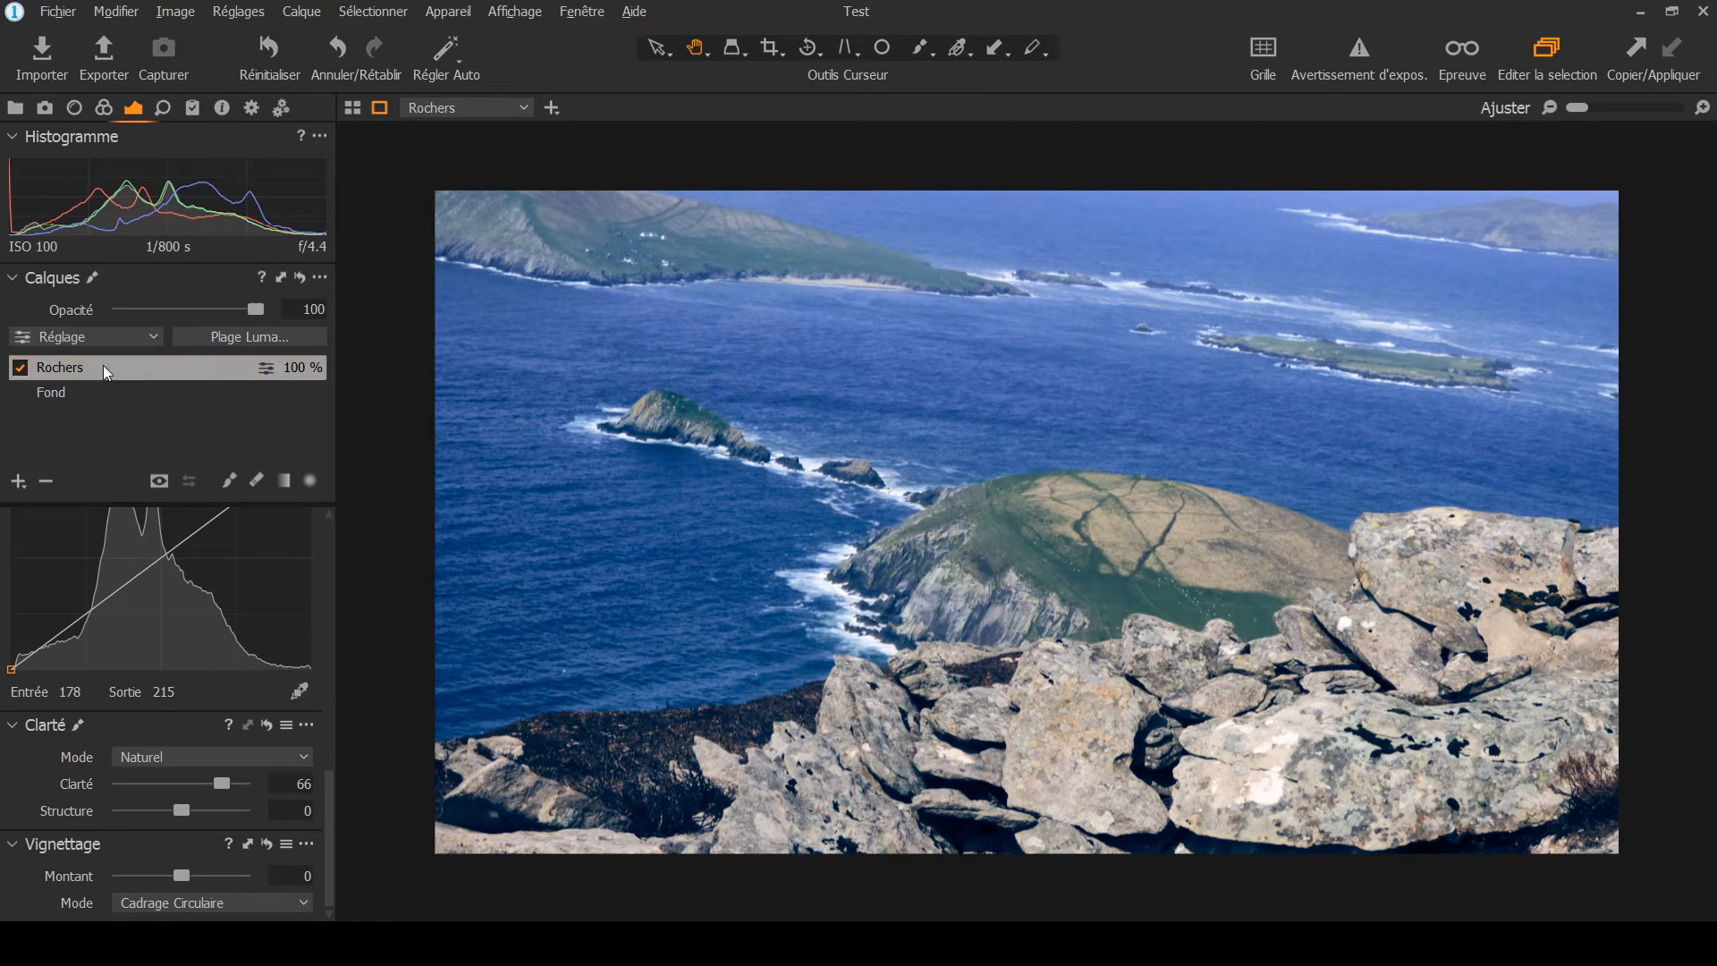
Clear the Rochers layer's mask and paint a new one over the foreground rocks with an enlarged brush, checking its coverage.
{"action": "left_click", "coordinate": [227, 375]}
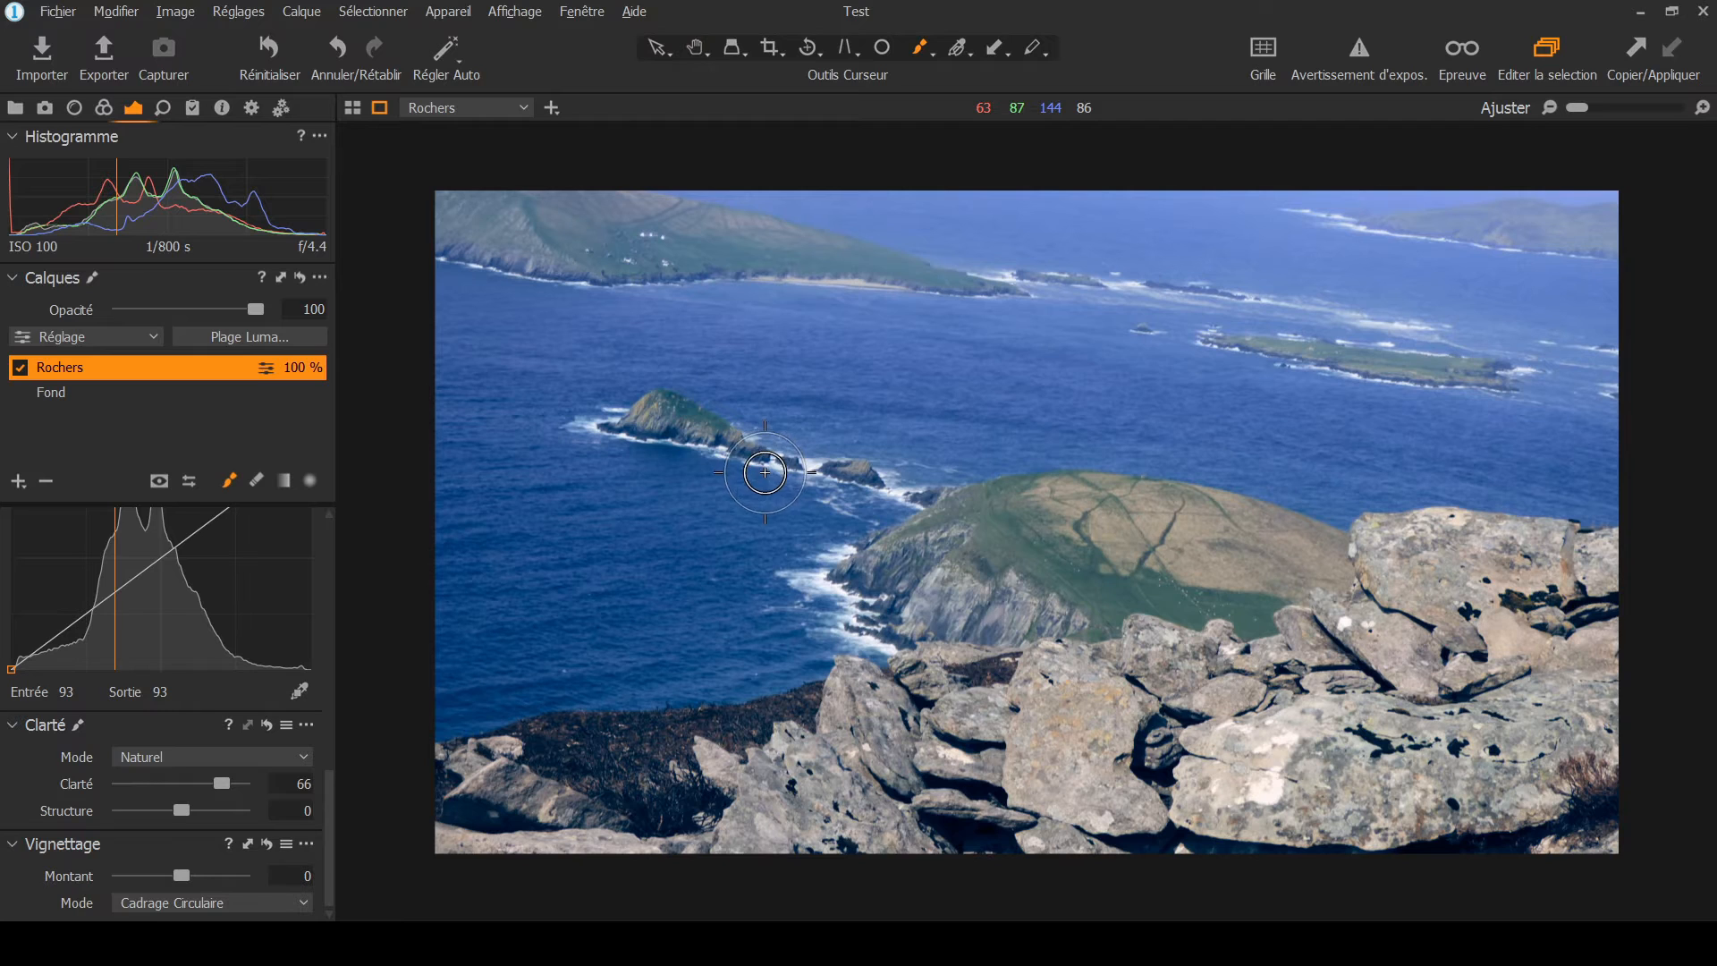
{"action": "key", "text": "b"}
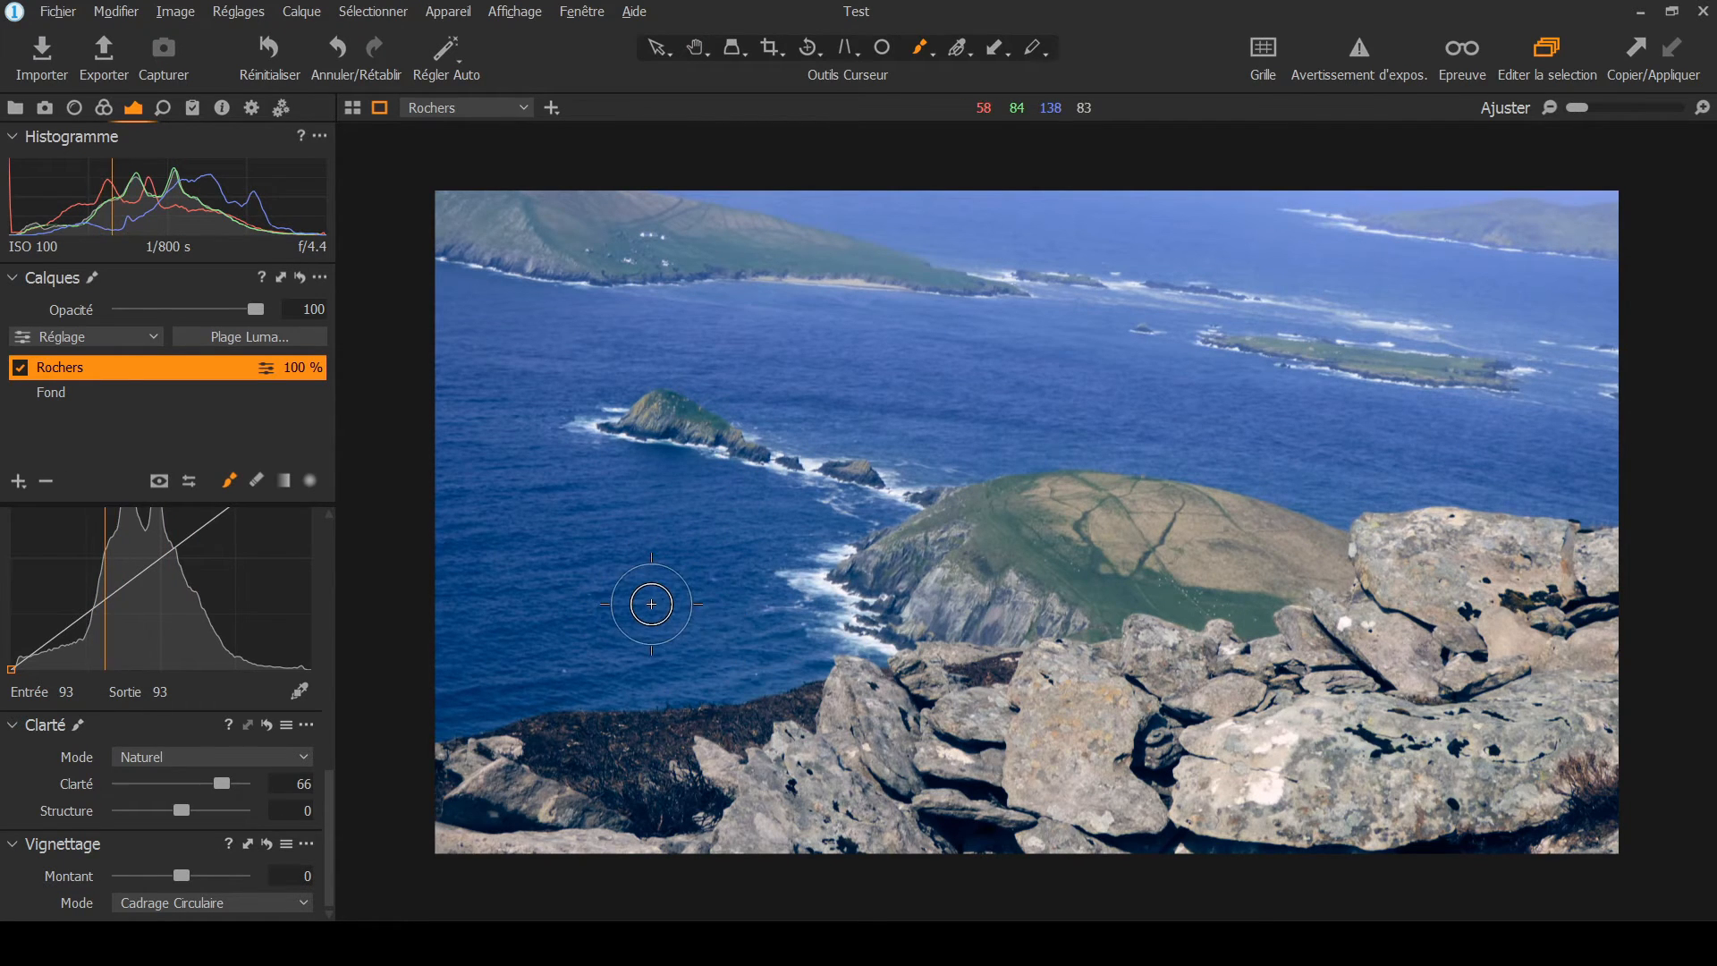
{"action": "mouse_move", "coordinate": [735, 596]}
{"action": "left_mouse_down"}
{"action": "mouse_move", "coordinate": [778, 599]}
{"action": "mouse_move", "coordinate": [733, 597]}
{"action": "left_mouse_up"}
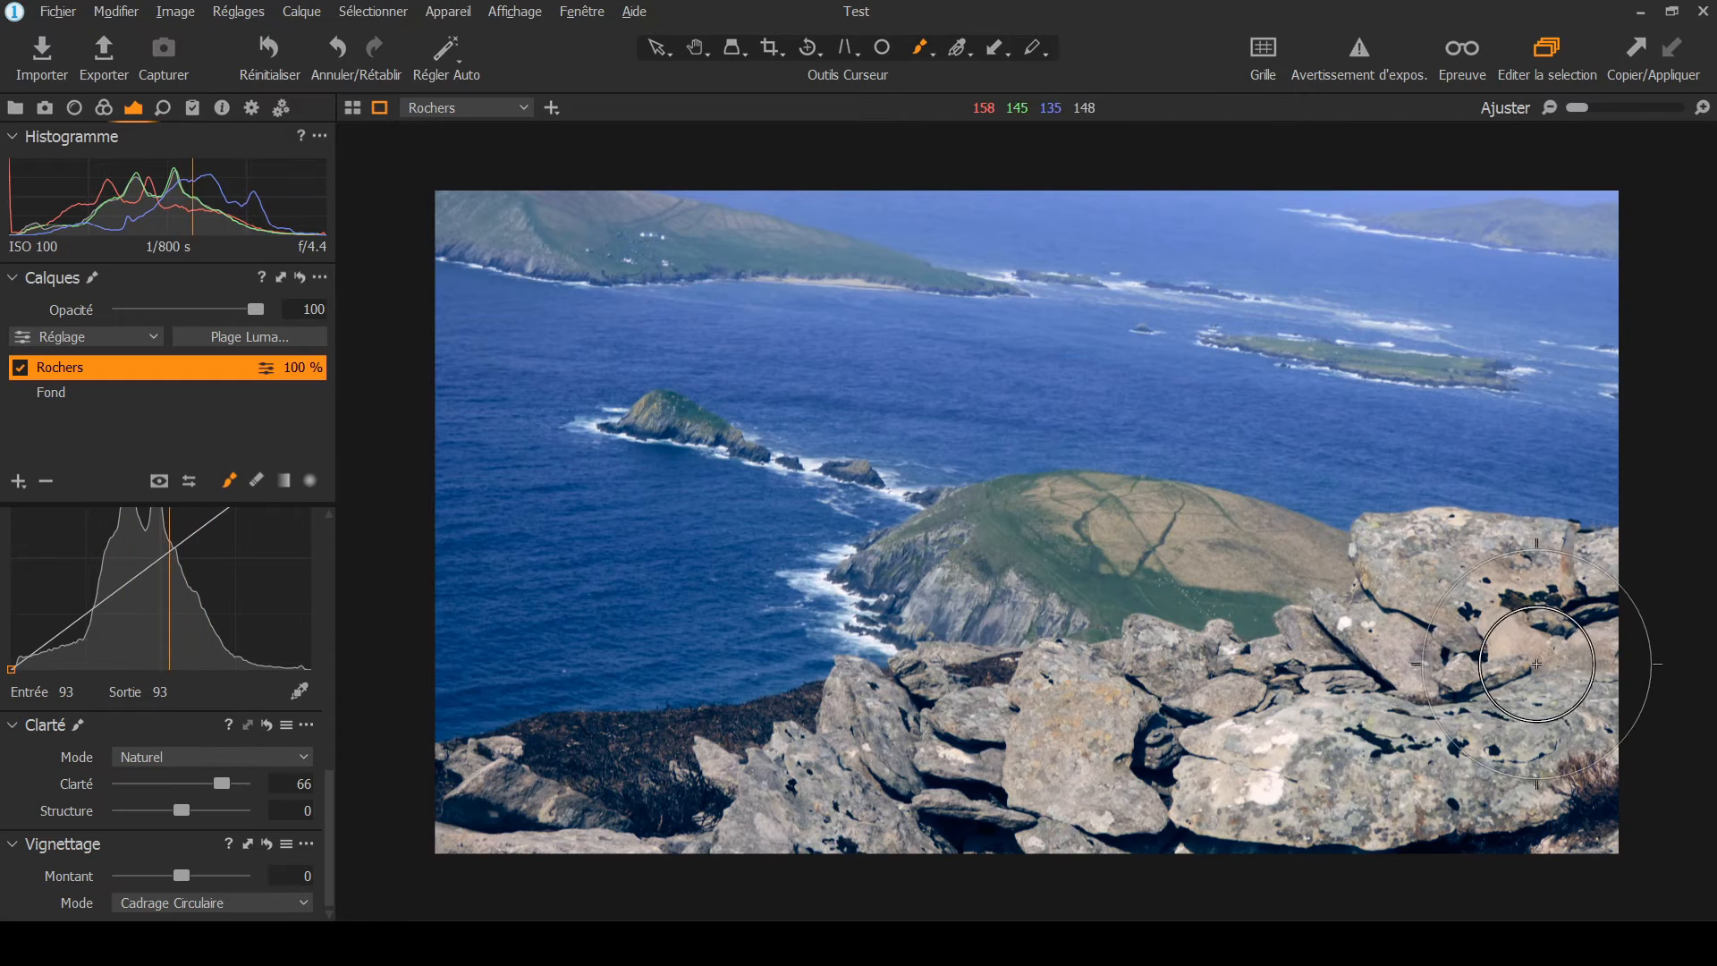
{"action": "mouse_move", "coordinate": [1480, 676]}
{"action": "left_mouse_down"}
{"action": "mouse_move", "coordinate": [1413, 758]}
{"action": "mouse_move", "coordinate": [1505, 755]}
{"action": "mouse_move", "coordinate": [1456, 779]}
{"action": "mouse_move", "coordinate": [1474, 752]}
{"action": "mouse_move", "coordinate": [1442, 708]}
{"action": "mouse_move", "coordinate": [1445, 729]}
{"action": "mouse_move", "coordinate": [1414, 751]}
{"action": "mouse_move", "coordinate": [1498, 712]}
{"action": "mouse_move", "coordinate": [1419, 720]}
{"action": "mouse_move", "coordinate": [1493, 714]}
{"action": "mouse_move", "coordinate": [1510, 683]}
{"action": "mouse_move", "coordinate": [1429, 694]}
{"action": "mouse_move", "coordinate": [1433, 723]}
{"action": "mouse_move", "coordinate": [1615, 715]}
{"action": "mouse_move", "coordinate": [1651, 688]}
{"action": "mouse_move", "coordinate": [1485, 708]}
{"action": "mouse_move", "coordinate": [1573, 660]}
{"action": "mouse_move", "coordinate": [1600, 619]}
{"action": "mouse_move", "coordinate": [1536, 605]}
{"action": "mouse_move", "coordinate": [1403, 693]}
{"action": "mouse_move", "coordinate": [1389, 742]}
{"action": "mouse_move", "coordinate": [1574, 744]}
{"action": "mouse_move", "coordinate": [1270, 758]}
{"action": "mouse_move", "coordinate": [1214, 780]}
{"action": "mouse_move", "coordinate": [1285, 784]}
{"action": "mouse_move", "coordinate": [1295, 709]}
{"action": "mouse_move", "coordinate": [1254, 732]}
{"action": "left_mouse_up"}
{"action": "key", "text": "m"}
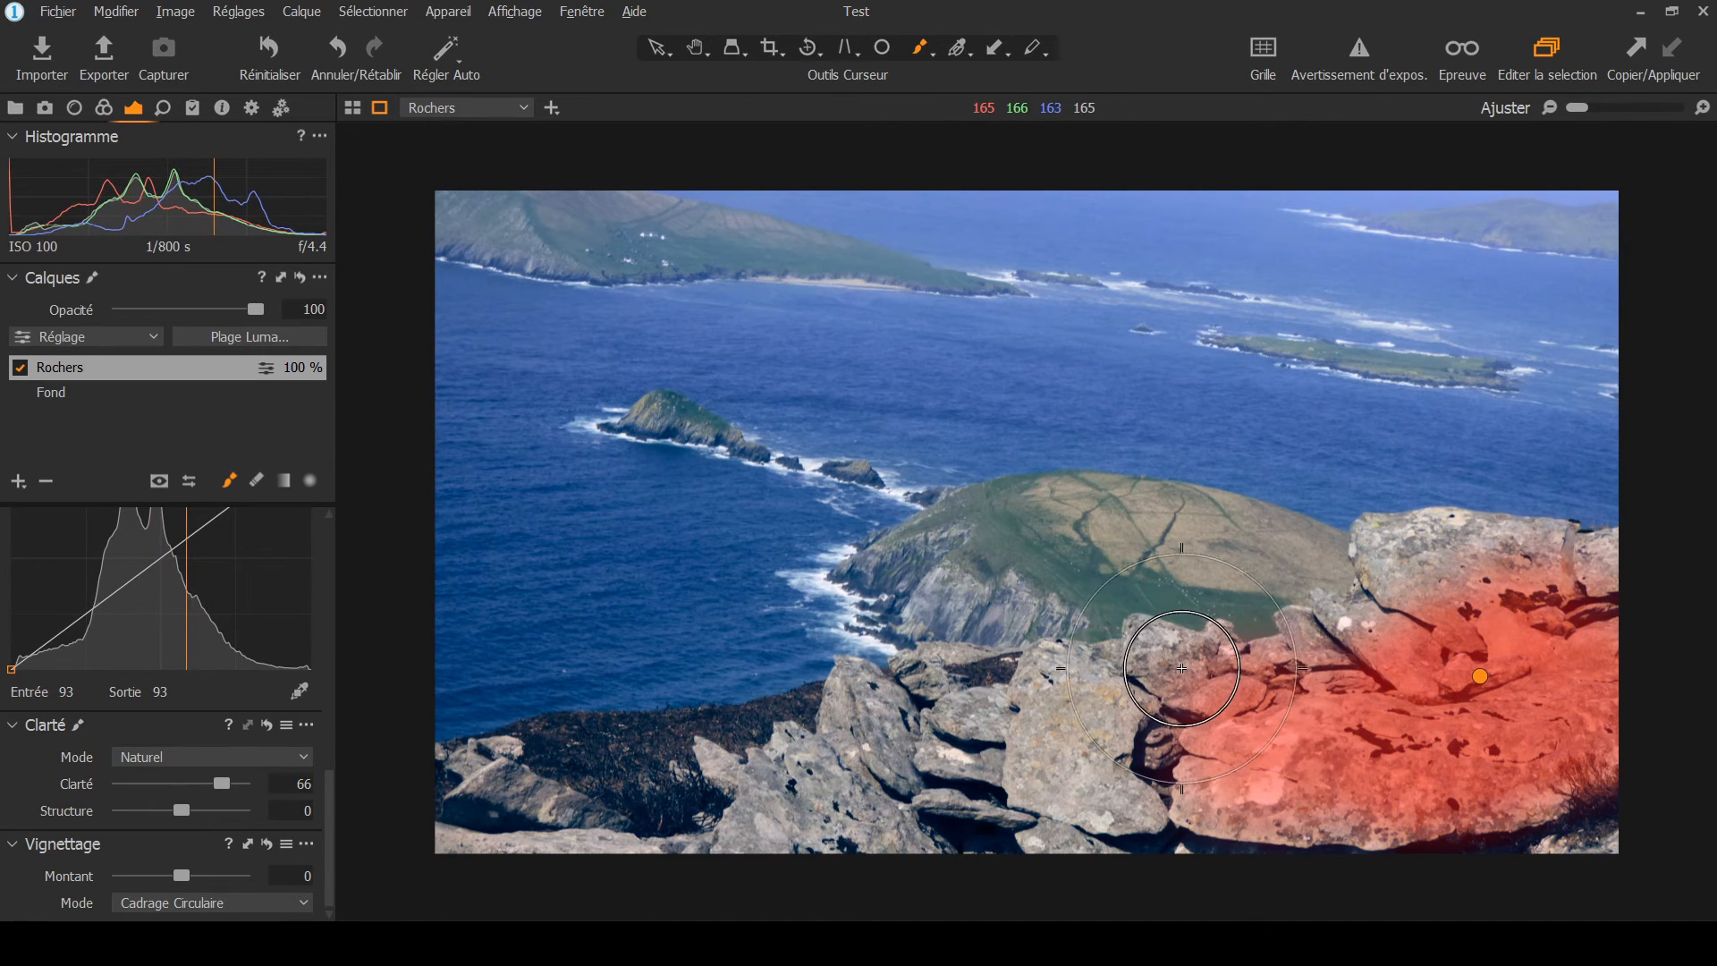
{"action": "mouse_move", "coordinate": [886, 751]}
{"action": "left_mouse_down"}
{"action": "mouse_move", "coordinate": [847, 752]}
{"action": "mouse_move", "coordinate": [843, 725]}
{"action": "mouse_move", "coordinate": [706, 802]}
{"action": "mouse_move", "coordinate": [735, 793]}
{"action": "mouse_move", "coordinate": [611, 817]}
{"action": "mouse_move", "coordinate": [673, 780]}
{"action": "mouse_move", "coordinate": [723, 788]}
{"action": "left_mouse_up"}
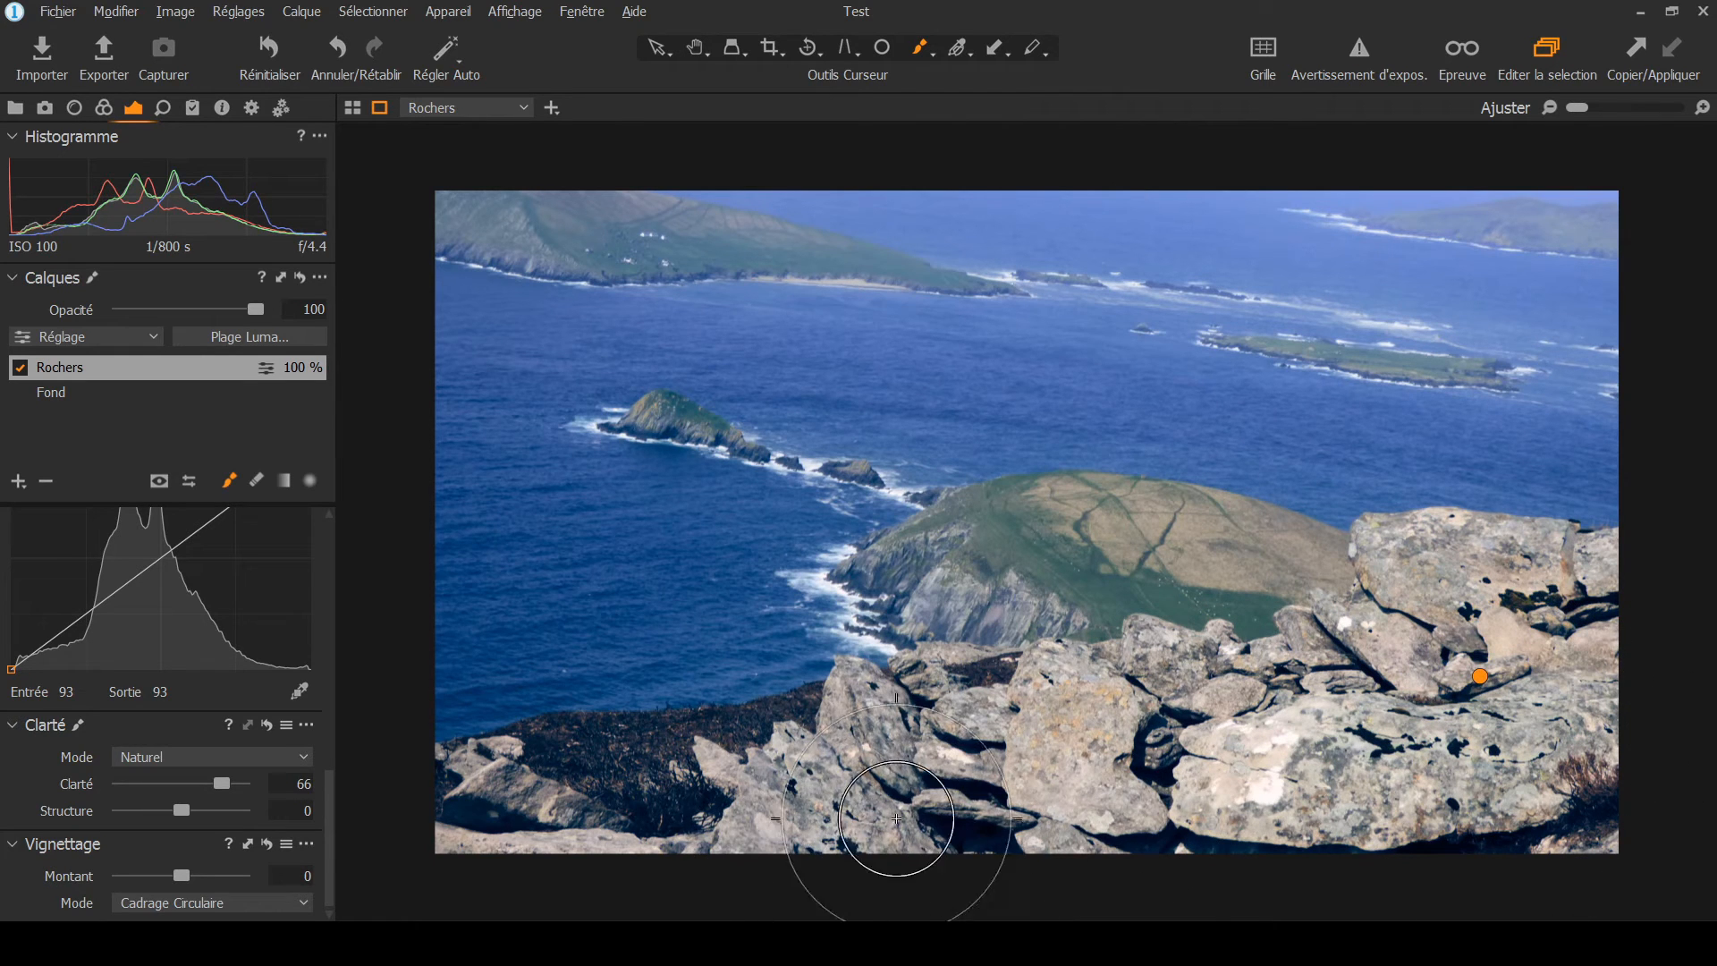
{"action": "key", "text": "m"}
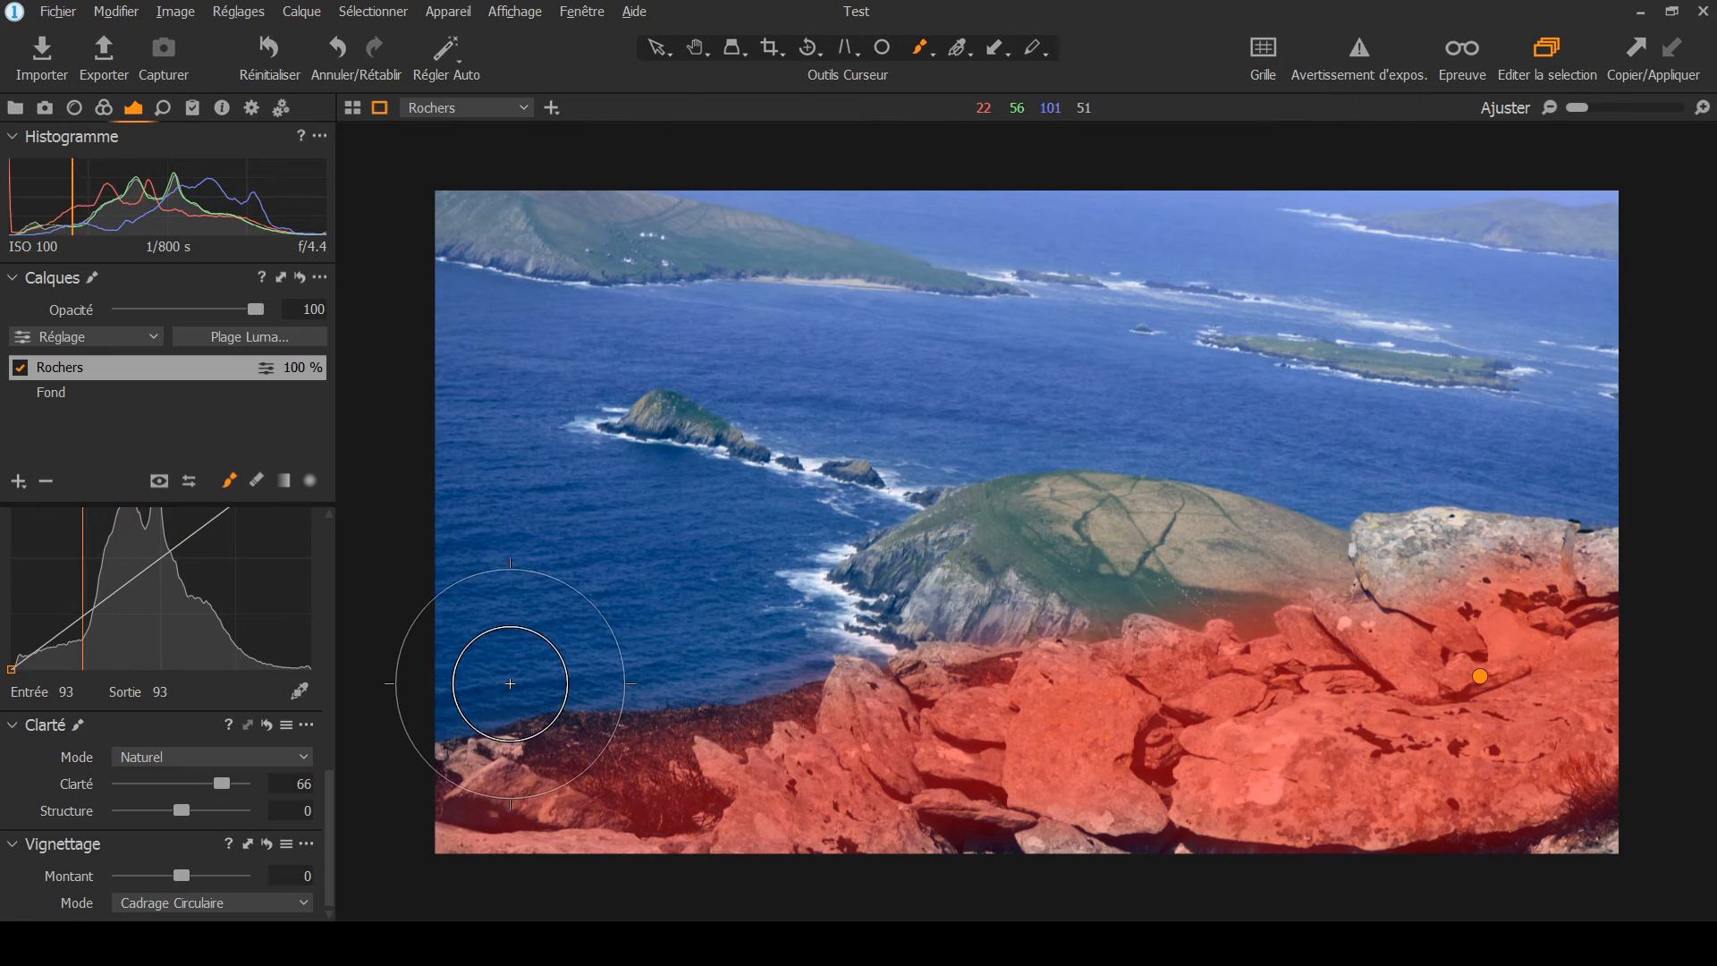
{"action": "key", "text": "m"}
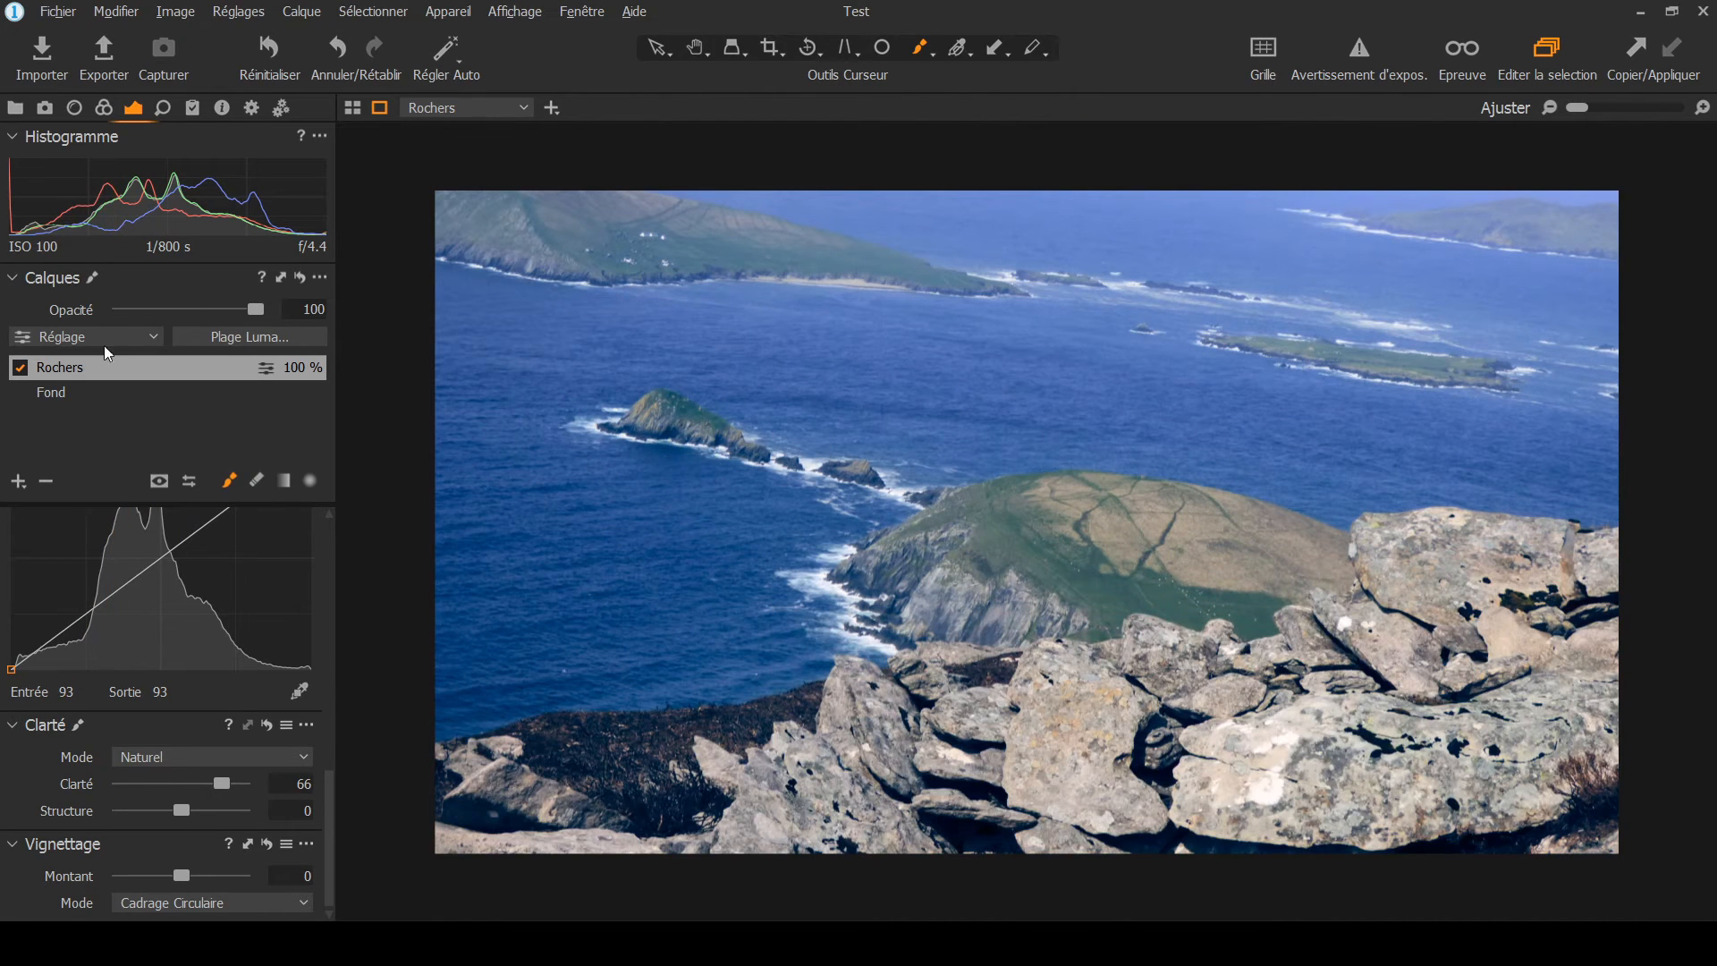
Compare the photo with and without the Rochers layer, leaving the layer enabled.
{"action": "left_click", "coordinate": [19, 367]}
{"action": "left_click", "coordinate": [20, 368]}
{"action": "left_click", "coordinate": [19, 367]}
{"action": "left_click", "coordinate": [19, 368]}
{"action": "left_click", "coordinate": [20, 368]}
{"action": "left_click", "coordinate": [20, 367]}
Select the Fond layer and bring up the colour tools with Balance des Blancs and Balance des couleurs.
{"action": "scroll", "coordinate": [5, 734], "scroll_direction": "up", "scroll_amount": 2}
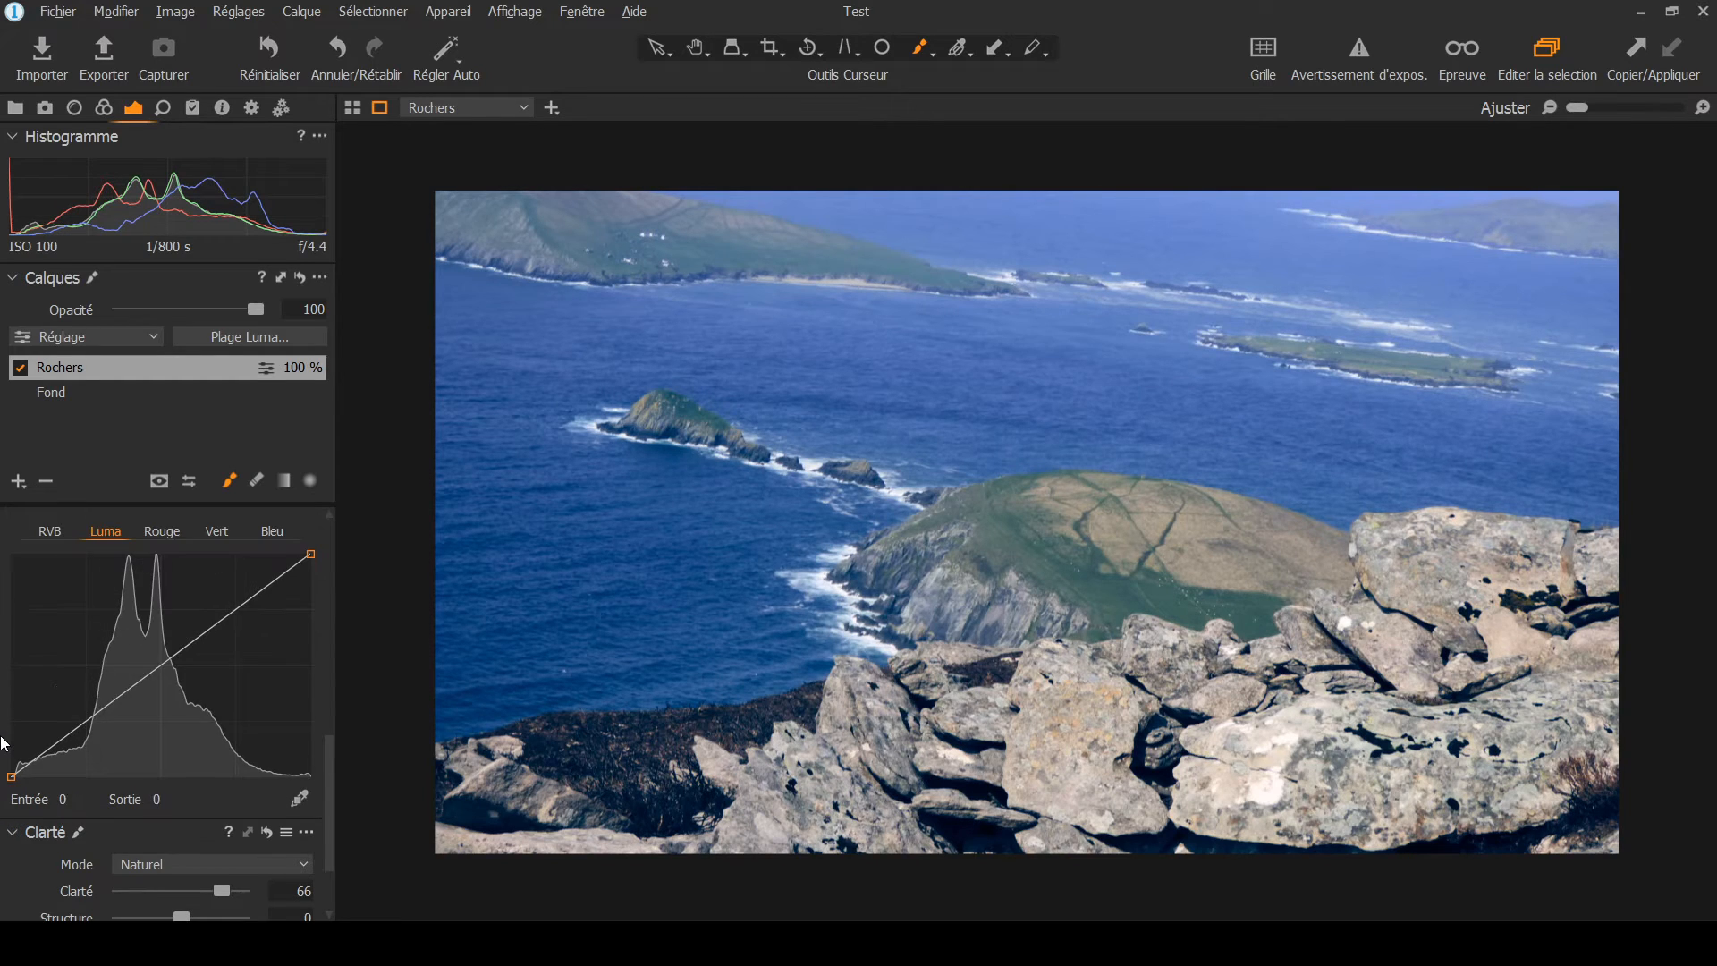
{"action": "scroll", "coordinate": [4, 749], "scroll_direction": "up", "scroll_amount": 3}
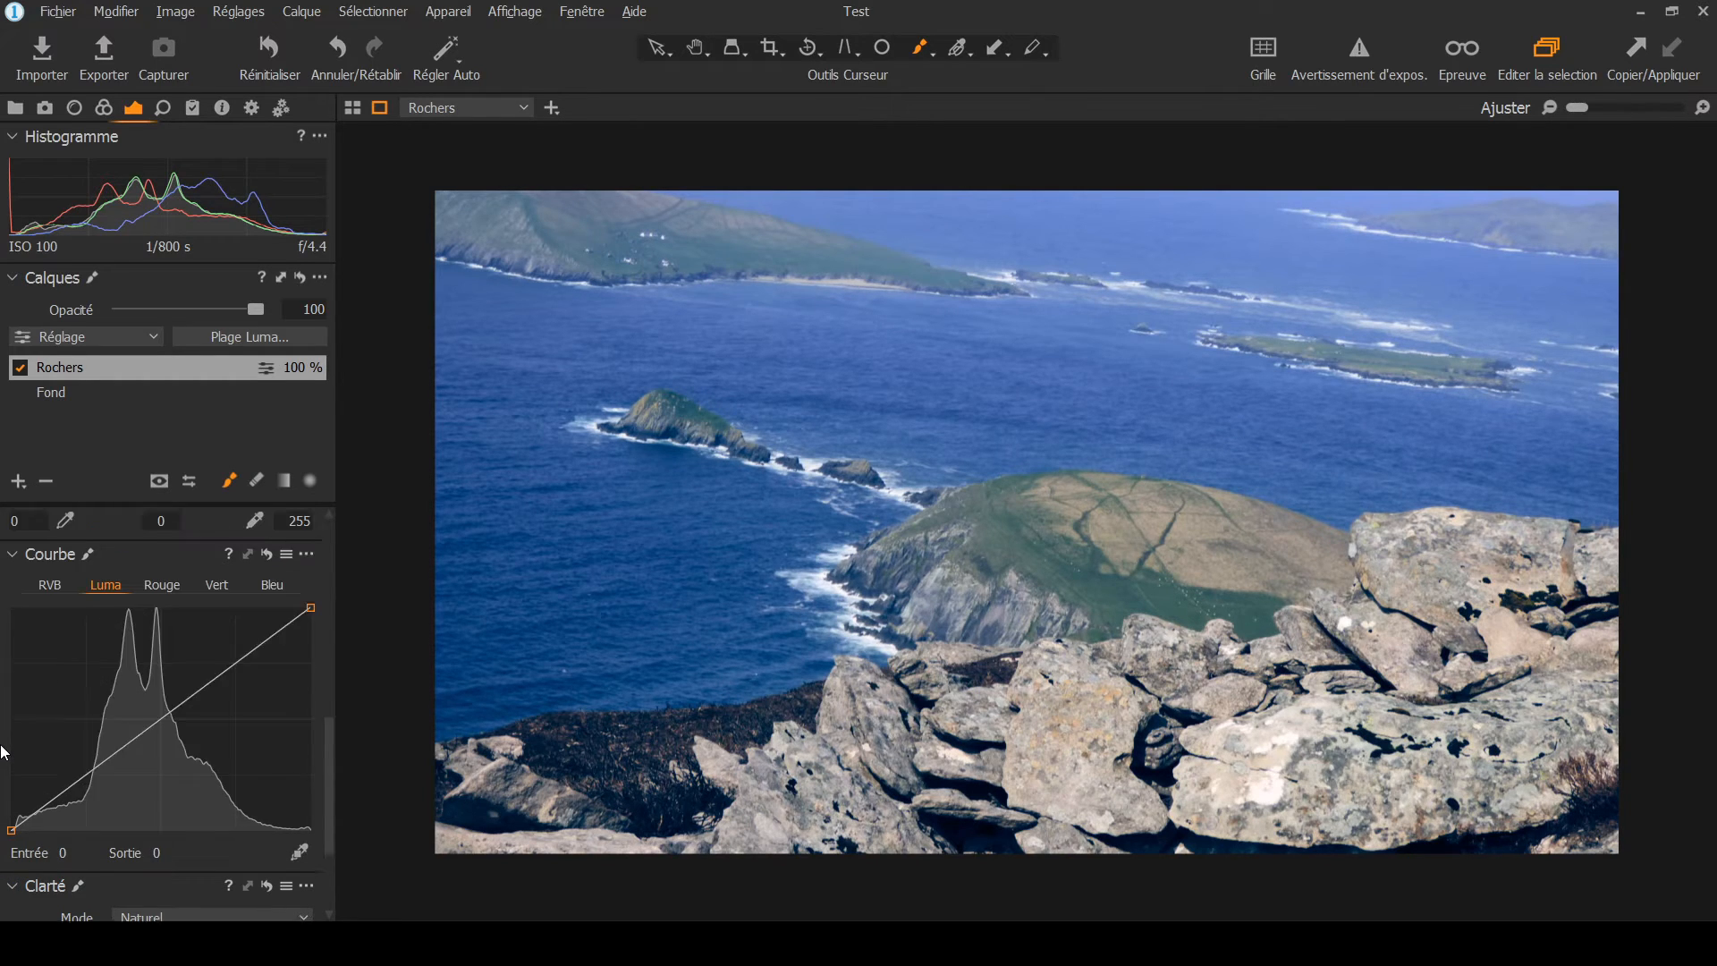
{"action": "left_click", "coordinate": [71, 393]}
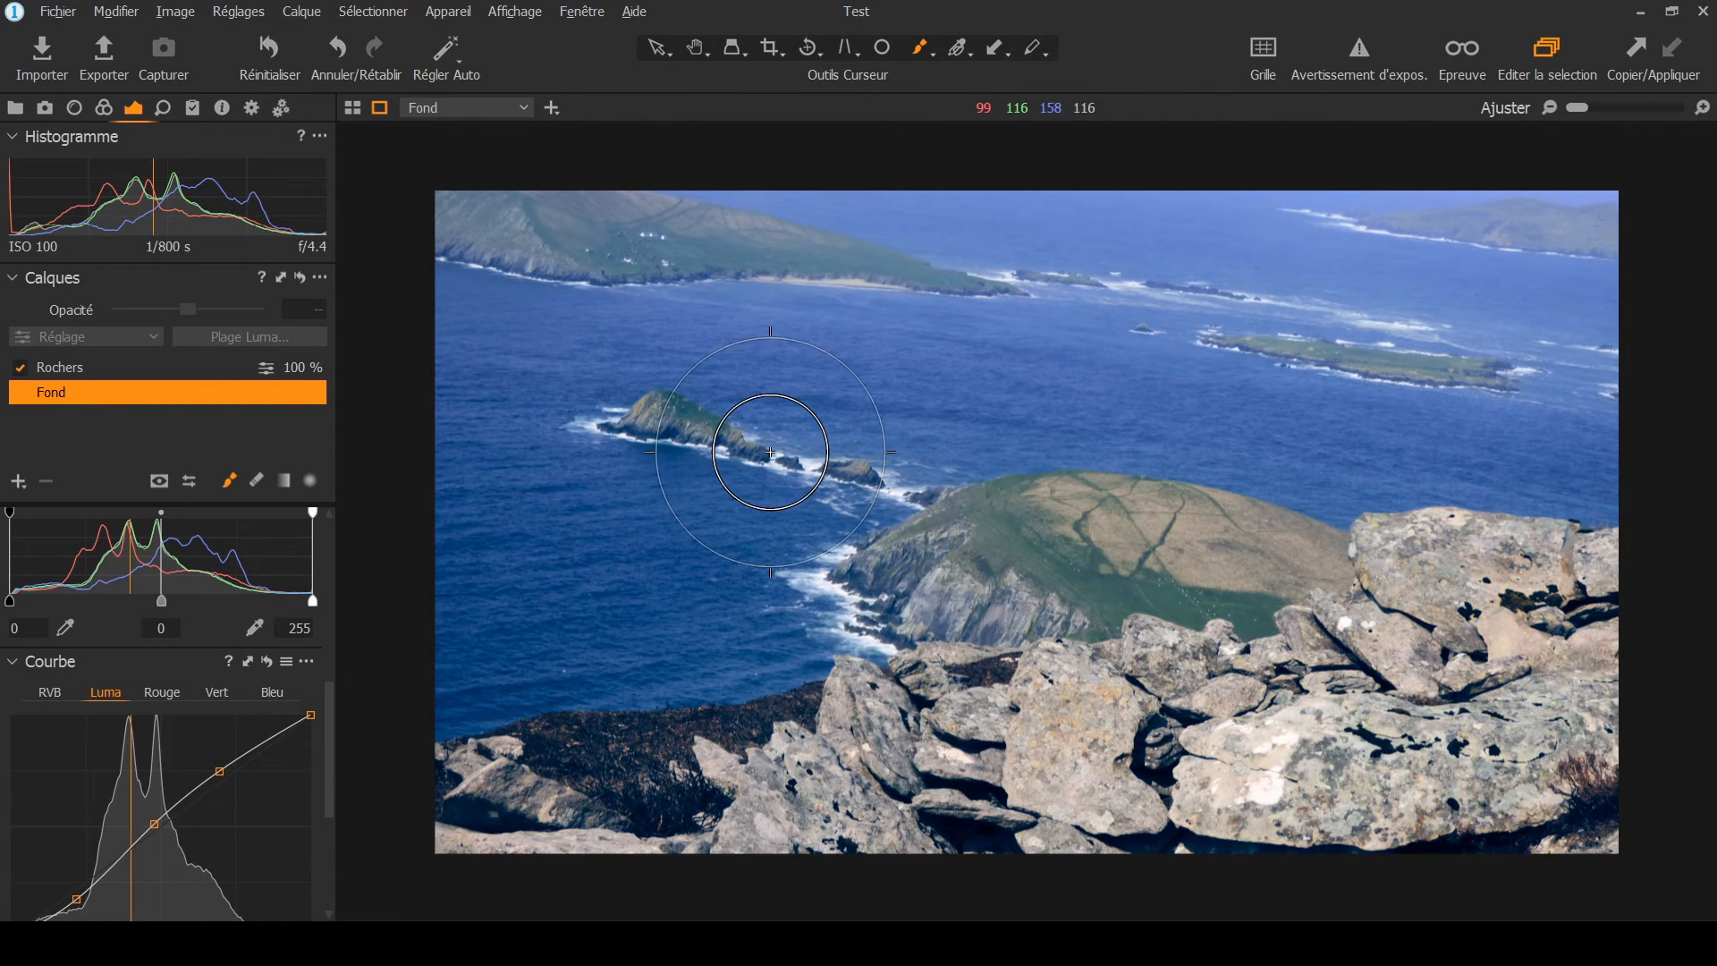
{"action": "left_click", "coordinate": [105, 109]}
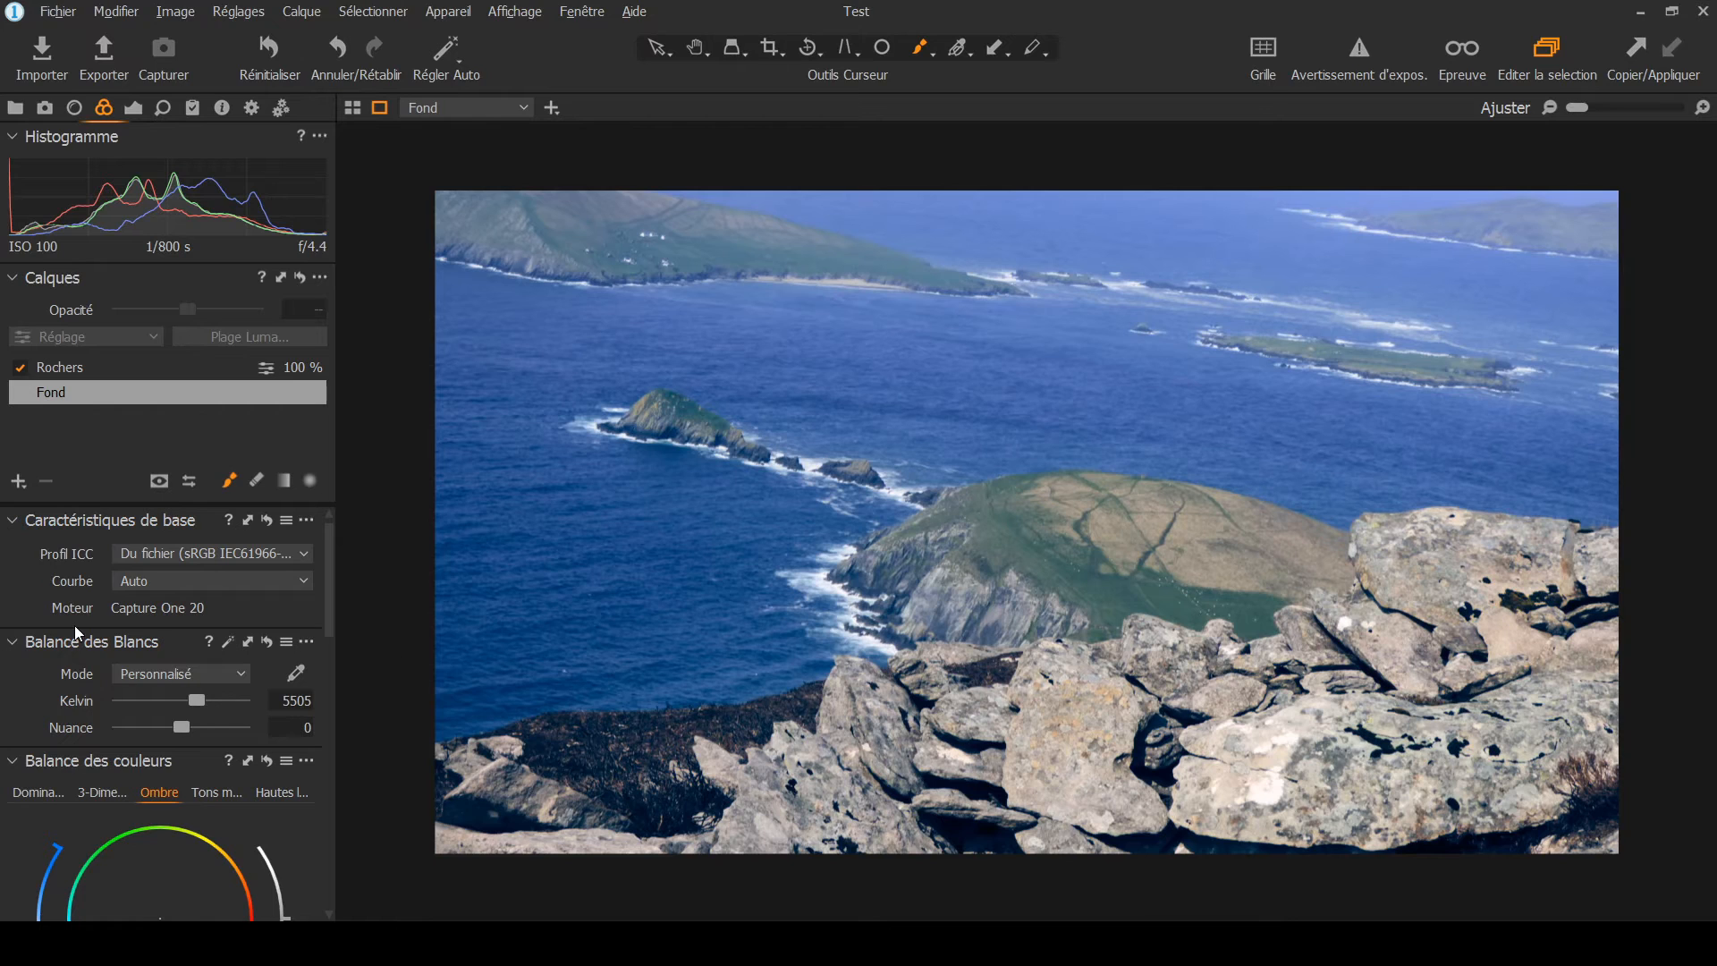
{"action": "scroll", "coordinate": [163, 590], "scroll_direction": "down", "scroll_amount": 1}
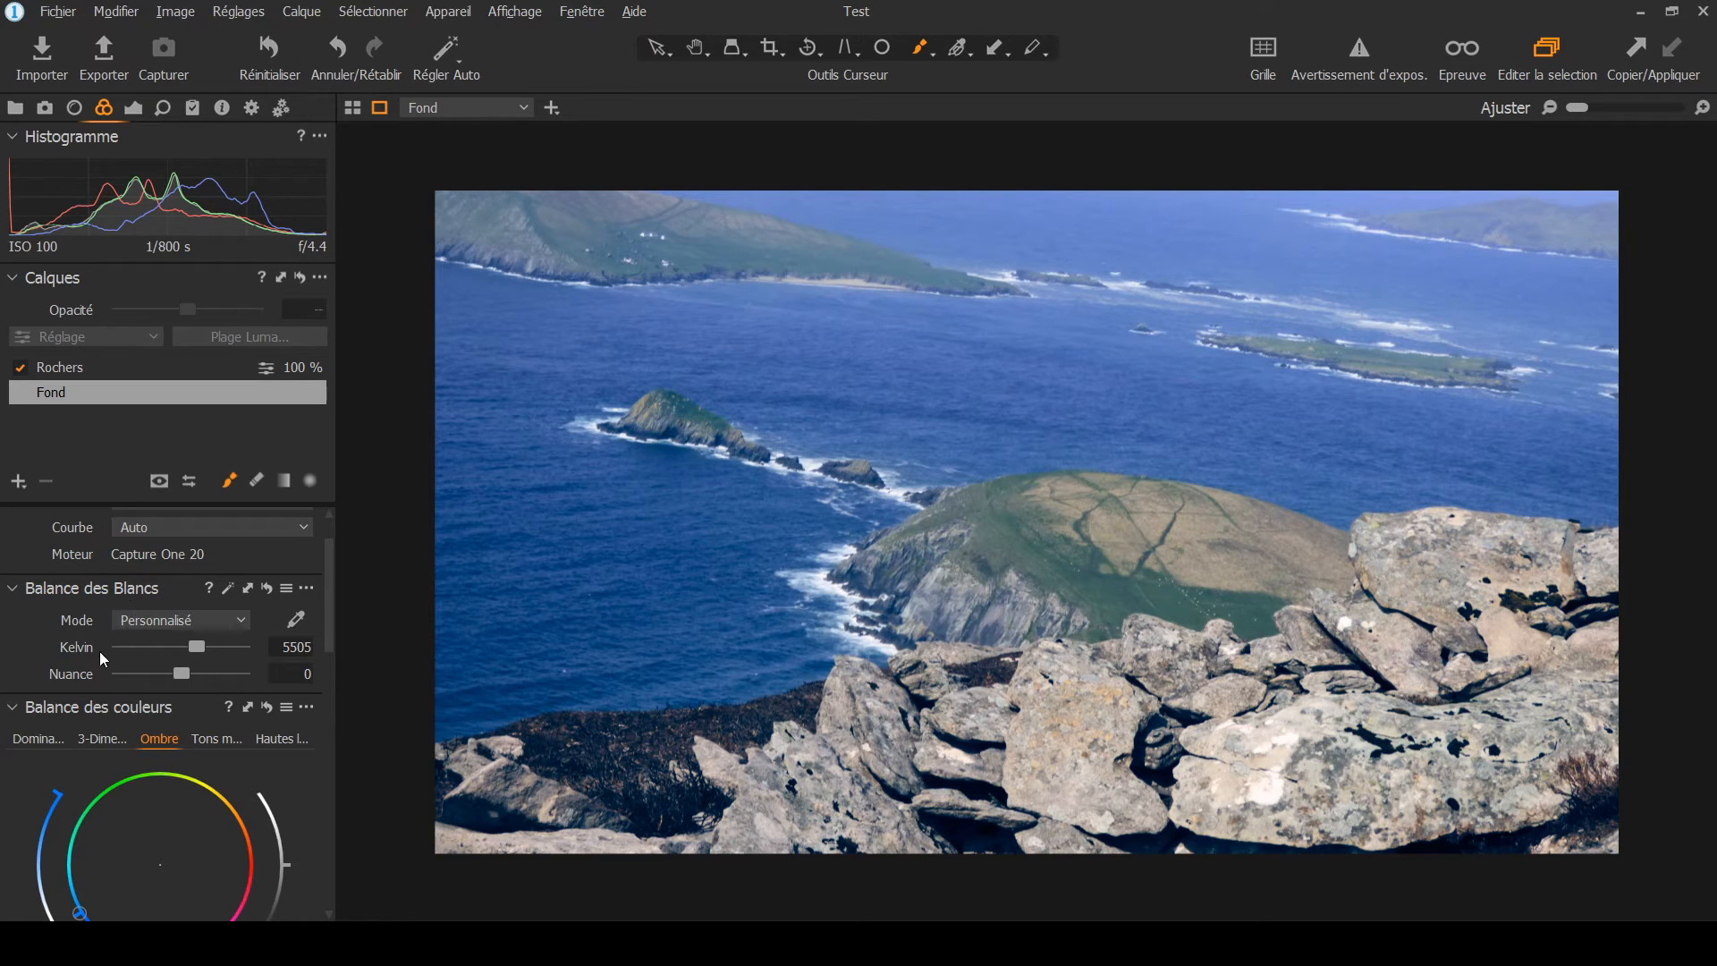
Examine the Dominante mode of Balance des couleurs and the Basique and Avancé modes of Editeur de Couleurs.
{"action": "scroll", "coordinate": [20, 685], "scroll_direction": "down", "scroll_amount": 3}
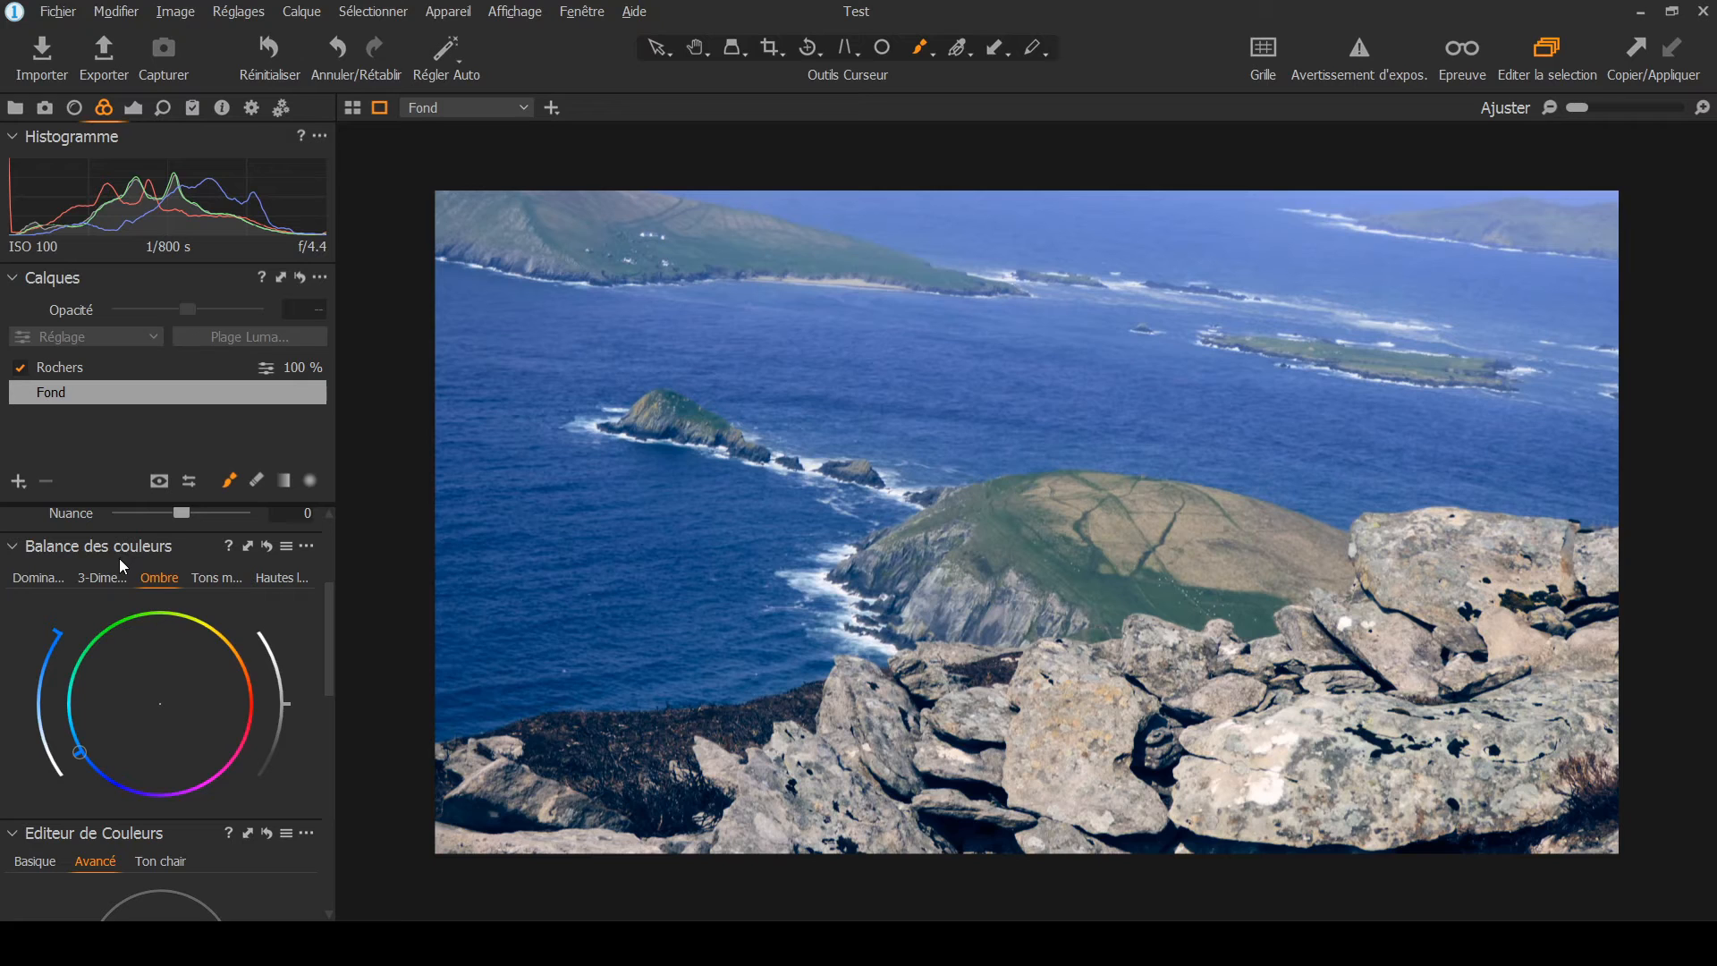
{"action": "left_click", "coordinate": [42, 577]}
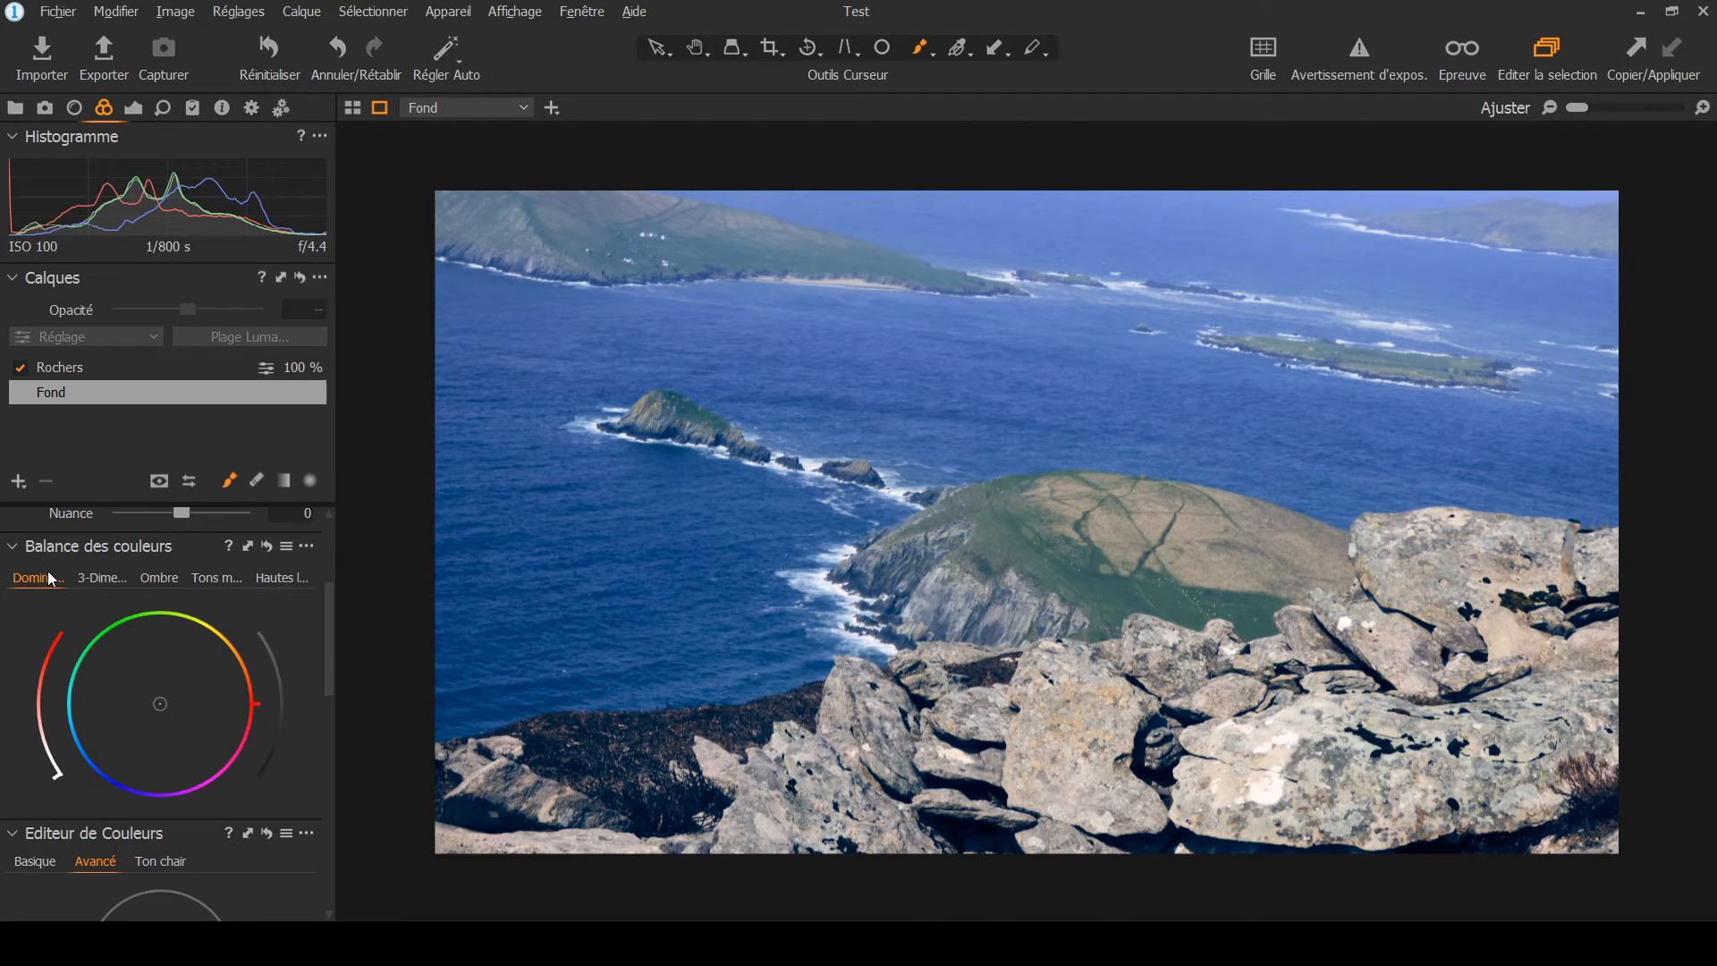
{"action": "scroll", "coordinate": [3, 699], "scroll_direction": "down", "scroll_amount": 5}
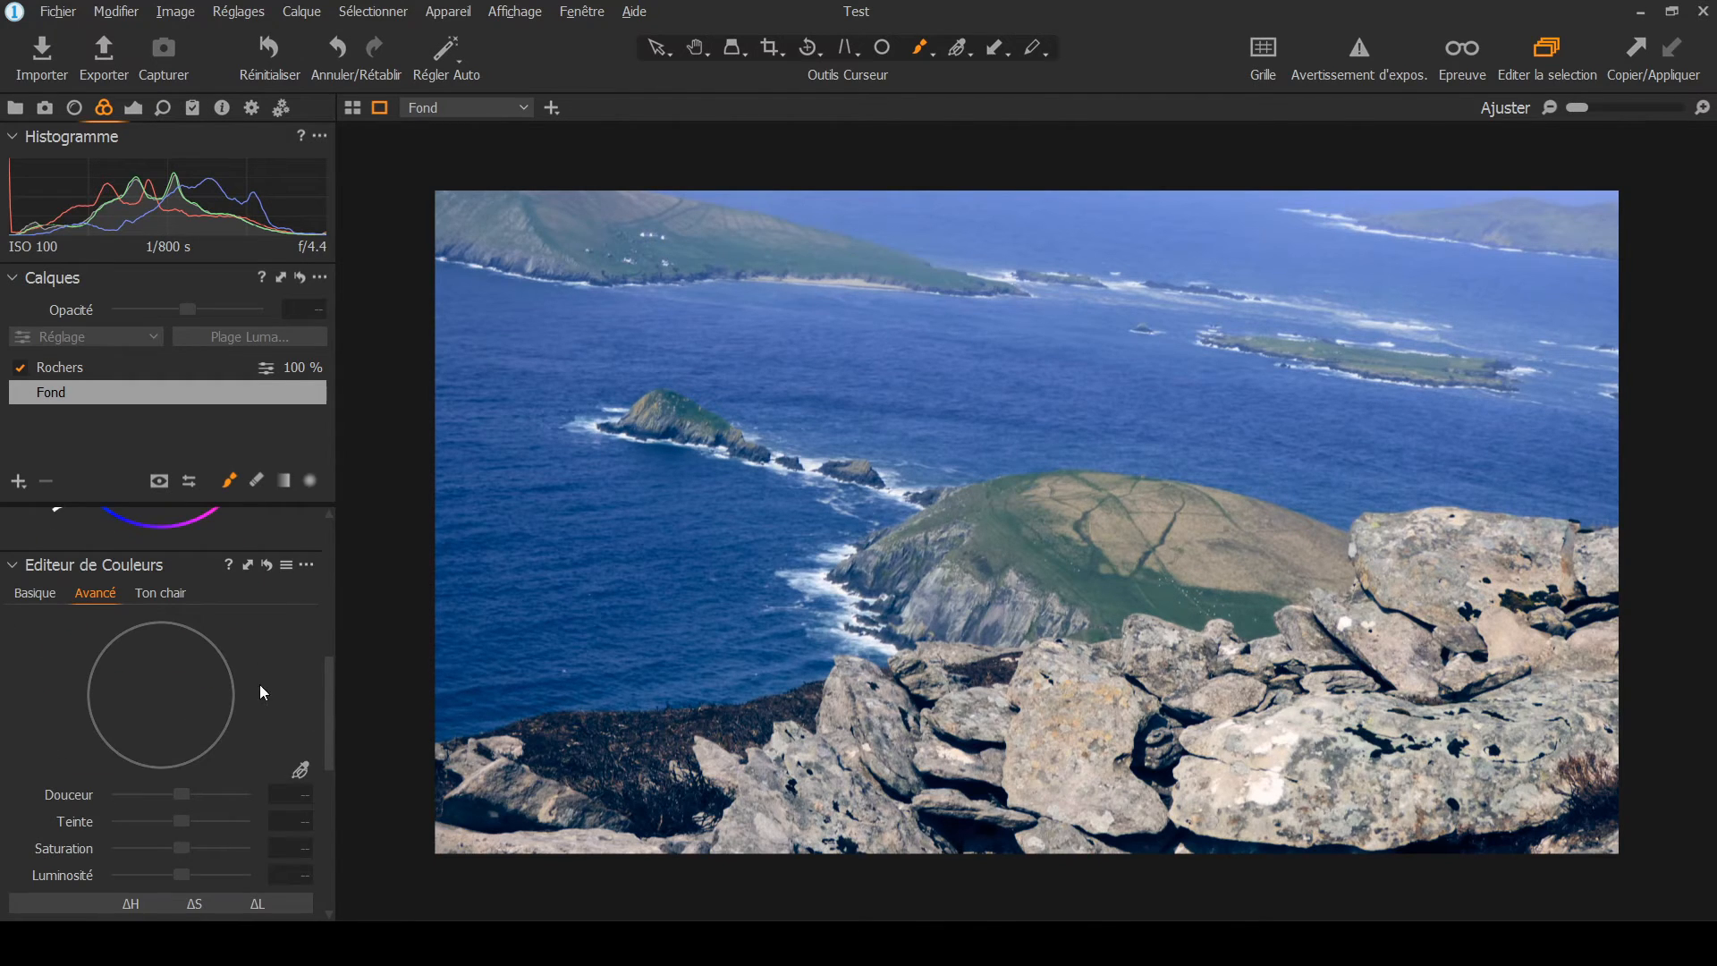
{"action": "scroll", "coordinate": [216, 626], "scroll_direction": "down", "scroll_amount": 1}
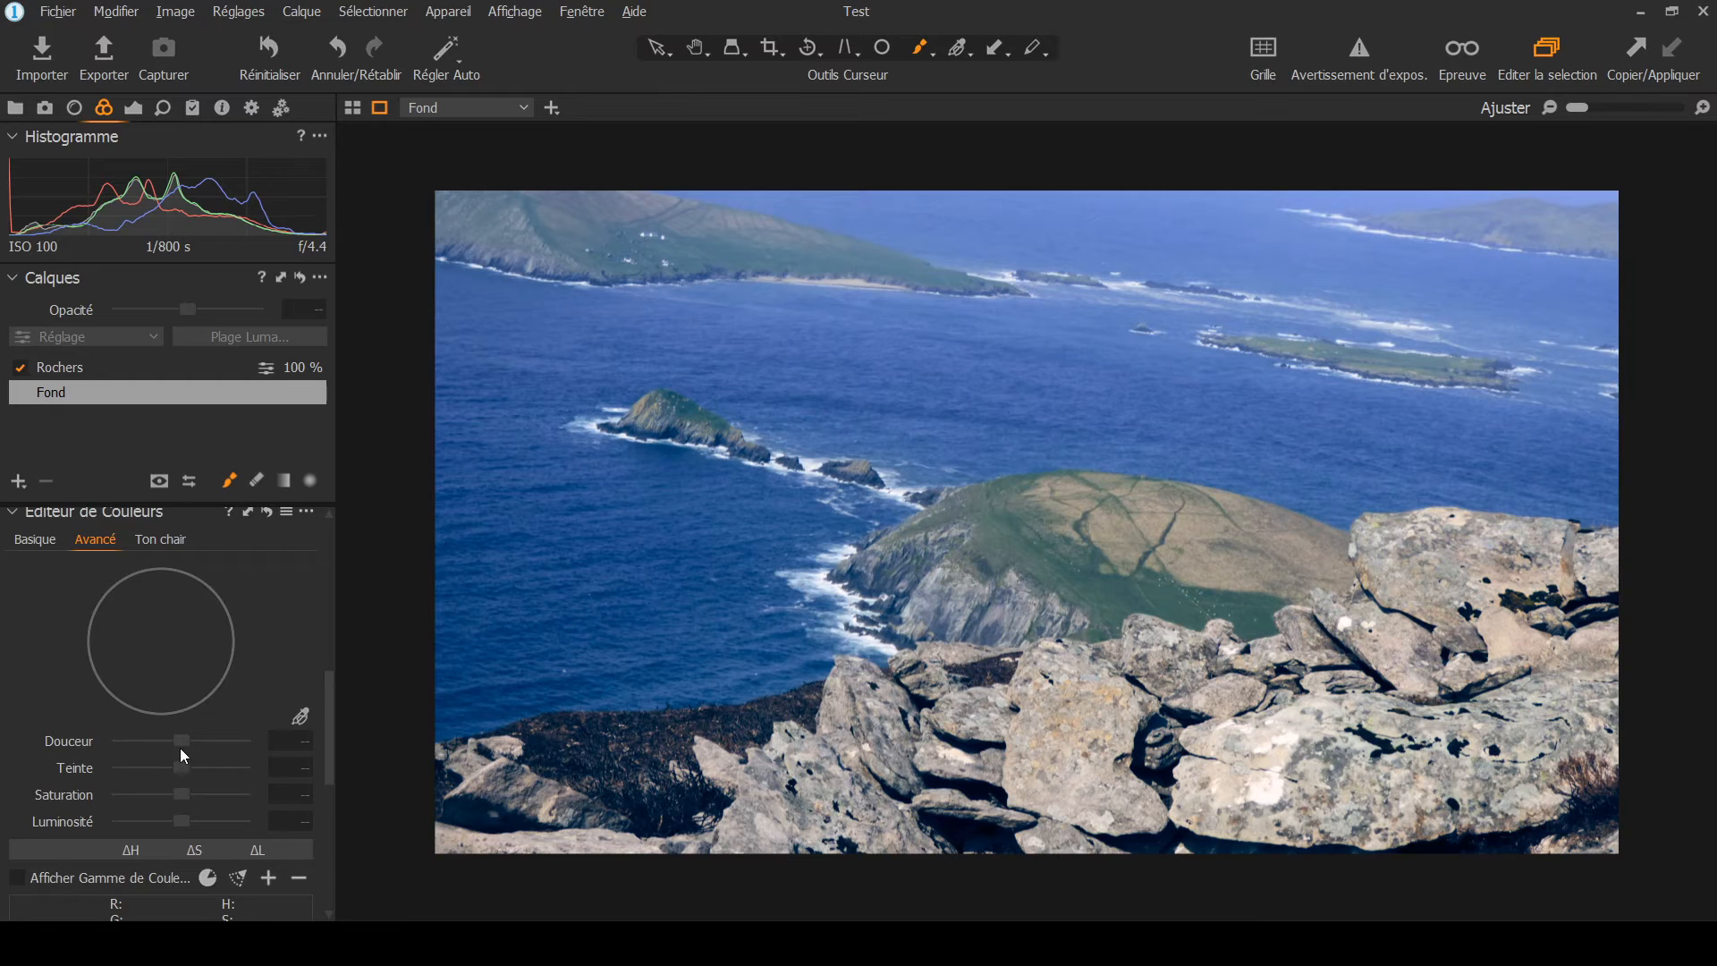
{"action": "left_click", "coordinate": [36, 539]}
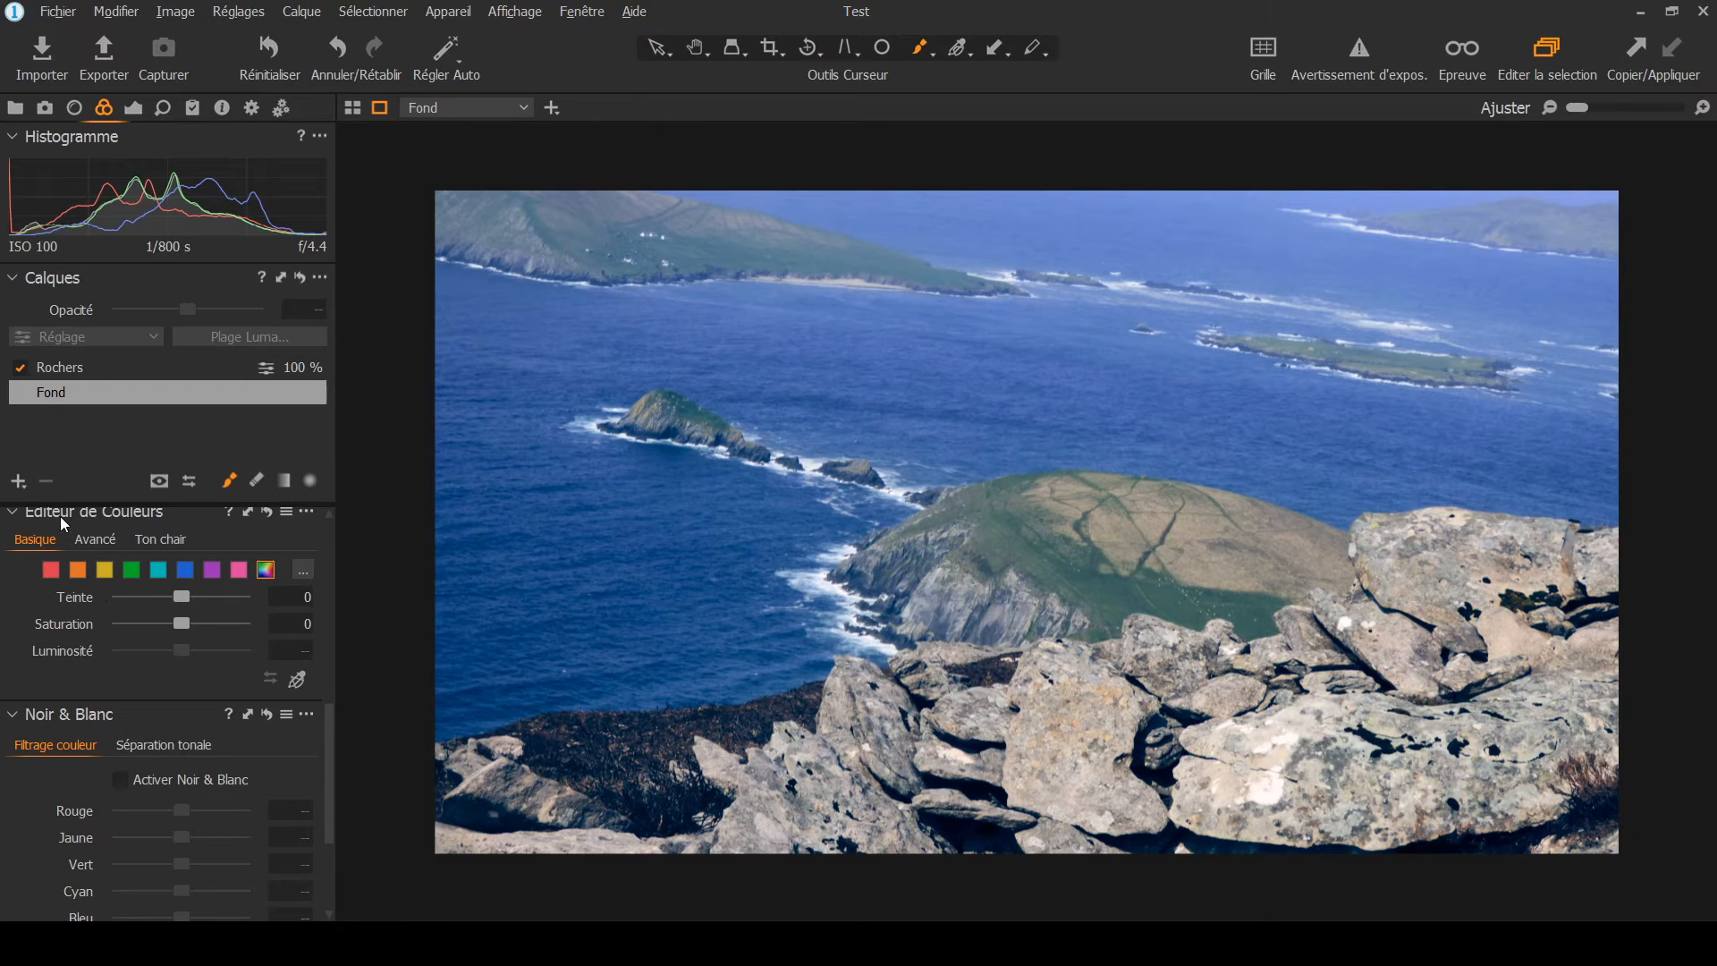
{"action": "left_click", "coordinate": [102, 543]}
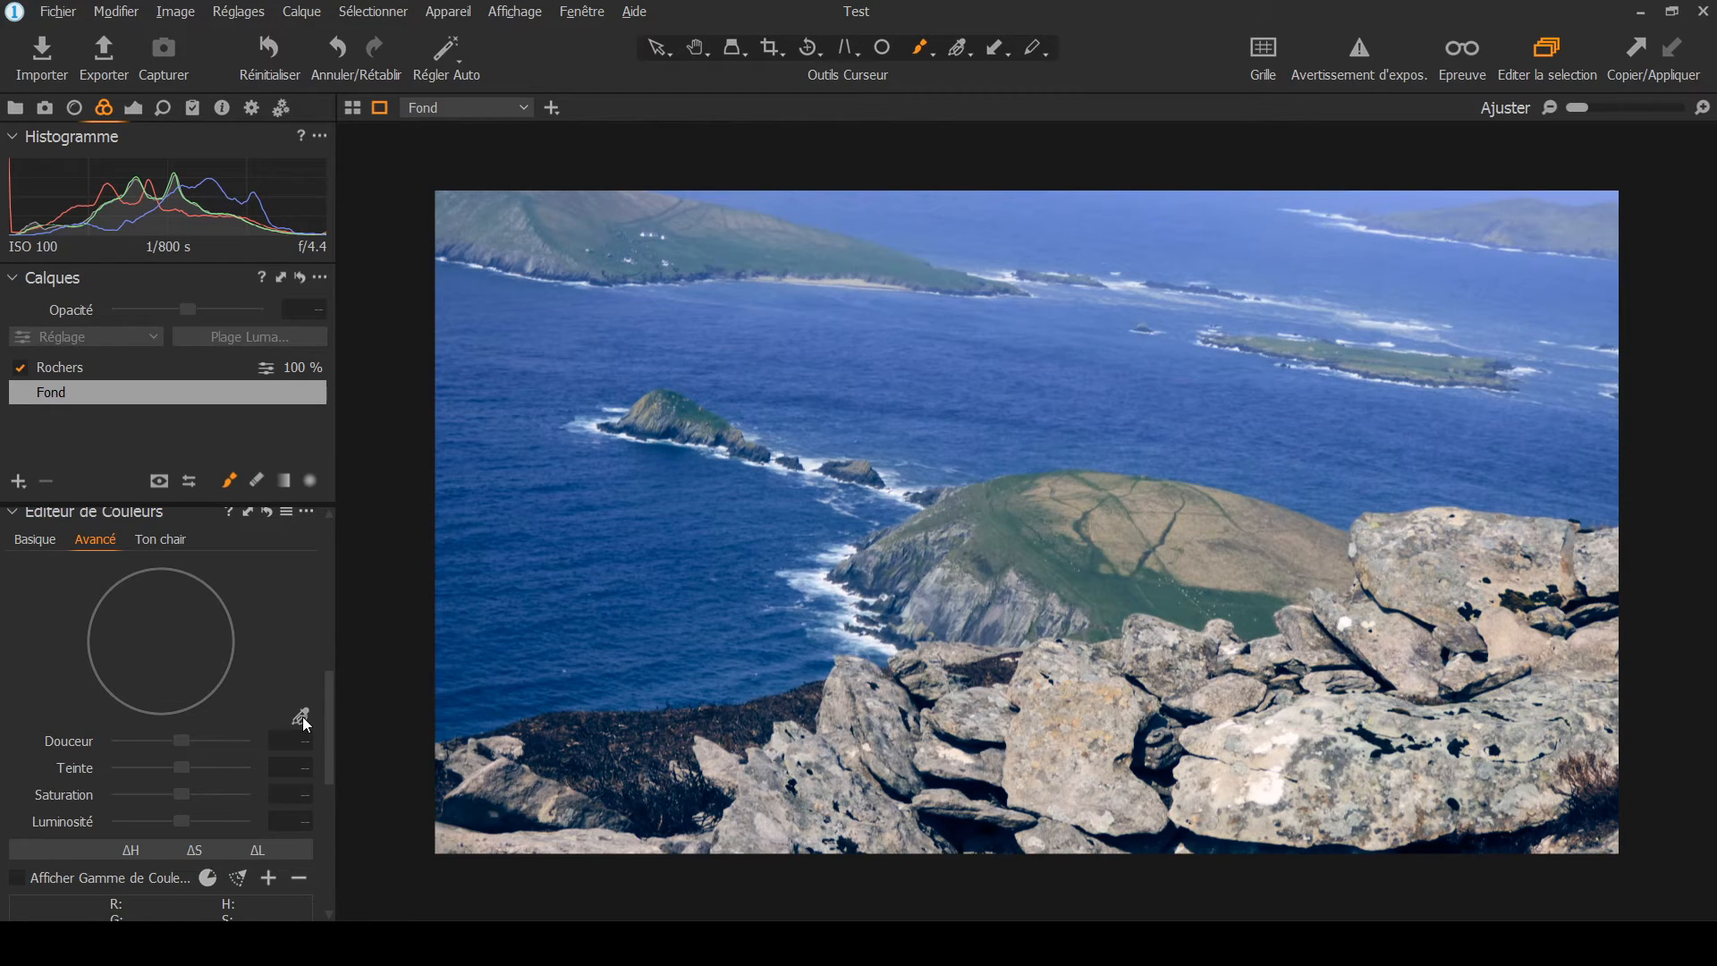
{"action": "scroll", "coordinate": [304, 722], "scroll_direction": "down", "scroll_amount": 3}
{"action": "scroll", "coordinate": [304, 722], "scroll_direction": "up", "scroll_amount": 3}
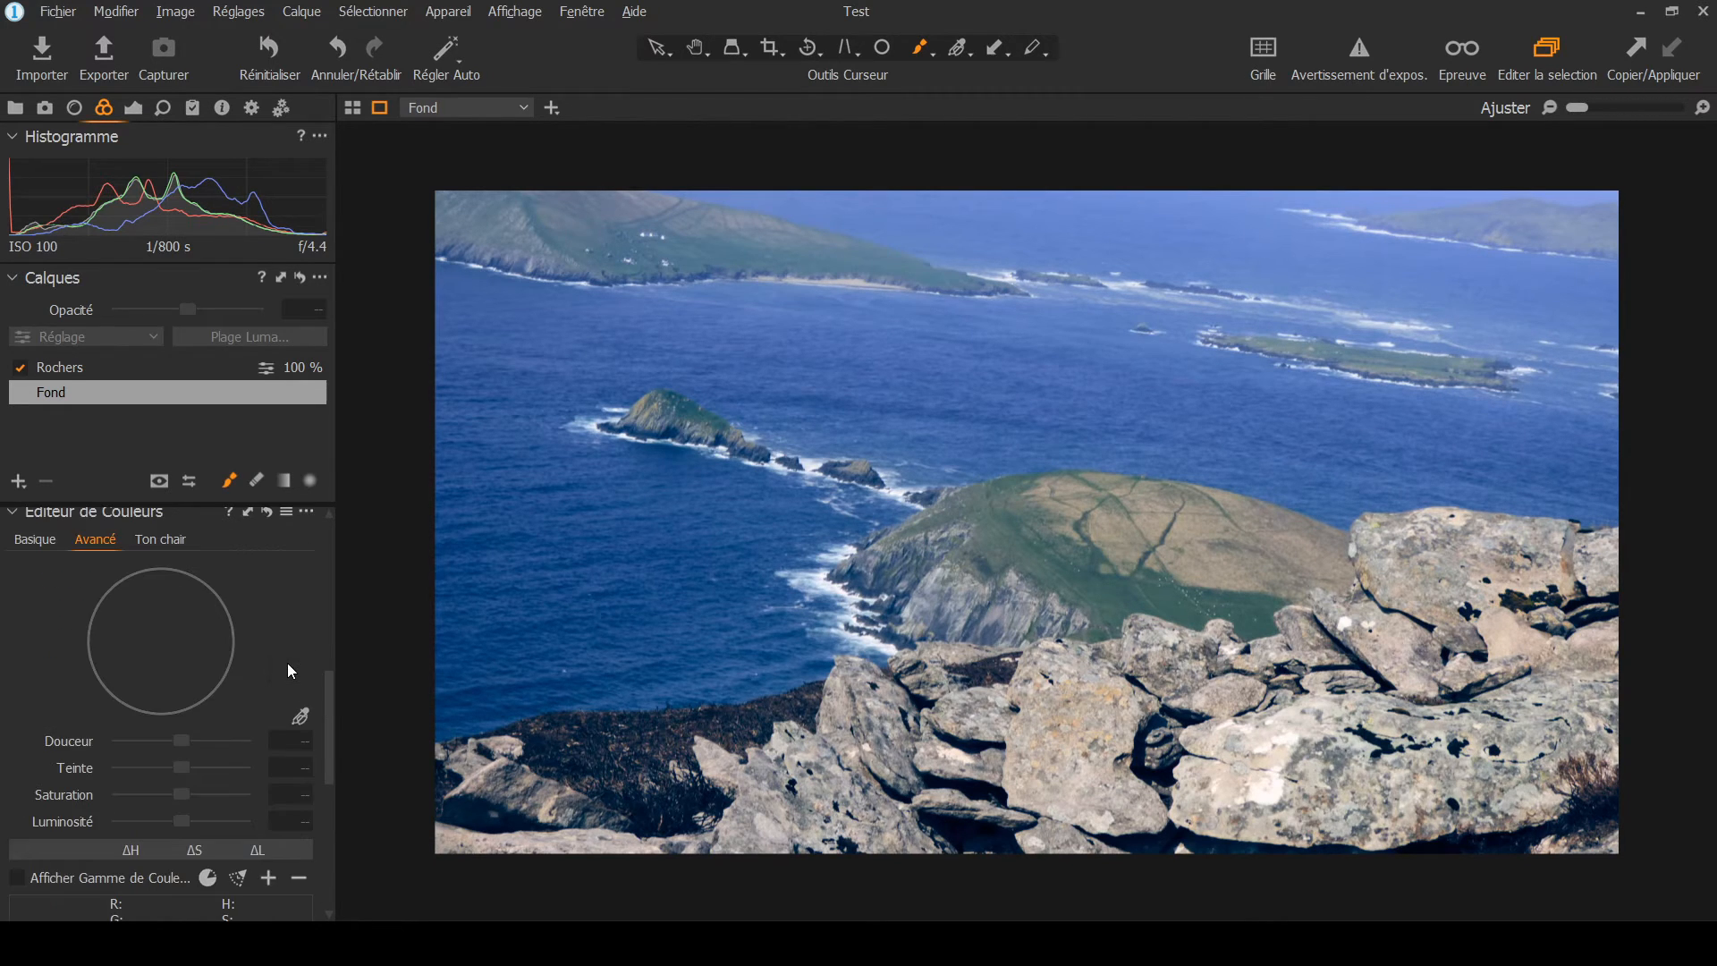
Sample the hill's green grass as an Avancé colour range and extend the range outward to the colour wheel's edge.
{"action": "left_click", "coordinate": [301, 717]}
{"action": "left_click", "coordinate": [1124, 590]}
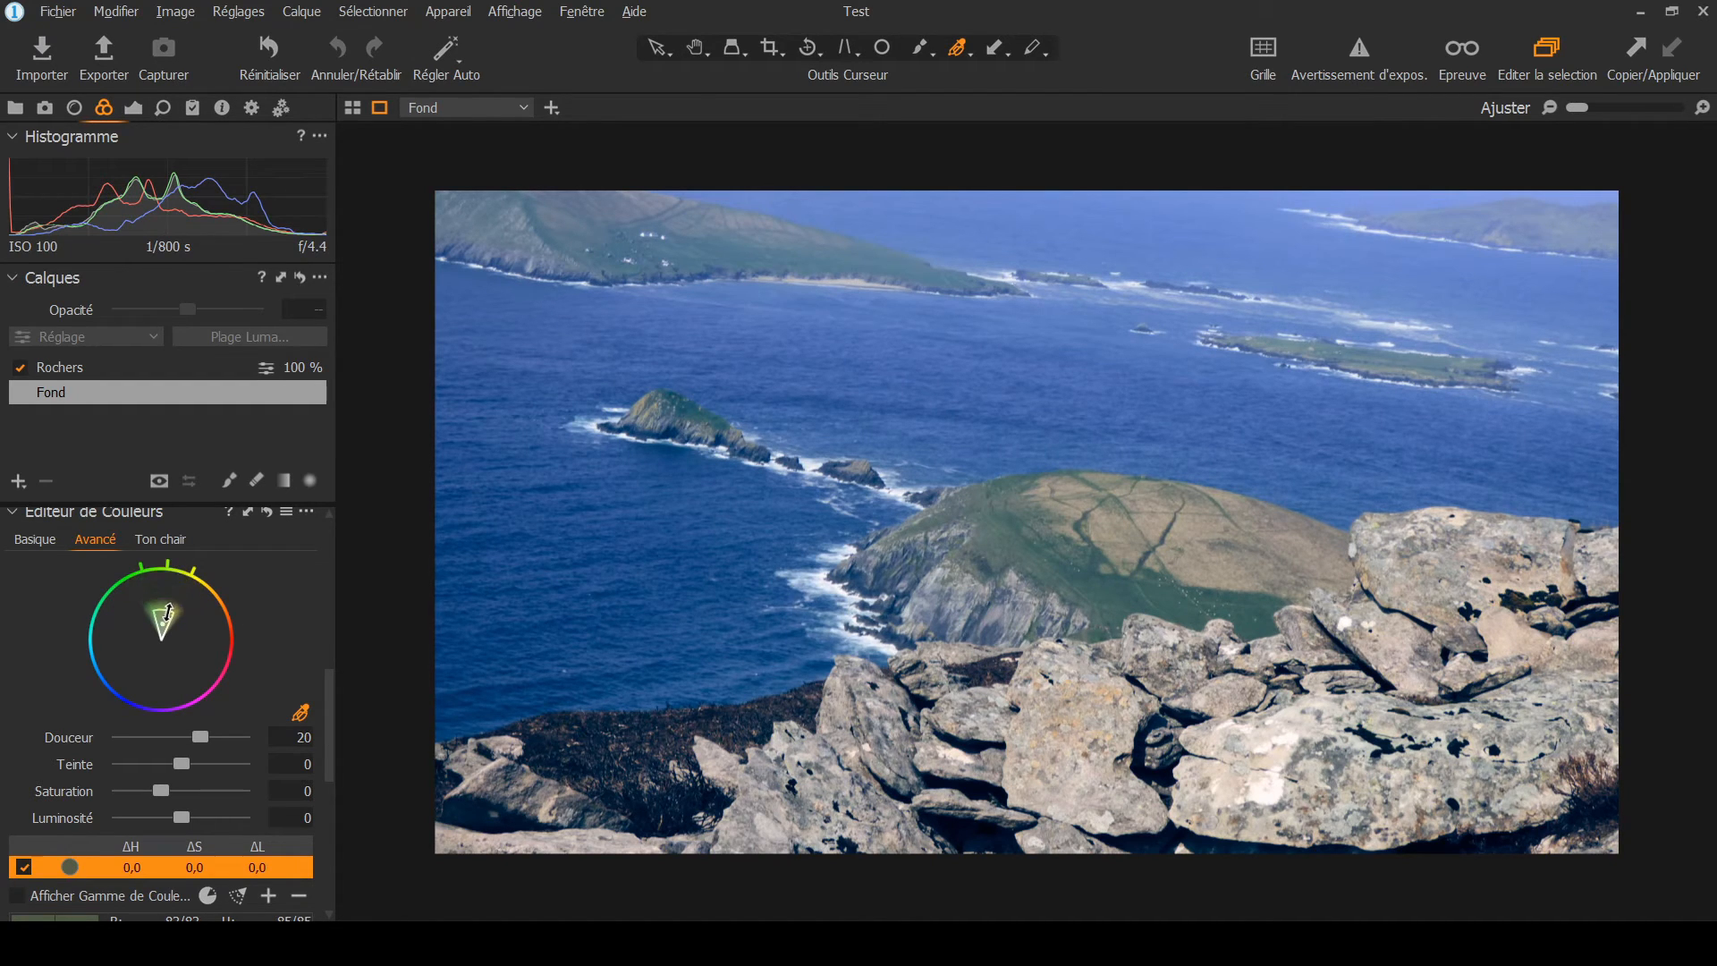
{"action": "left_click_drag", "start_coordinate": [168, 612], "coordinate": [222, 475]}
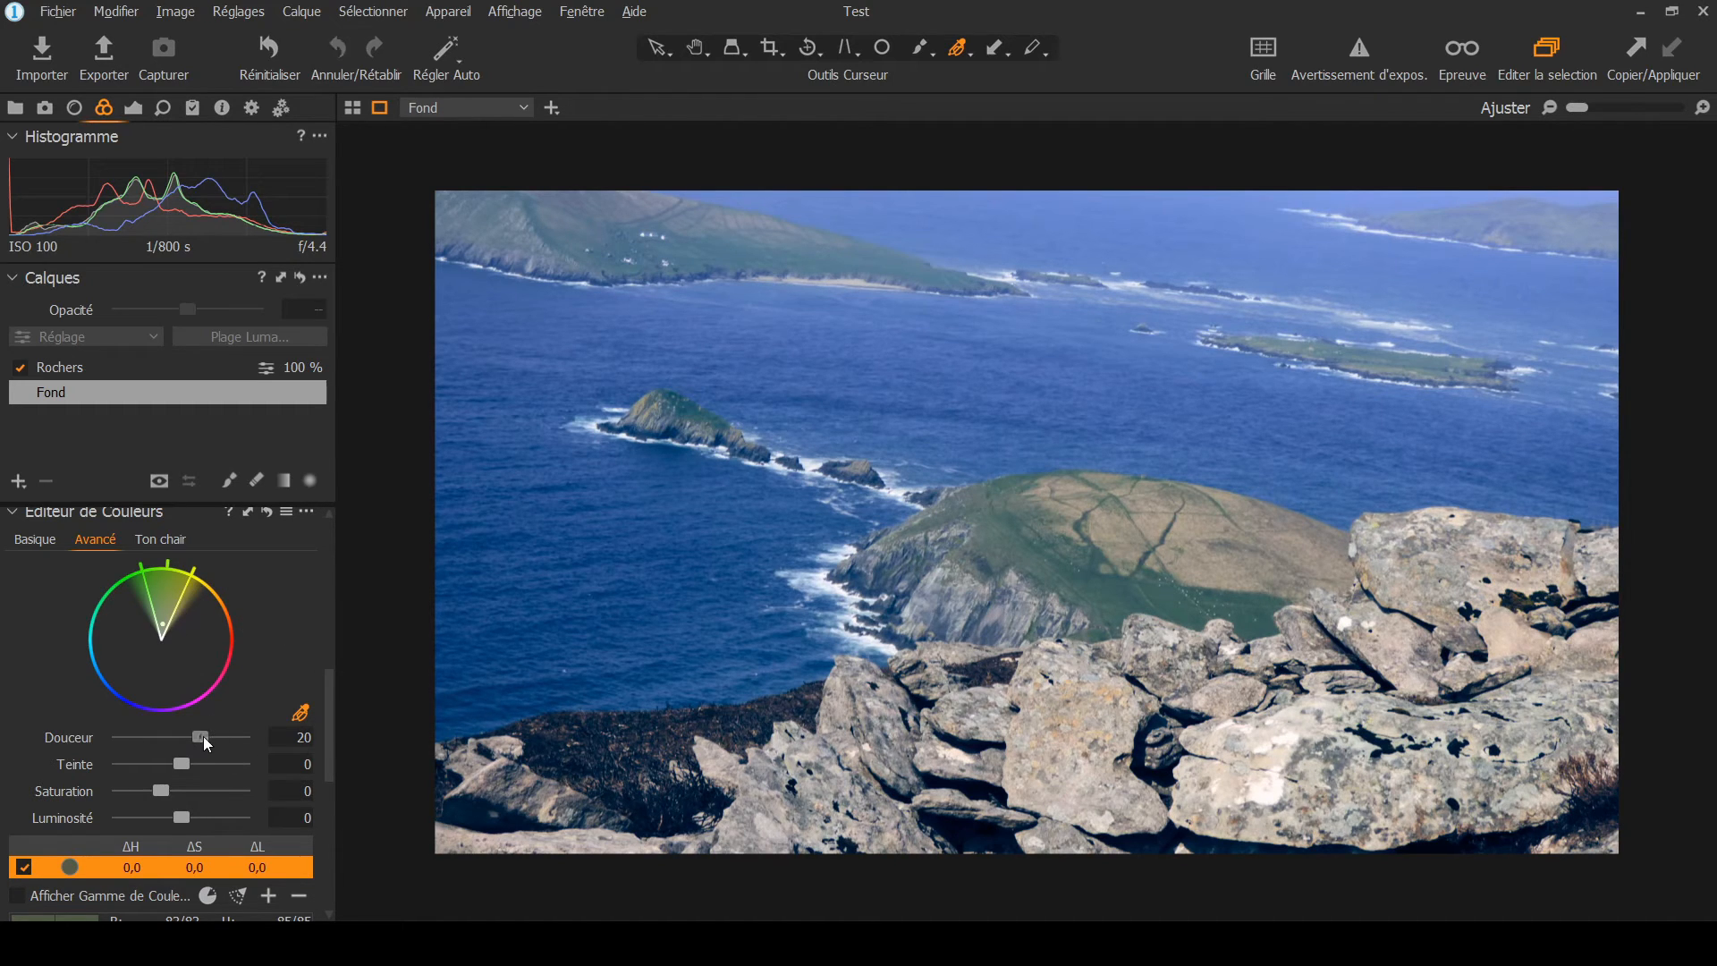
Set the green range's Saturation to 76,6, keeping Douceur at 20, and compare the photo with and without the adjustment.
{"action": "mouse_move", "coordinate": [202, 737]}
{"action": "left_mouse_down"}
{"action": "mouse_move", "coordinate": [288, 731]}
{"action": "mouse_move", "coordinate": [93, 739]}
{"action": "mouse_move", "coordinate": [294, 735]}
{"action": "mouse_move", "coordinate": [222, 736]}
{"action": "left_mouse_up"}
{"action": "mouse_move", "coordinate": [162, 791]}
{"action": "left_mouse_down"}
{"action": "mouse_move", "coordinate": [335, 801]}
{"action": "mouse_move", "coordinate": [25, 815]}
{"action": "mouse_move", "coordinate": [381, 806]}
{"action": "mouse_move", "coordinate": [254, 828]}
{"action": "mouse_move", "coordinate": [76, 808]}
{"action": "mouse_move", "coordinate": [379, 826]}
{"action": "mouse_move", "coordinate": [182, 823]}
{"action": "mouse_move", "coordinate": [159, 790]}
{"action": "left_mouse_up"}
{"action": "left_click_drag", "start_coordinate": [162, 790], "coordinate": [200, 790]}
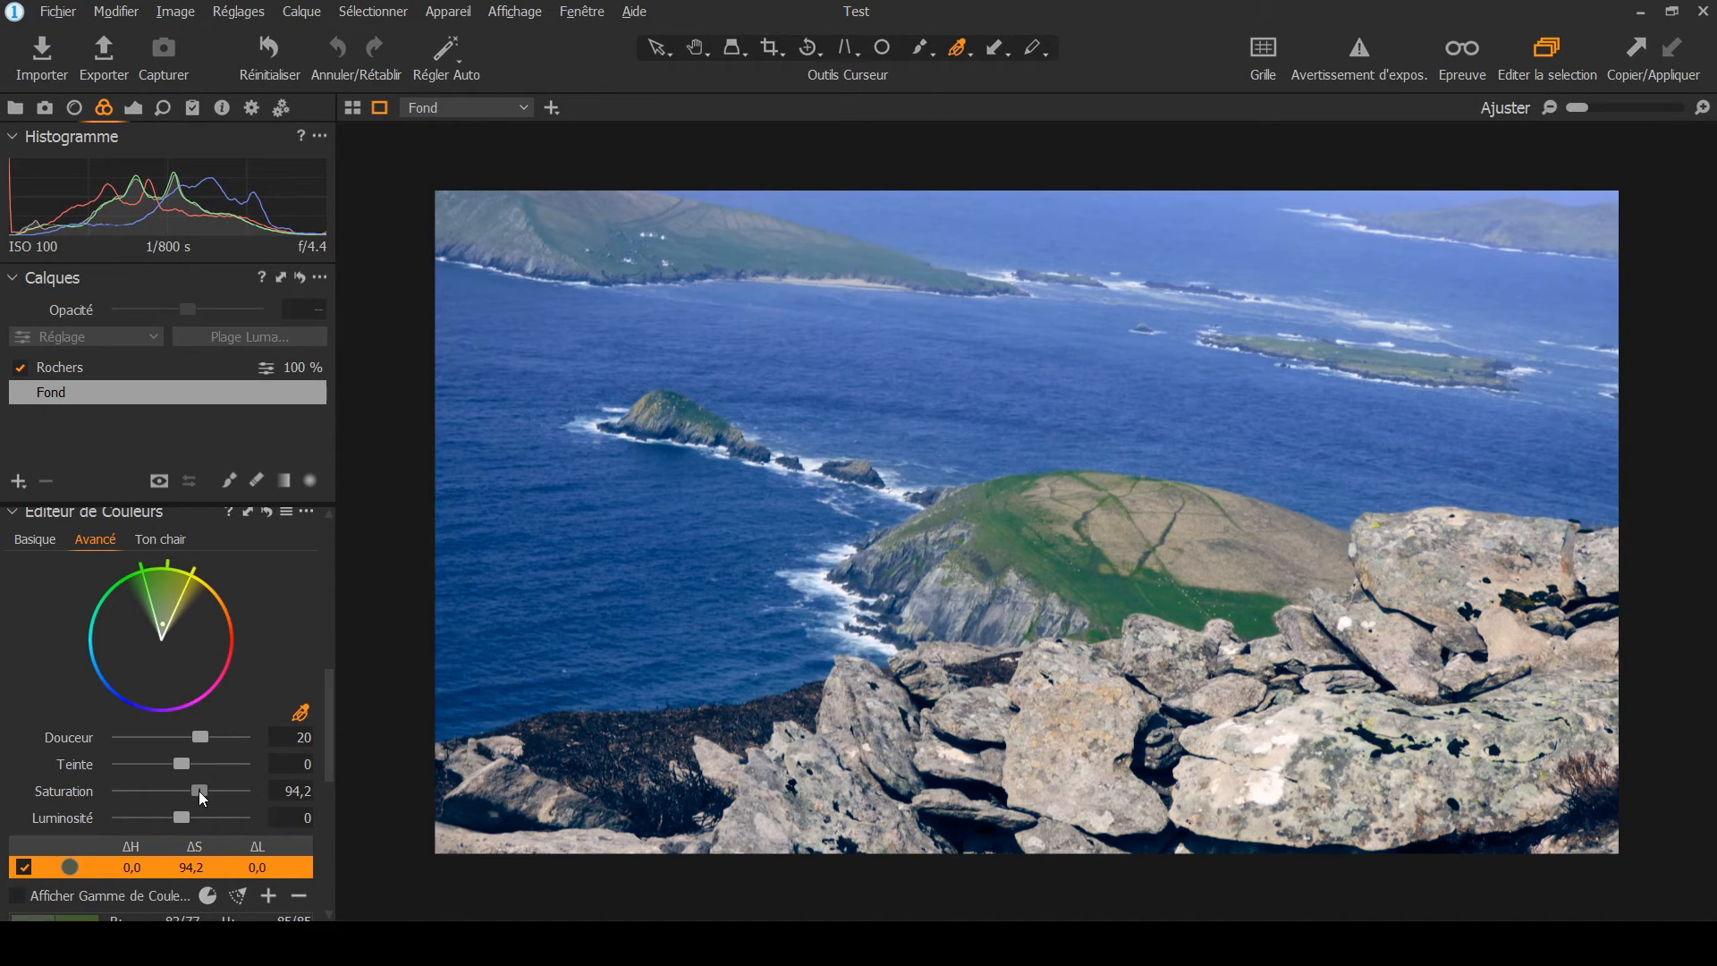
{"action": "left_click_drag", "start_coordinate": [199, 790], "coordinate": [193, 792]}
{"action": "left_click", "coordinate": [267, 513]}
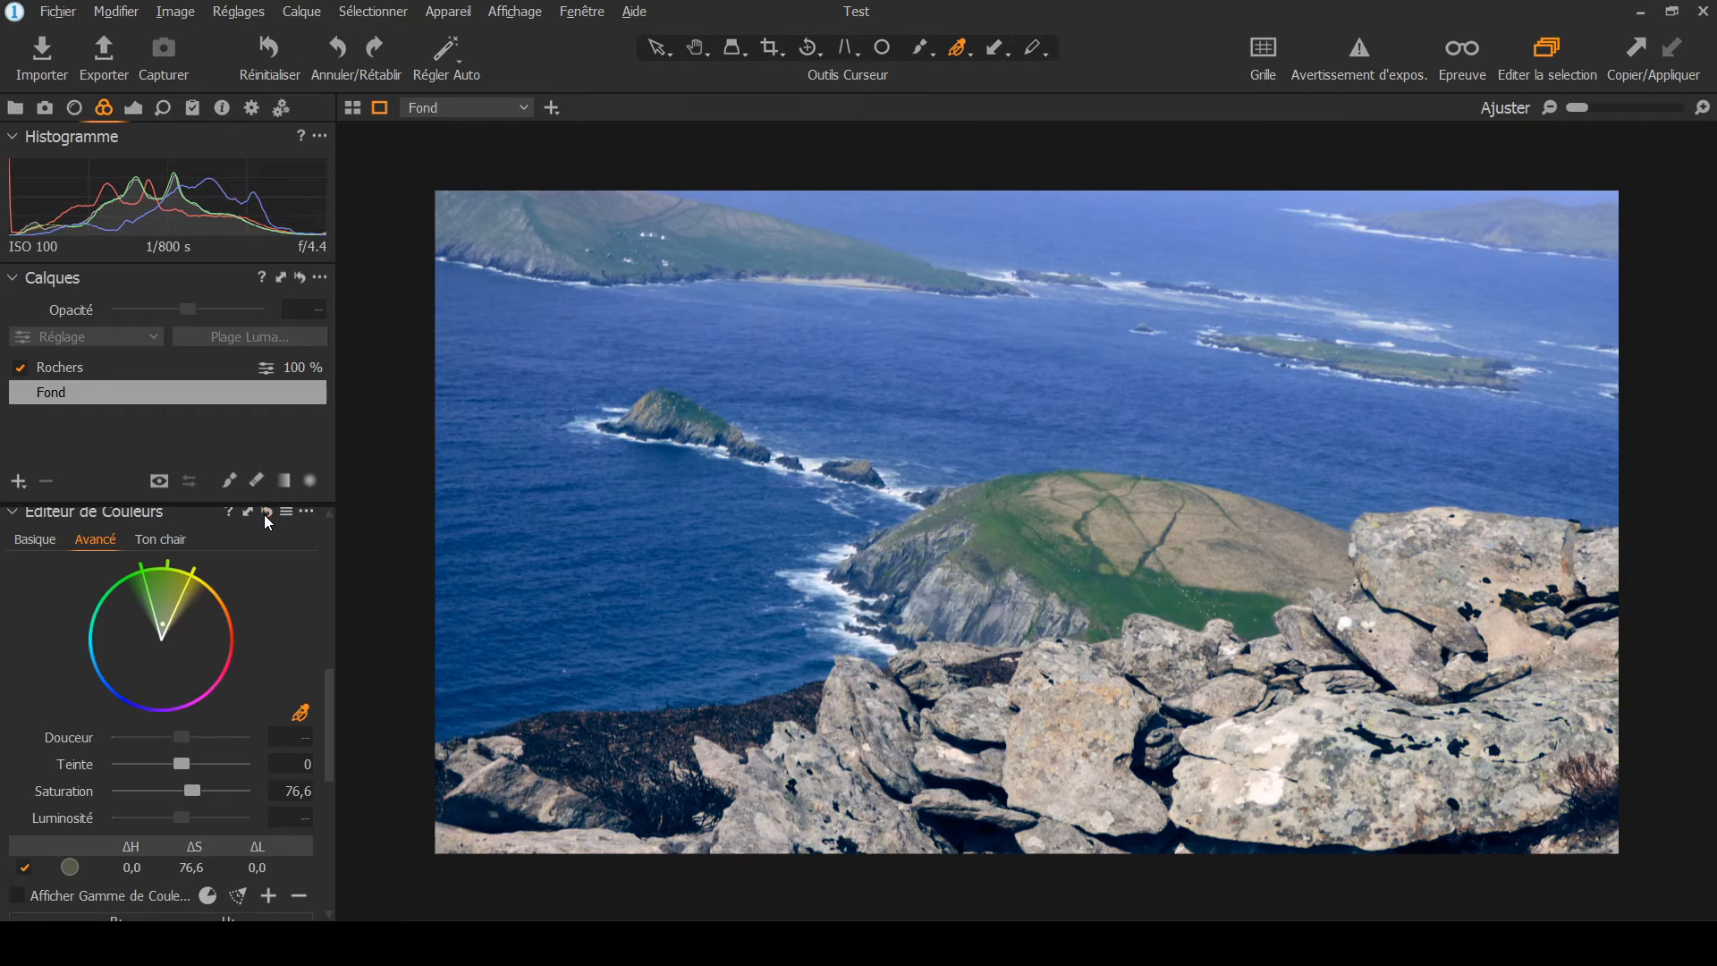
{"action": "left_click", "coordinate": [265, 515], "text": "alt"}
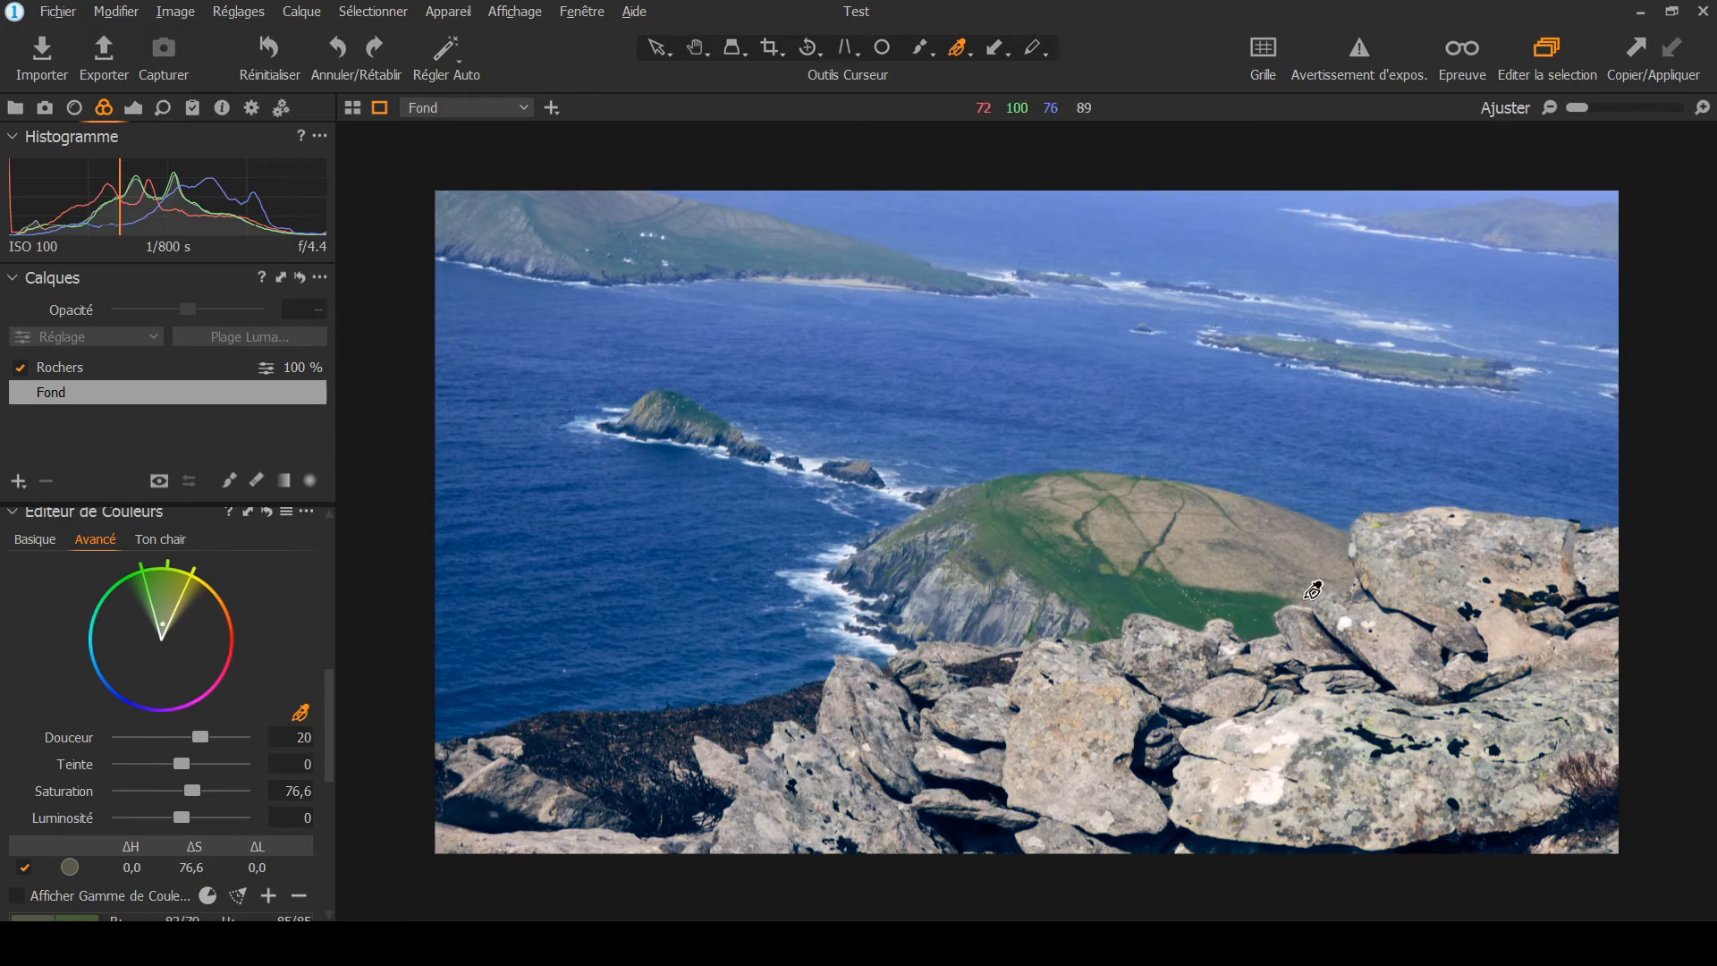
Sample the hill's dry brown grass, extend its range to the wheel's edge, and set Saturation to 96,4 with Luminosité at 0.
{"action": "left_click", "coordinate": [1193, 522]}
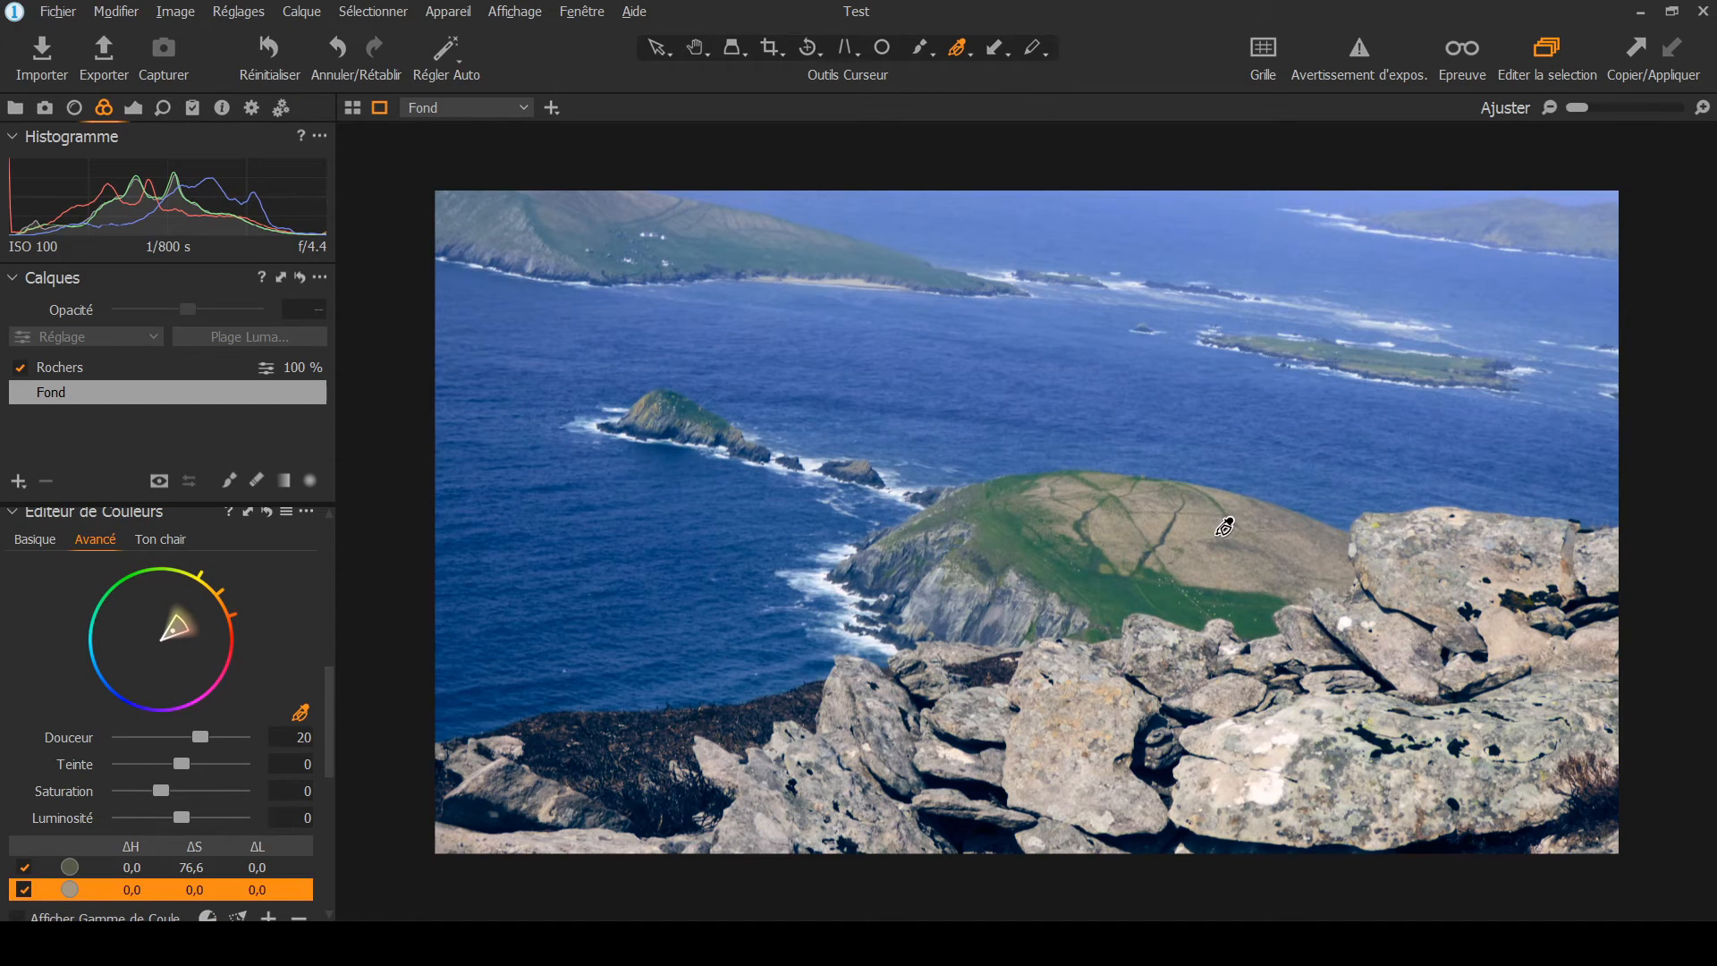
{"action": "left_click_drag", "start_coordinate": [185, 621], "coordinate": [354, 564]}
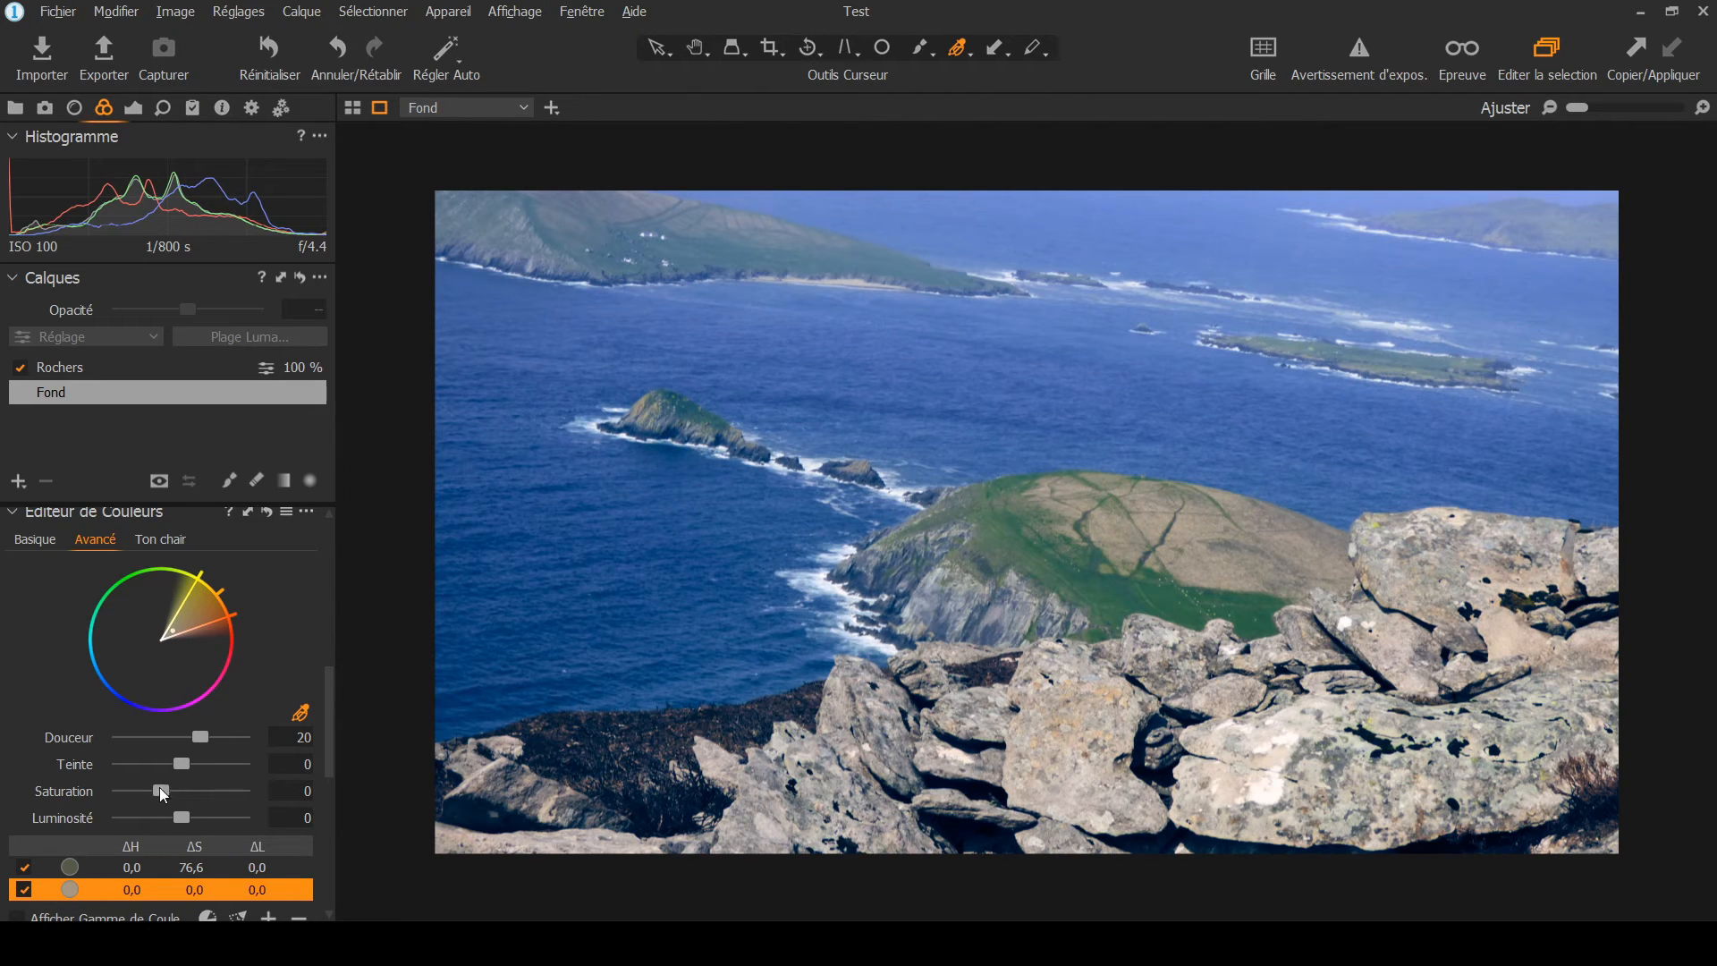
{"action": "left_click_drag", "start_coordinate": [162, 789], "coordinate": [241, 792]}
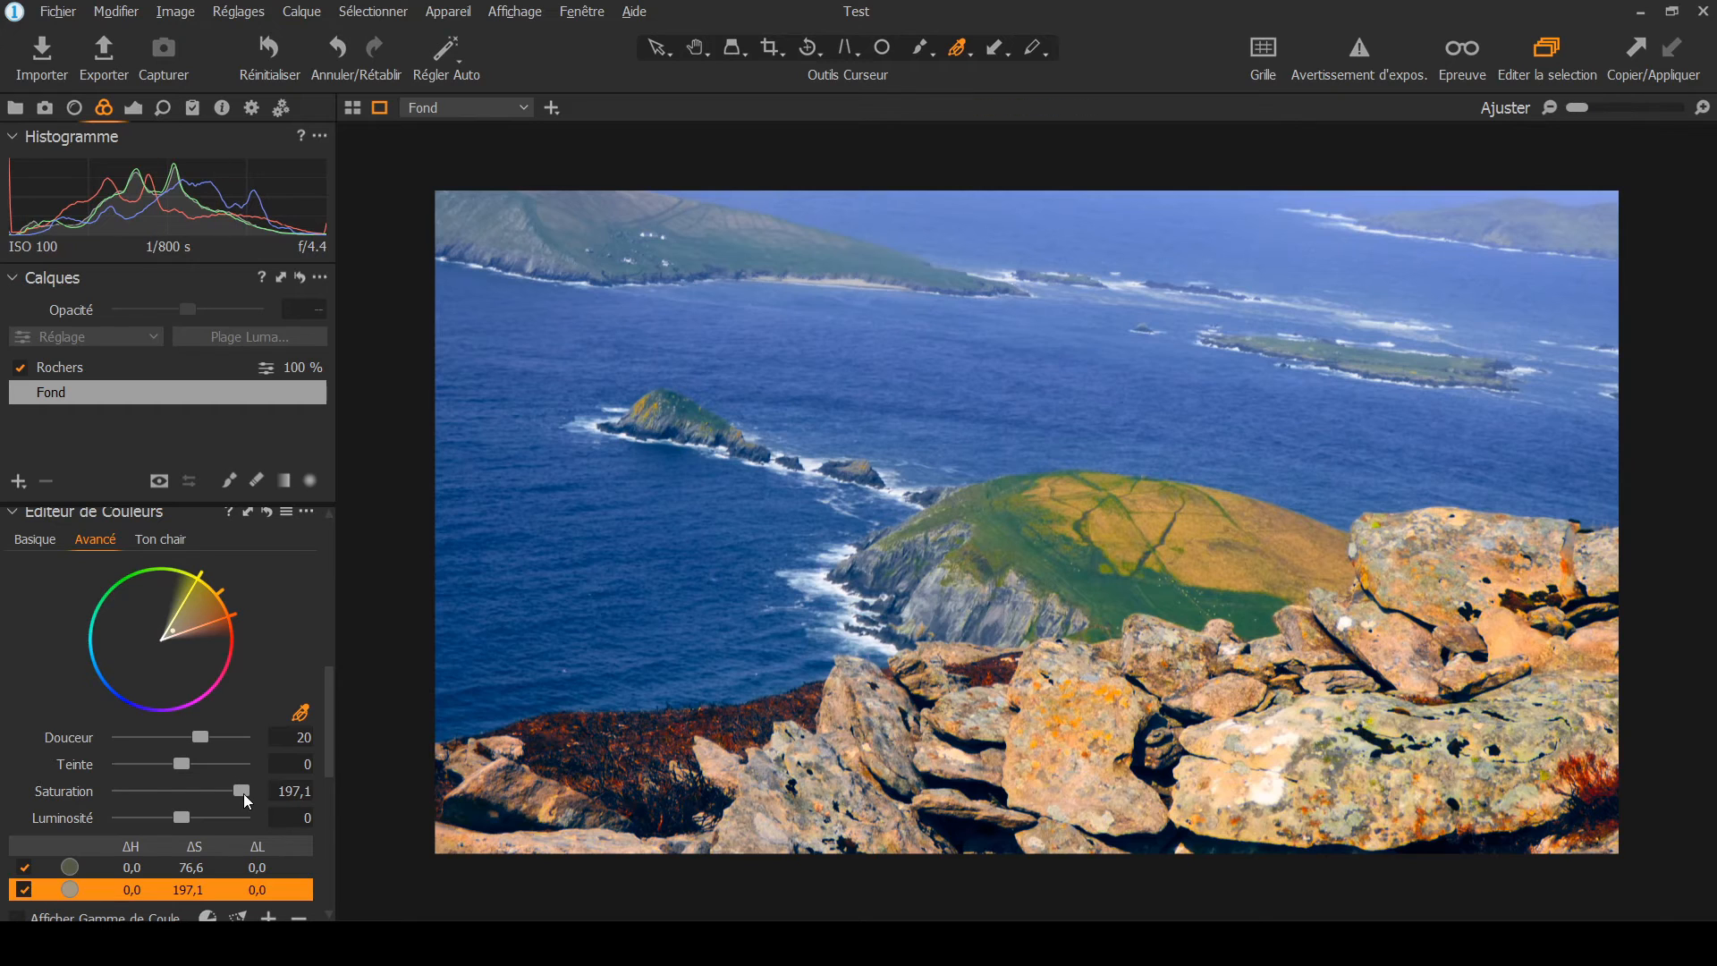
{"action": "left_click_drag", "start_coordinate": [243, 792], "coordinate": [172, 779]}
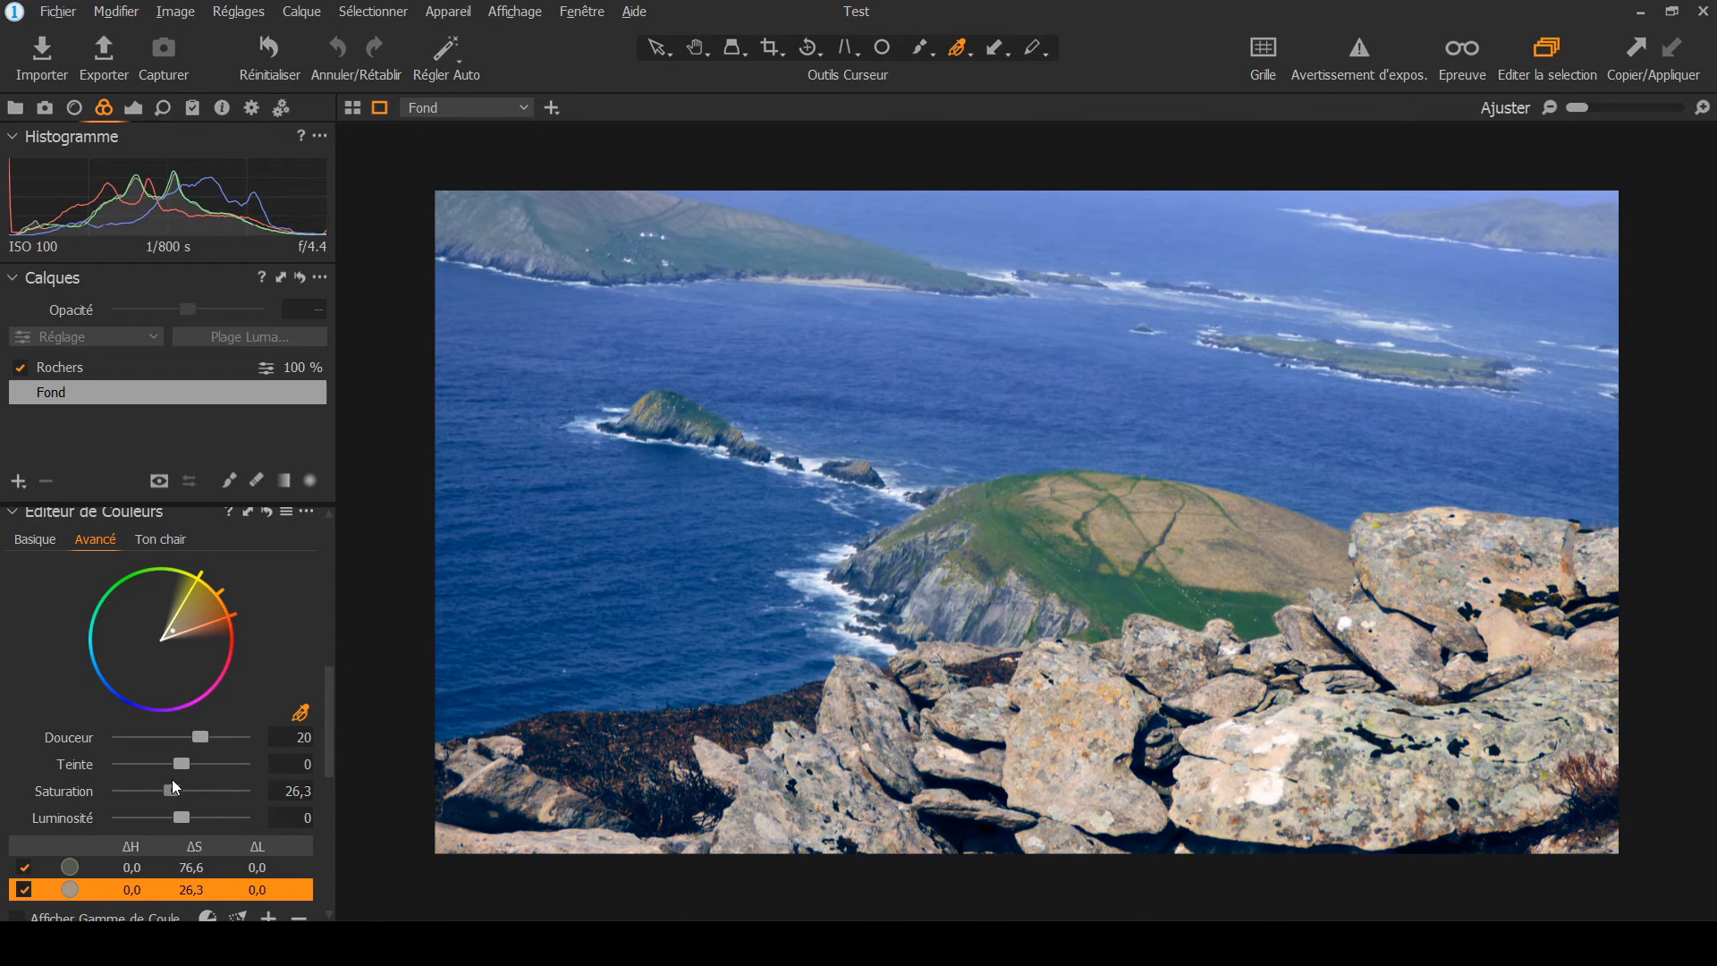
{"action": "left_click", "coordinate": [195, 765]}
{"action": "double_click", "coordinate": [175, 762]}
{"action": "double_click", "coordinate": [173, 787]}
{"action": "left_click_drag", "start_coordinate": [165, 790], "coordinate": [202, 790]}
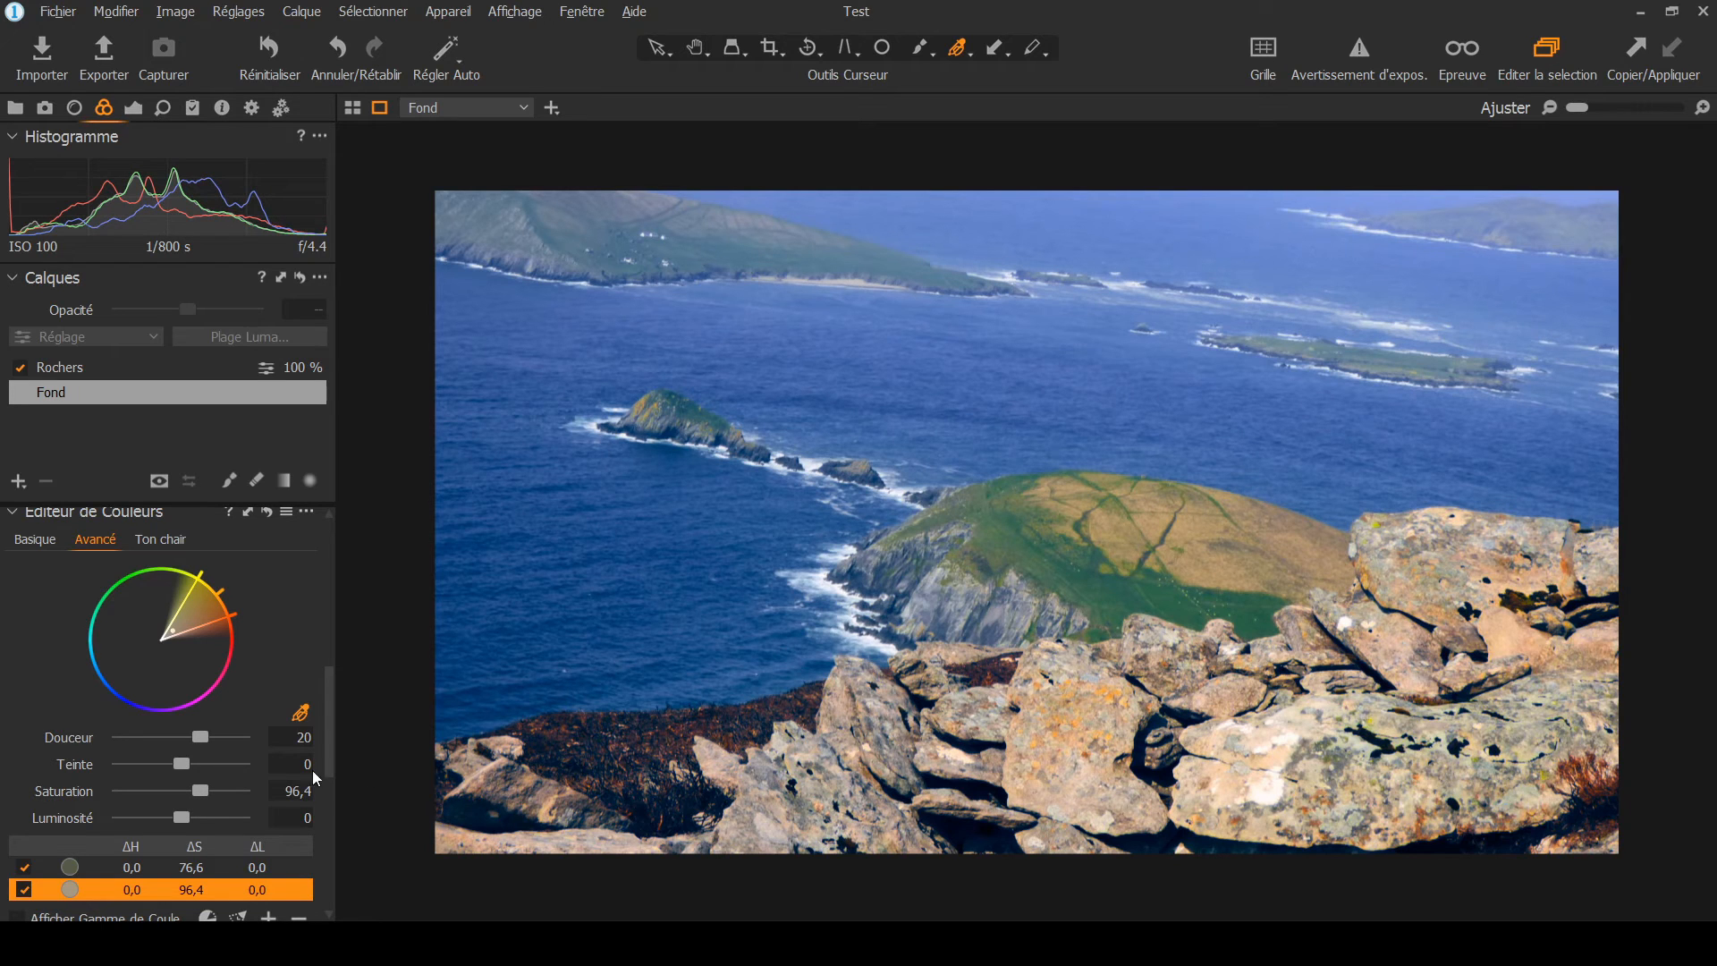
{"action": "mouse_move", "coordinate": [186, 814]}
{"action": "left_mouse_down"}
{"action": "mouse_move", "coordinate": [265, 818]}
{"action": "mouse_move", "coordinate": [125, 821]}
{"action": "mouse_move", "coordinate": [212, 826]}
{"action": "mouse_move", "coordinate": [154, 822]}
{"action": "mouse_move", "coordinate": [179, 825]}
{"action": "left_mouse_up"}
{"action": "double_click", "coordinate": [200, 822]}
Sample the dark heather beside the rocks, extend its colour range, and set Saturation to 35 and Luminosité to 38.
{"action": "left_click", "coordinate": [615, 722]}
{"action": "mouse_move", "coordinate": [198, 633]}
{"action": "left_mouse_down"}
{"action": "mouse_move", "coordinate": [214, 604]}
{"action": "mouse_move", "coordinate": [219, 619]}
{"action": "mouse_move", "coordinate": [206, 591]}
{"action": "mouse_move", "coordinate": [216, 620]}
{"action": "left_mouse_up"}
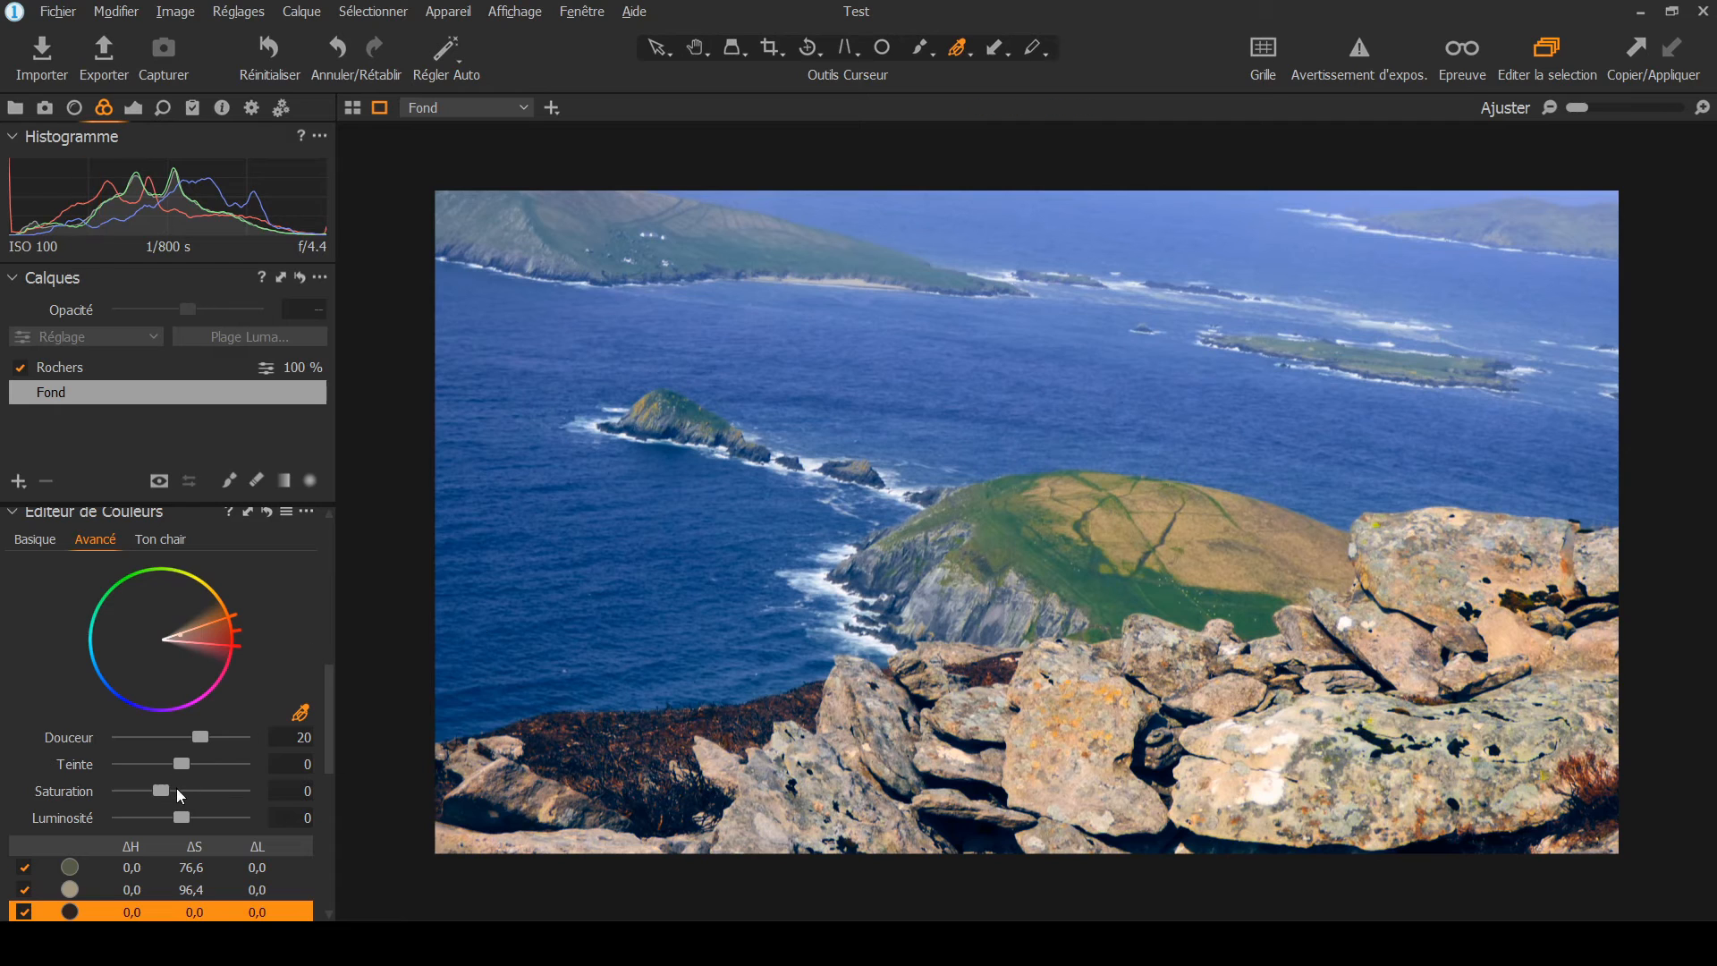
{"action": "mouse_move", "coordinate": [165, 787]}
{"action": "left_mouse_down"}
{"action": "mouse_move", "coordinate": [254, 786]}
{"action": "mouse_move", "coordinate": [174, 789]}
{"action": "mouse_move", "coordinate": [225, 801]}
{"action": "mouse_move", "coordinate": [156, 782]}
{"action": "mouse_move", "coordinate": [175, 795]}
{"action": "left_mouse_up"}
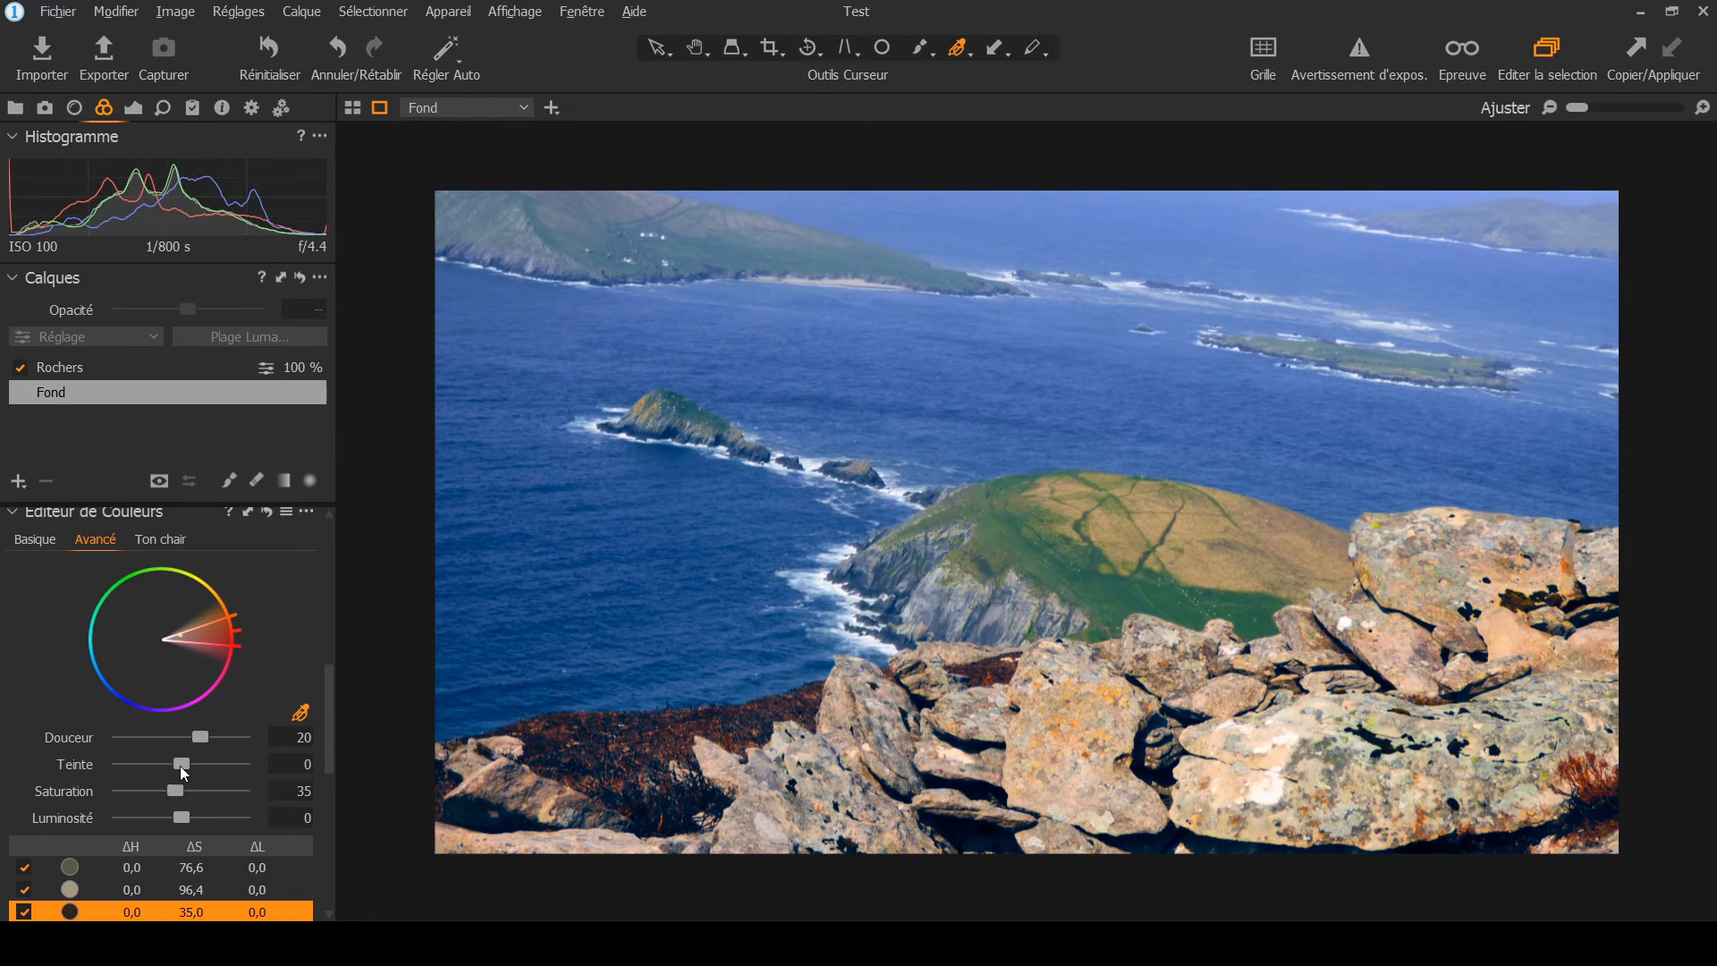
{"action": "mouse_move", "coordinate": [179, 817]}
{"action": "left_mouse_down"}
{"action": "mouse_move", "coordinate": [276, 819]}
{"action": "mouse_move", "coordinate": [169, 824]}
{"action": "mouse_move", "coordinate": [186, 824]}
{"action": "left_mouse_up"}
{"action": "double_click", "coordinate": [190, 819]}
{"action": "left_click_drag", "start_coordinate": [179, 817], "coordinate": [205, 820]}
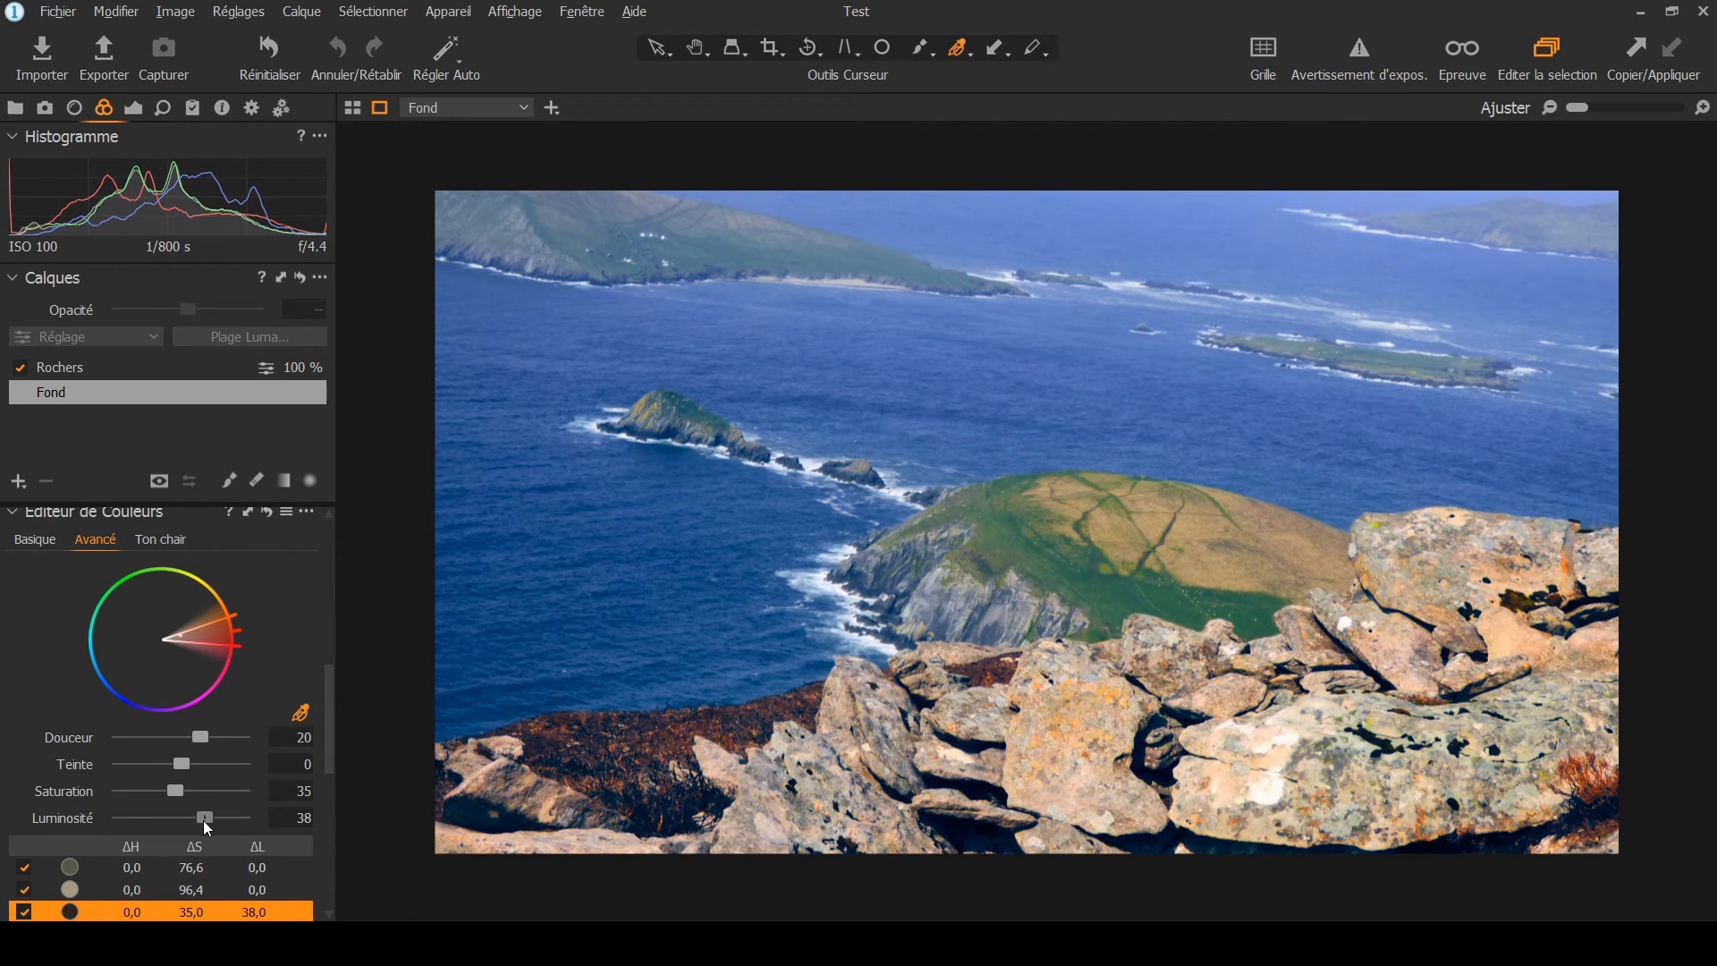
Compare the photo with and without the Editeur de Couleurs adjustments and review the list of sampled colour ranges.
{"action": "left_click", "coordinate": [268, 511]}
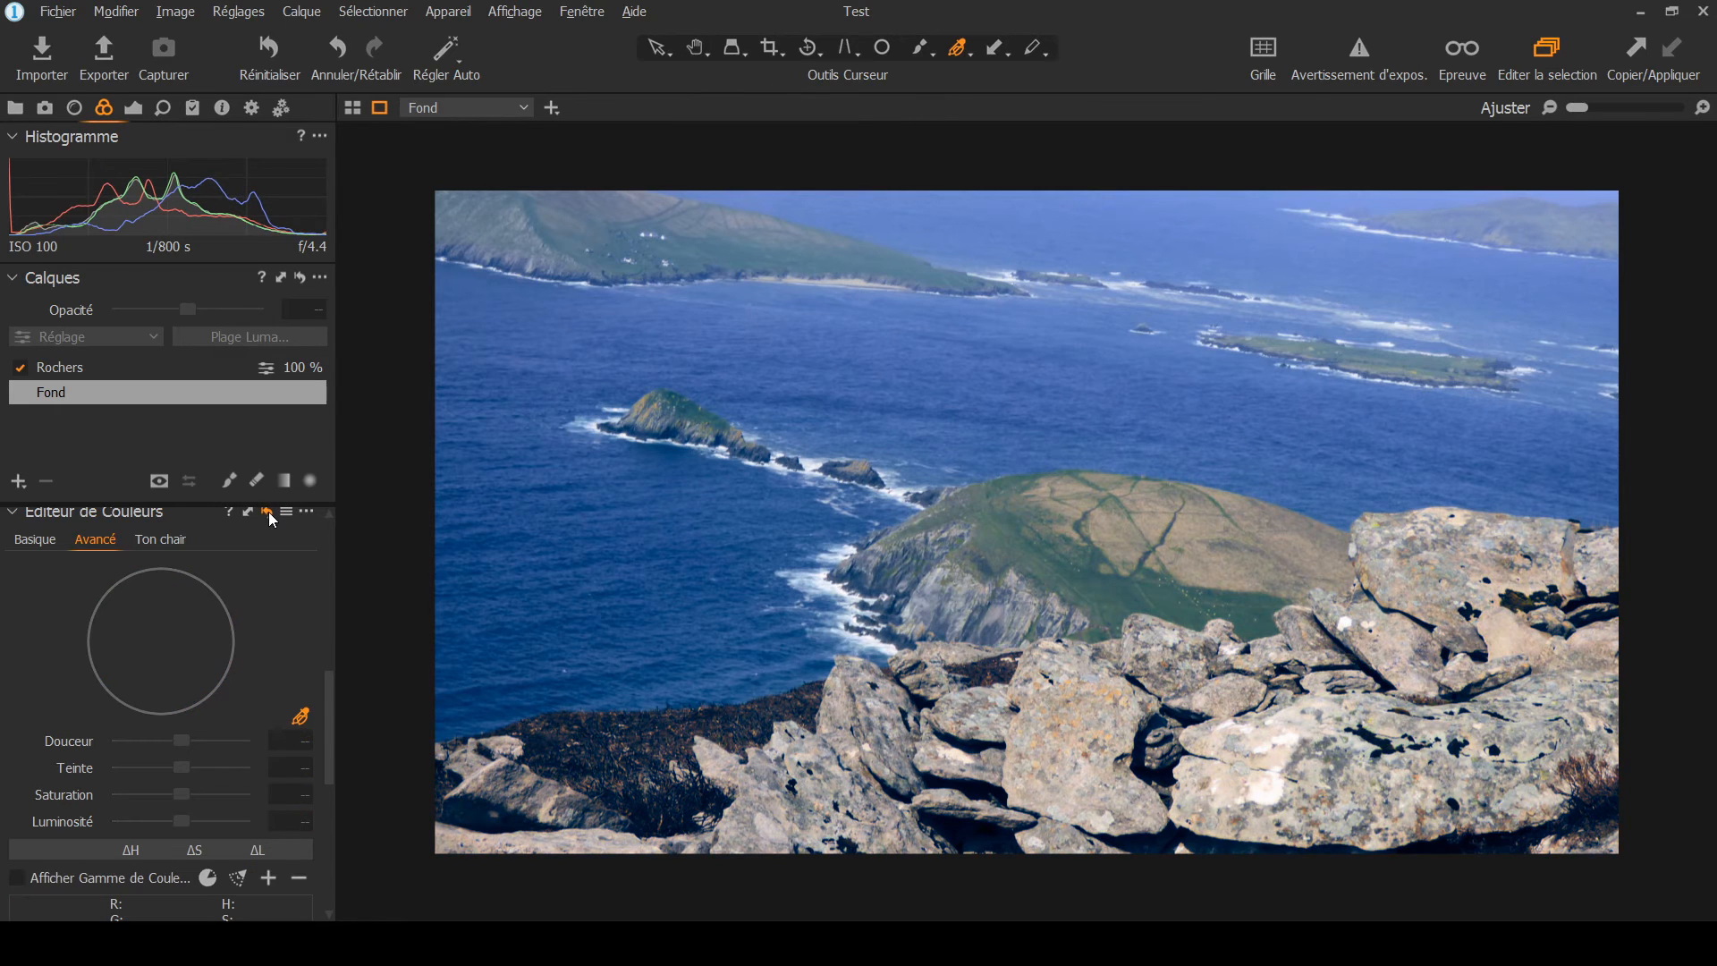
{"action": "left_click_drag", "start_coordinate": [268, 519], "coordinate": [270, 516]}
{"action": "left_click", "coordinate": [268, 514]}
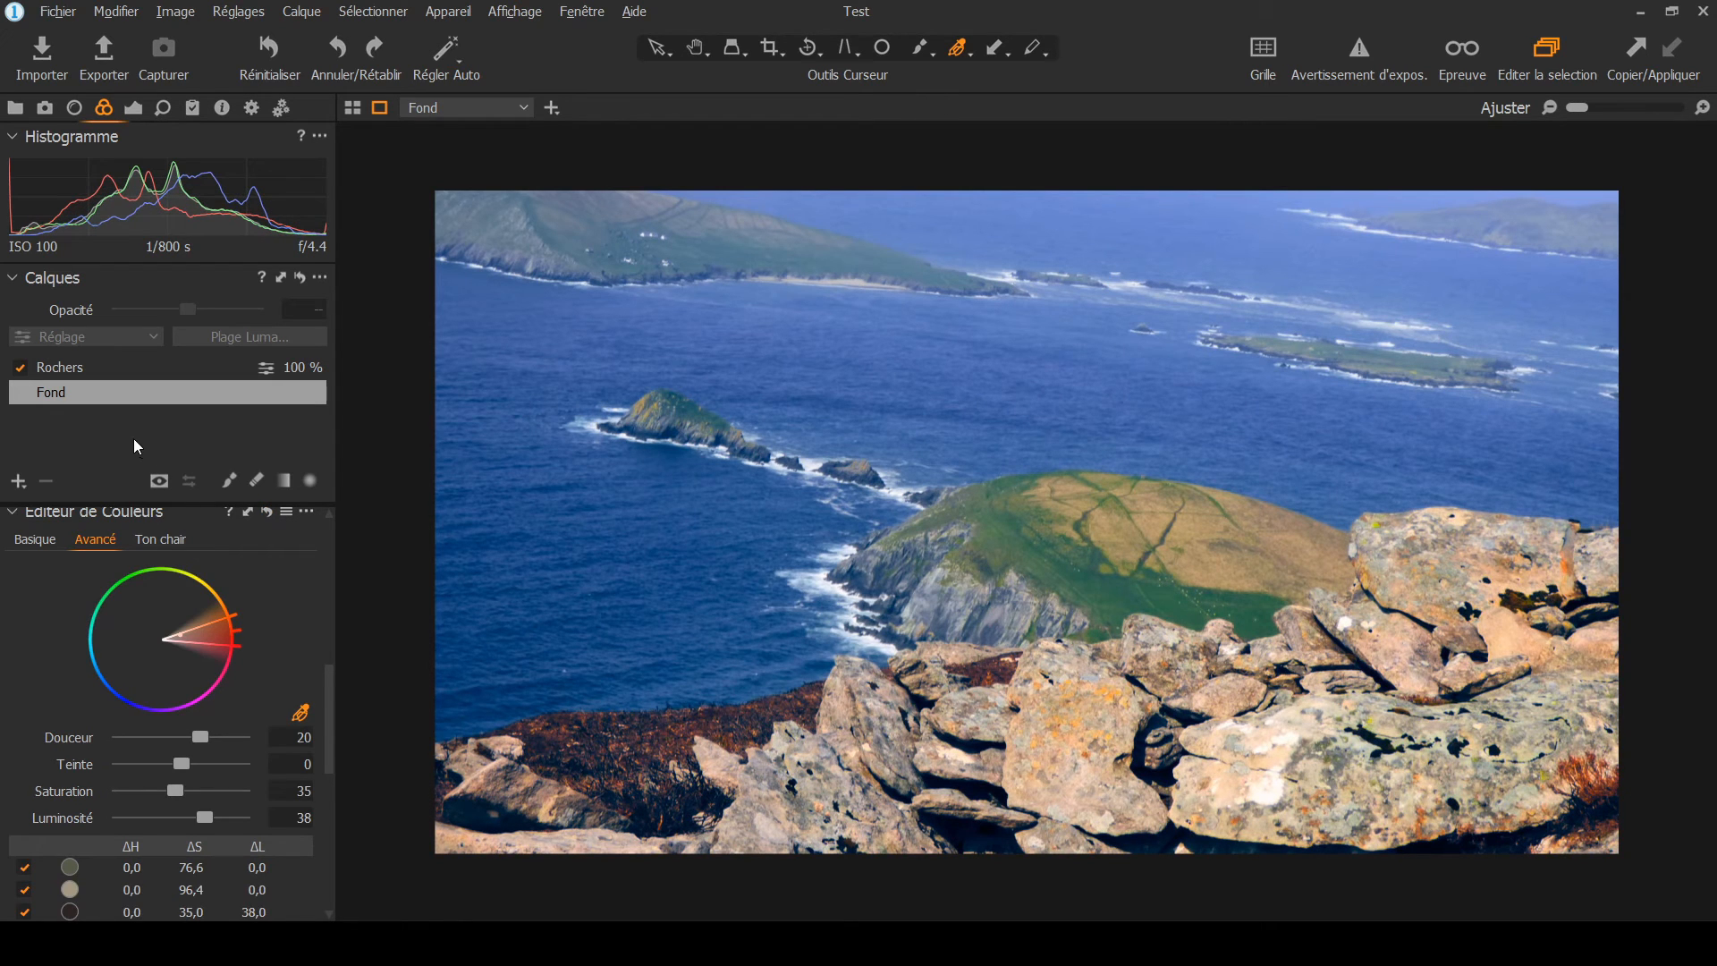
{"action": "scroll", "coordinate": [18, 696], "scroll_direction": "down", "scroll_amount": 3}
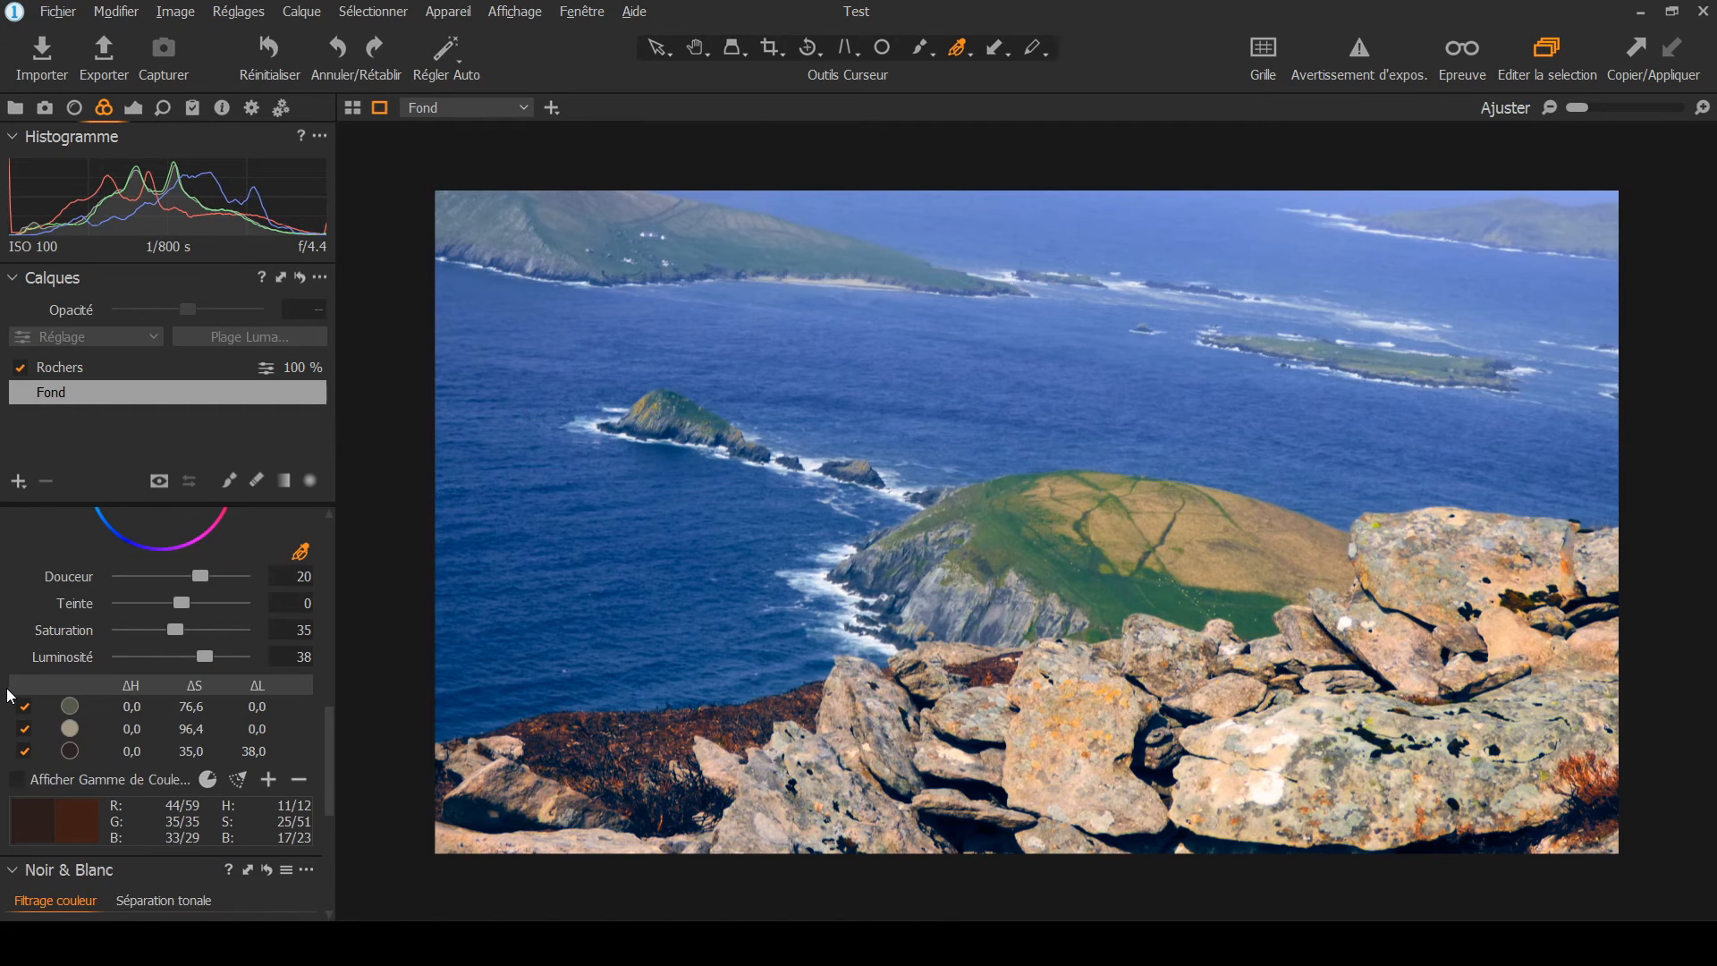
{"action": "scroll", "coordinate": [9, 696], "scroll_direction": "up", "scroll_amount": 3}
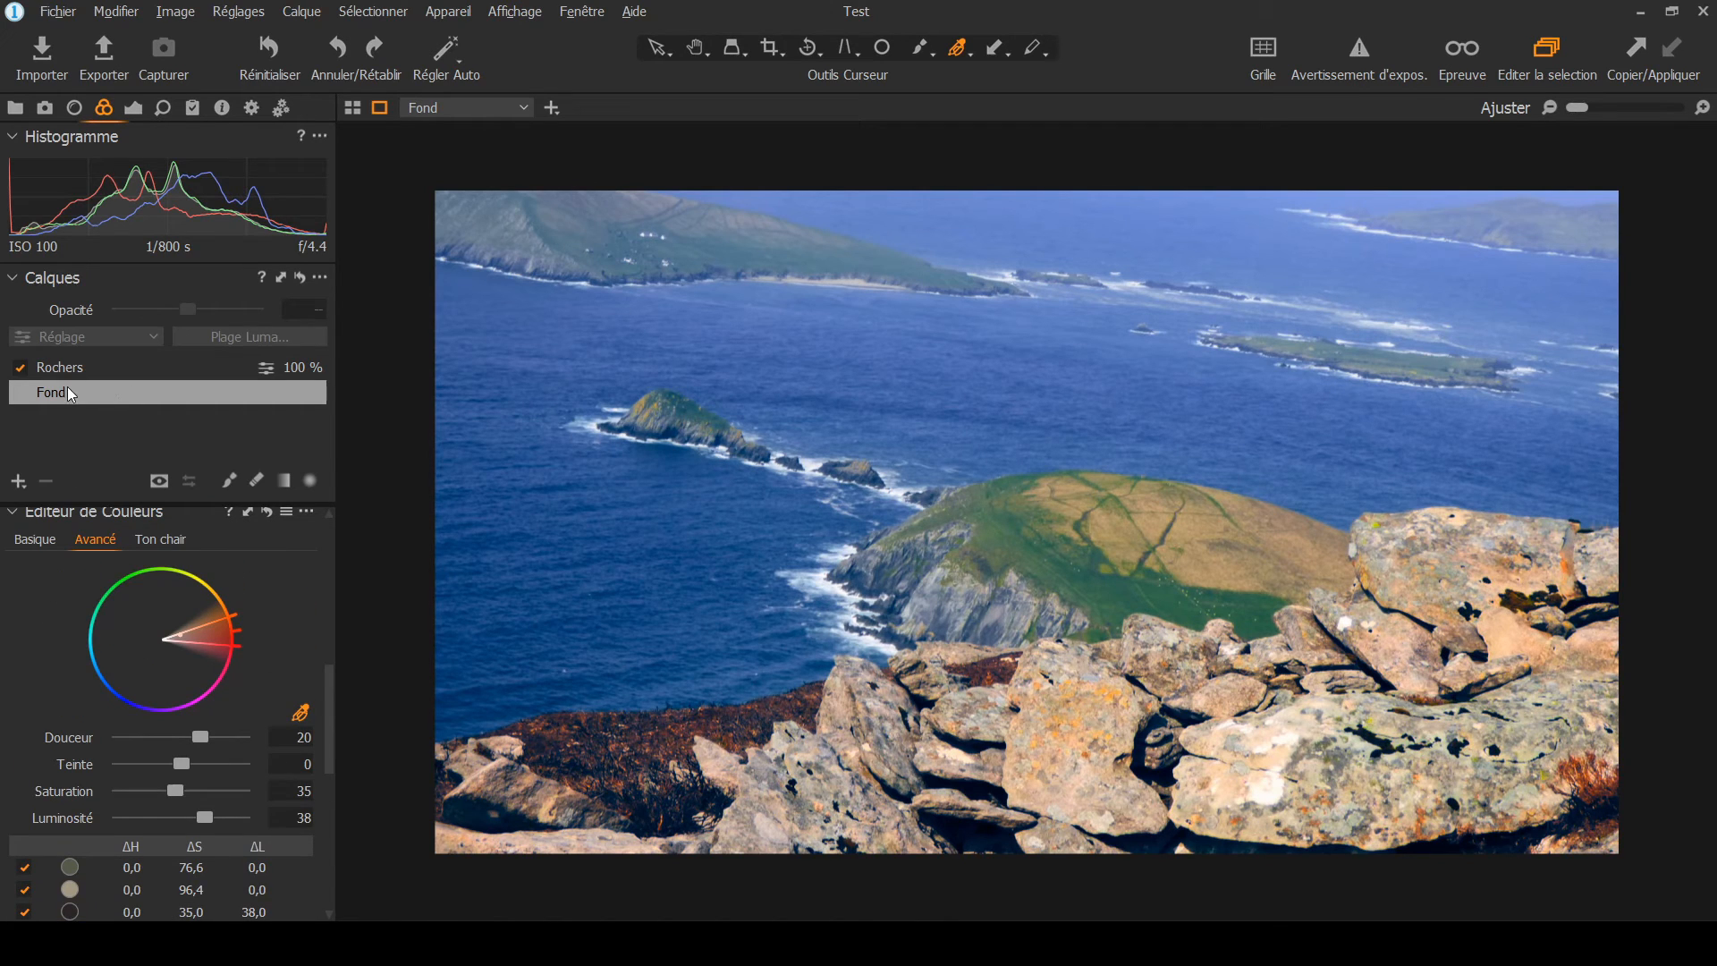
Try varying the Rochers layer's Opacité, leaving it at 100, and reselect the Fond layer.
{"action": "left_click", "coordinate": [83, 367]}
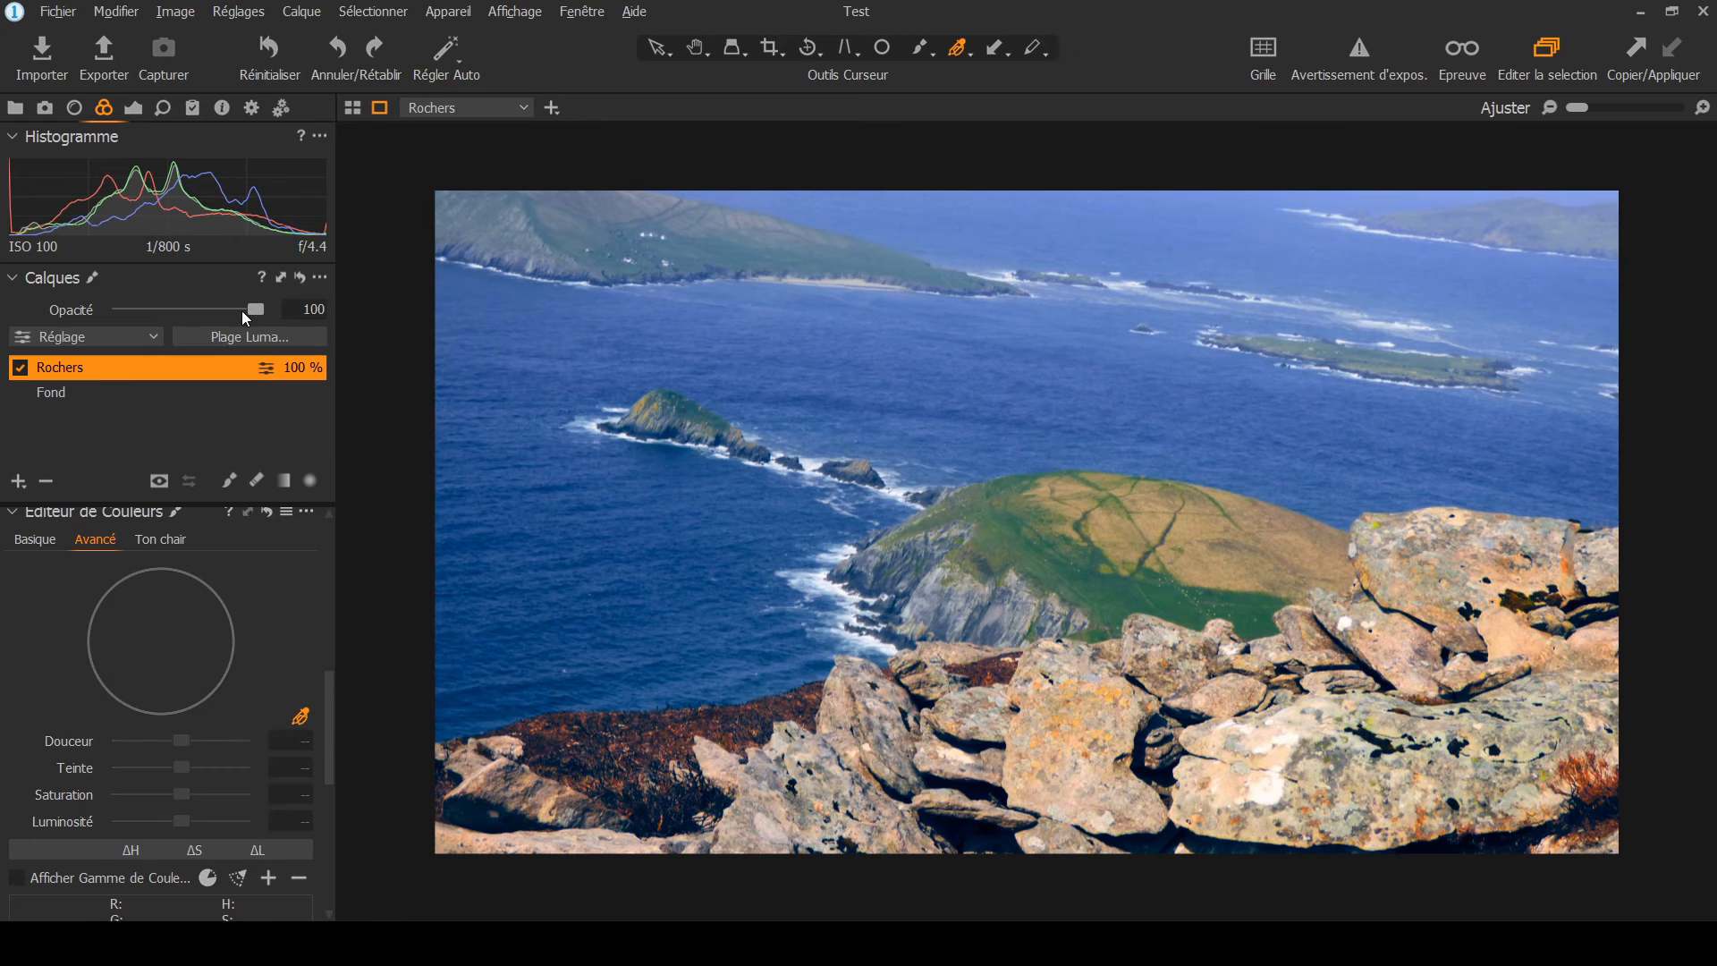
{"action": "mouse_move", "coordinate": [254, 309]}
{"action": "left_mouse_down"}
{"action": "mouse_move", "coordinate": [87, 306]}
{"action": "mouse_move", "coordinate": [338, 292]}
{"action": "mouse_move", "coordinate": [109, 303]}
{"action": "mouse_move", "coordinate": [278, 310]}
{"action": "left_mouse_up"}
{"action": "left_click", "coordinate": [62, 393]}
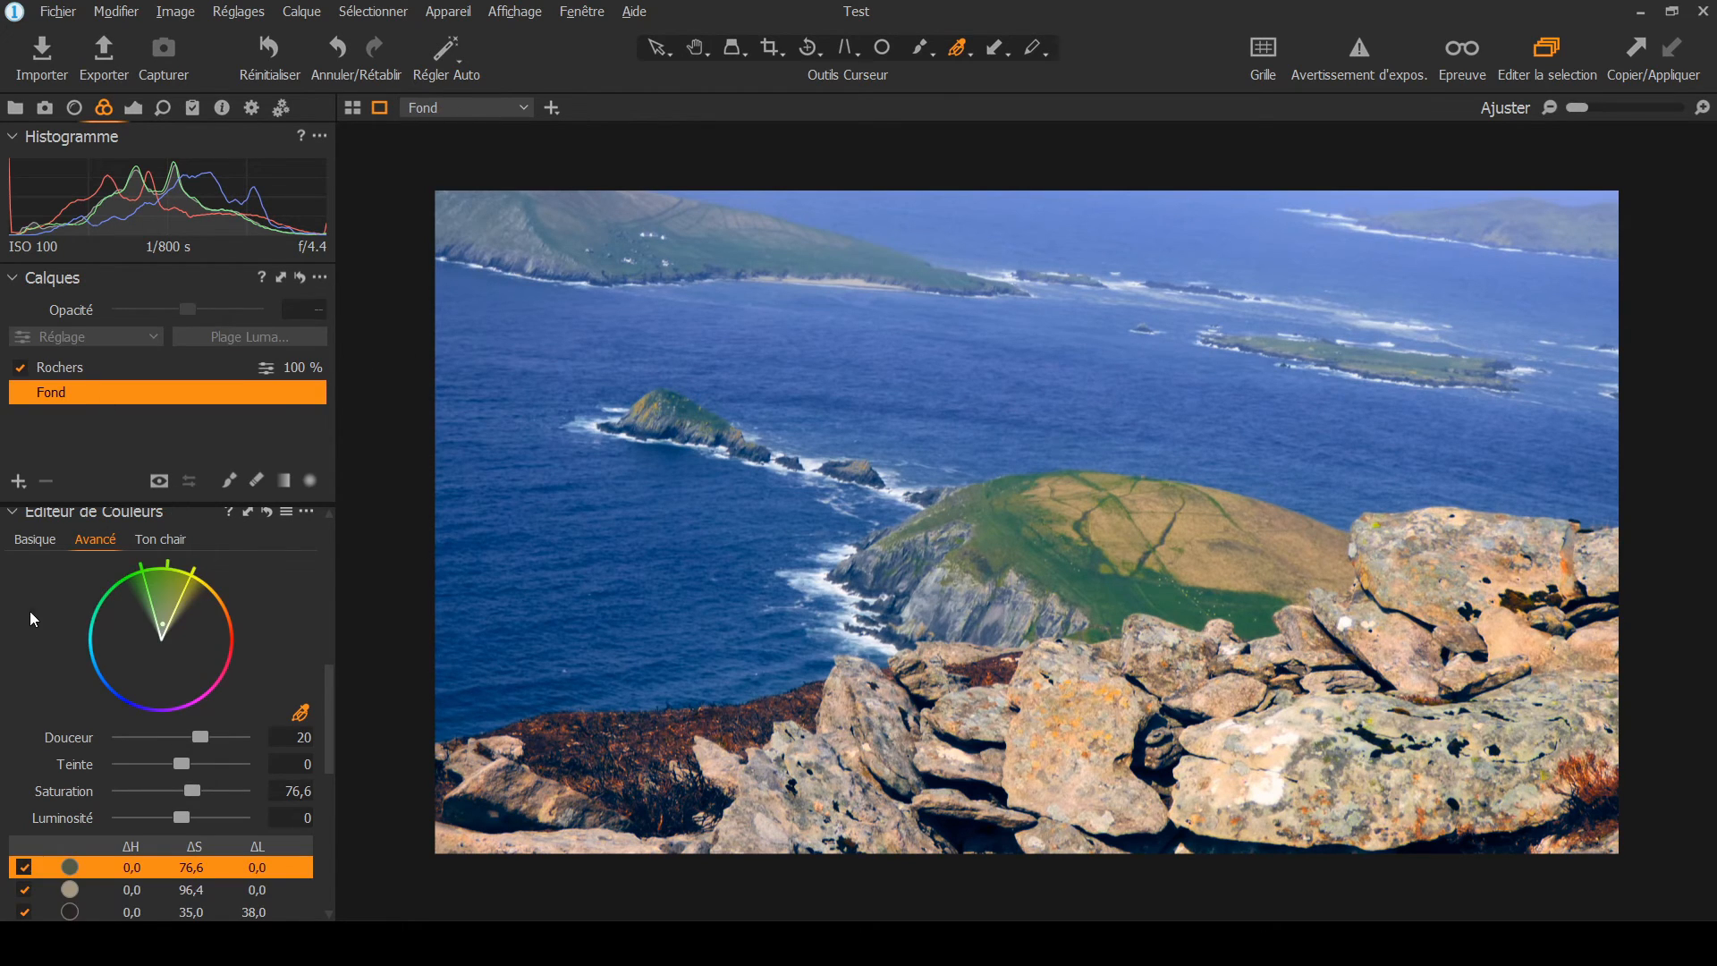
Reselect the dry brown grass colour range and set its Saturation to 81,0.
{"action": "scroll", "coordinate": [43, 688], "scroll_direction": "down", "scroll_amount": 2}
{"action": "left_click", "coordinate": [110, 783]}
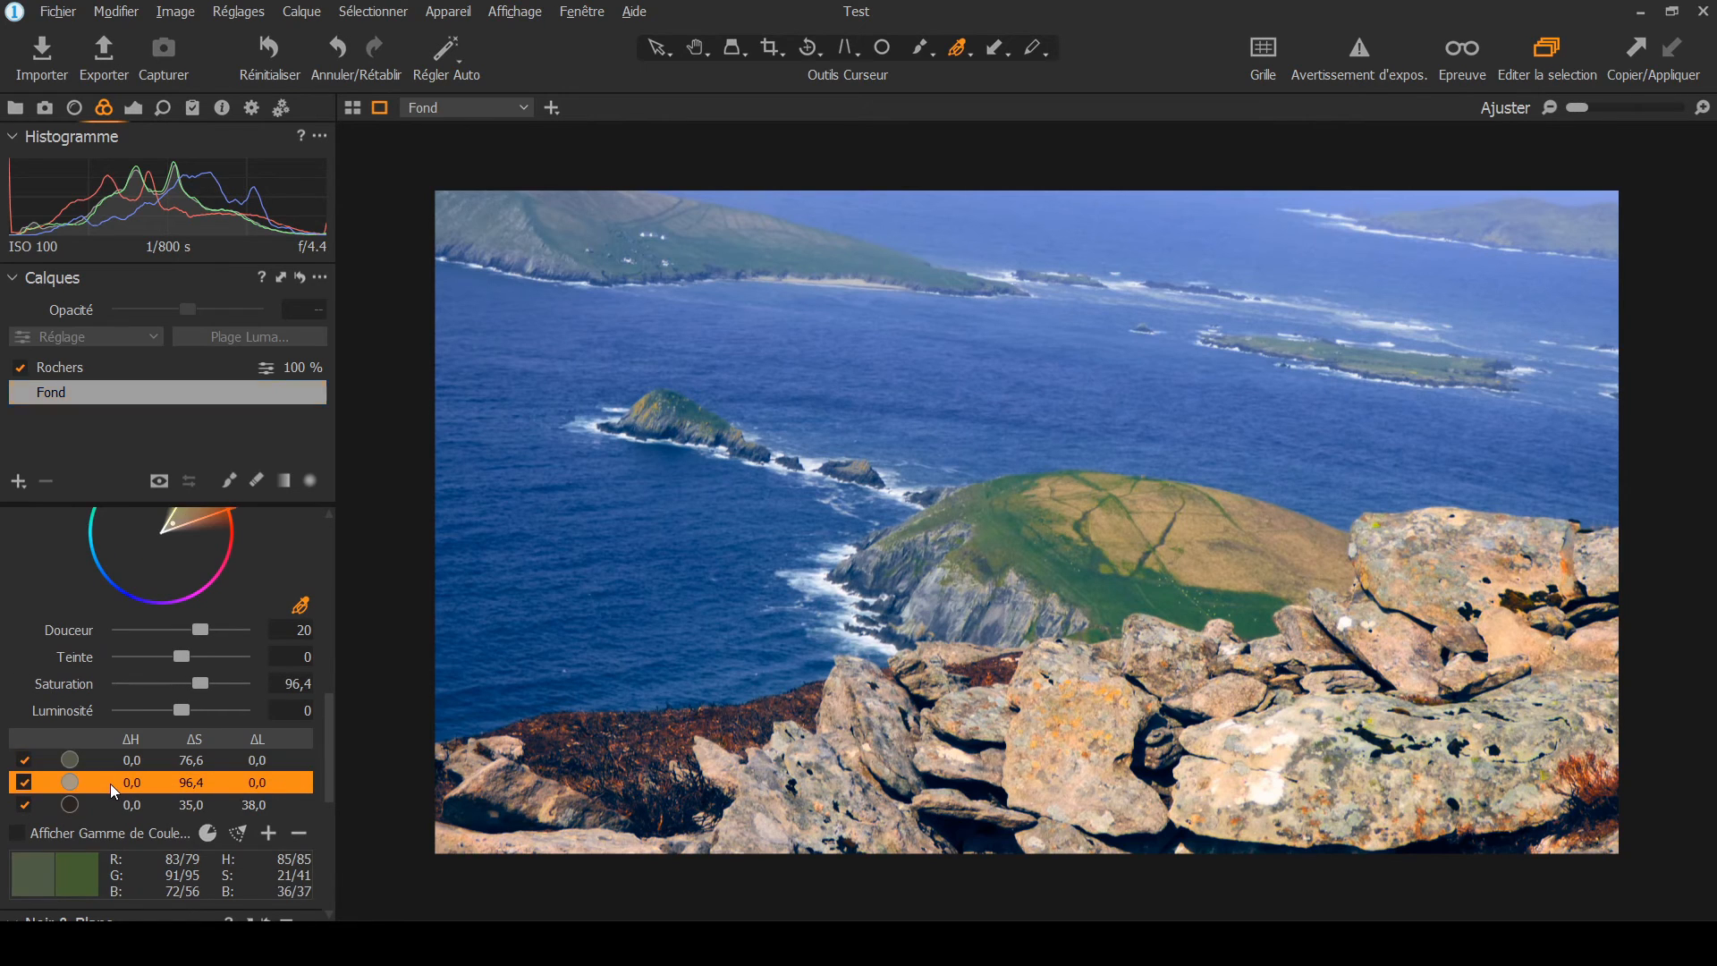
{"action": "scroll", "coordinate": [30, 594], "scroll_direction": "up", "scroll_amount": 1}
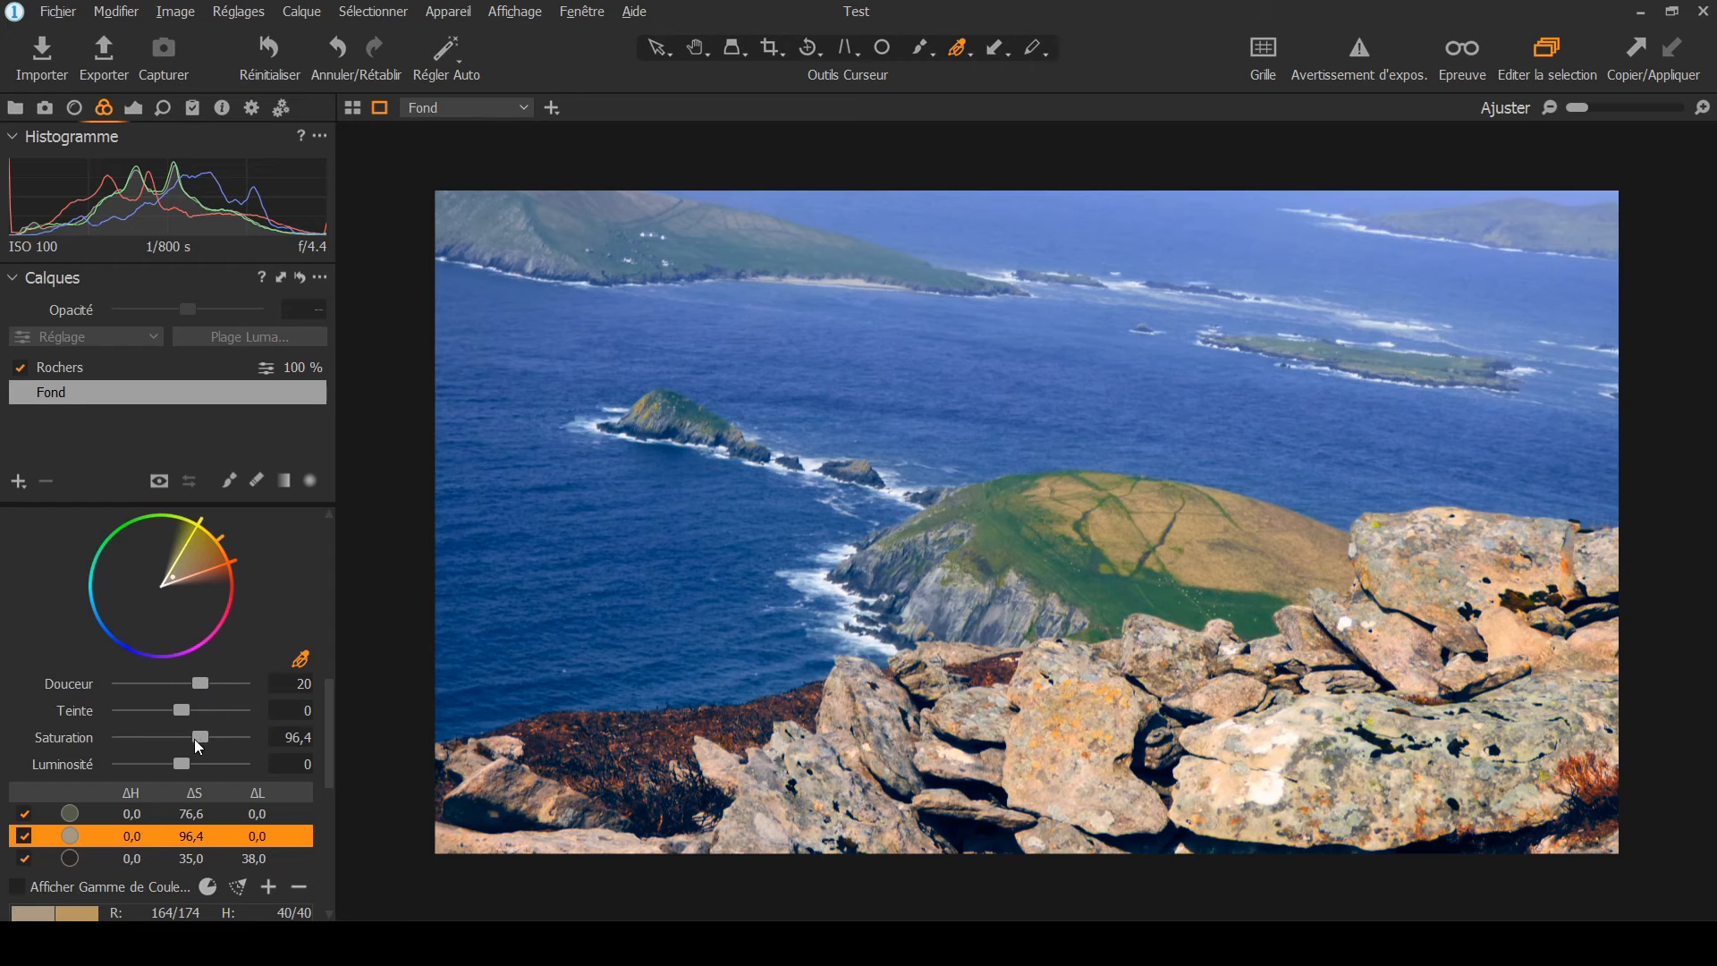
{"action": "left_click_drag", "start_coordinate": [193, 738], "coordinate": [188, 742]}
Select the dark heather colour range and set its Saturation to 24,1.
{"action": "scroll", "coordinate": [238, 705], "scroll_direction": "down", "scroll_amount": 2}
{"action": "left_click", "coordinate": [71, 752]}
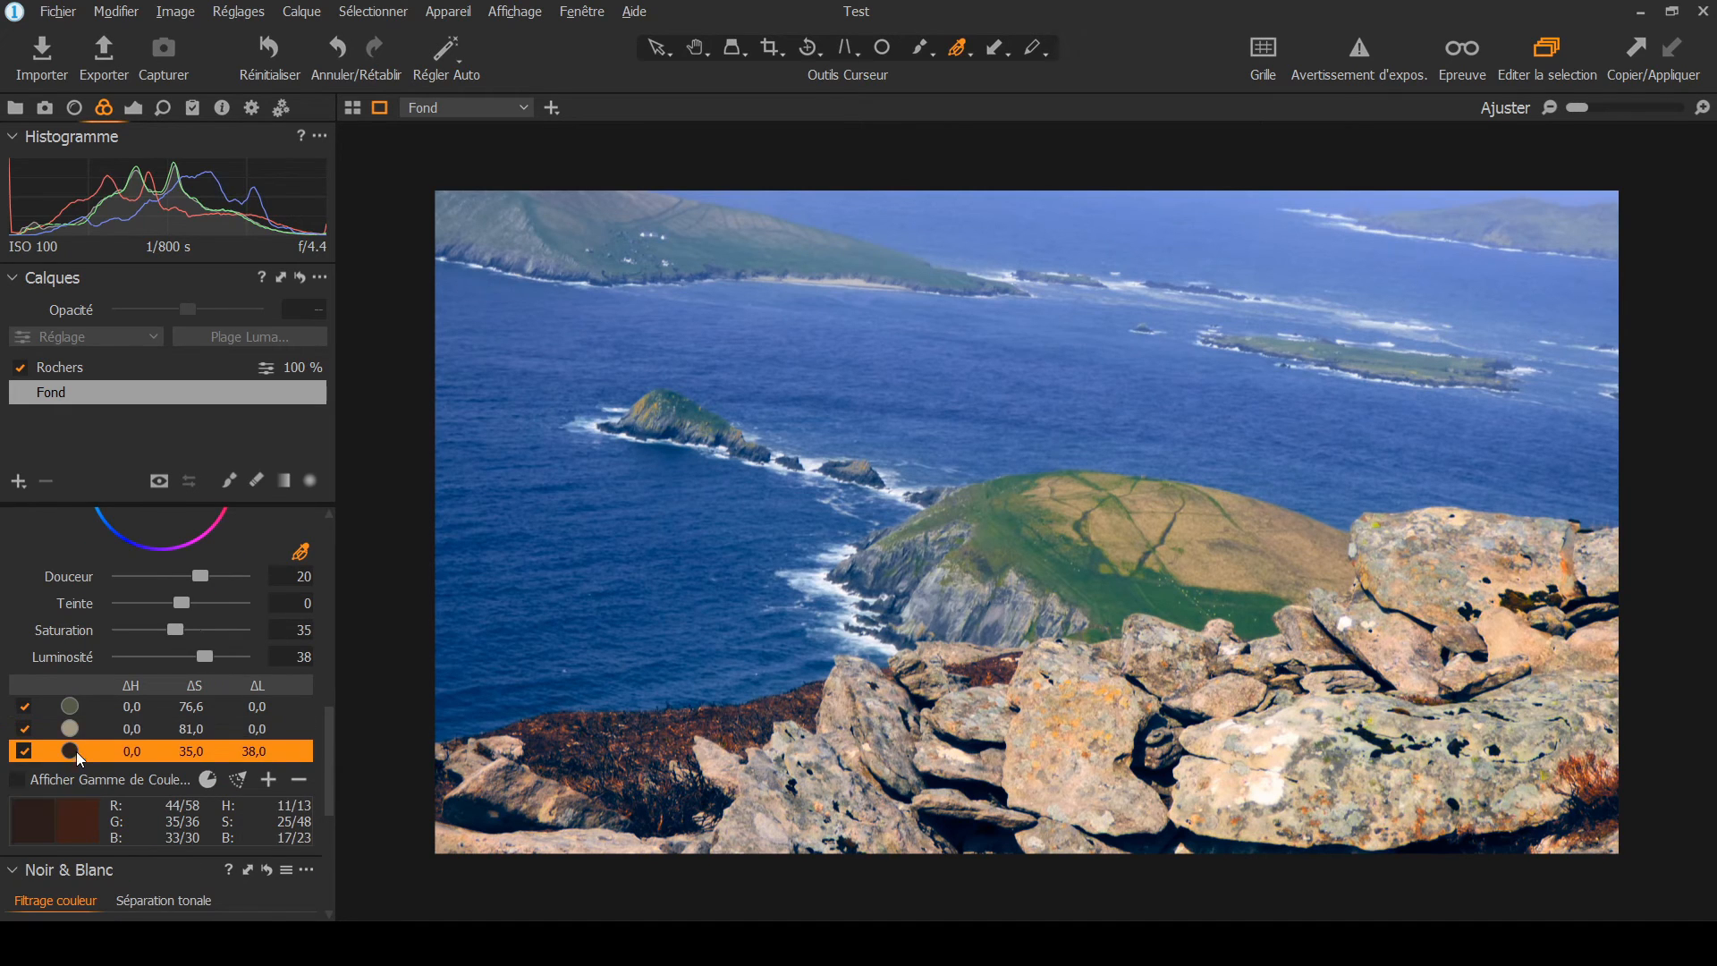
{"action": "left_click_drag", "start_coordinate": [179, 628], "coordinate": [174, 628]}
Sample the blue of the sea as a new colour range and set its Luminosité to -7,3 and Teinte to -7,4.
{"action": "scroll", "coordinate": [143, 599], "scroll_direction": "up", "scroll_amount": 5}
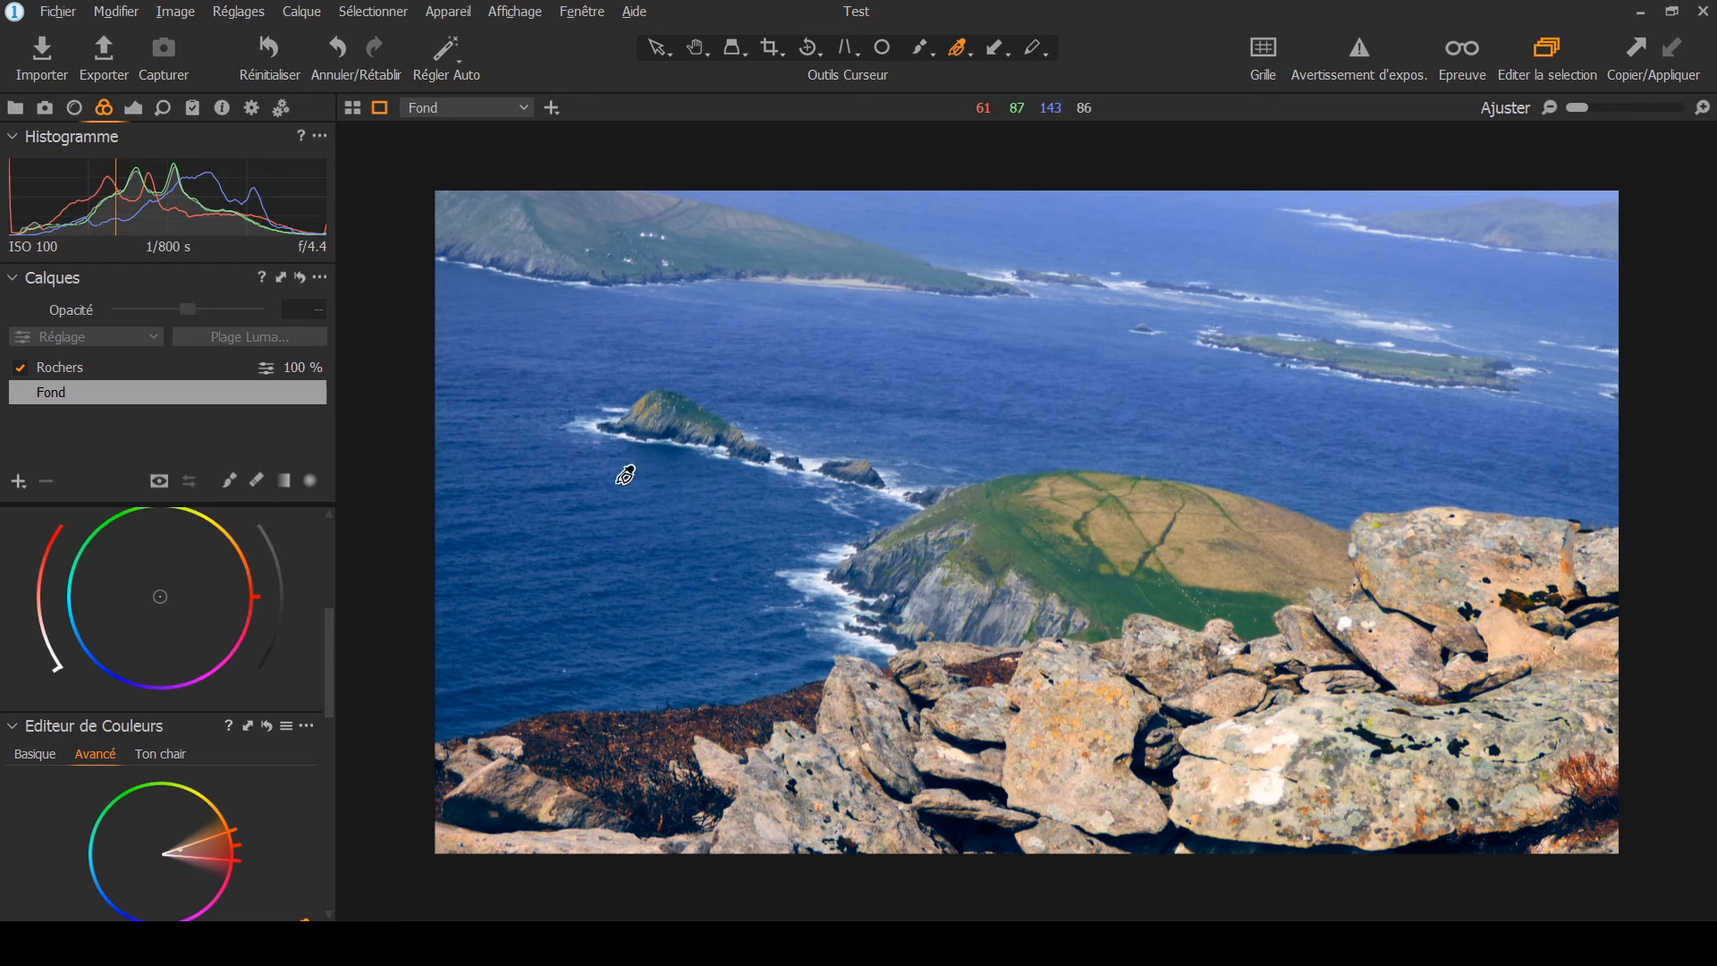
{"action": "scroll", "coordinate": [279, 640], "scroll_direction": "down", "scroll_amount": 2}
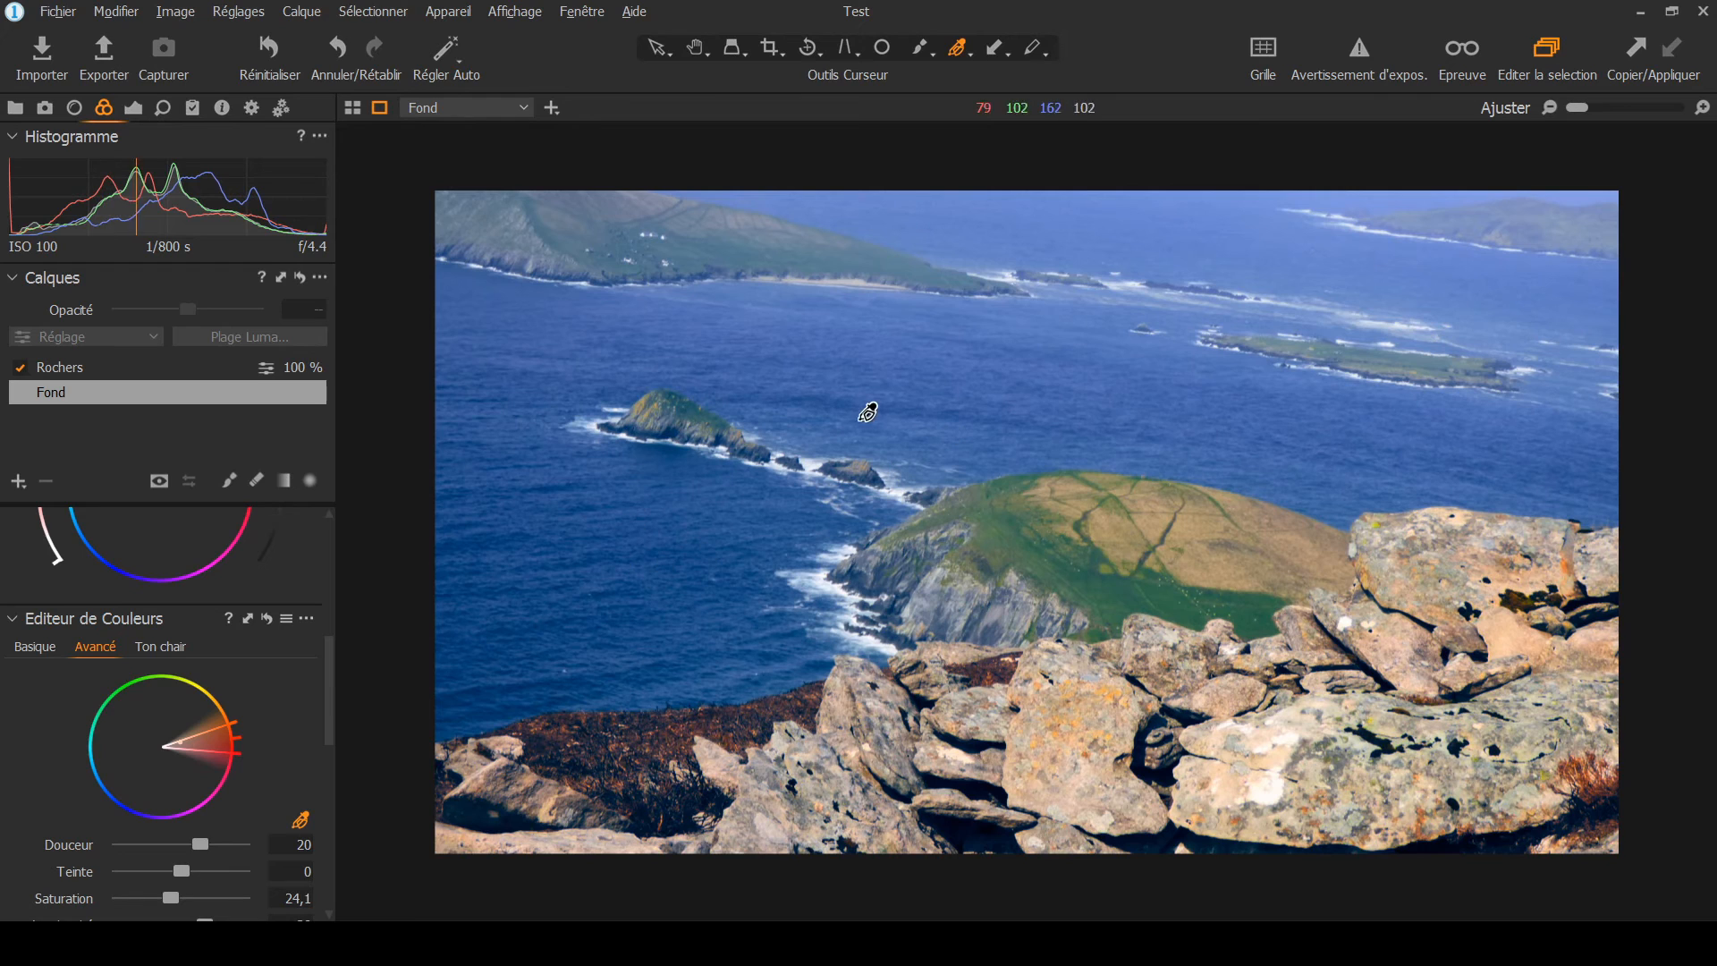
{"action": "left_click", "coordinate": [833, 371]}
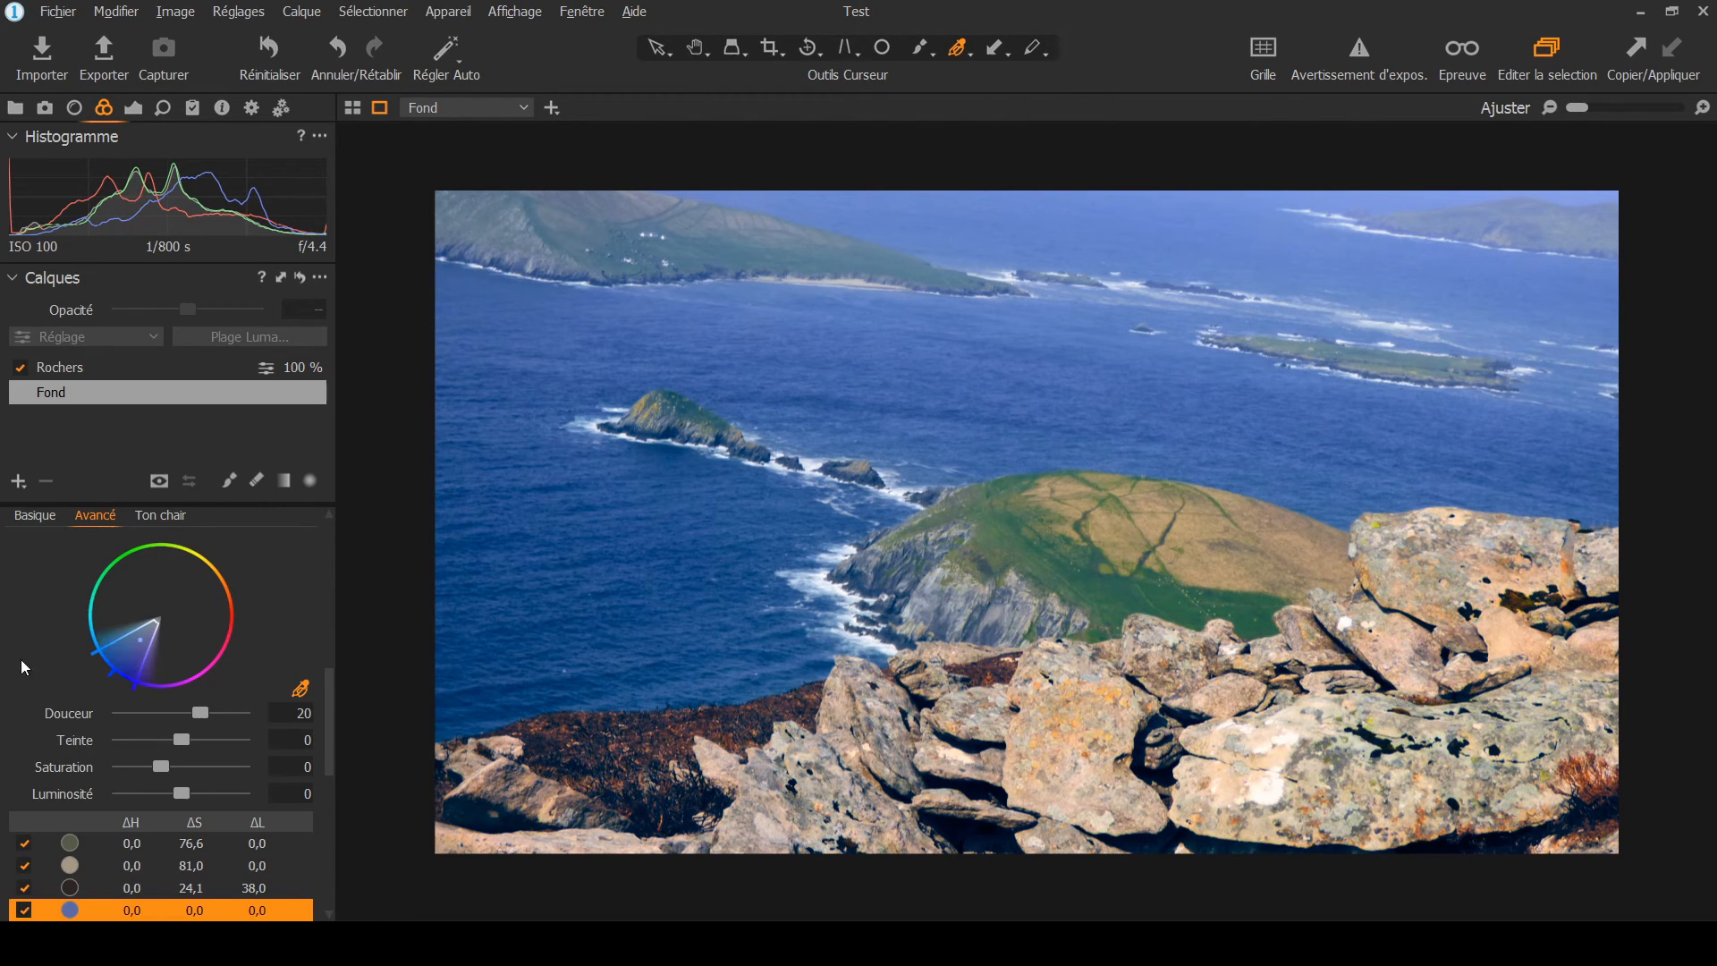
{"action": "scroll", "coordinate": [165, 640], "scroll_direction": "down", "scroll_amount": 1}
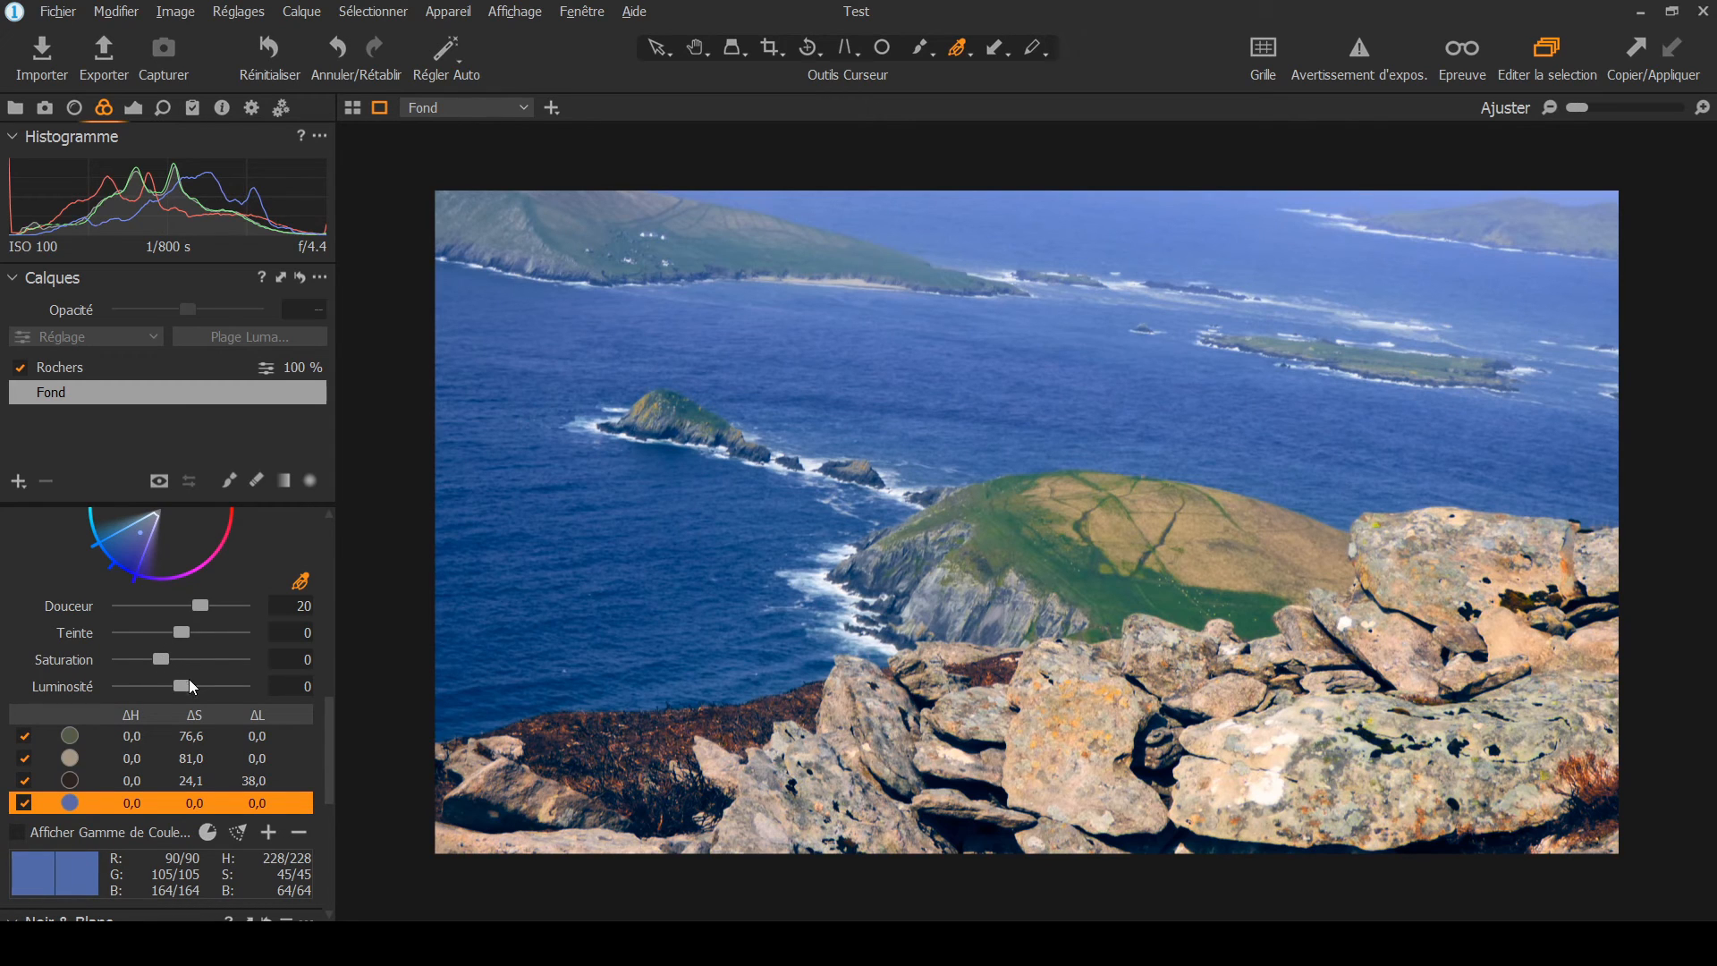
{"action": "left_click_drag", "start_coordinate": [184, 686], "coordinate": [169, 635]}
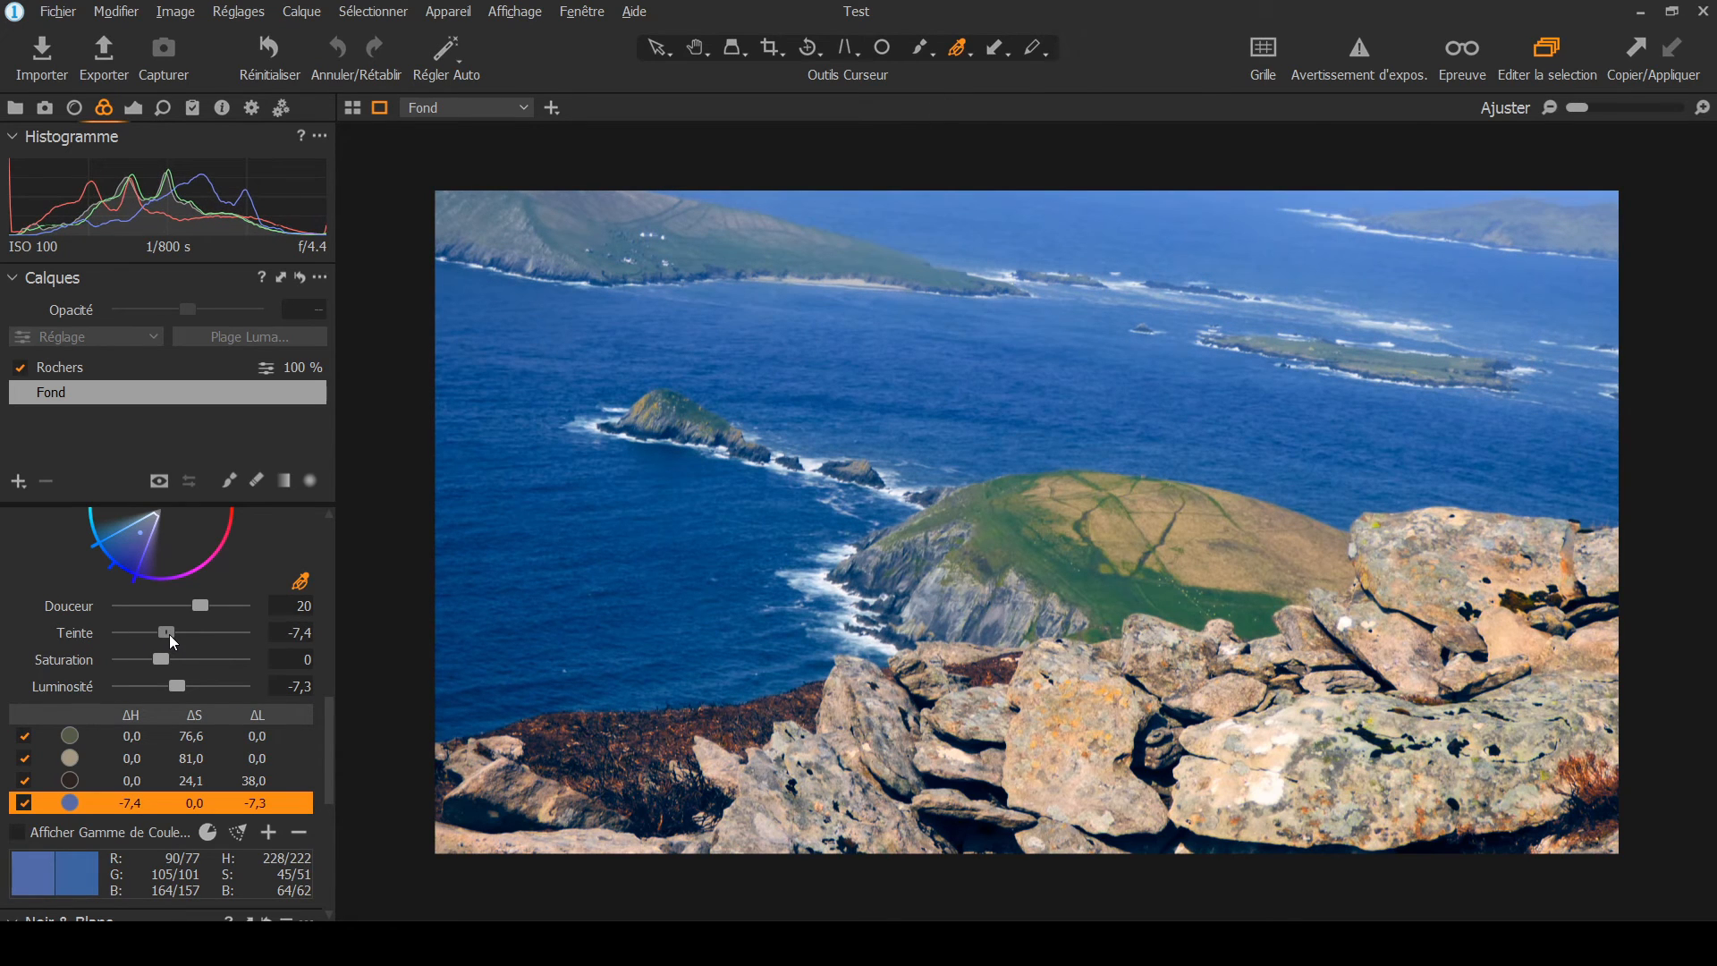
{"action": "scroll", "coordinate": [276, 570], "scroll_direction": "up", "scroll_amount": 1}
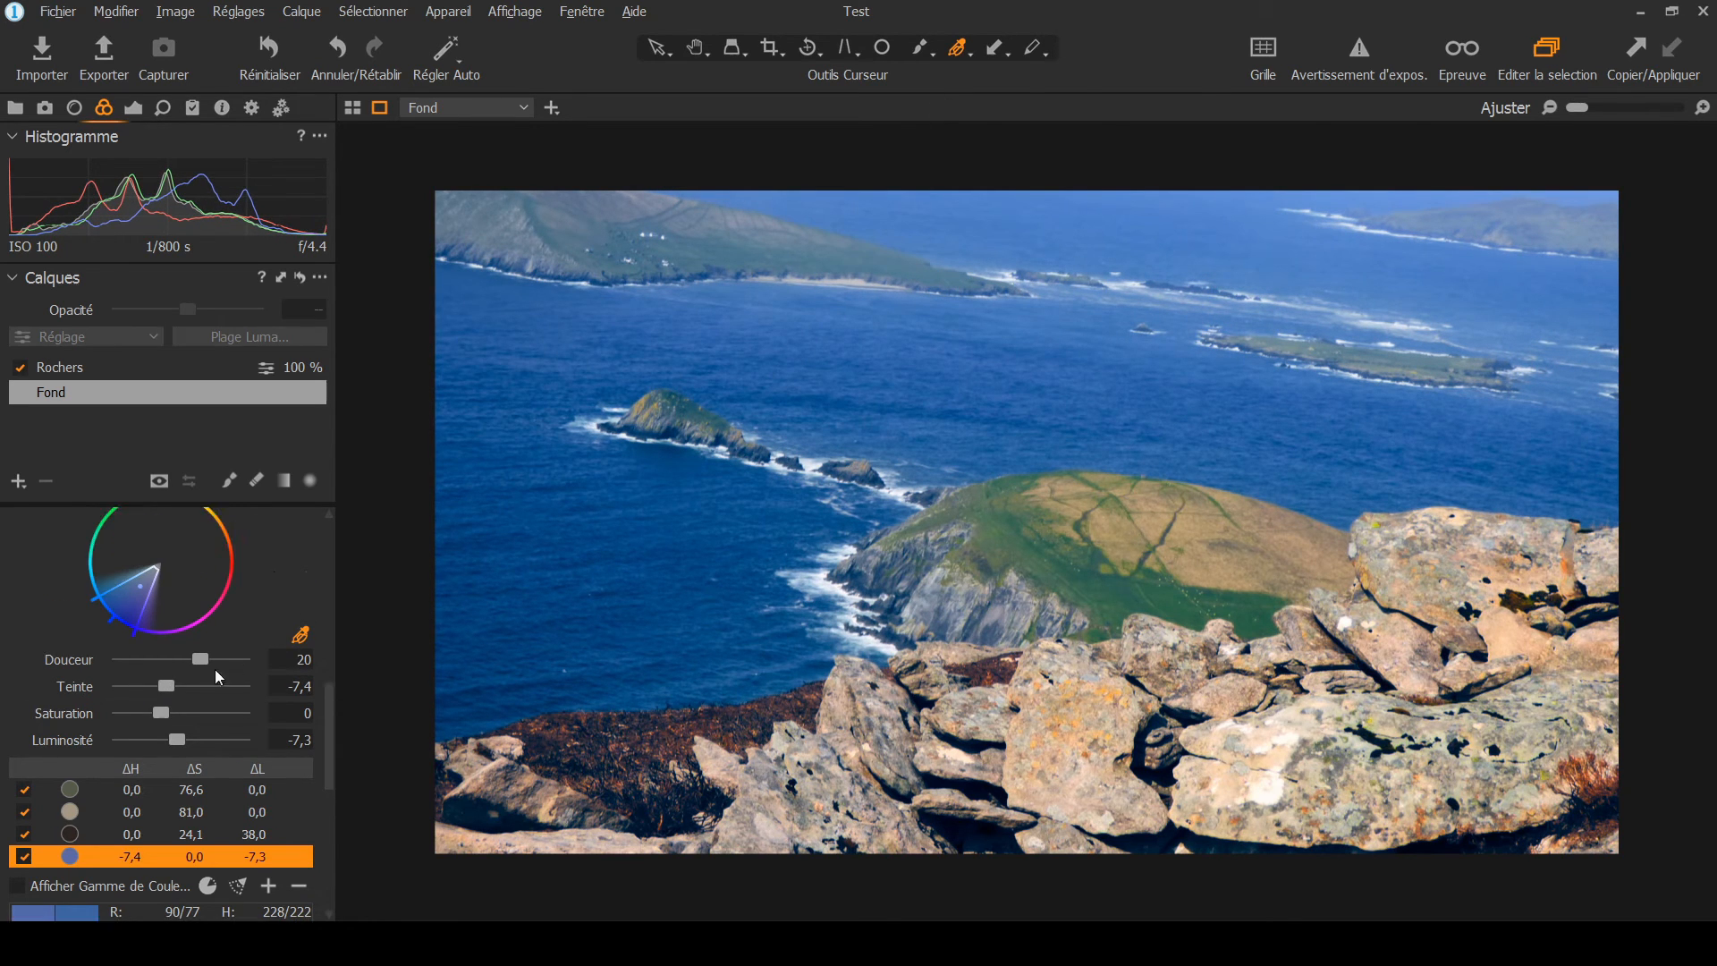
Refine the sea's blue colour range by setting its Teinte to -7 and its Luminosité to -8,8.
{"action": "double_click", "coordinate": [198, 686]}
{"action": "left_click_drag", "start_coordinate": [180, 685], "coordinate": [163, 678]}
{"action": "left_click_drag", "start_coordinate": [163, 681], "coordinate": [169, 680]}
{"action": "left_click_drag", "start_coordinate": [179, 737], "coordinate": [175, 738]}
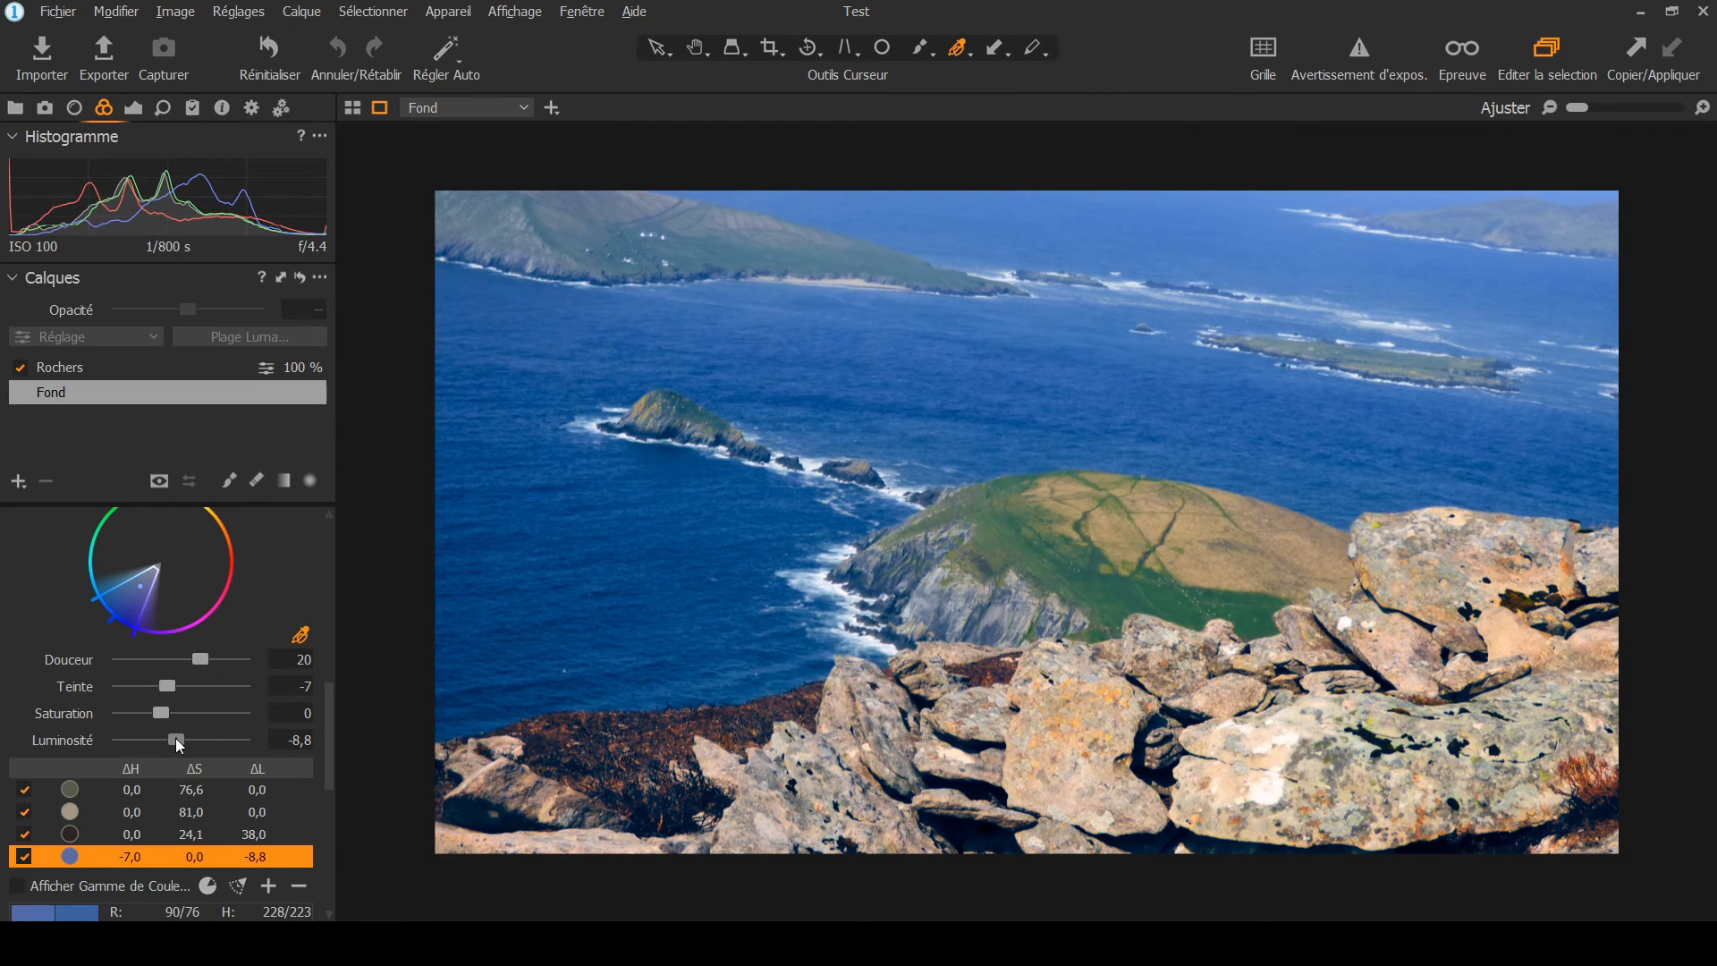
Compare the photo with and without the Editeur de Couleurs adjustments several times, keeping the adjustments.
{"action": "scroll", "coordinate": [306, 581], "scroll_direction": "up", "scroll_amount": 3}
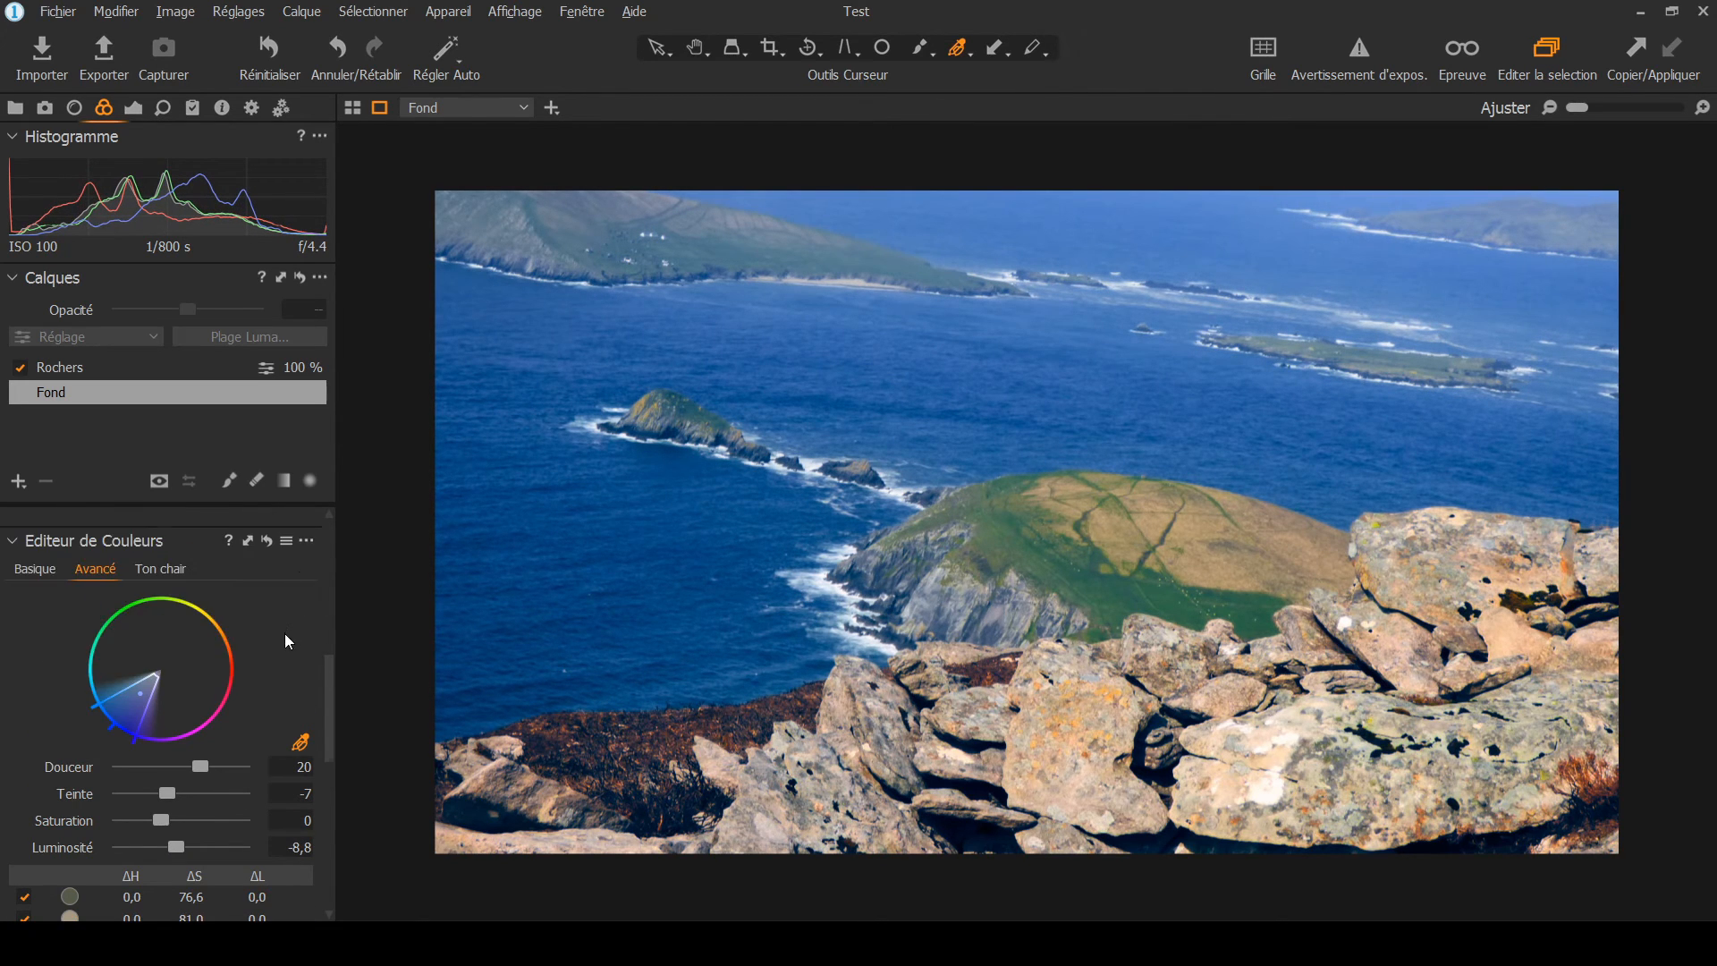
{"action": "scroll", "coordinate": [286, 641], "scroll_direction": "up", "scroll_amount": 1}
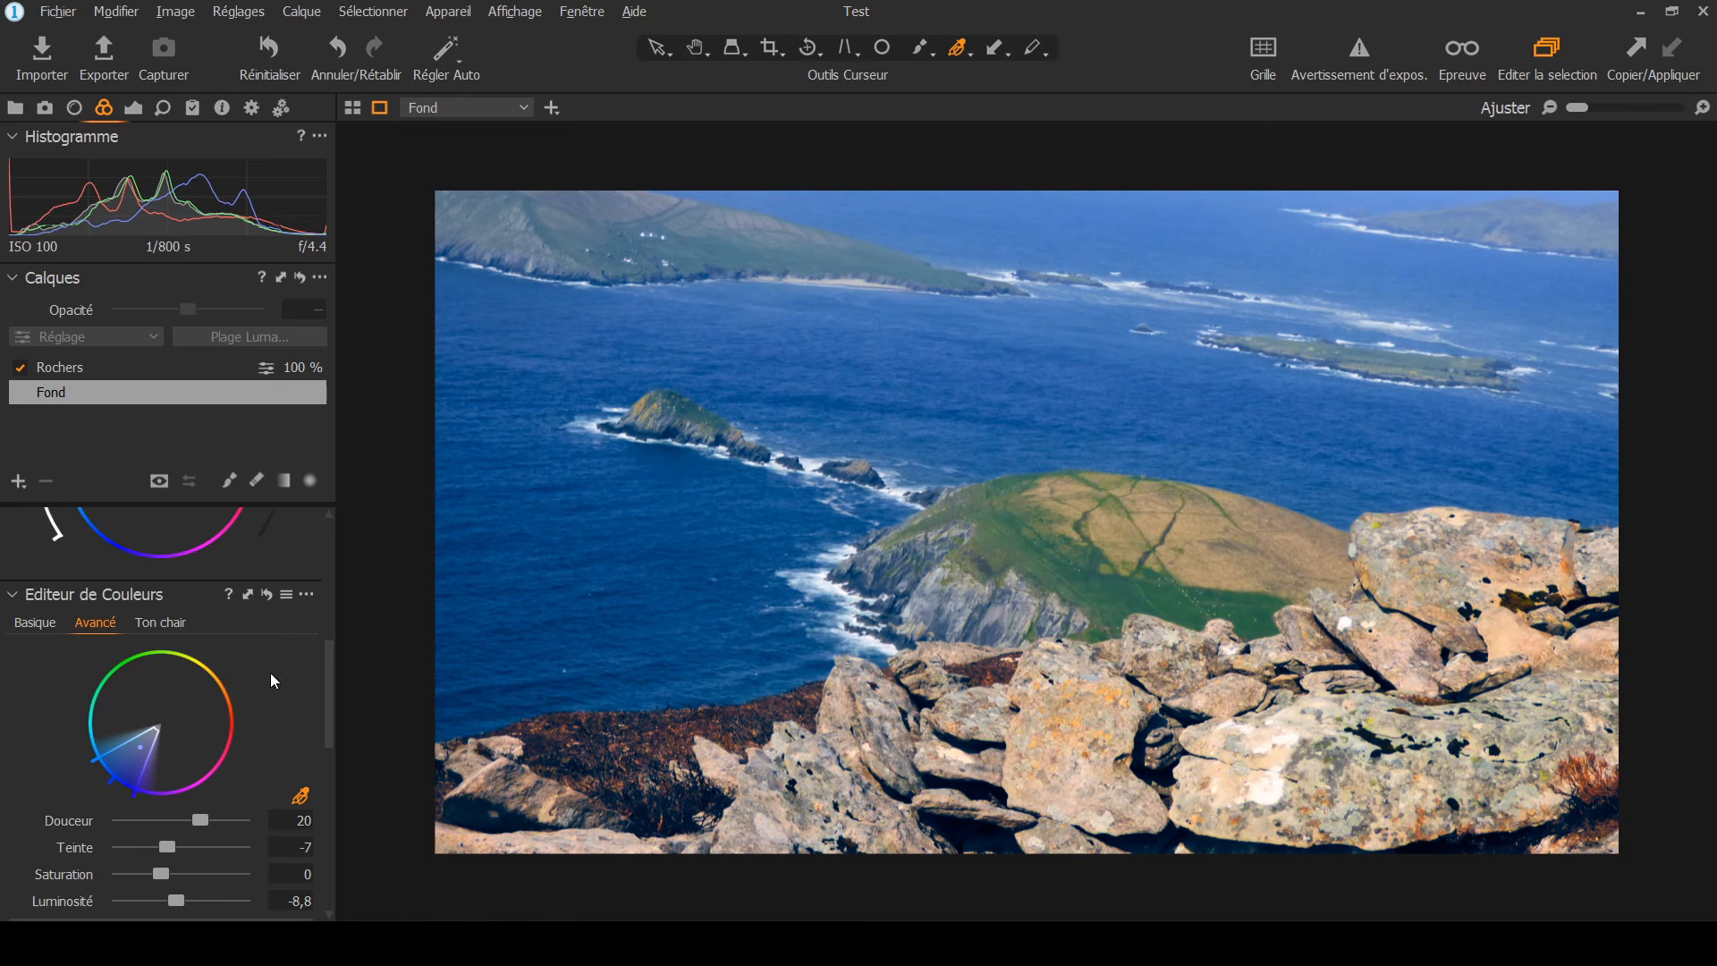
{"action": "left_click", "coordinate": [267, 593]}
{"action": "left_click", "coordinate": [266, 593]}
{"action": "key", "text": "ctrl+z"}
{"action": "left_click", "coordinate": [267, 593]}
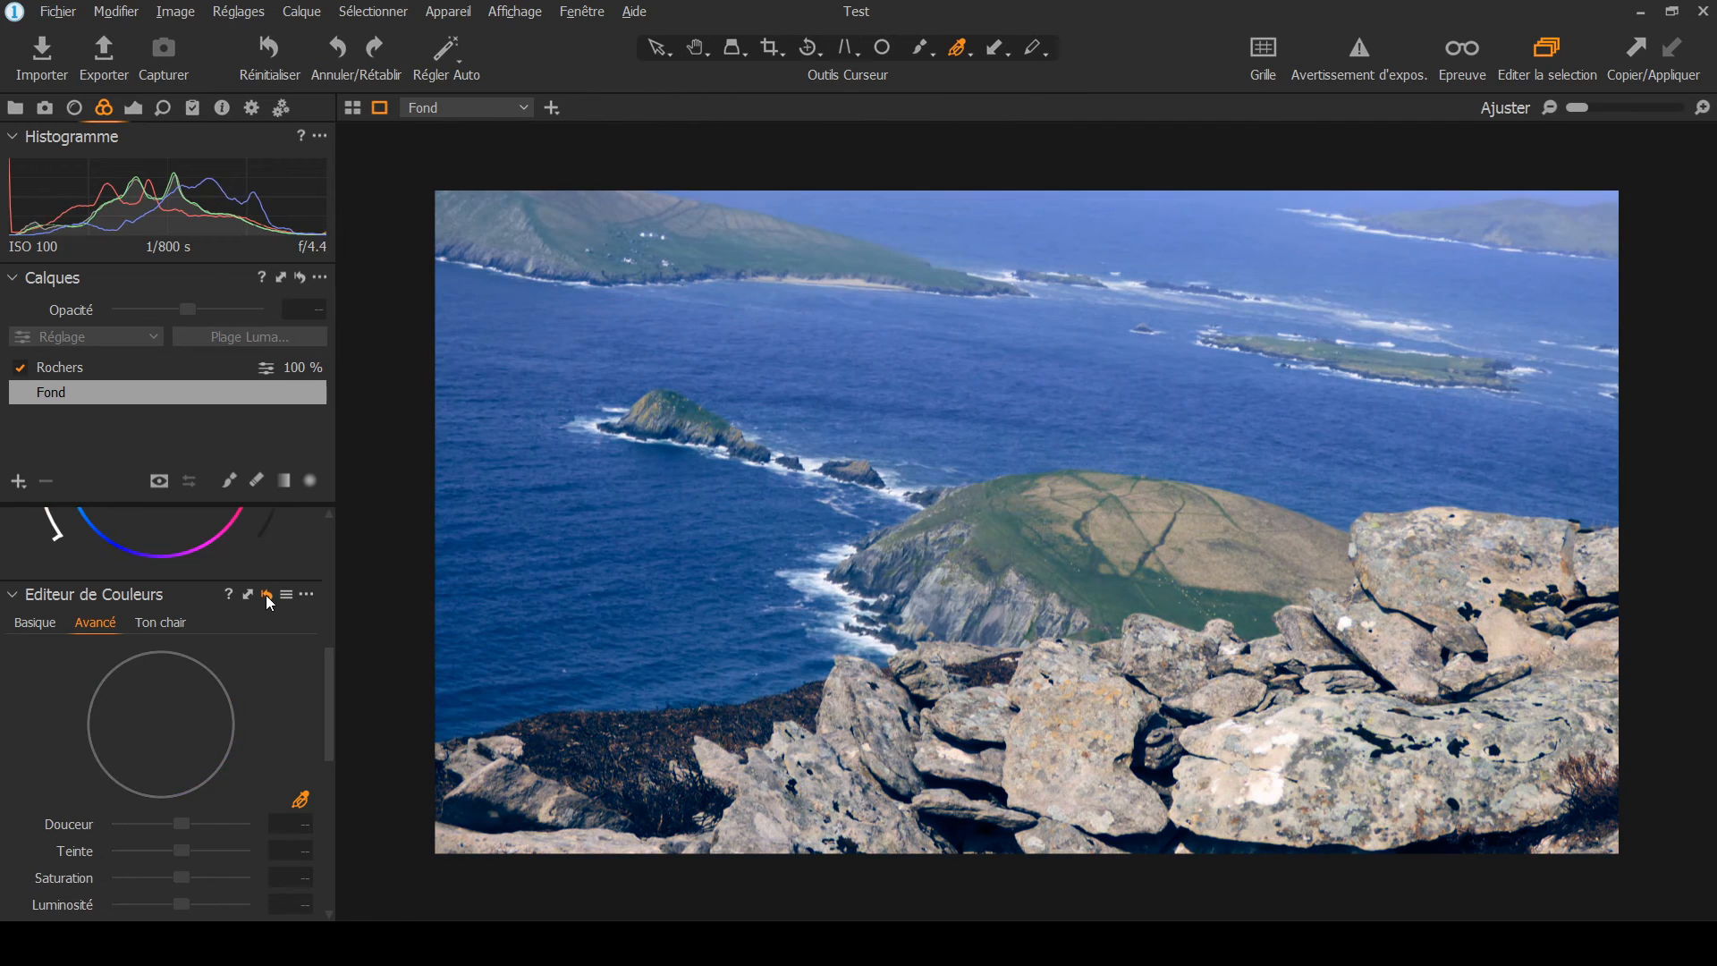
{"action": "key", "text": "ctrl+z"}
{"action": "left_click", "coordinate": [266, 593]}
{"action": "key", "text": "ctrl+z"}
{"action": "left_click", "coordinate": [266, 594]}
{"action": "key", "text": "ctrl+z"}
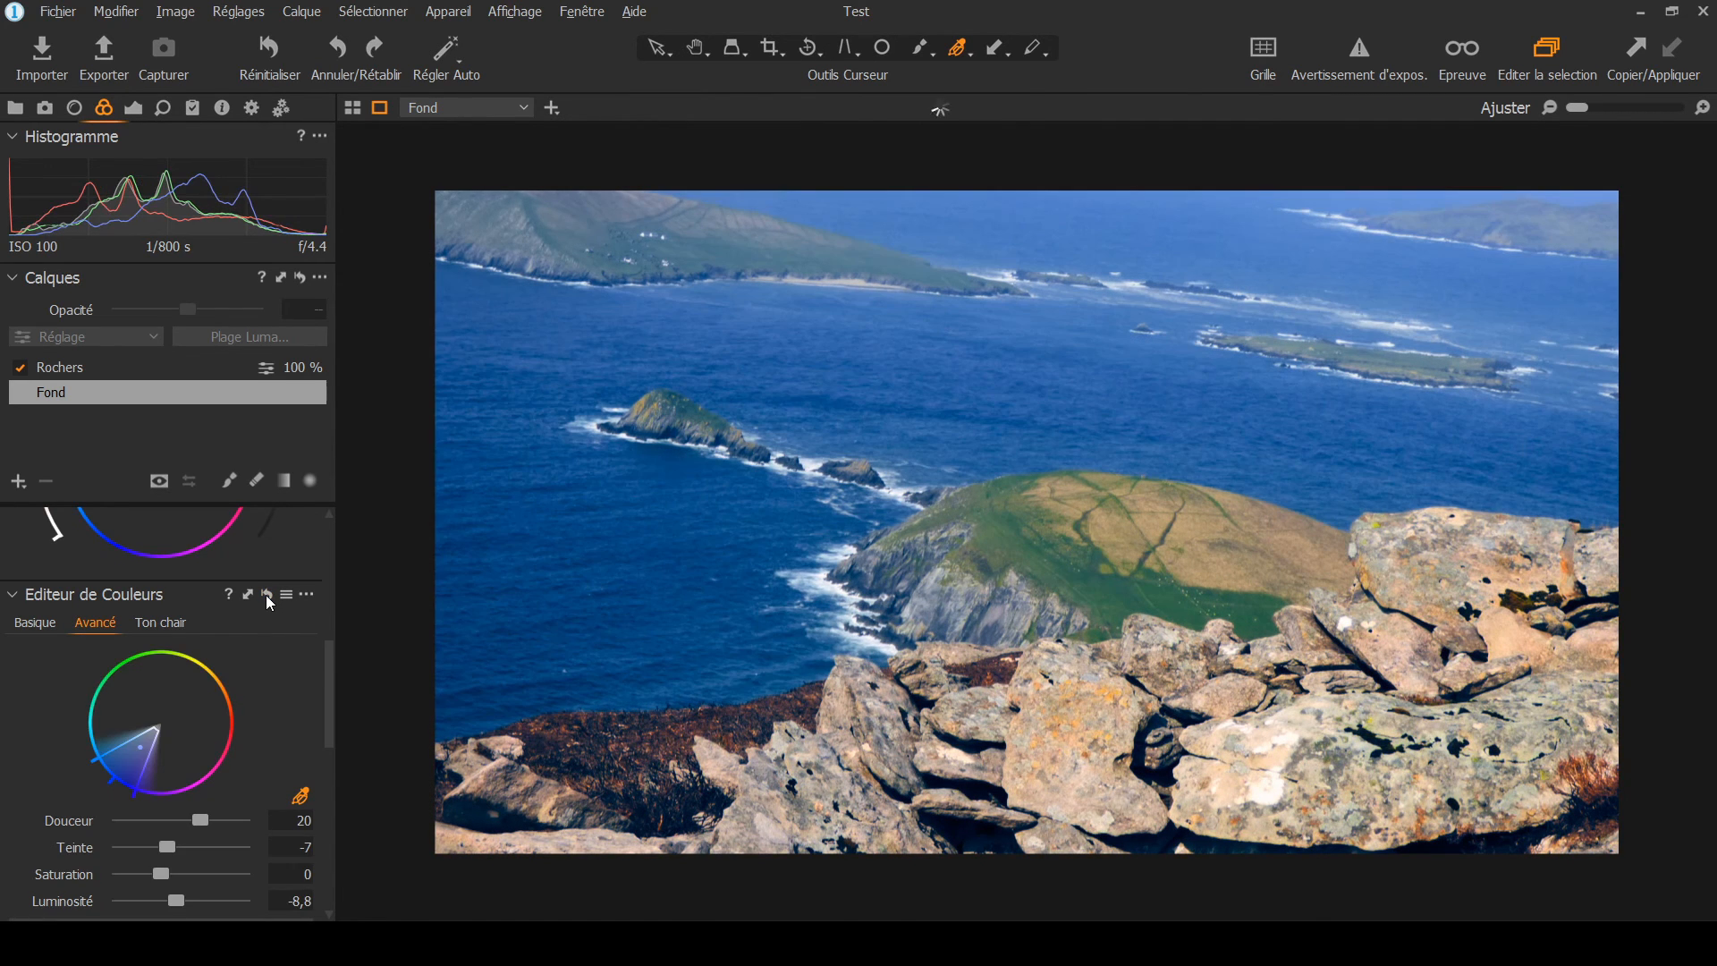
{"action": "left_click", "coordinate": [267, 594]}
{"action": "key", "text": "ctrl+z"}
Set the sea blue range's Saturation to -10,9 and compare the photo with and without the colour edits.
{"action": "scroll", "coordinate": [269, 656], "scroll_direction": "down", "scroll_amount": 1}
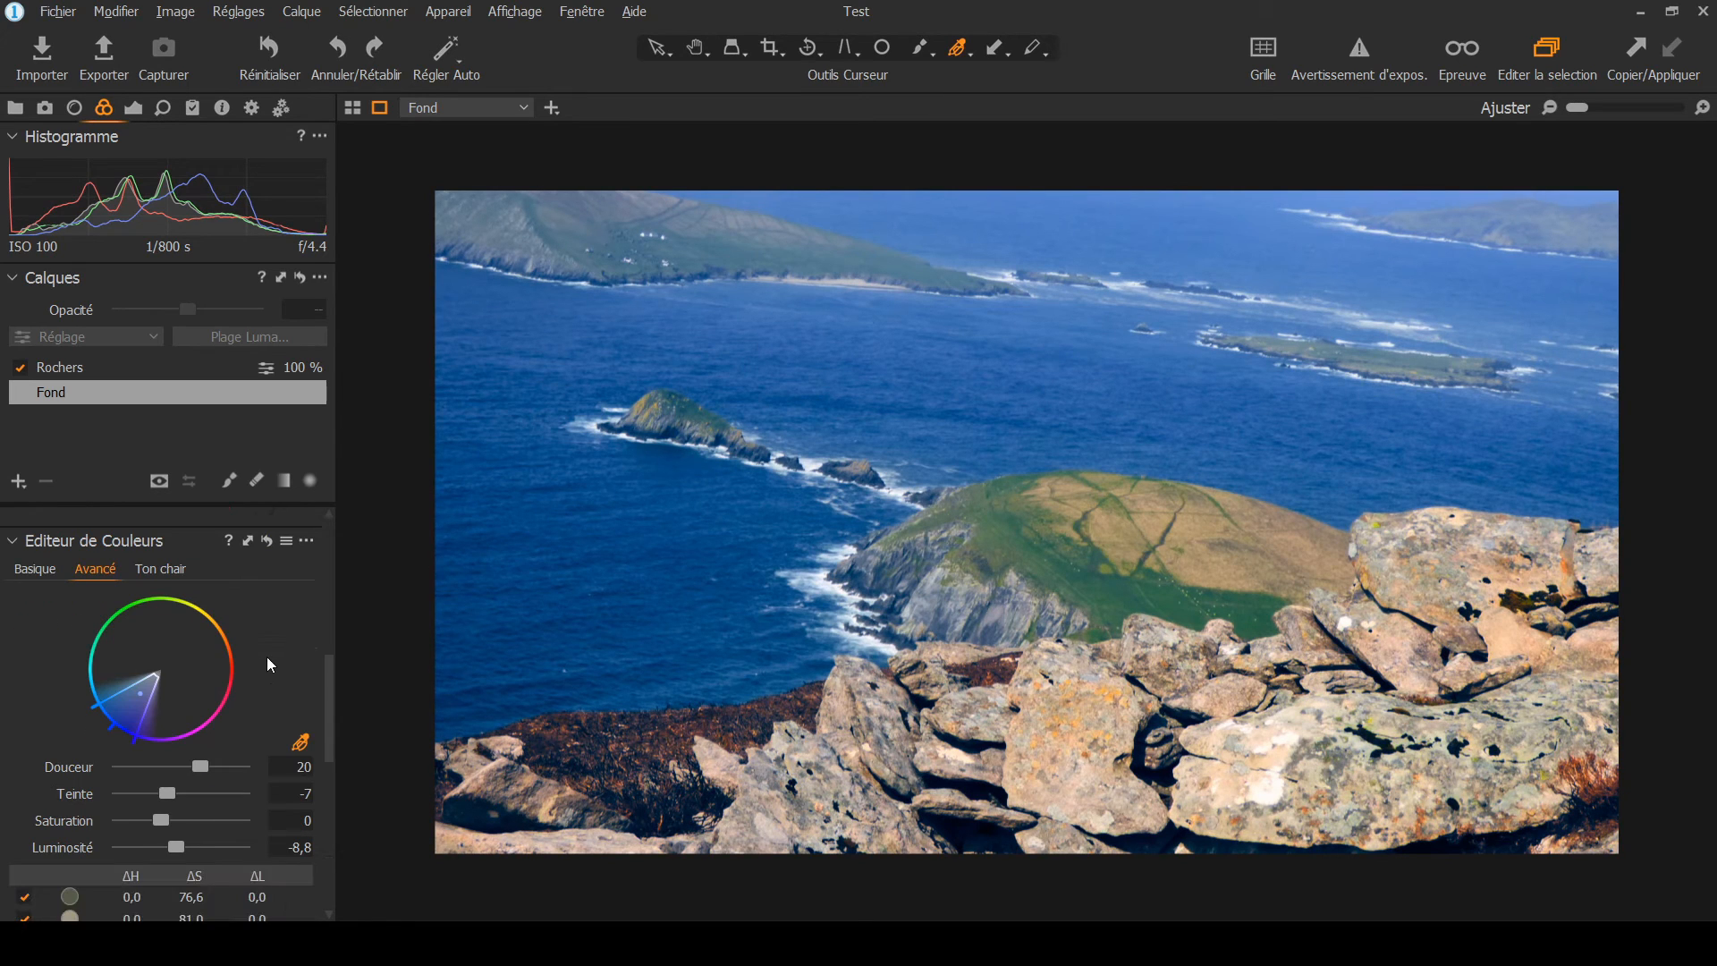
{"action": "left_click_drag", "start_coordinate": [158, 820], "coordinate": [159, 819]}
{"action": "double_click", "coordinate": [175, 819]}
{"action": "left_click_drag", "start_coordinate": [163, 823], "coordinate": [159, 823]}
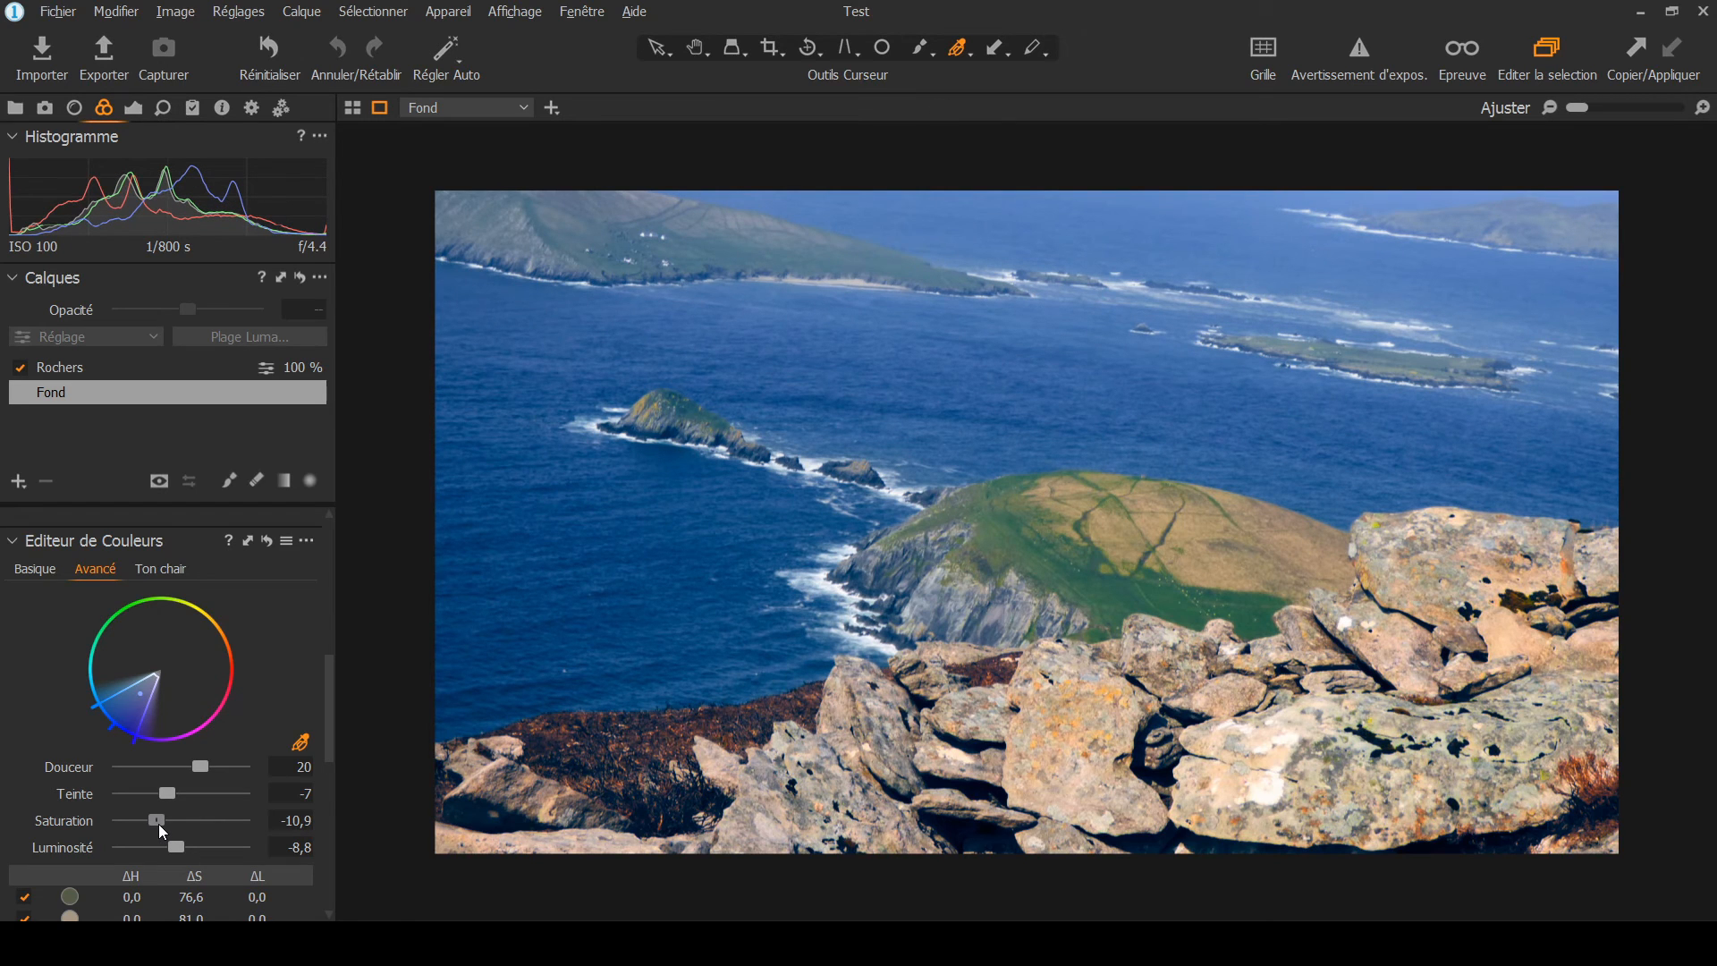
{"action": "left_click", "coordinate": [270, 540]}
{"action": "left_click", "coordinate": [270, 540]}
{"action": "scroll", "coordinate": [262, 630], "scroll_direction": "up", "scroll_amount": 5}
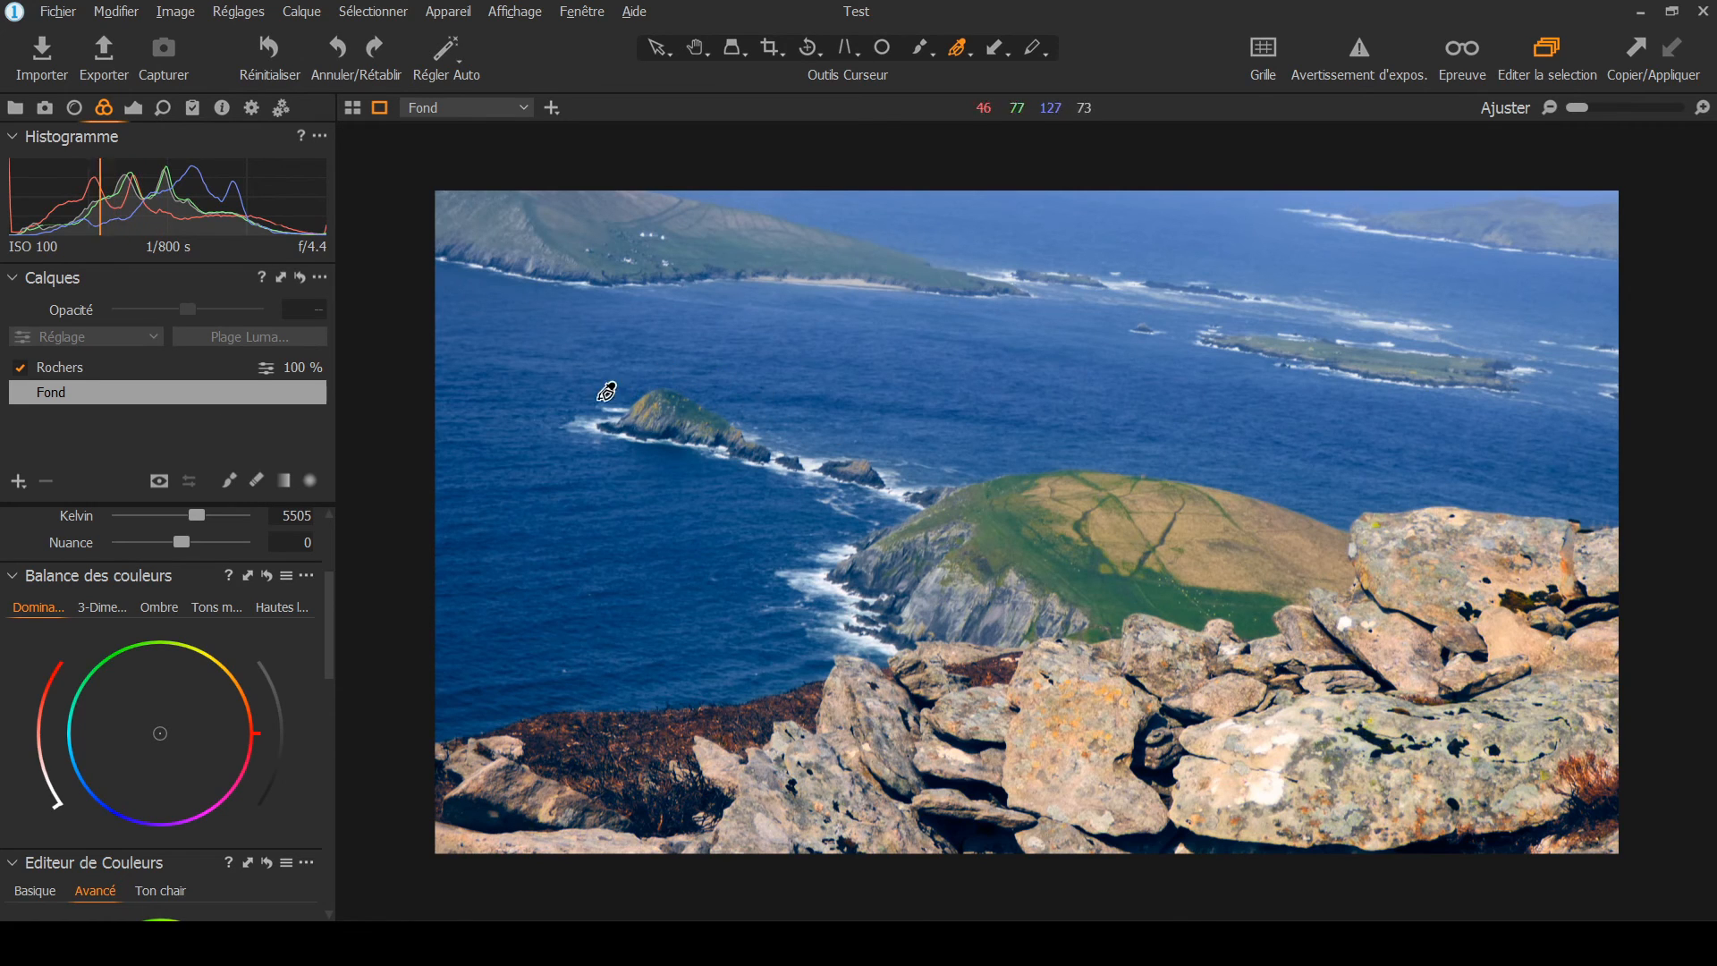
Brush the small rocky islands in the sea into the Rochers layer's mask and check the mask overlay.
{"action": "left_click", "coordinate": [89, 367]}
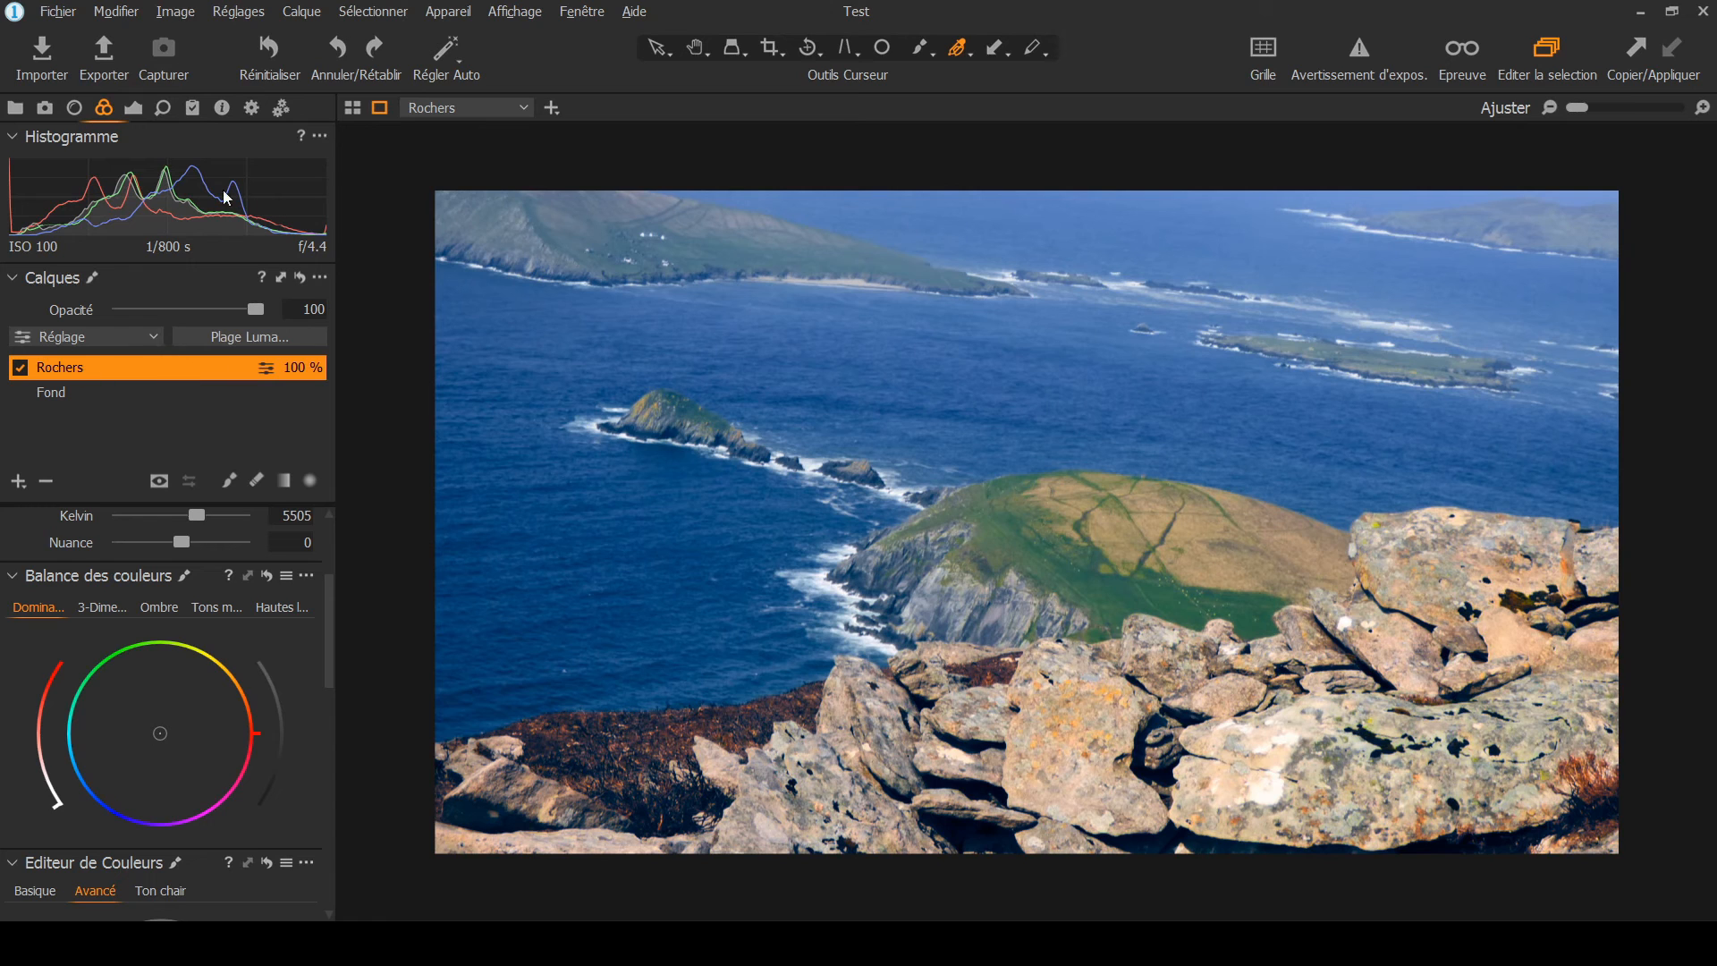
{"action": "left_click", "coordinate": [230, 481]}
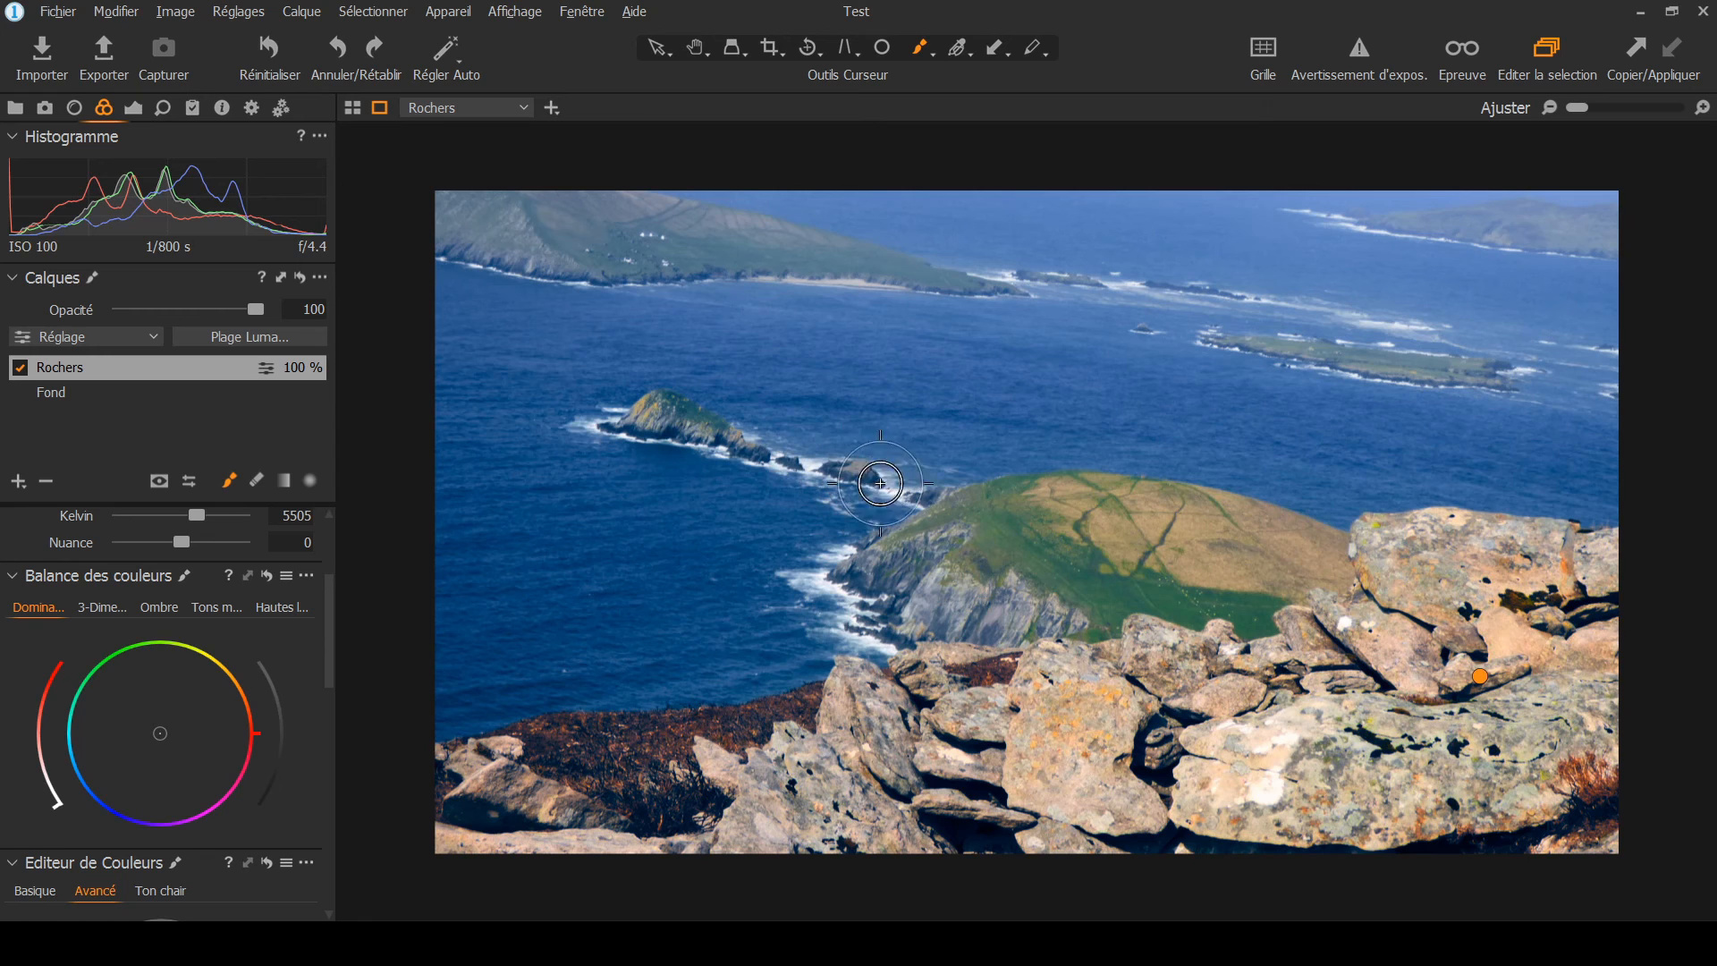
{"action": "mouse_move", "coordinate": [702, 430]}
{"action": "left_mouse_down"}
{"action": "mouse_move", "coordinate": [671, 410]}
{"action": "mouse_move", "coordinate": [650, 424]}
{"action": "mouse_move", "coordinate": [687, 434]}
{"action": "left_mouse_up"}
{"action": "key", "text": "m"}
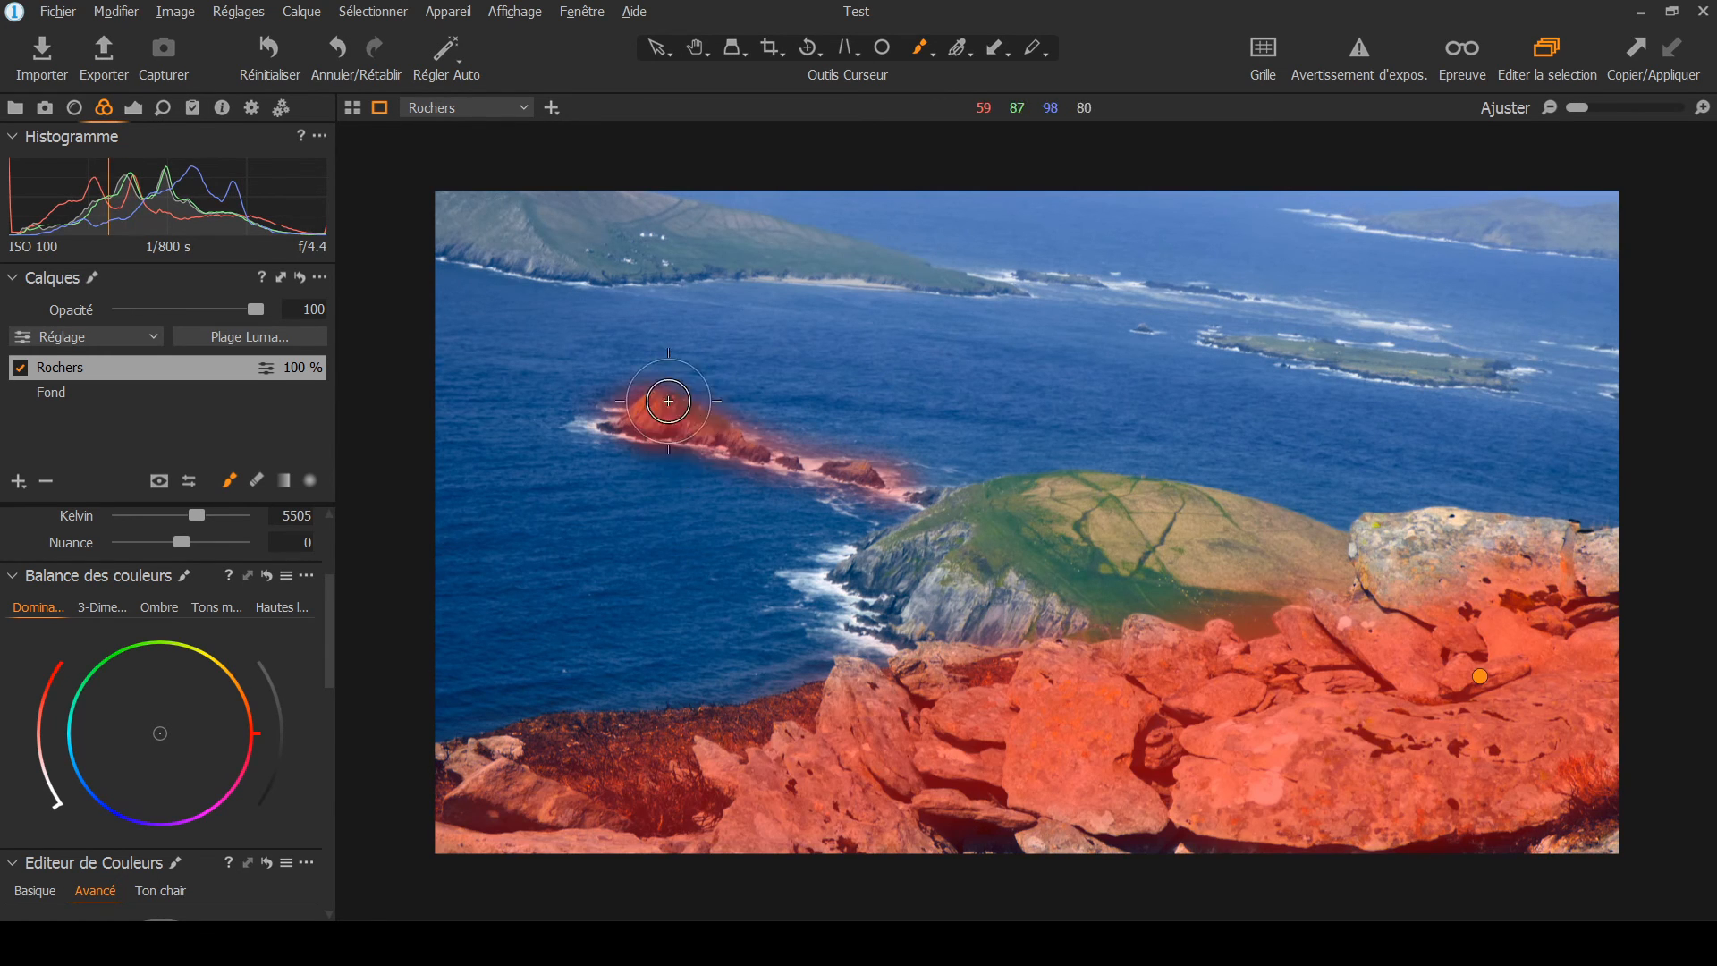
{"action": "key", "text": "m"}
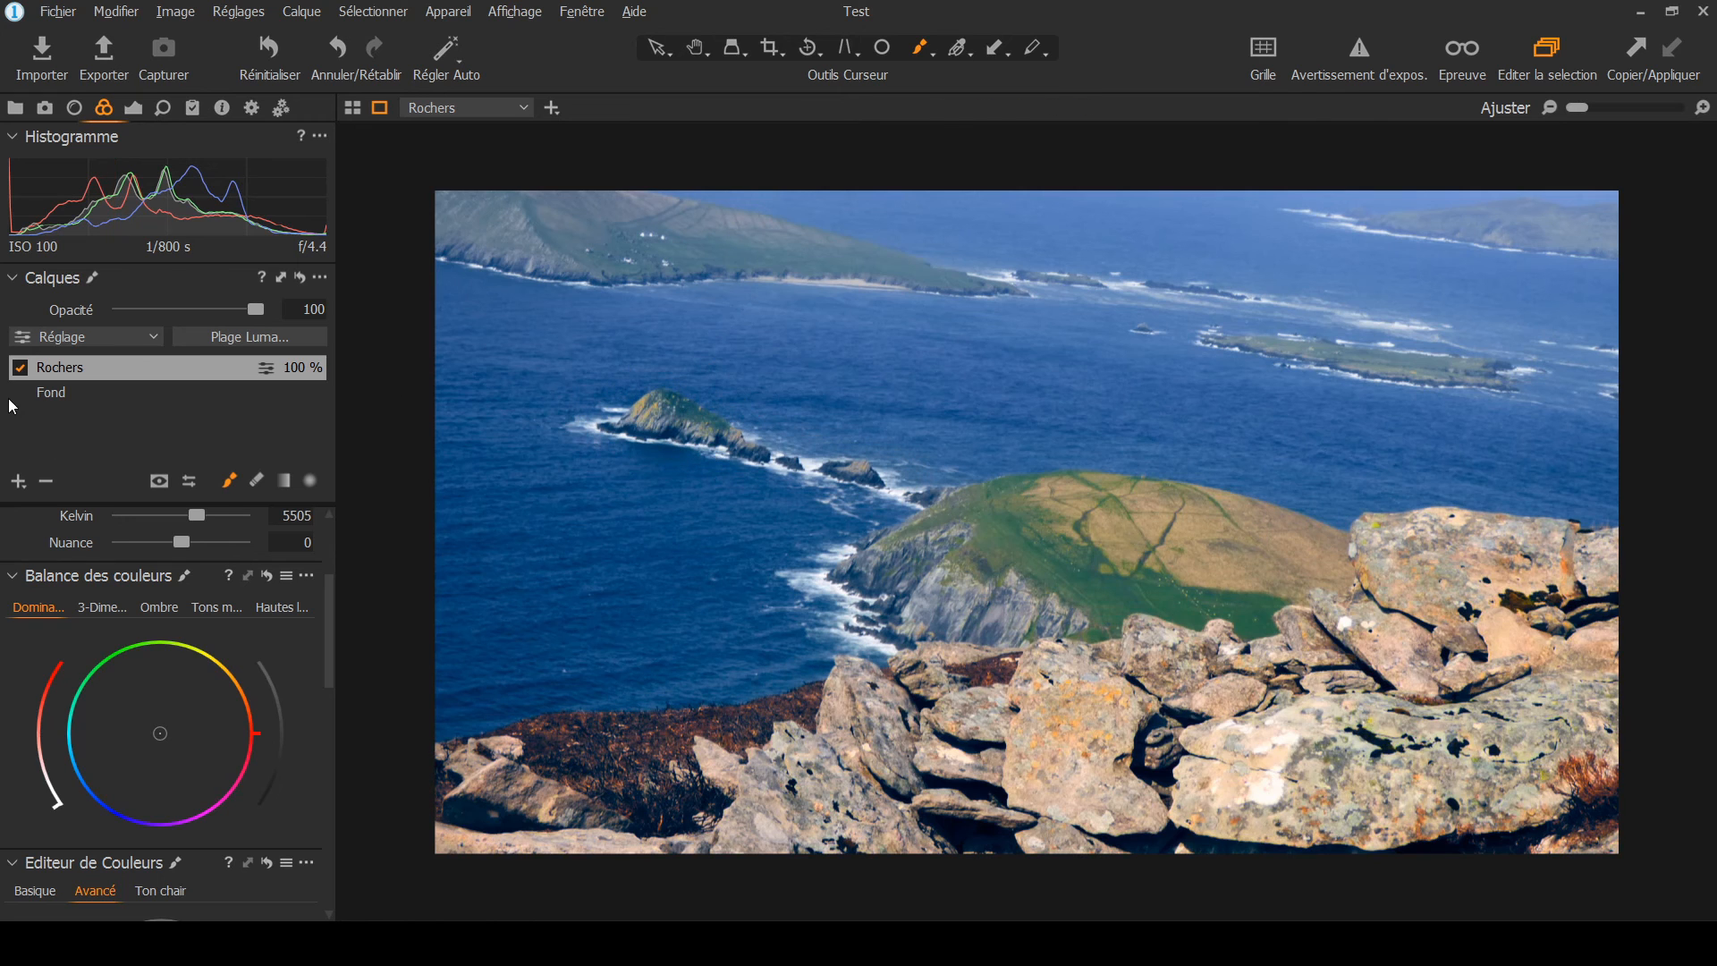
Compare the photo with the Rochers layer disabled and enabled, leaving the layer enabled.
{"action": "left_click", "coordinate": [20, 368]}
{"action": "left_click", "coordinate": [20, 367]}
{"action": "left_click", "coordinate": [19, 368]}
{"action": "left_click", "coordinate": [19, 368]}
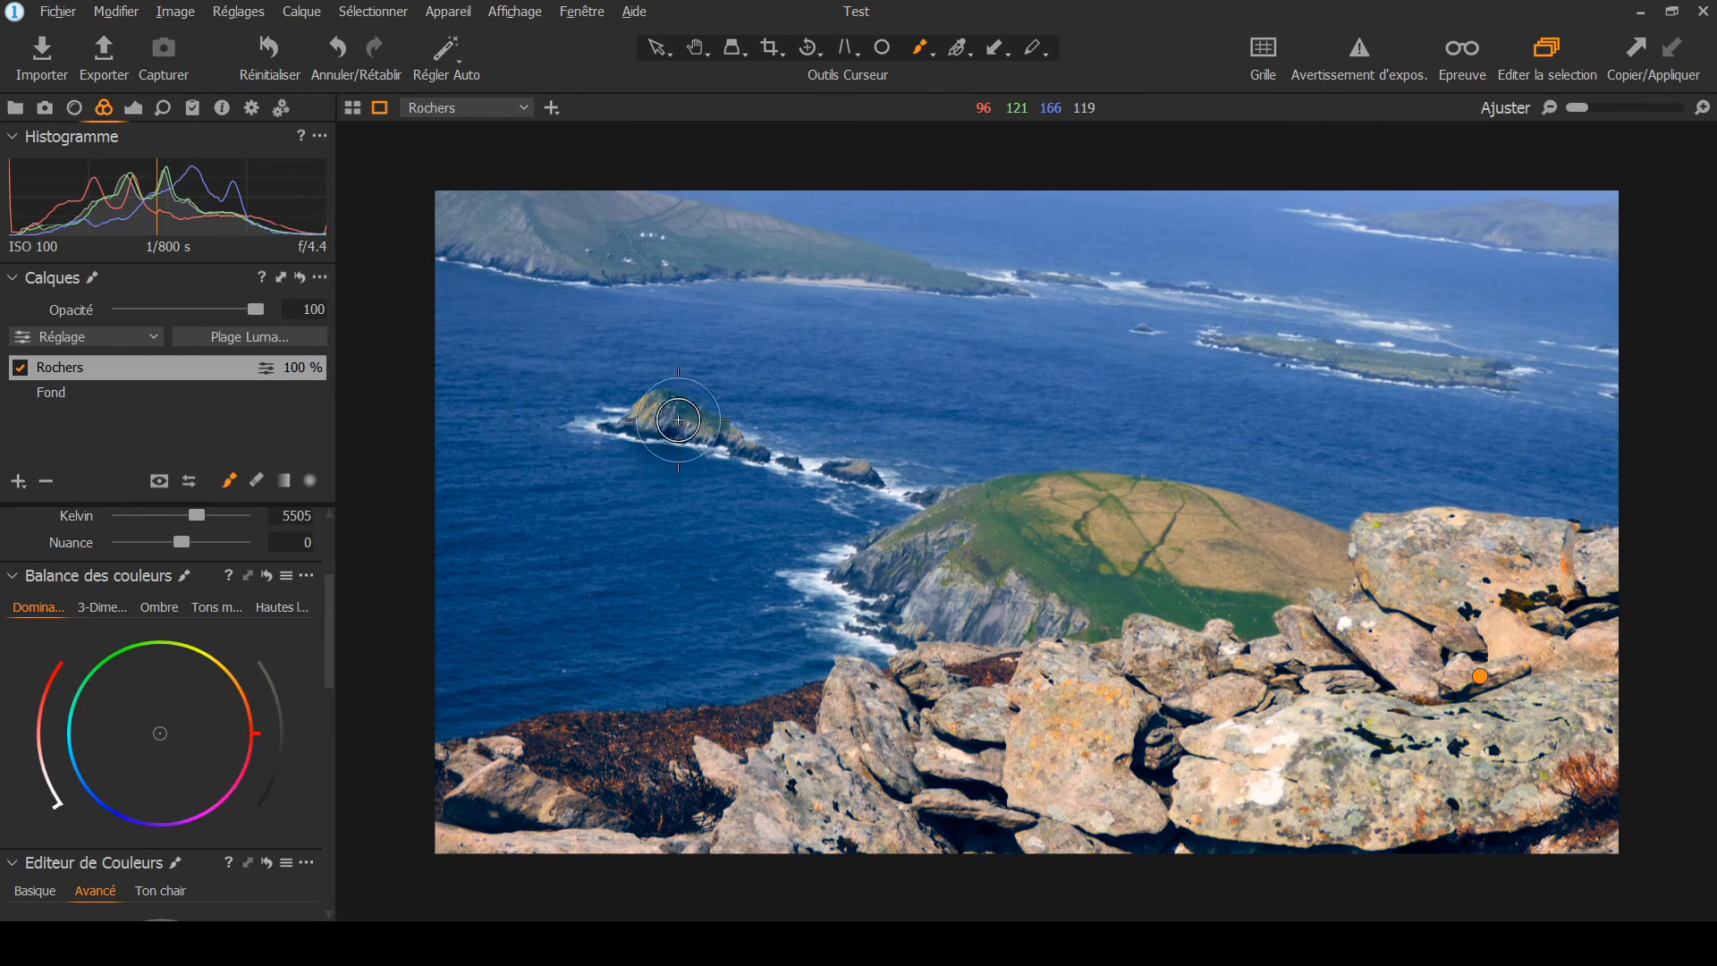
{"action": "left_click", "coordinate": [19, 367]}
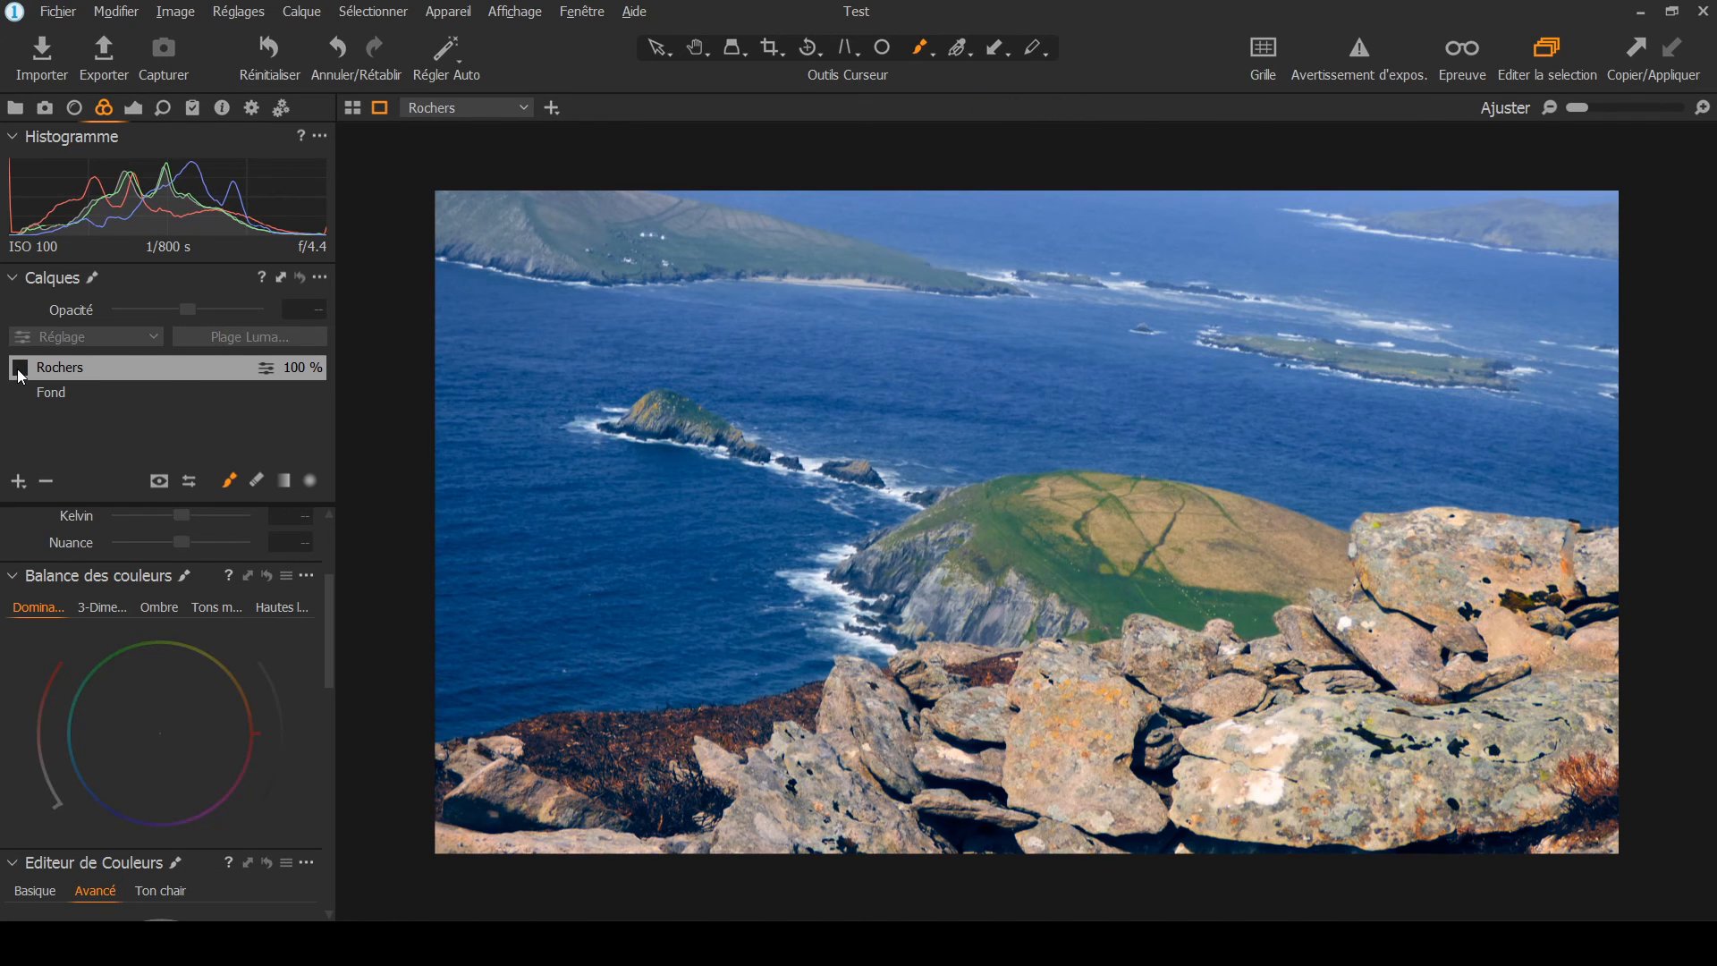
{"action": "left_click", "coordinate": [19, 367]}
{"action": "left_click", "coordinate": [19, 367]}
{"action": "left_click", "coordinate": [19, 368]}
{"action": "left_click", "coordinate": [19, 367]}
{"action": "left_click", "coordinate": [19, 367]}
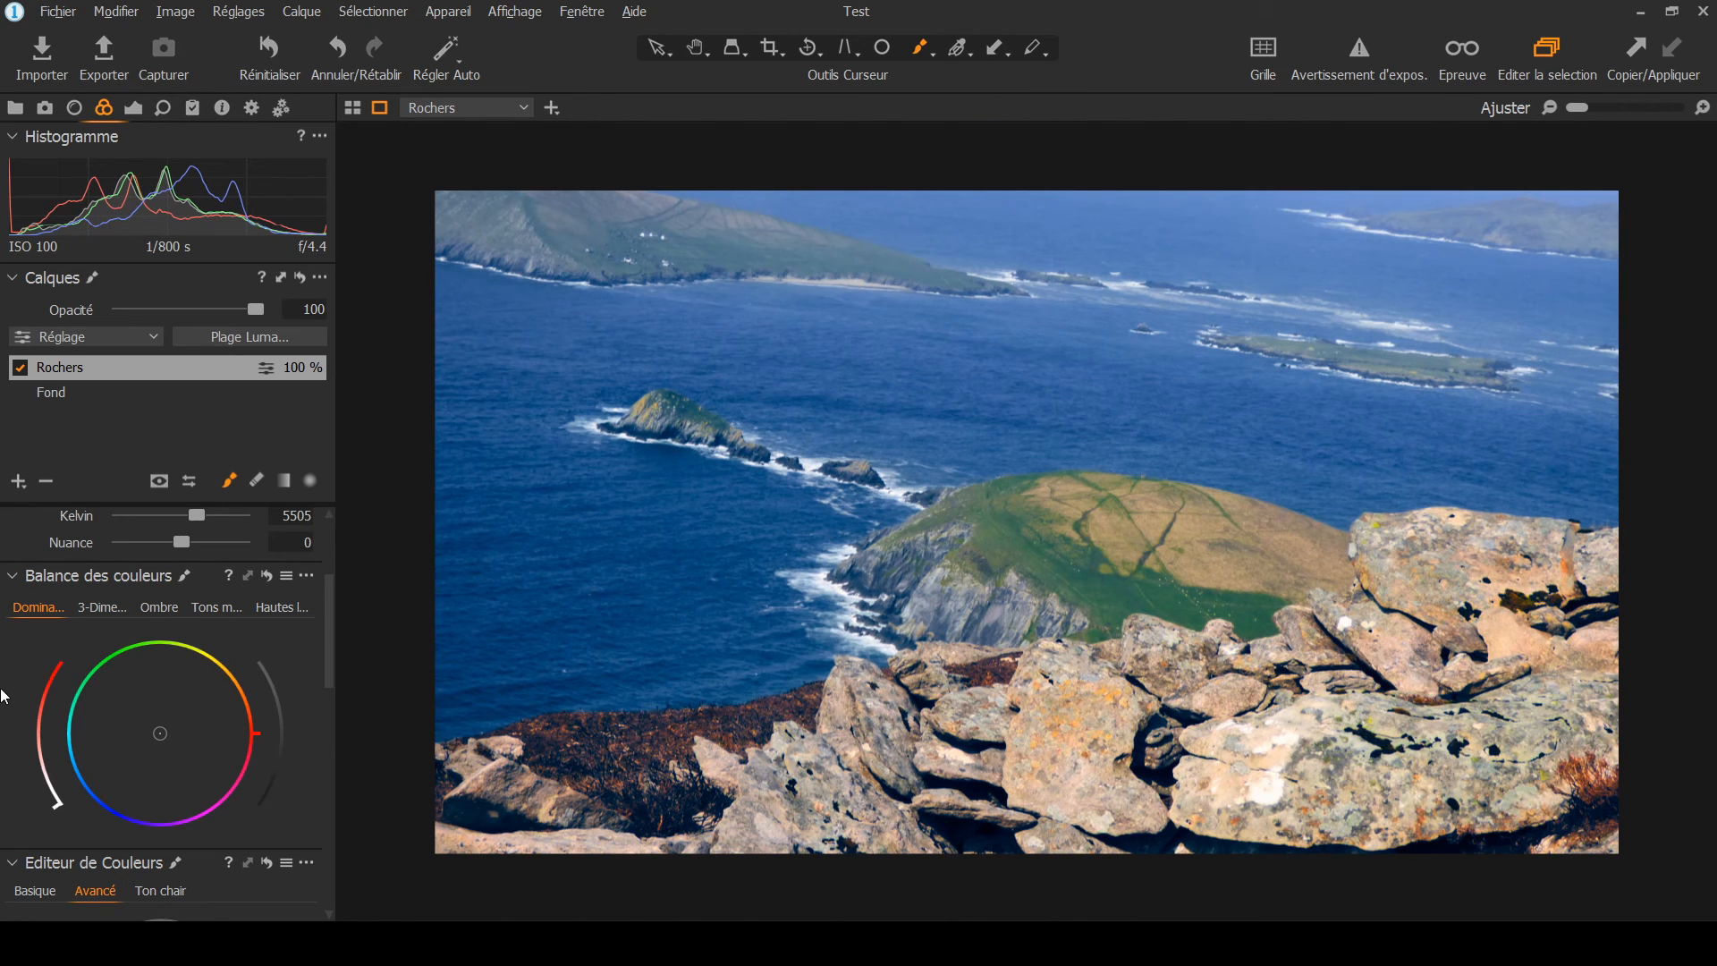
Select the Fond layer, try a cyan-blue Dominante tint in Balance des couleurs, and reset it to neutral.
{"action": "scroll", "coordinate": [68, 636], "scroll_direction": "down", "scroll_amount": 1}
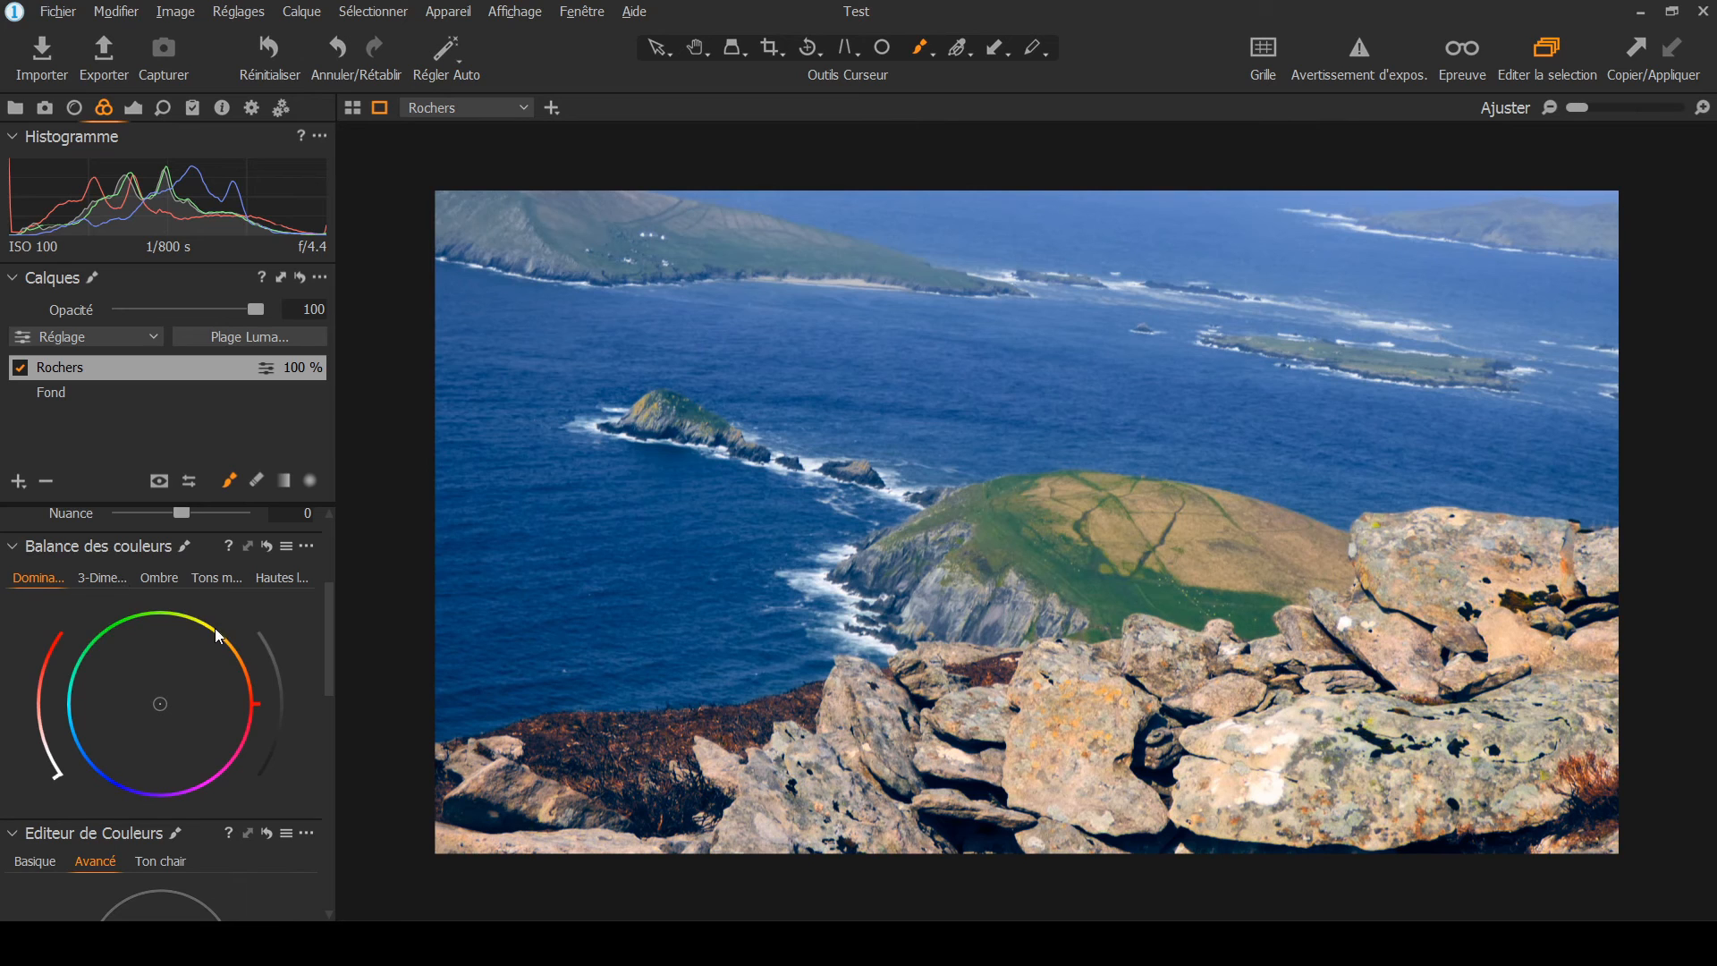
{"action": "scroll", "coordinate": [2, 652], "scroll_direction": "down", "scroll_amount": 2}
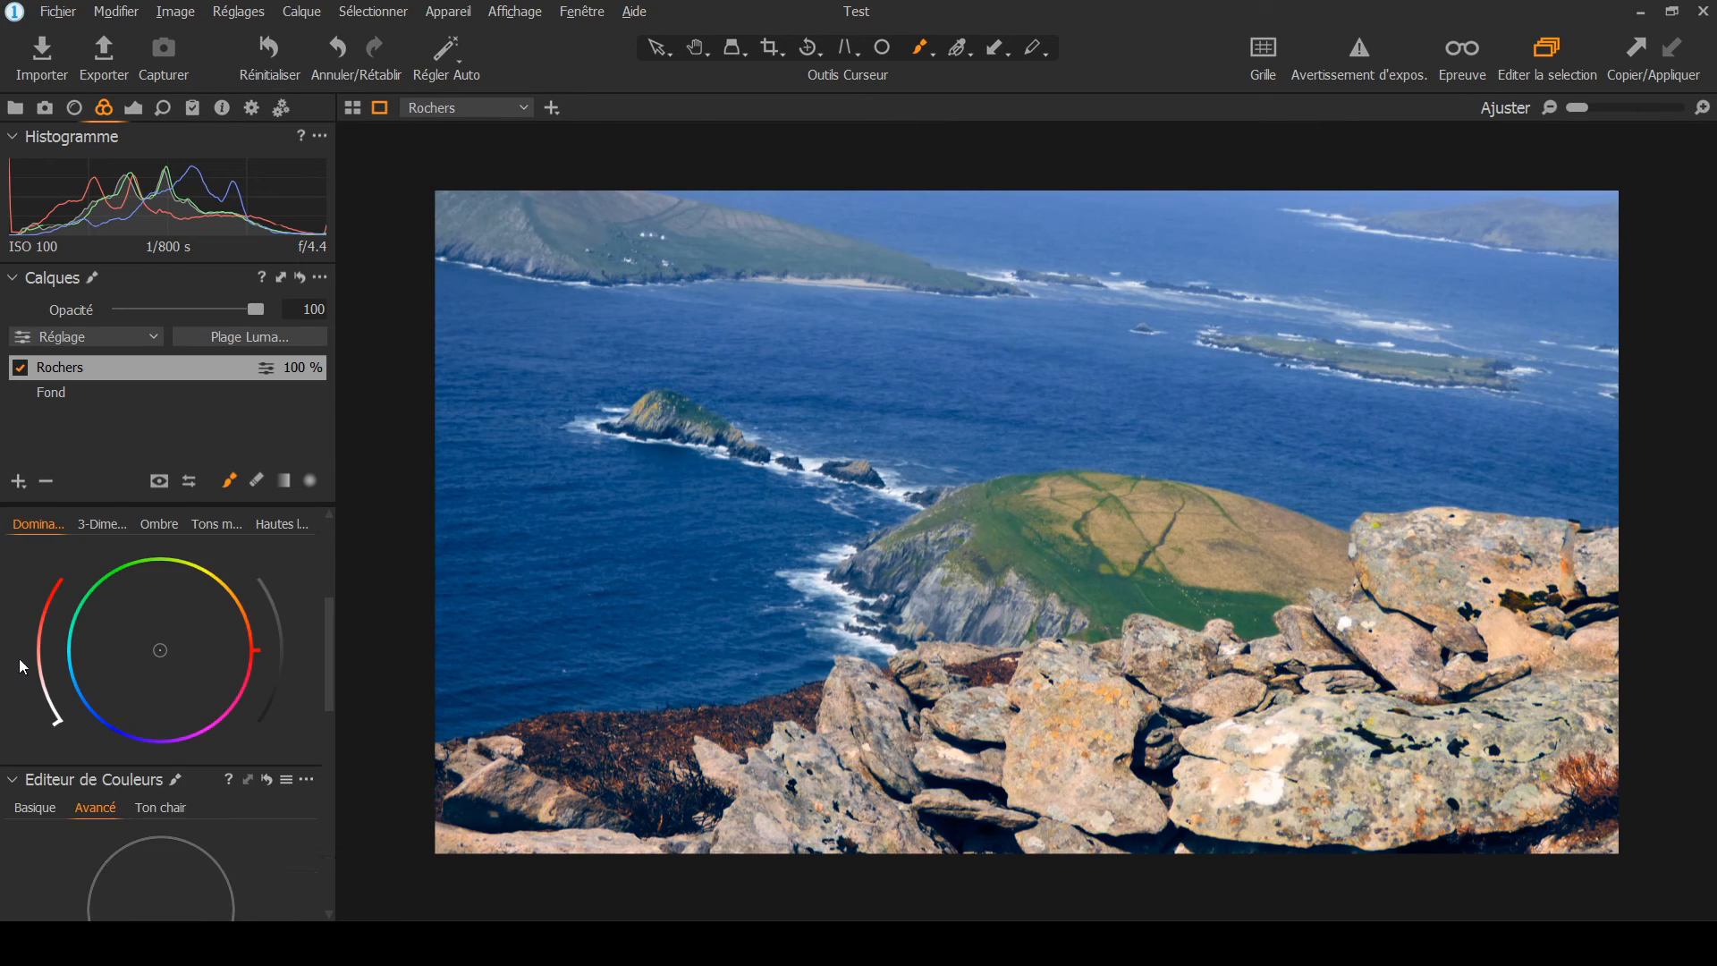
{"action": "scroll", "coordinate": [24, 666], "scroll_direction": "up", "scroll_amount": 2}
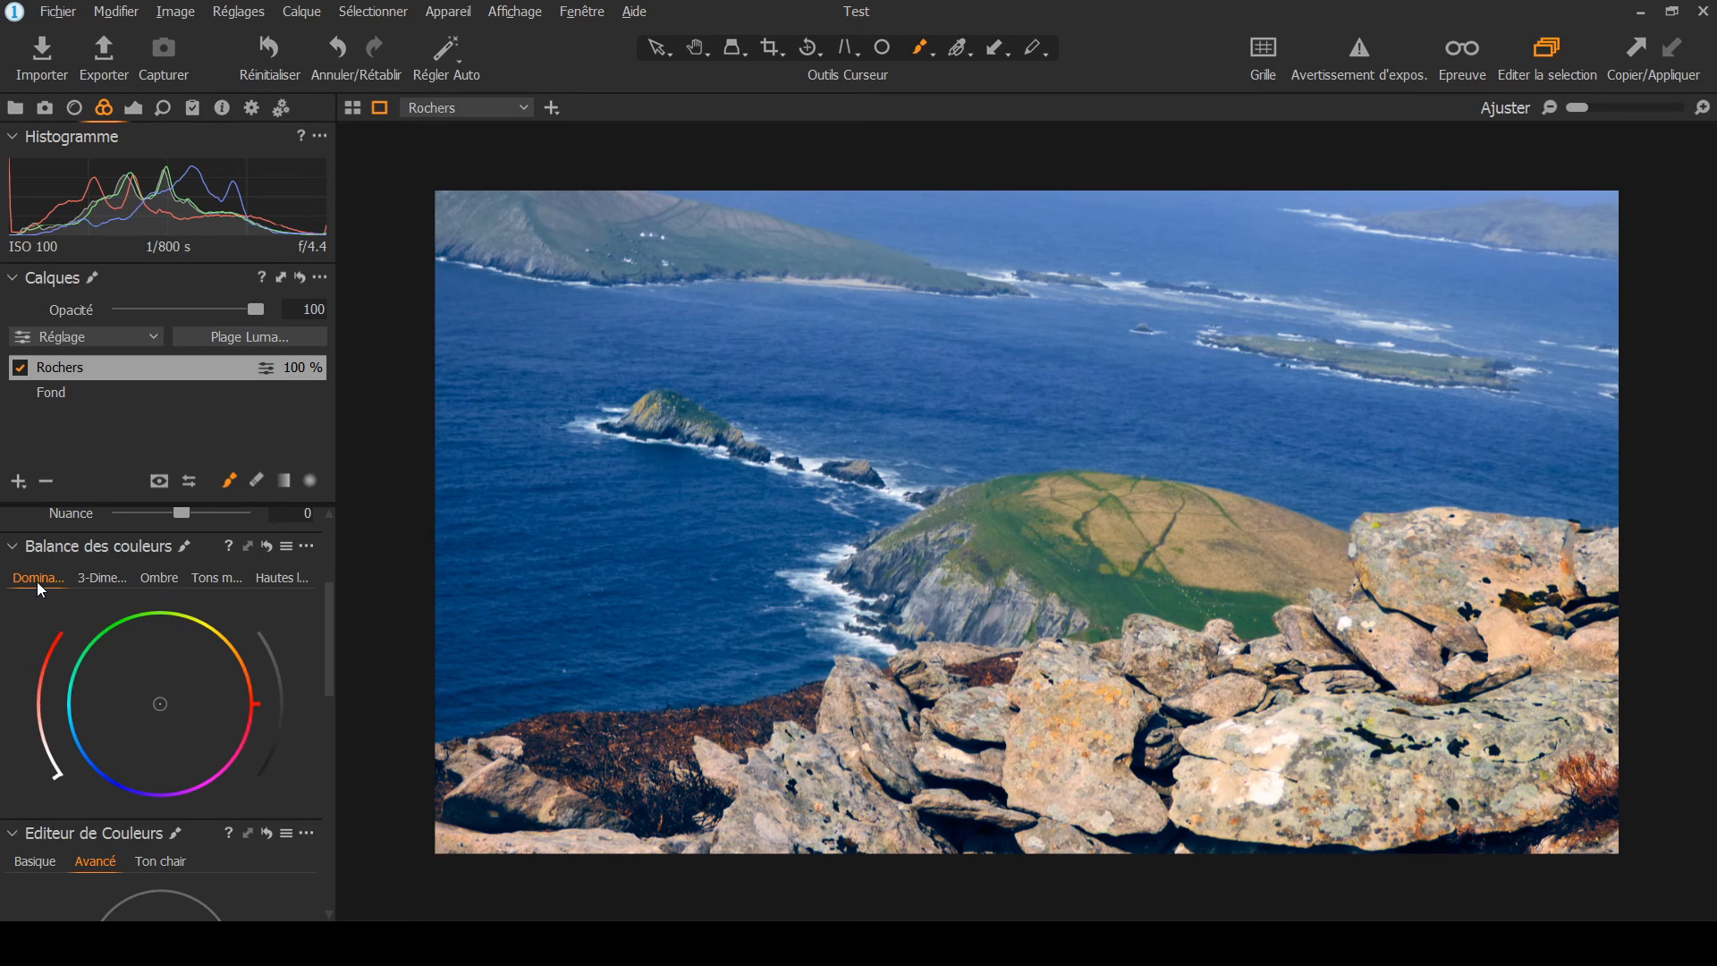
{"action": "left_click_drag", "start_coordinate": [161, 708], "coordinate": [114, 718]}
{"action": "left_click", "coordinate": [65, 395]}
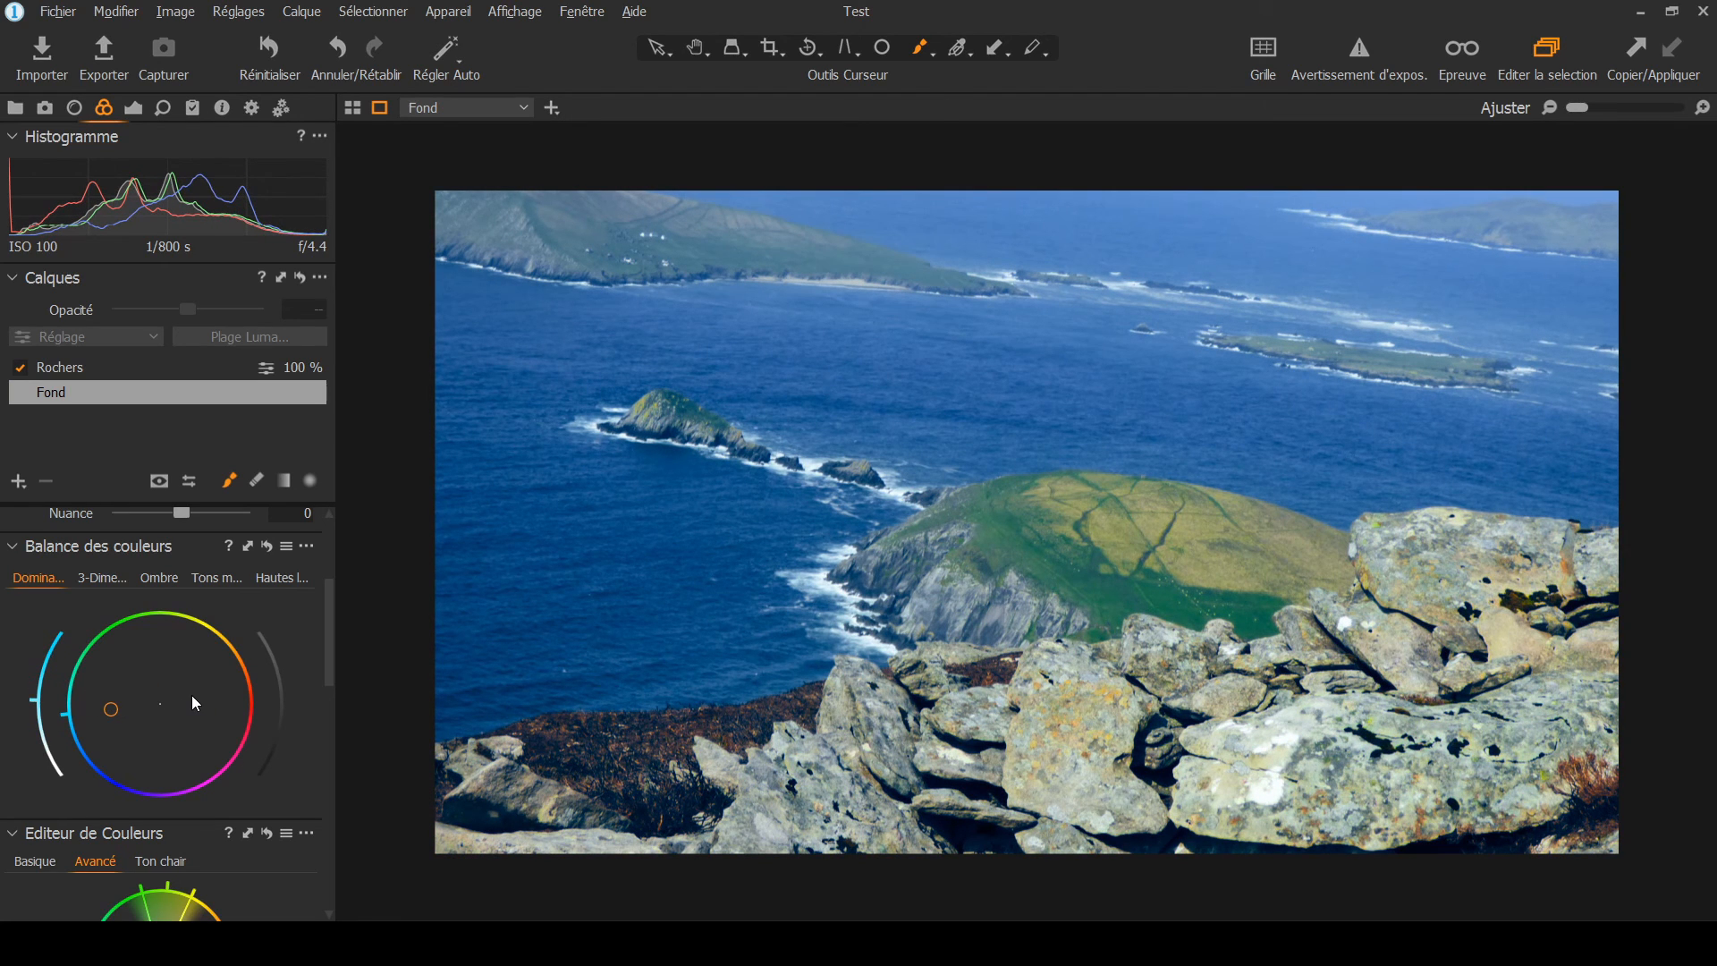
{"action": "double_click", "coordinate": [191, 695]}
Tint the Fond layer's shadows (Ombre) moderately toward blue in Balance des couleurs.
{"action": "left_click", "coordinate": [161, 578]}
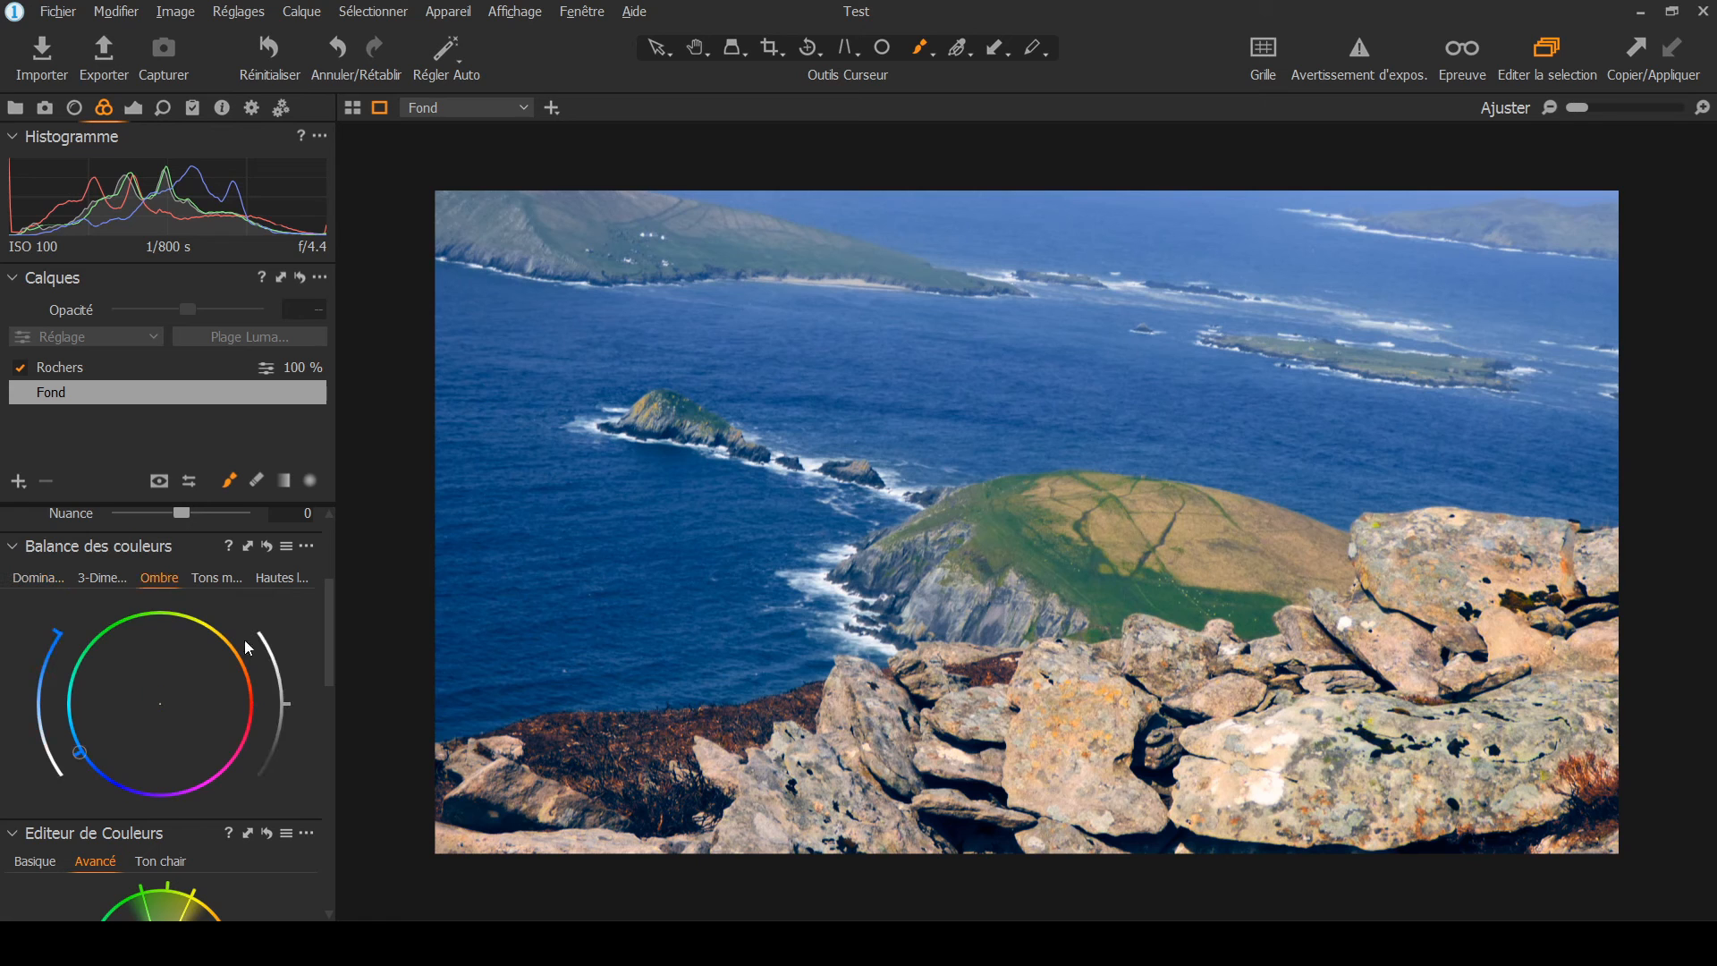
{"action": "left_click_drag", "start_coordinate": [154, 705], "coordinate": [123, 735]}
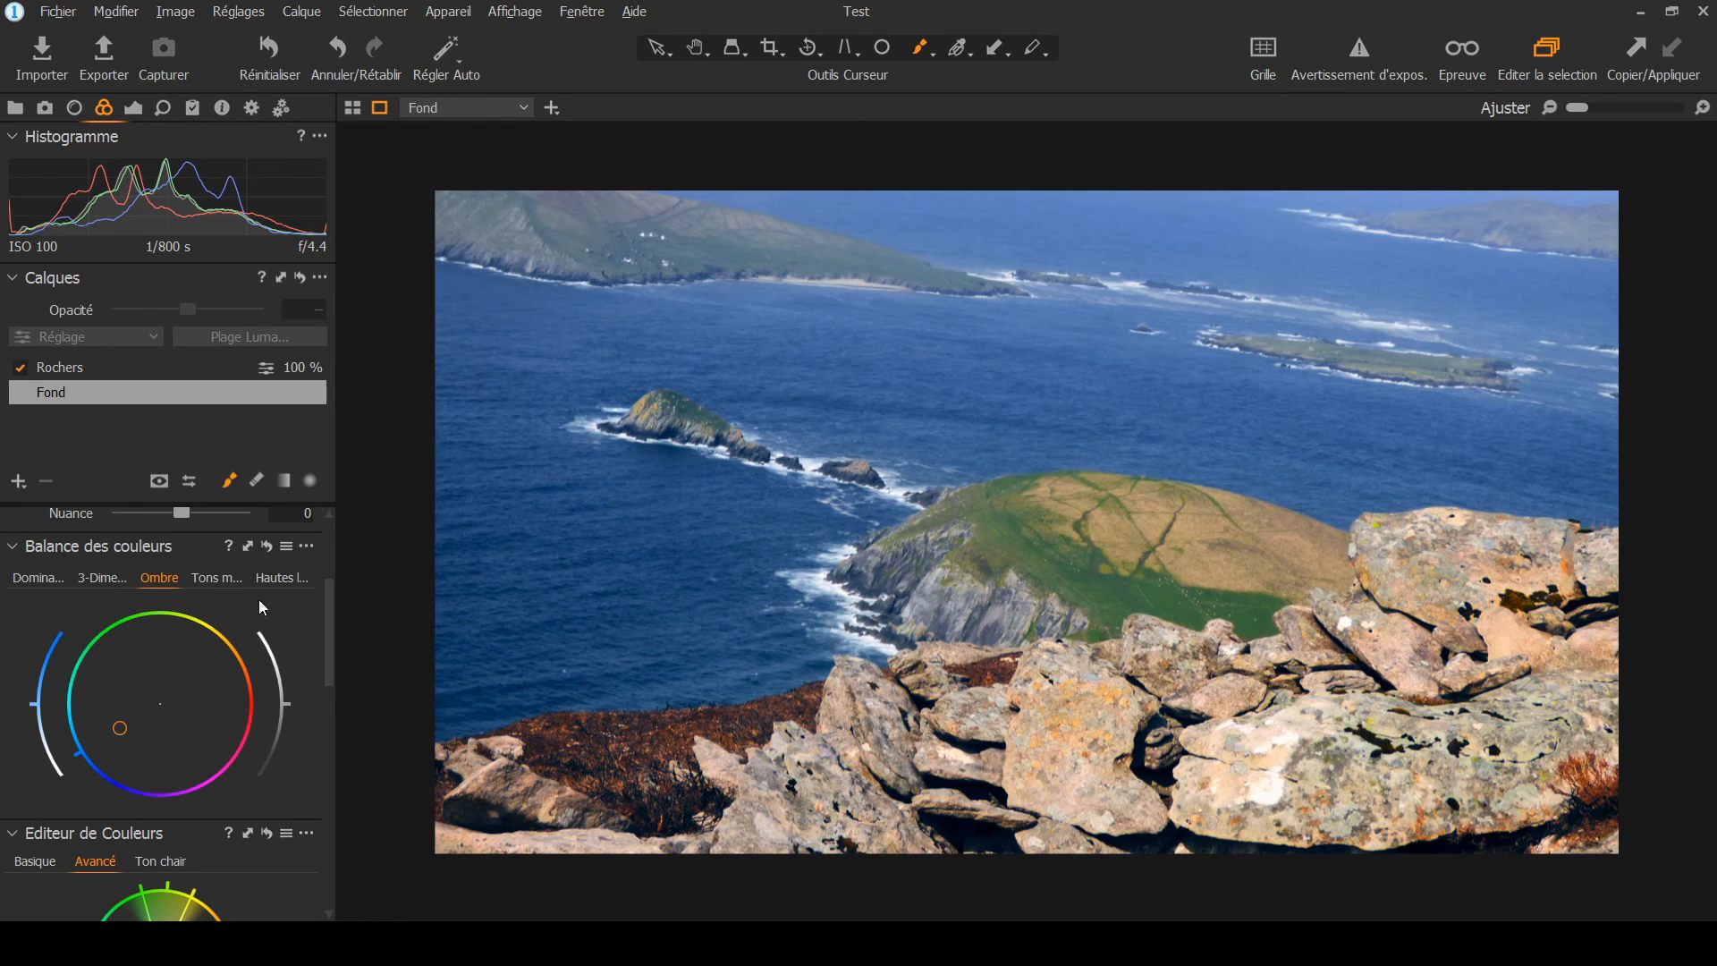
Shift the midtones (Tons moyens) and highlights (Hautes lumières) slightly toward warm orange.
{"action": "left_click", "coordinate": [230, 579]}
{"action": "mouse_move", "coordinate": [158, 704]}
{"action": "left_mouse_down"}
{"action": "mouse_move", "coordinate": [234, 635]}
{"action": "mouse_move", "coordinate": [169, 692]}
{"action": "mouse_move", "coordinate": [180, 673]}
{"action": "mouse_move", "coordinate": [163, 663]}
{"action": "mouse_move", "coordinate": [175, 697]}
{"action": "left_mouse_up"}
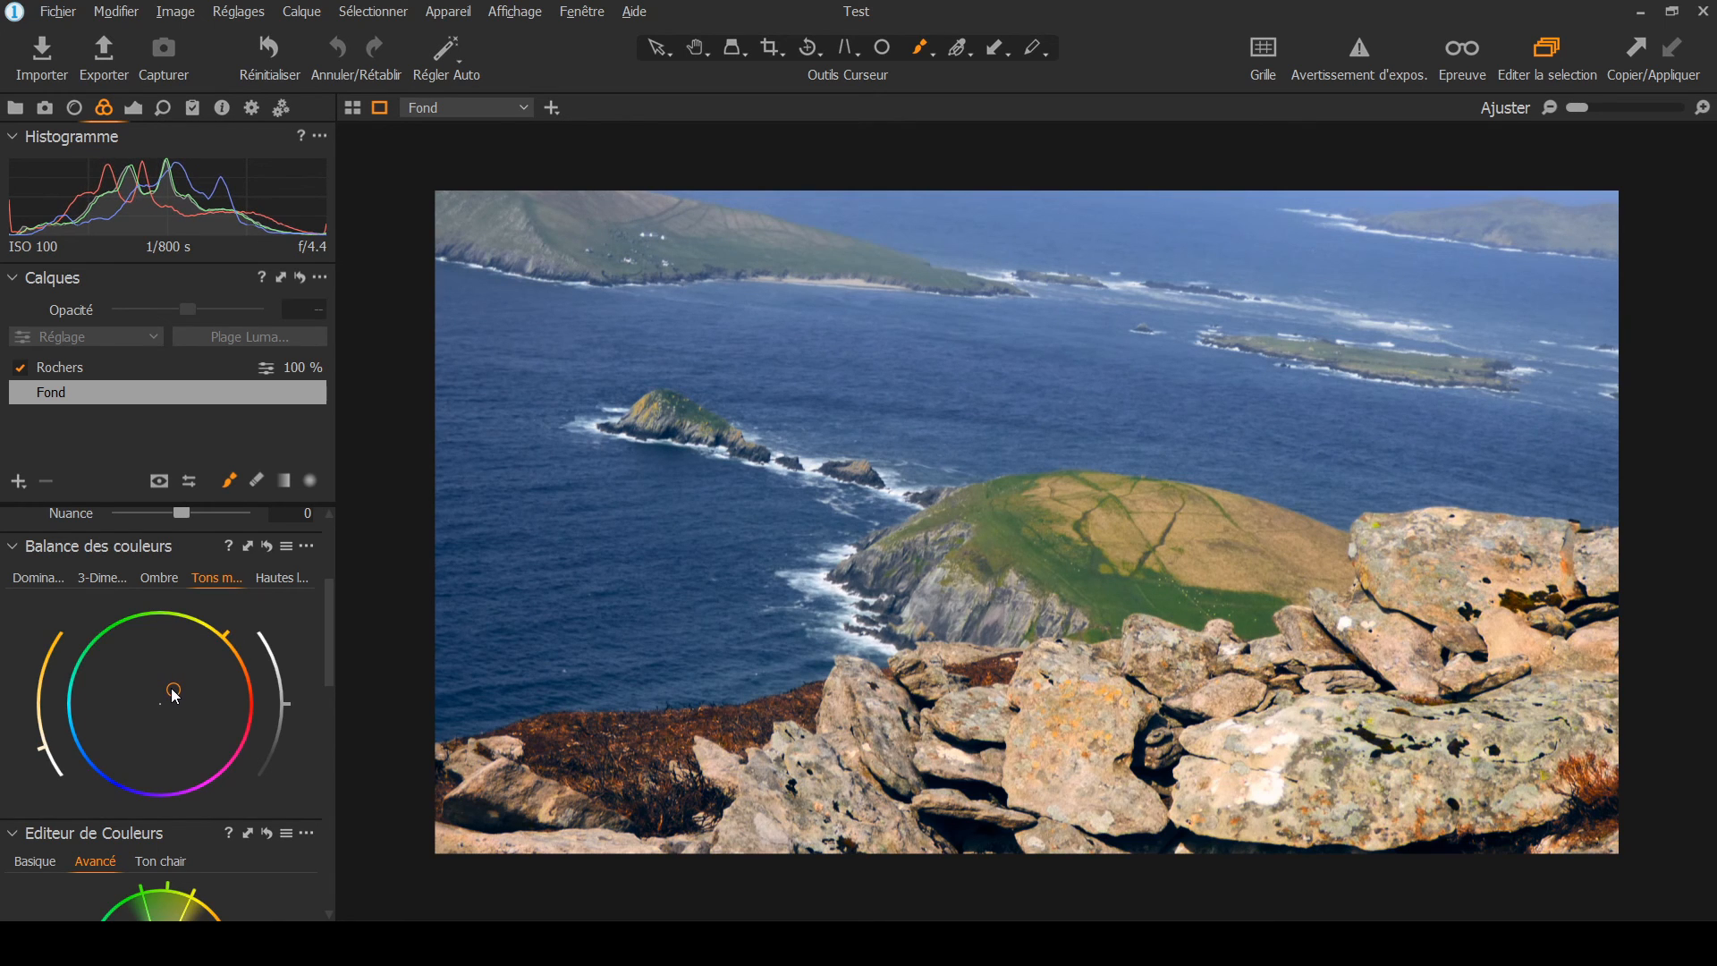
{"action": "left_click", "coordinate": [277, 577]}
{"action": "left_click_drag", "start_coordinate": [164, 709], "coordinate": [178, 698]}
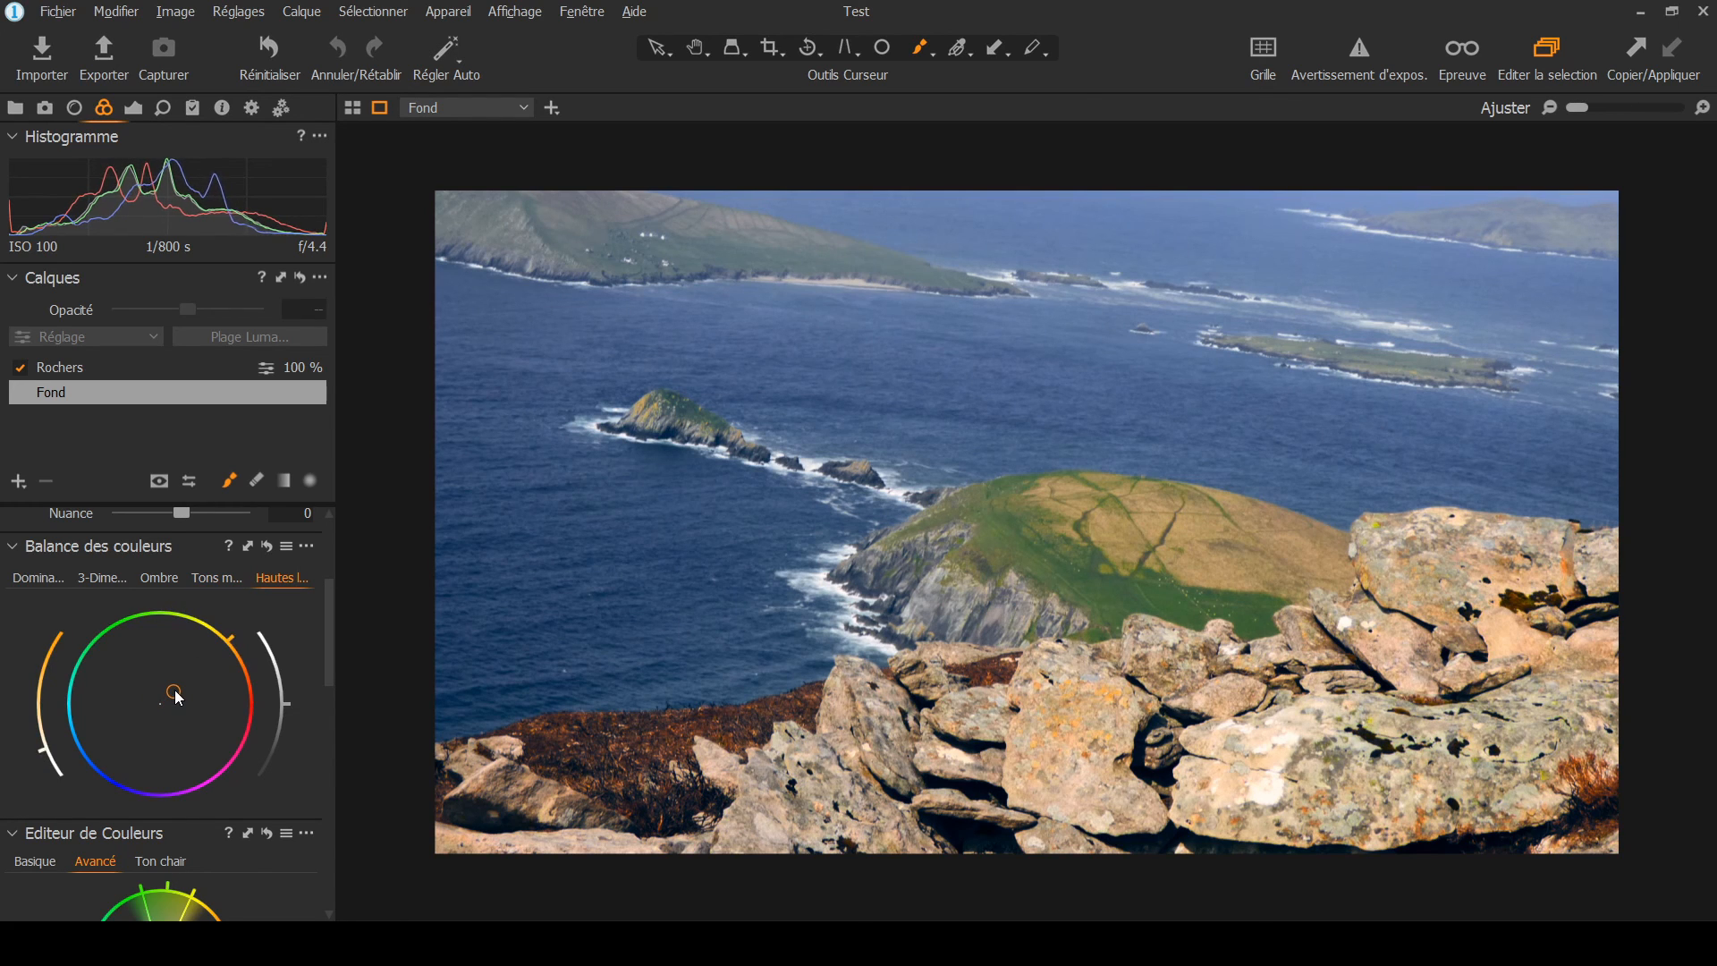
Compare the photo with and without the Balance des couleurs tints, keeping the tints.
{"action": "left_click", "coordinate": [167, 579]}
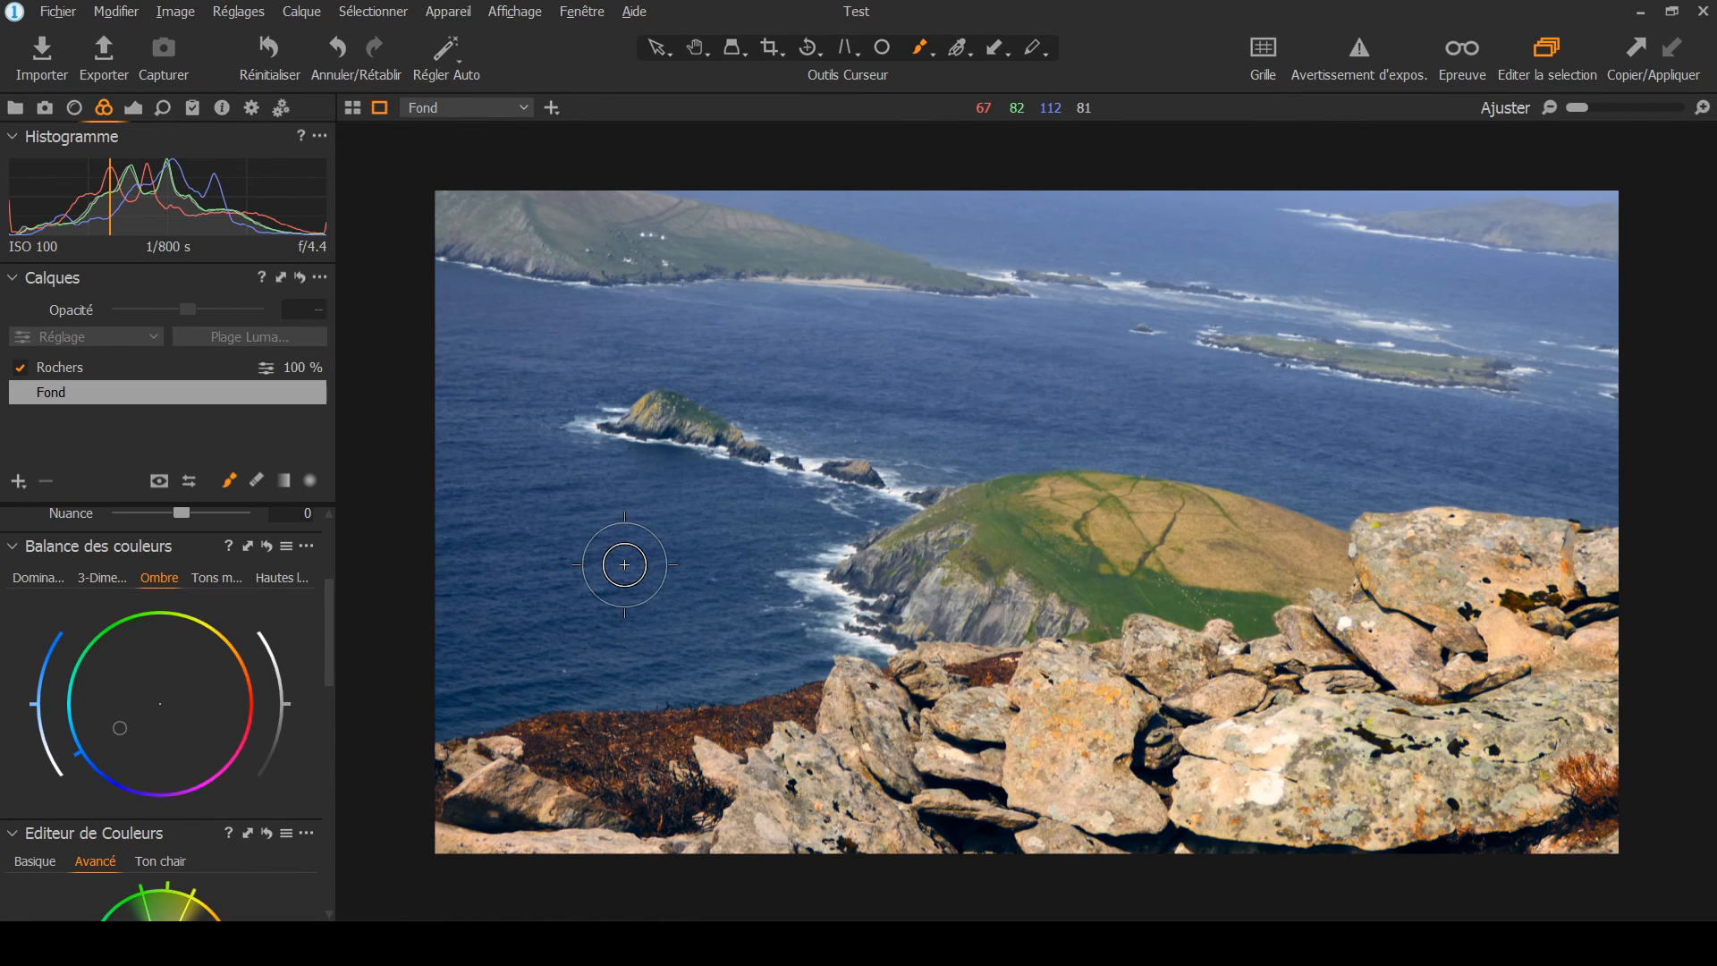
{"action": "left_click", "coordinate": [267, 545]}
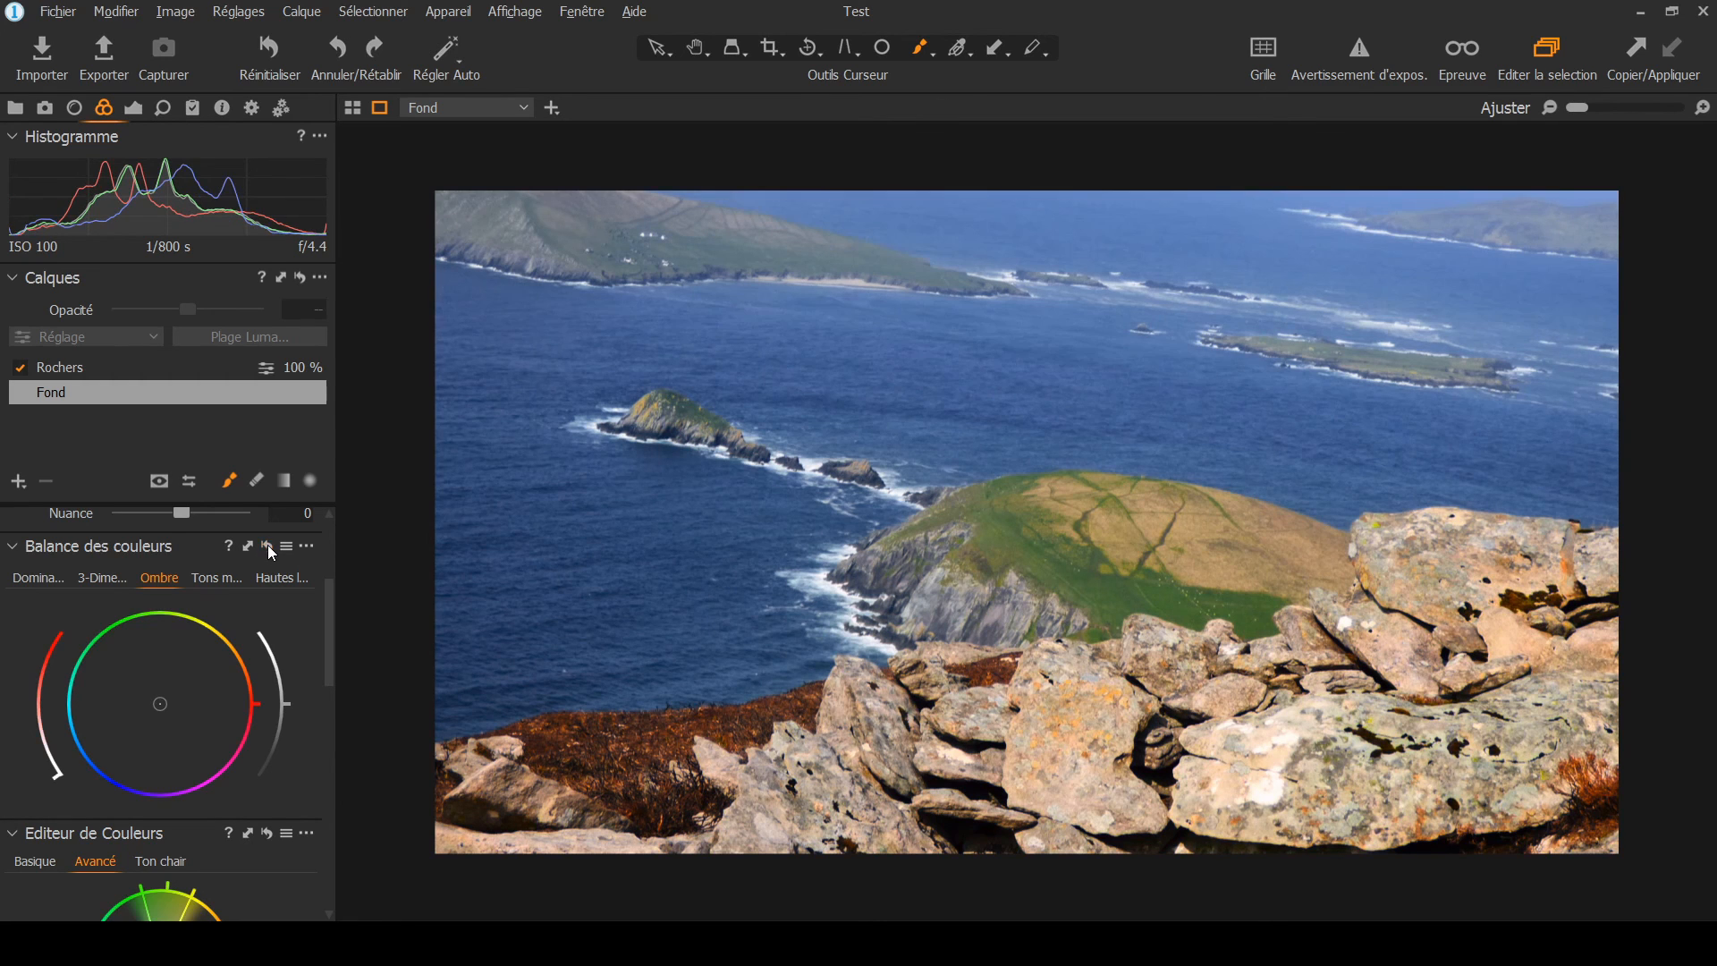
{"action": "left_click", "coordinate": [268, 545], "text": "alt"}
{"action": "left_click", "coordinate": [267, 545], "text": "alt"}
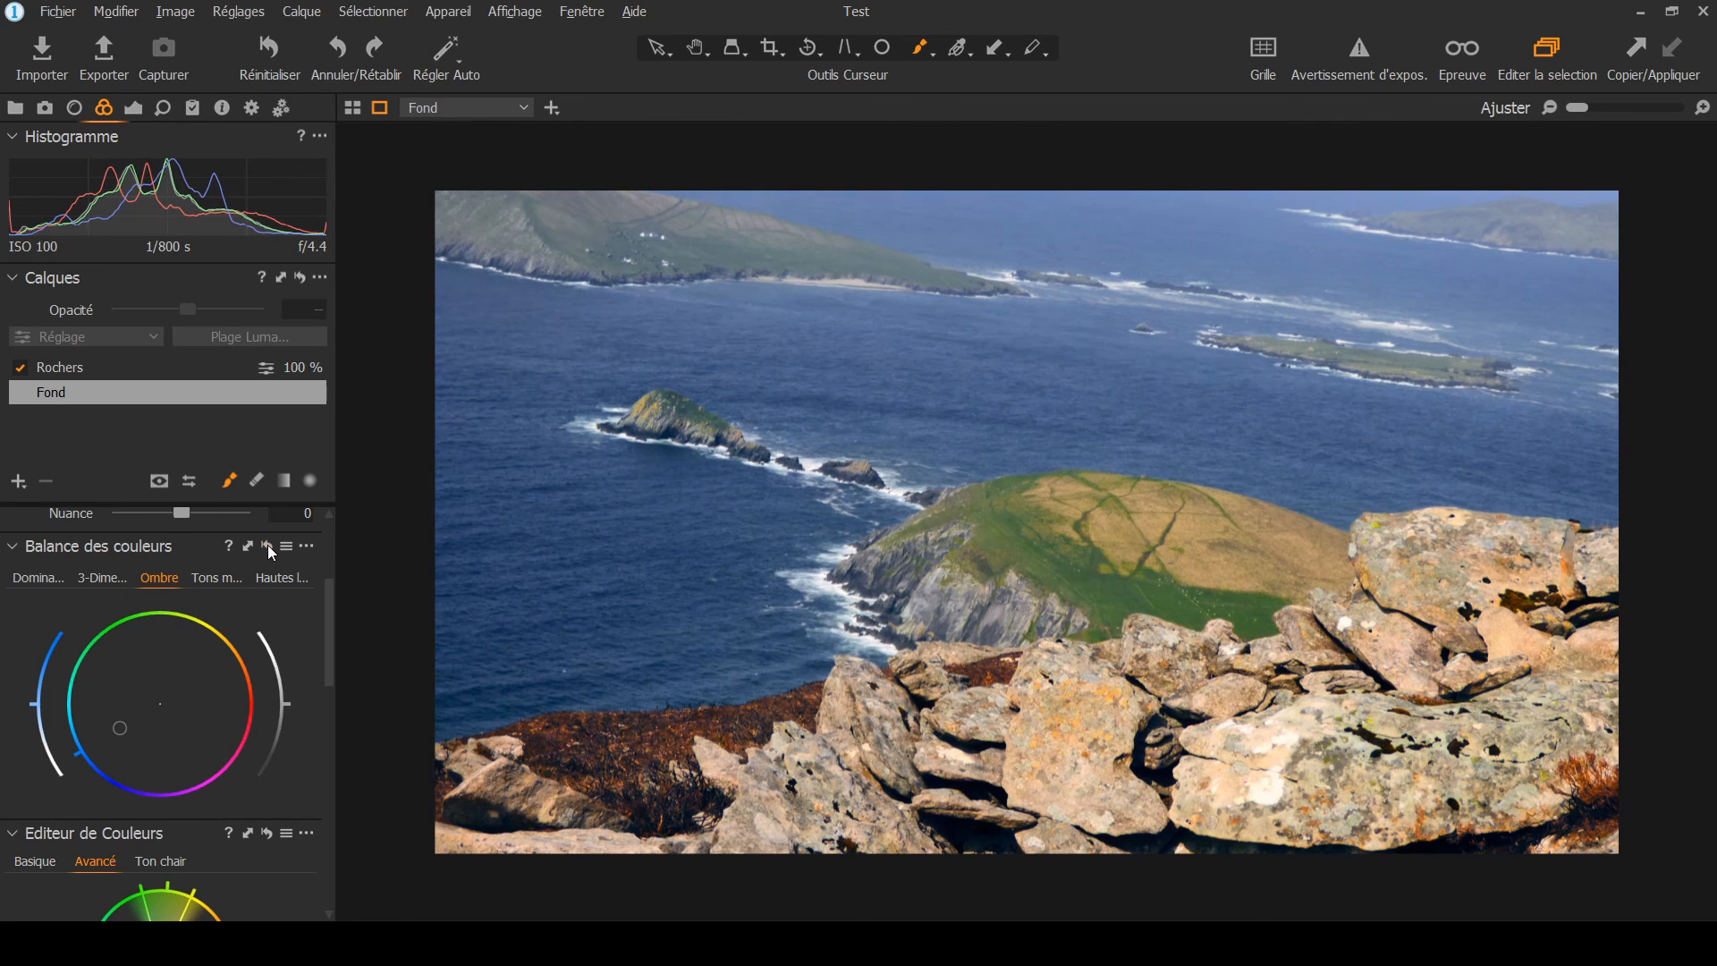
{"action": "left_click", "coordinate": [266, 544], "text": "alt"}
{"action": "left_click", "coordinate": [267, 545], "text": "alt"}
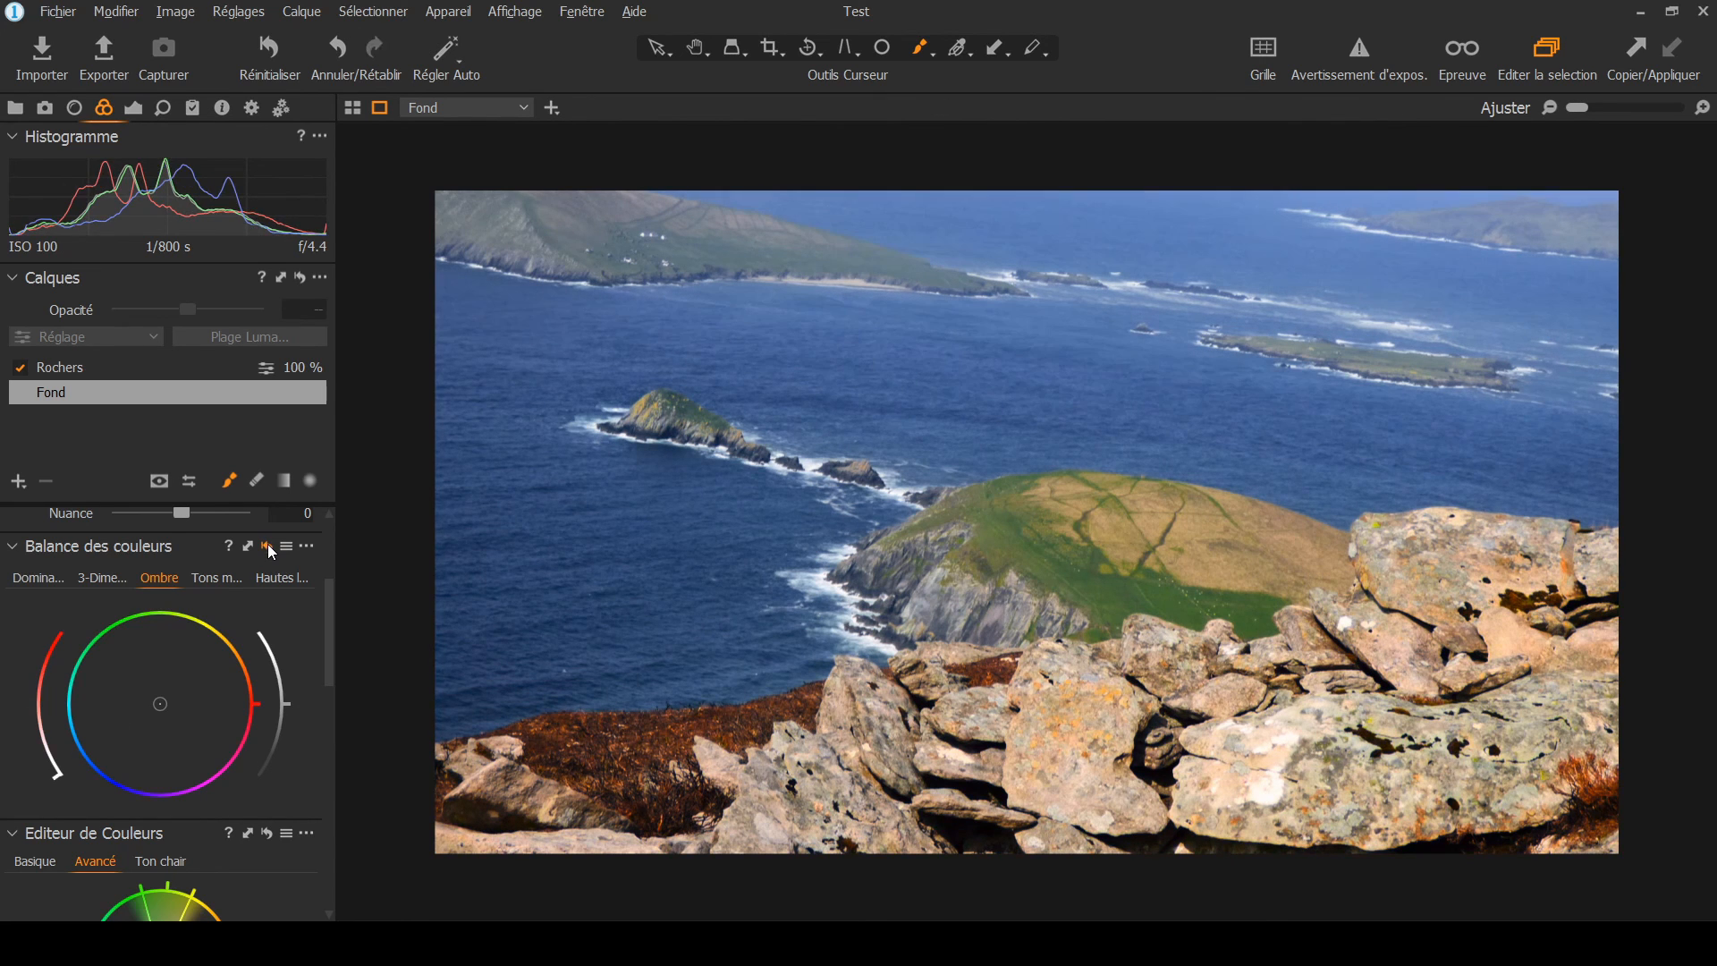
{"action": "left_click", "coordinate": [267, 545], "text": "alt"}
{"action": "left_click", "coordinate": [267, 545], "text": "alt"}
{"action": "left_click", "coordinate": [267, 544], "text": "alt"}
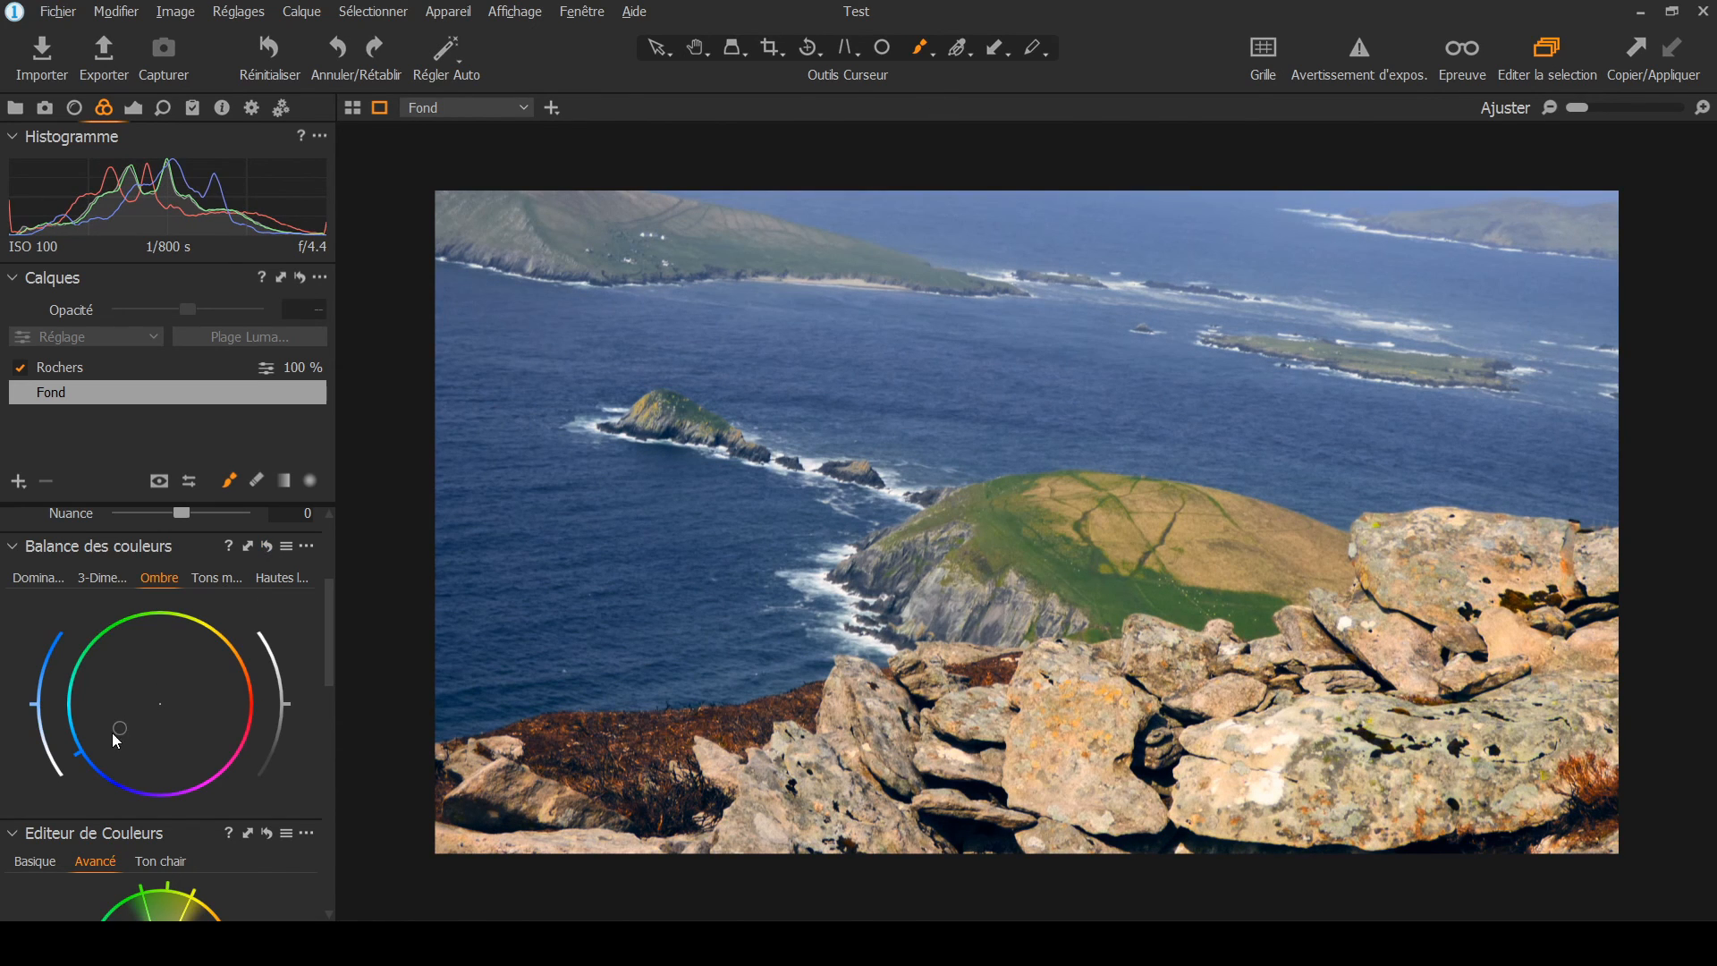
Push the shadows slightly further toward blue, and the highlights and midtones a little further toward yellow-orange.
{"action": "left_click_drag", "start_coordinate": [120, 728], "coordinate": [114, 734]}
{"action": "left_click", "coordinate": [216, 578]}
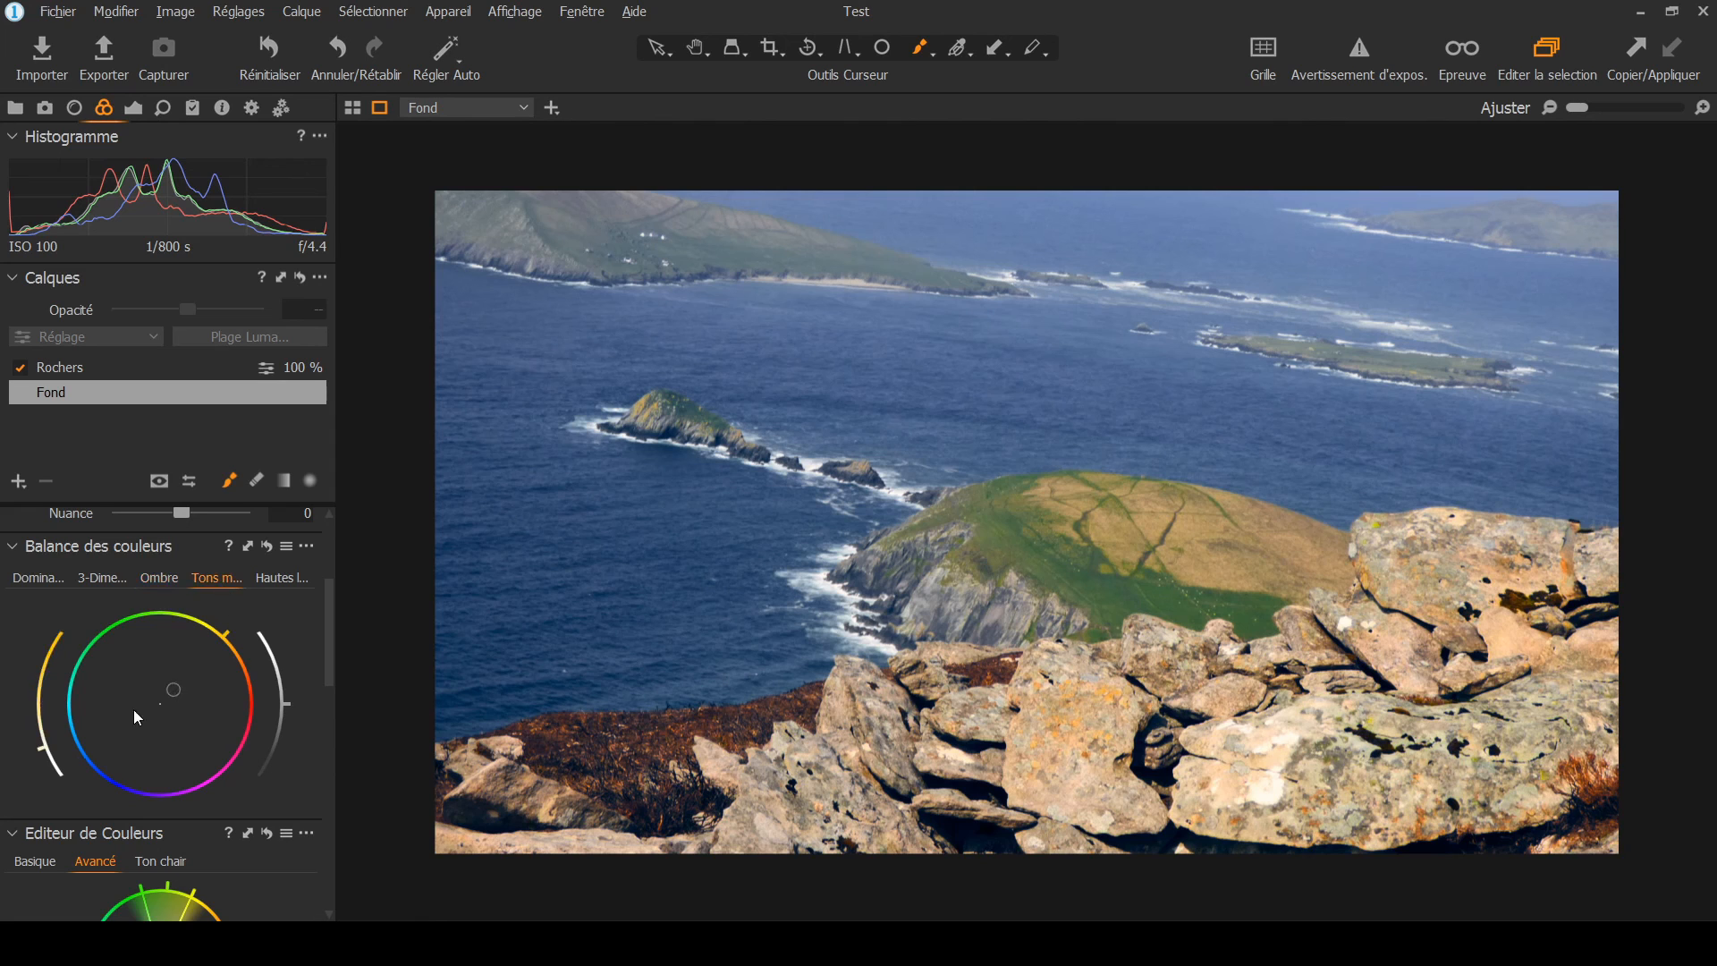
{"action": "left_click", "coordinate": [286, 579]}
{"action": "left_click_drag", "start_coordinate": [165, 692], "coordinate": [179, 686]}
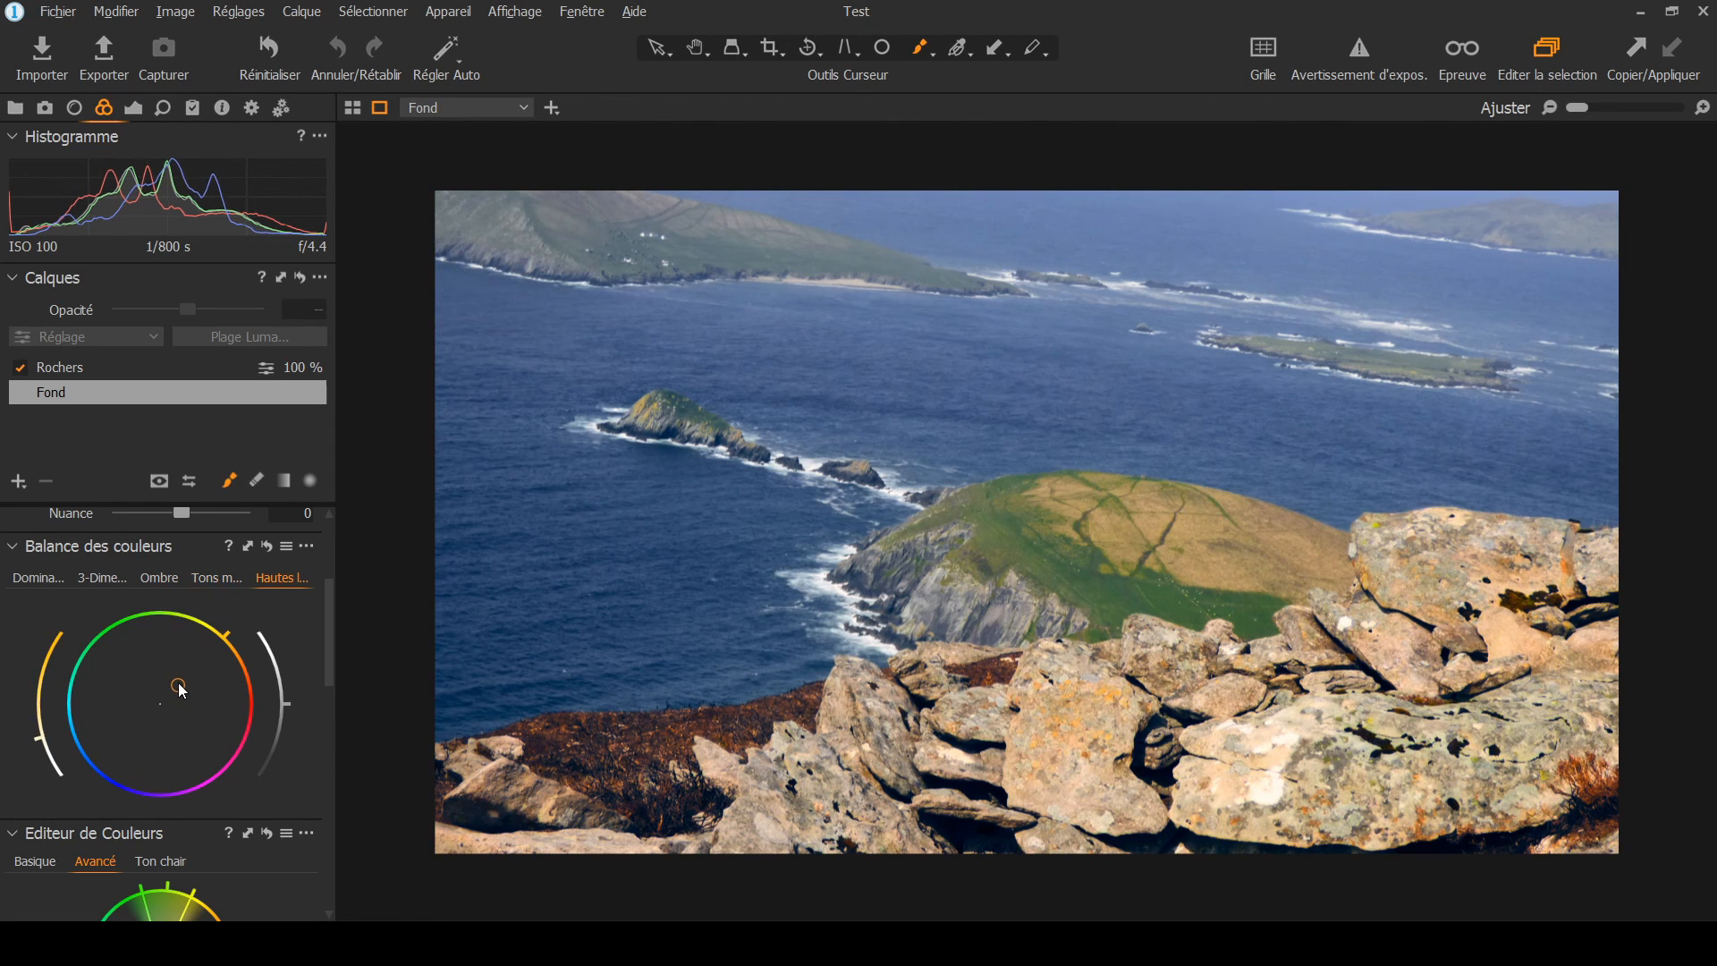
{"action": "left_click", "coordinate": [224, 581]}
{"action": "left_click_drag", "start_coordinate": [169, 689], "coordinate": [170, 682]}
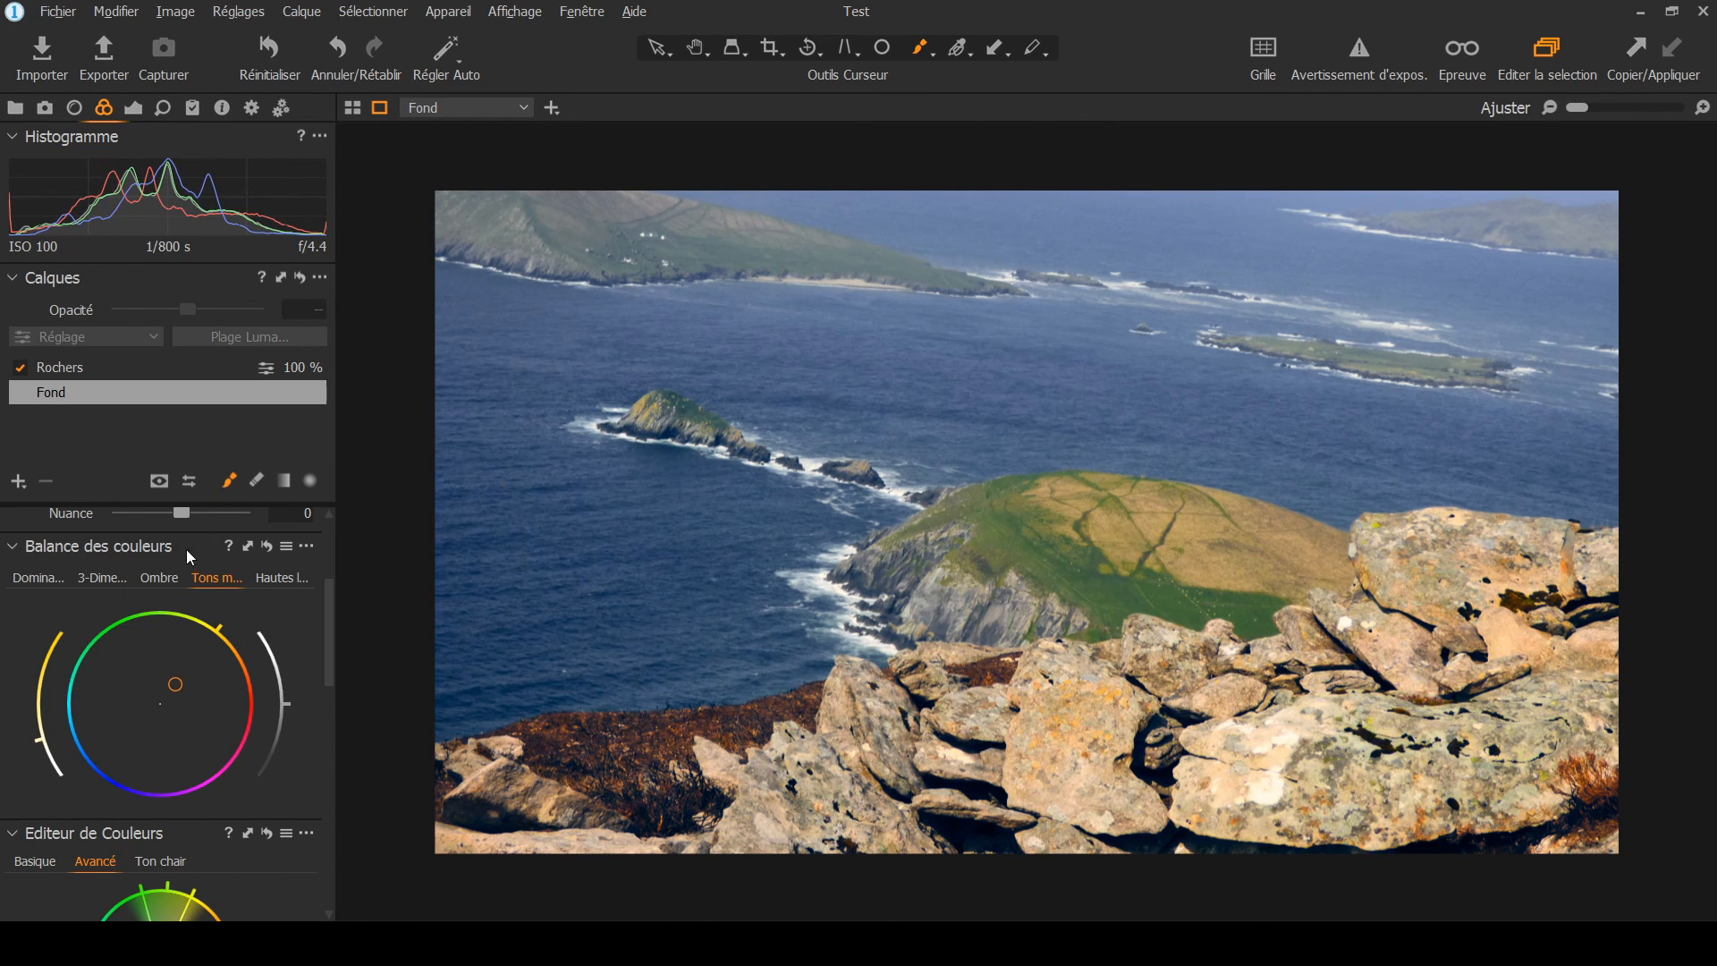
Check the strengthened colour balance by repeatedly comparing it with the neutral version, keeping the strengthened tints.
{"action": "left_click", "coordinate": [265, 544]}
{"action": "left_click", "coordinate": [265, 544]}
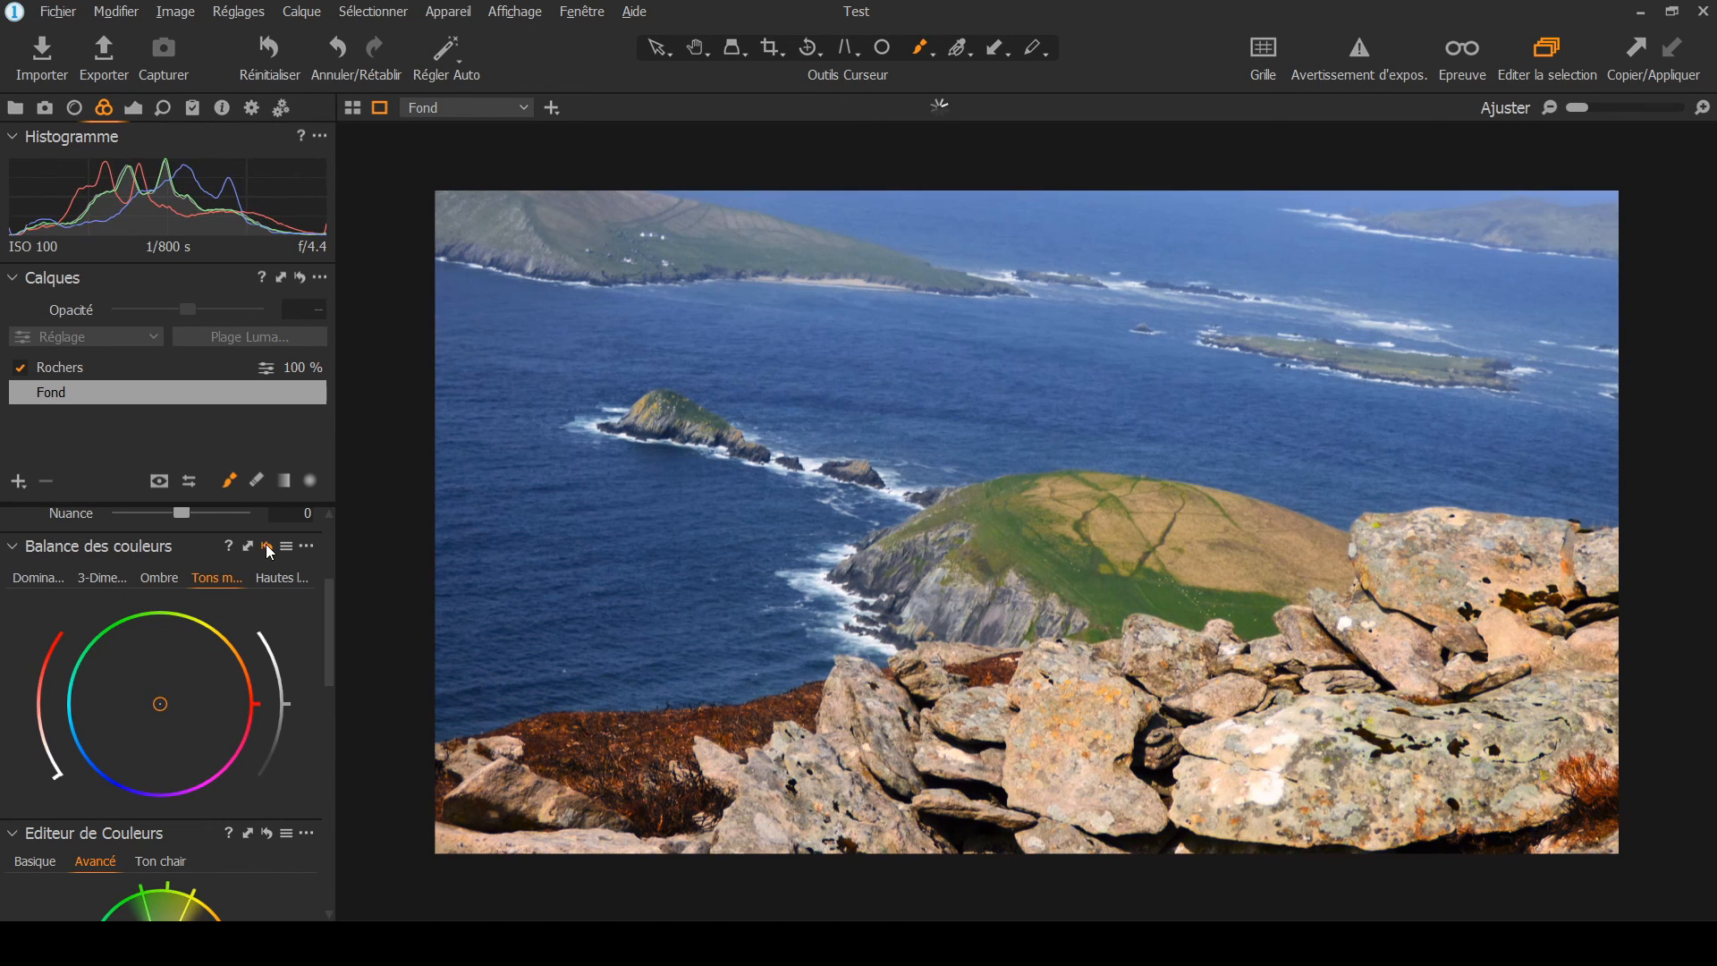
{"action": "left_click", "coordinate": [266, 544]}
{"action": "left_click", "coordinate": [266, 545]}
{"action": "left_click", "coordinate": [266, 545]}
{"action": "left_click", "coordinate": [266, 544]}
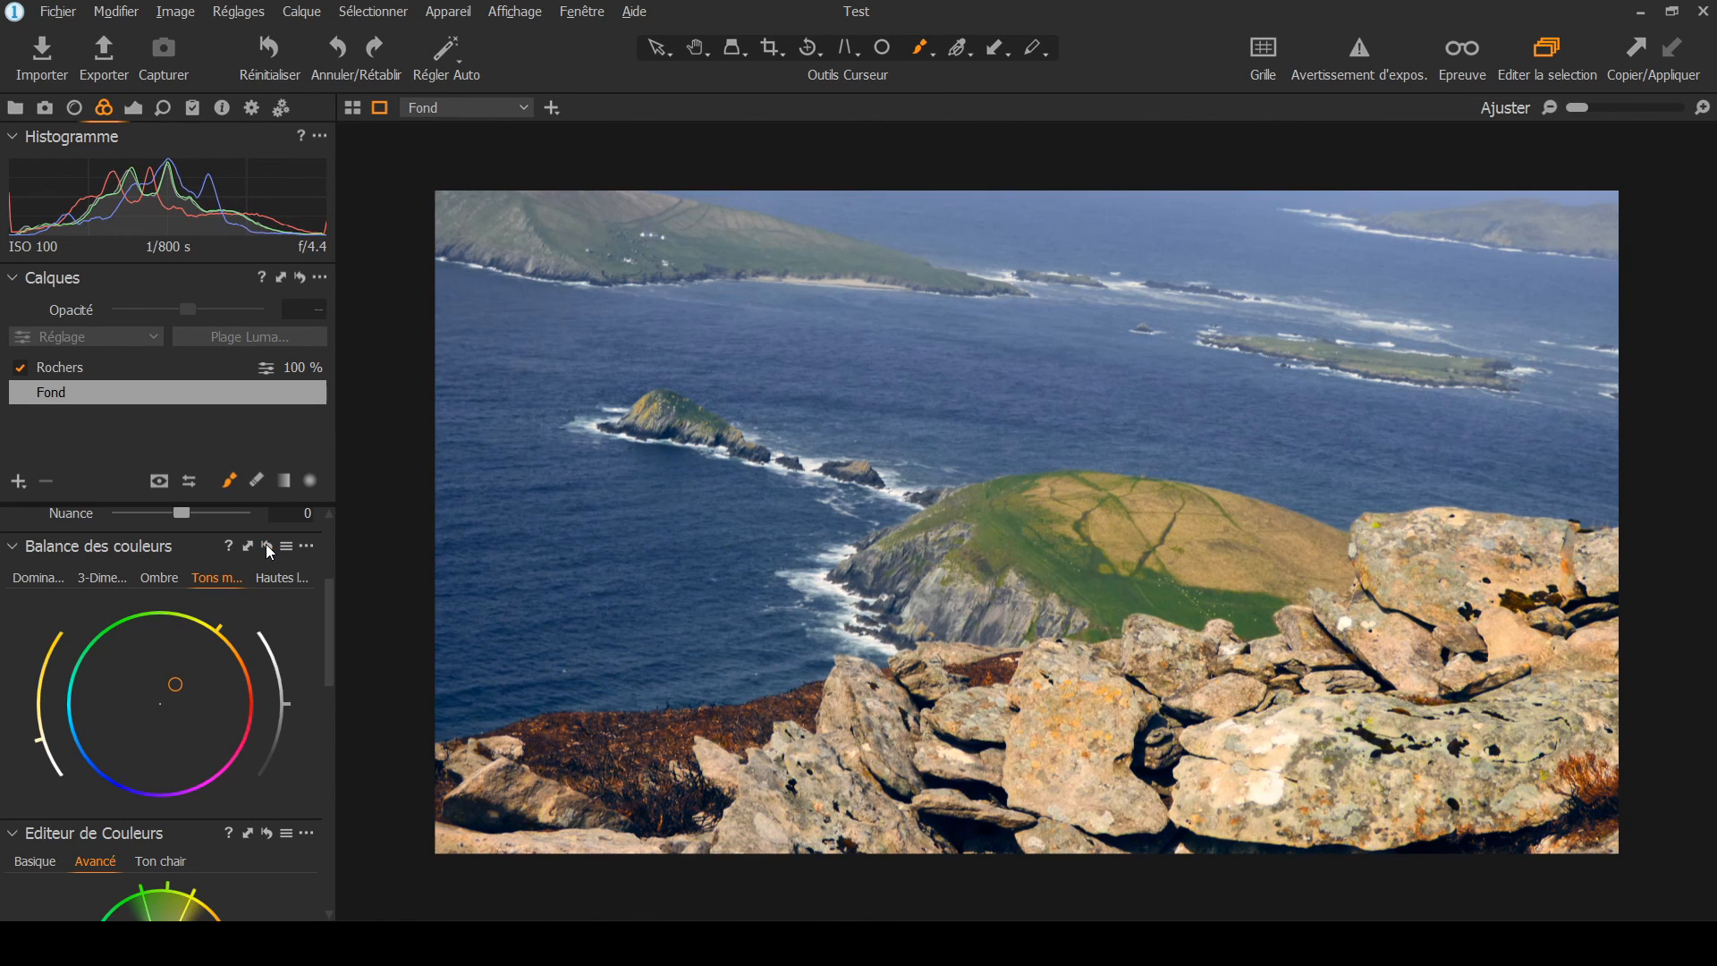
{"action": "left_click", "coordinate": [265, 545]}
{"action": "left_click", "coordinate": [266, 545]}
{"action": "left_click", "coordinate": [266, 544]}
{"action": "left_click", "coordinate": [266, 545]}
{"action": "left_click", "coordinate": [265, 544]}
{"action": "left_click", "coordinate": [265, 544]}
{"action": "left_click", "coordinate": [266, 547]}
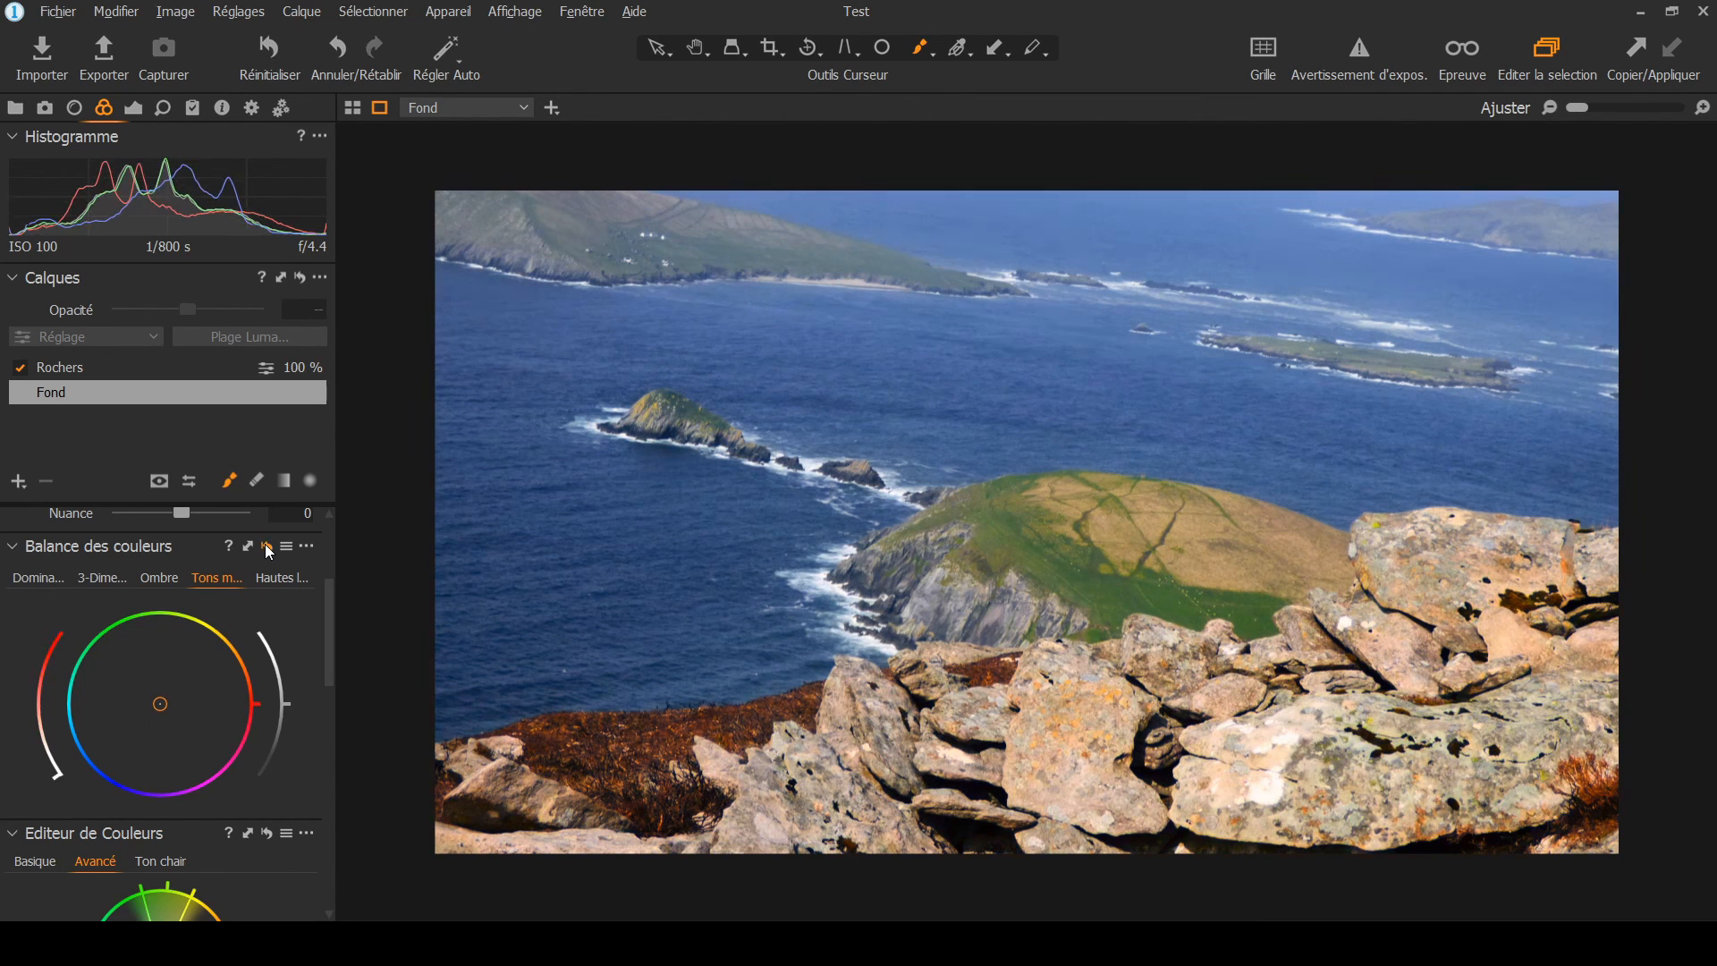
{"action": "left_click", "coordinate": [264, 543]}
{"action": "key", "text": "ctrl+z"}
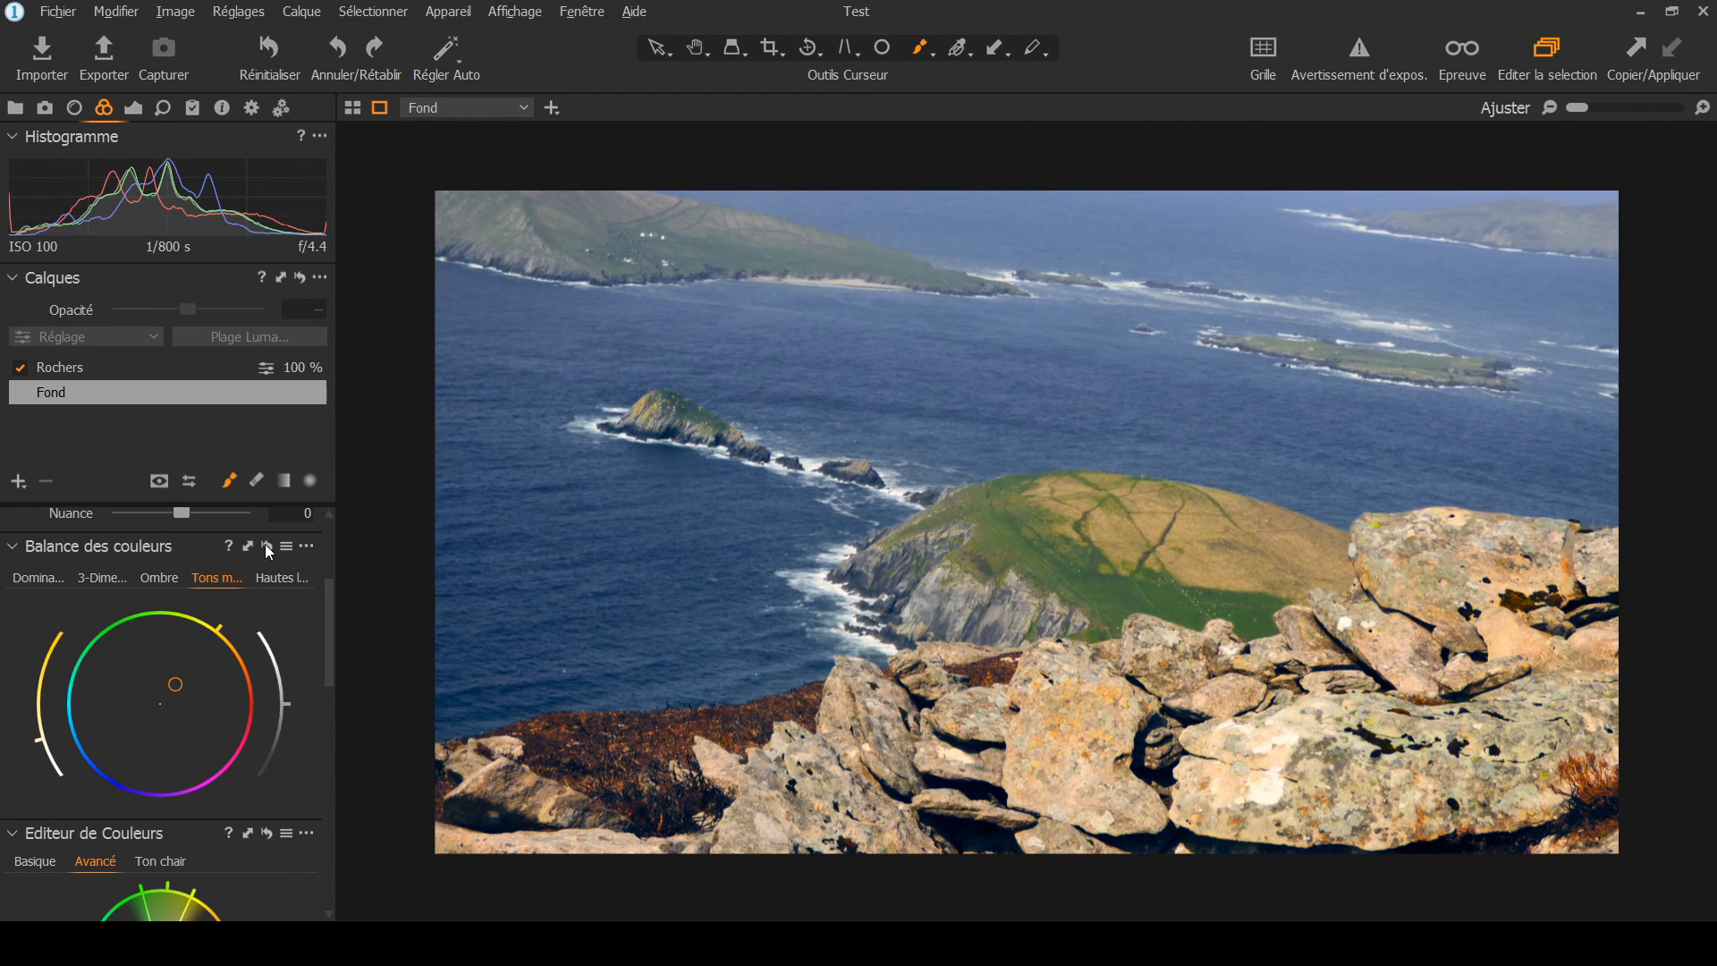
Compare the edited photo with its original version by repeatedly resetting all adjustments and restoring them.
{"action": "left_click", "coordinate": [265, 543]}
{"action": "left_click", "coordinate": [265, 544], "text": "alt"}
{"action": "left_click", "coordinate": [275, 52]}
{"action": "left_click", "coordinate": [274, 52], "text": "alt"}
{"action": "key", "text": "ctrl+z"}
{"action": "left_click", "coordinate": [273, 52]}
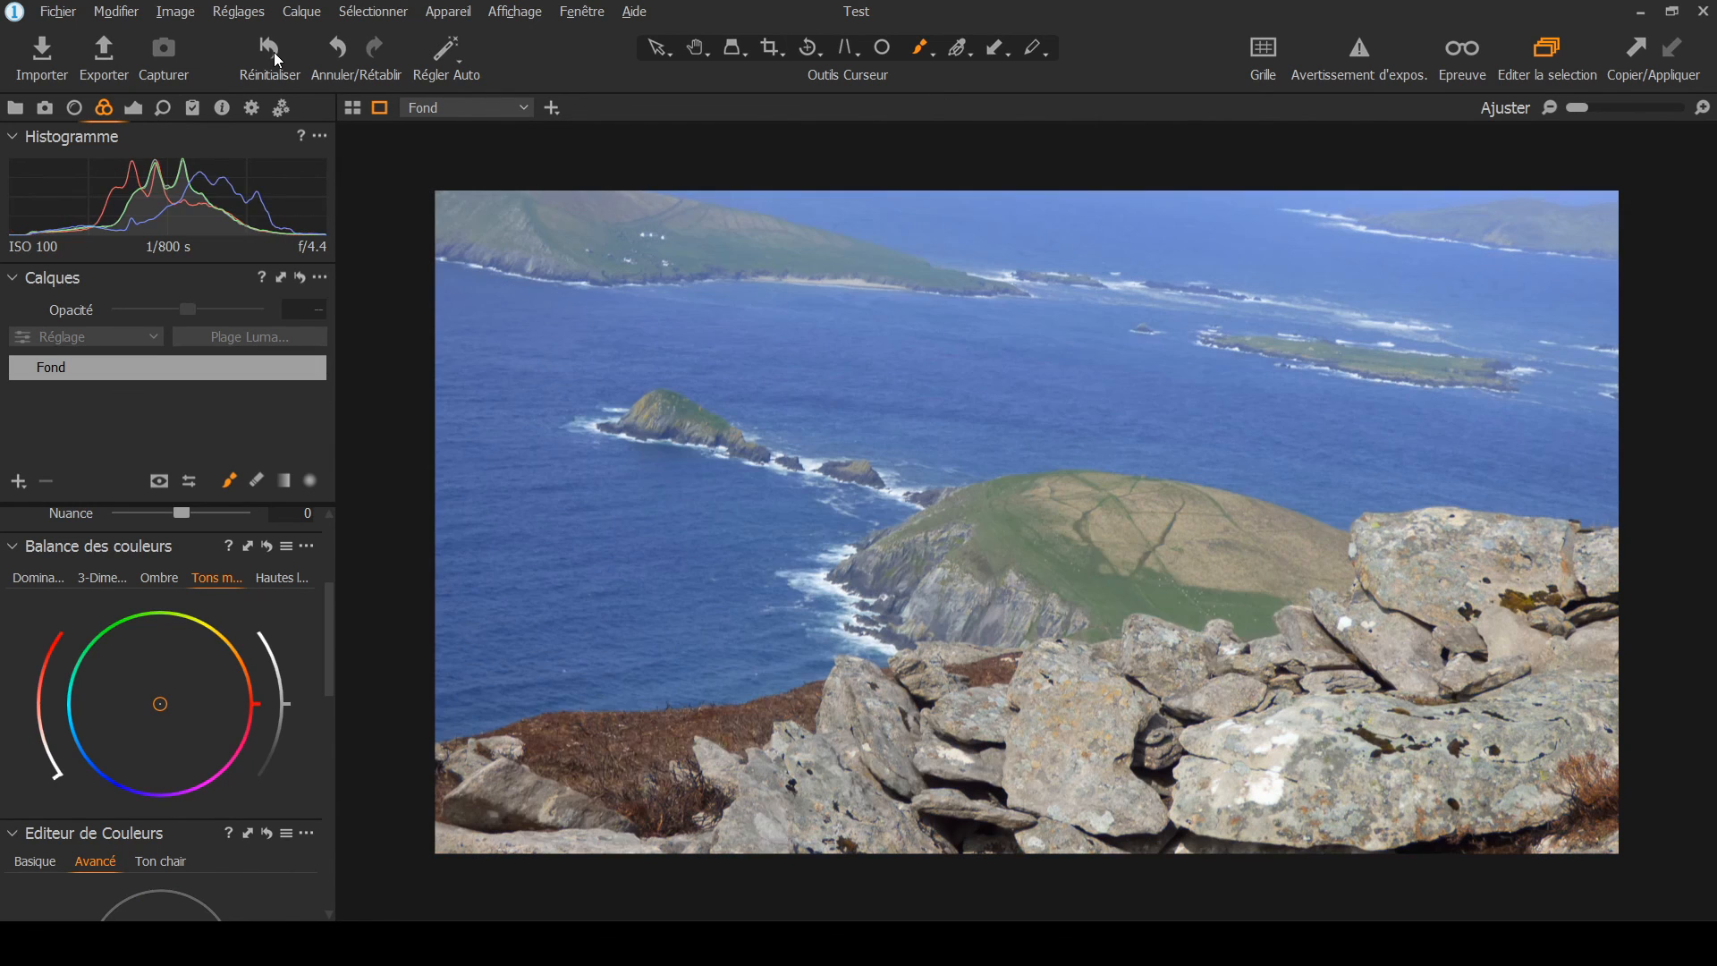
{"action": "key", "text": "ctrl+z"}
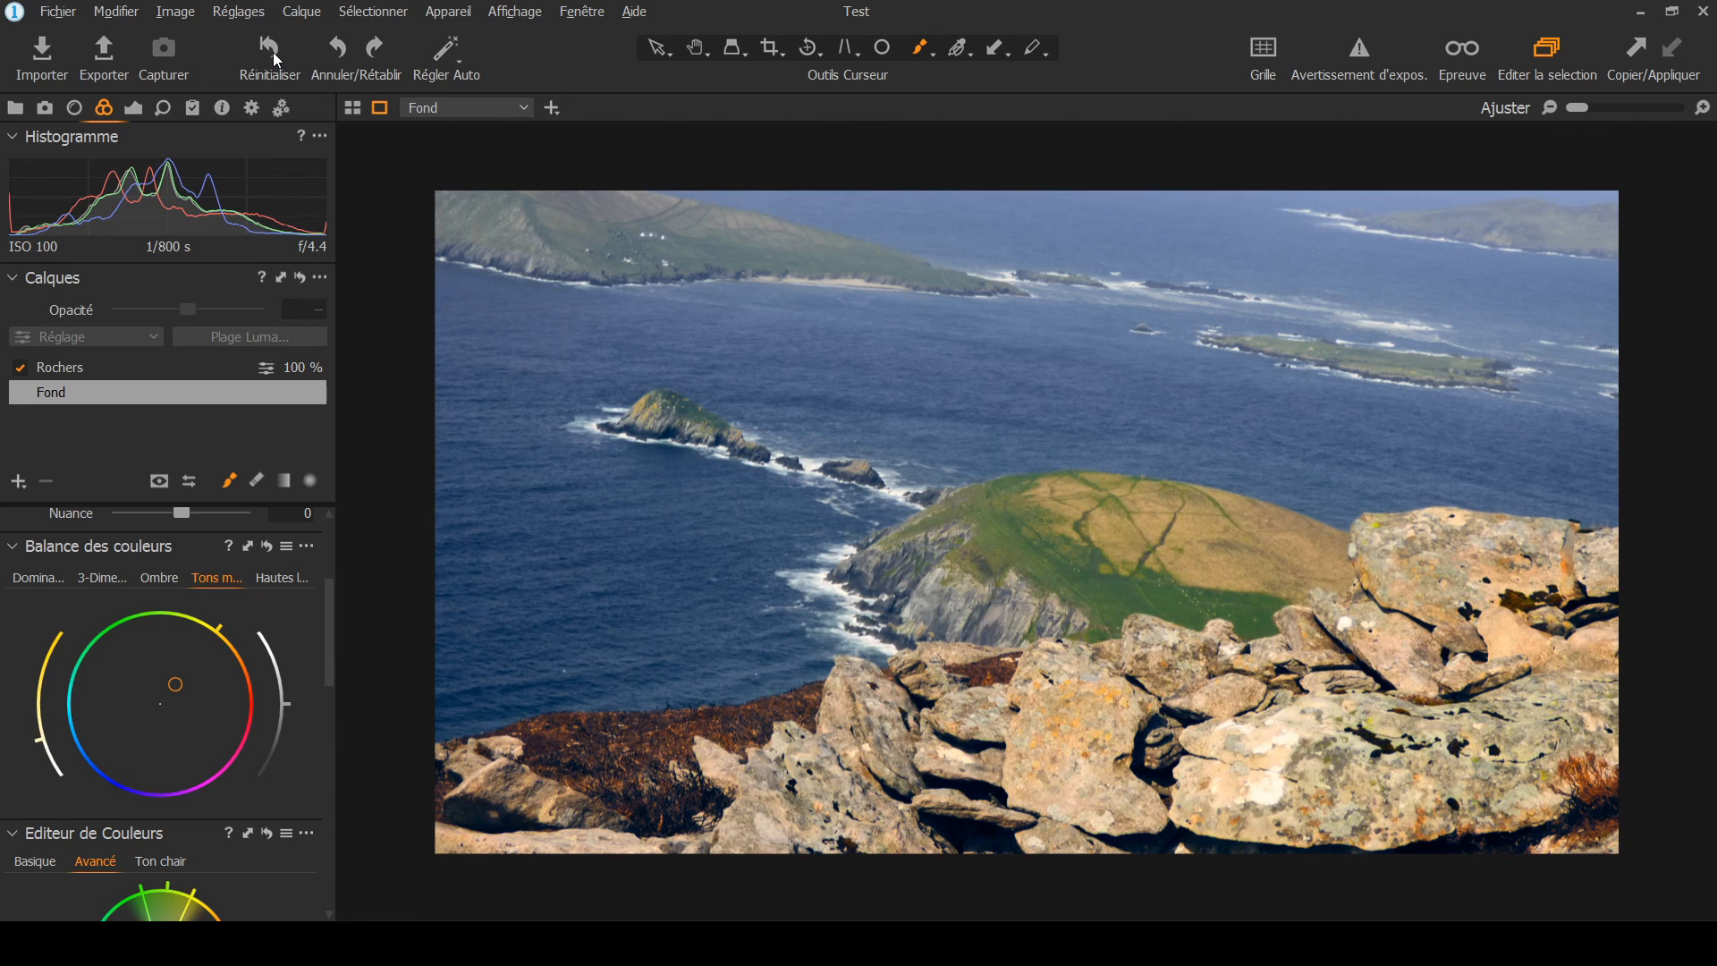
{"action": "left_click", "coordinate": [271, 52]}
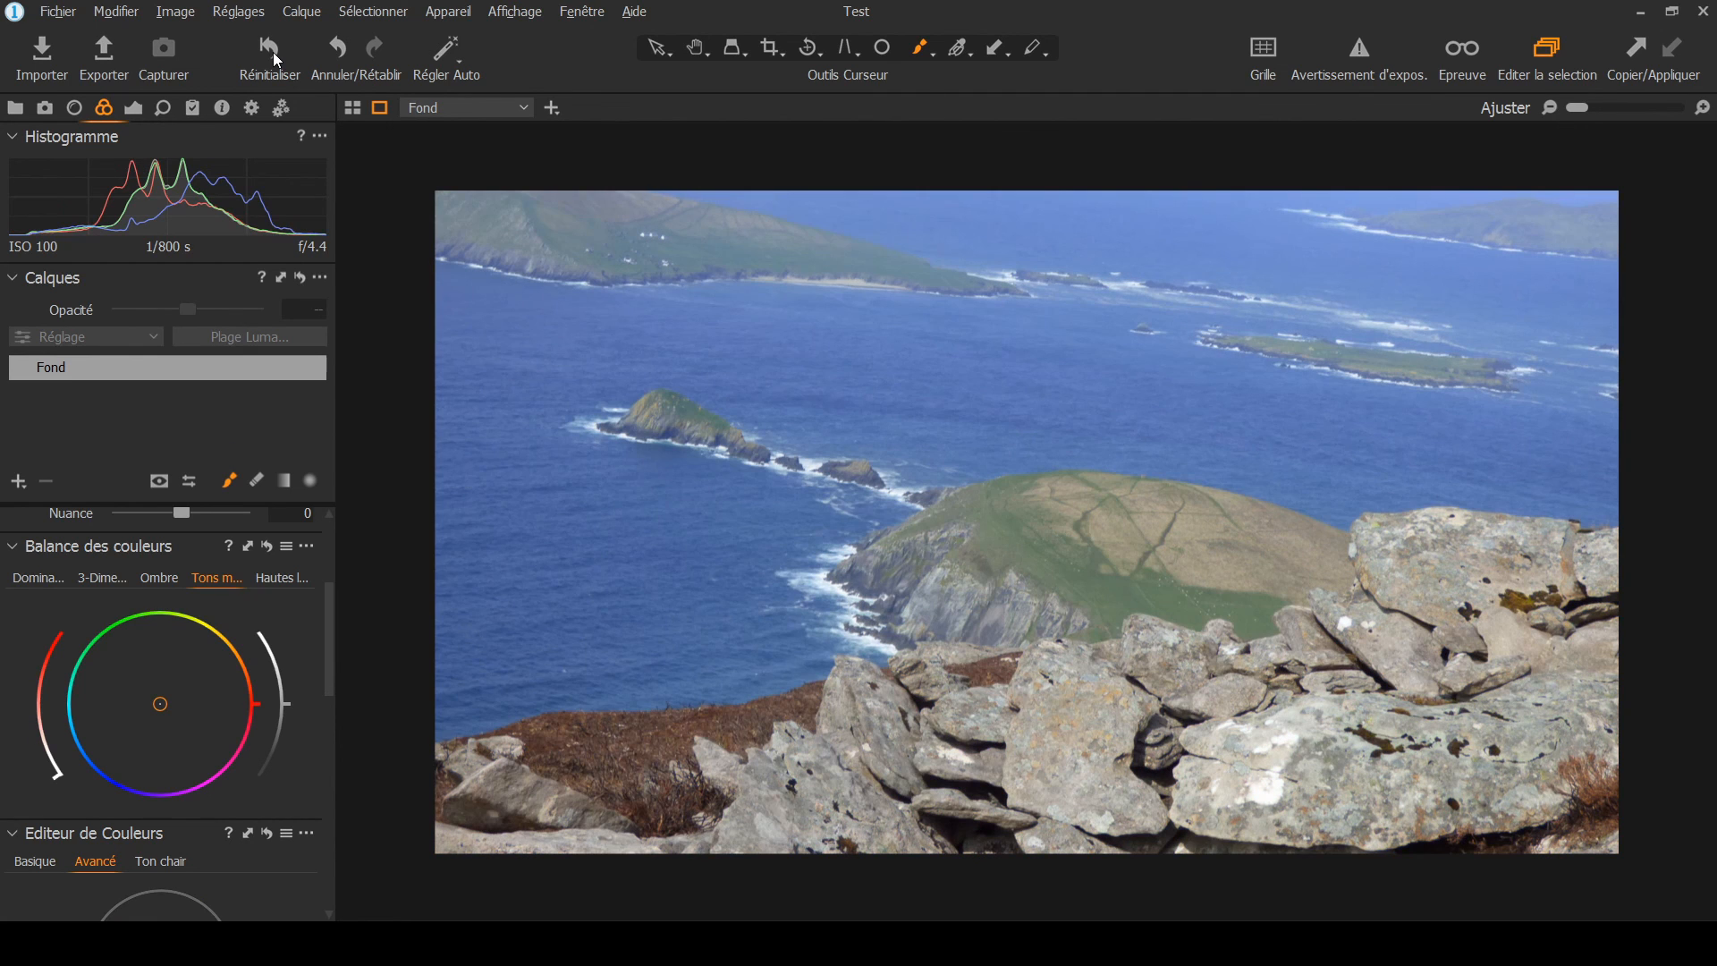
{"action": "key", "text": "ctrl+z"}
{"action": "left_click", "coordinate": [272, 52]}
{"action": "key", "text": "ctrl+z"}
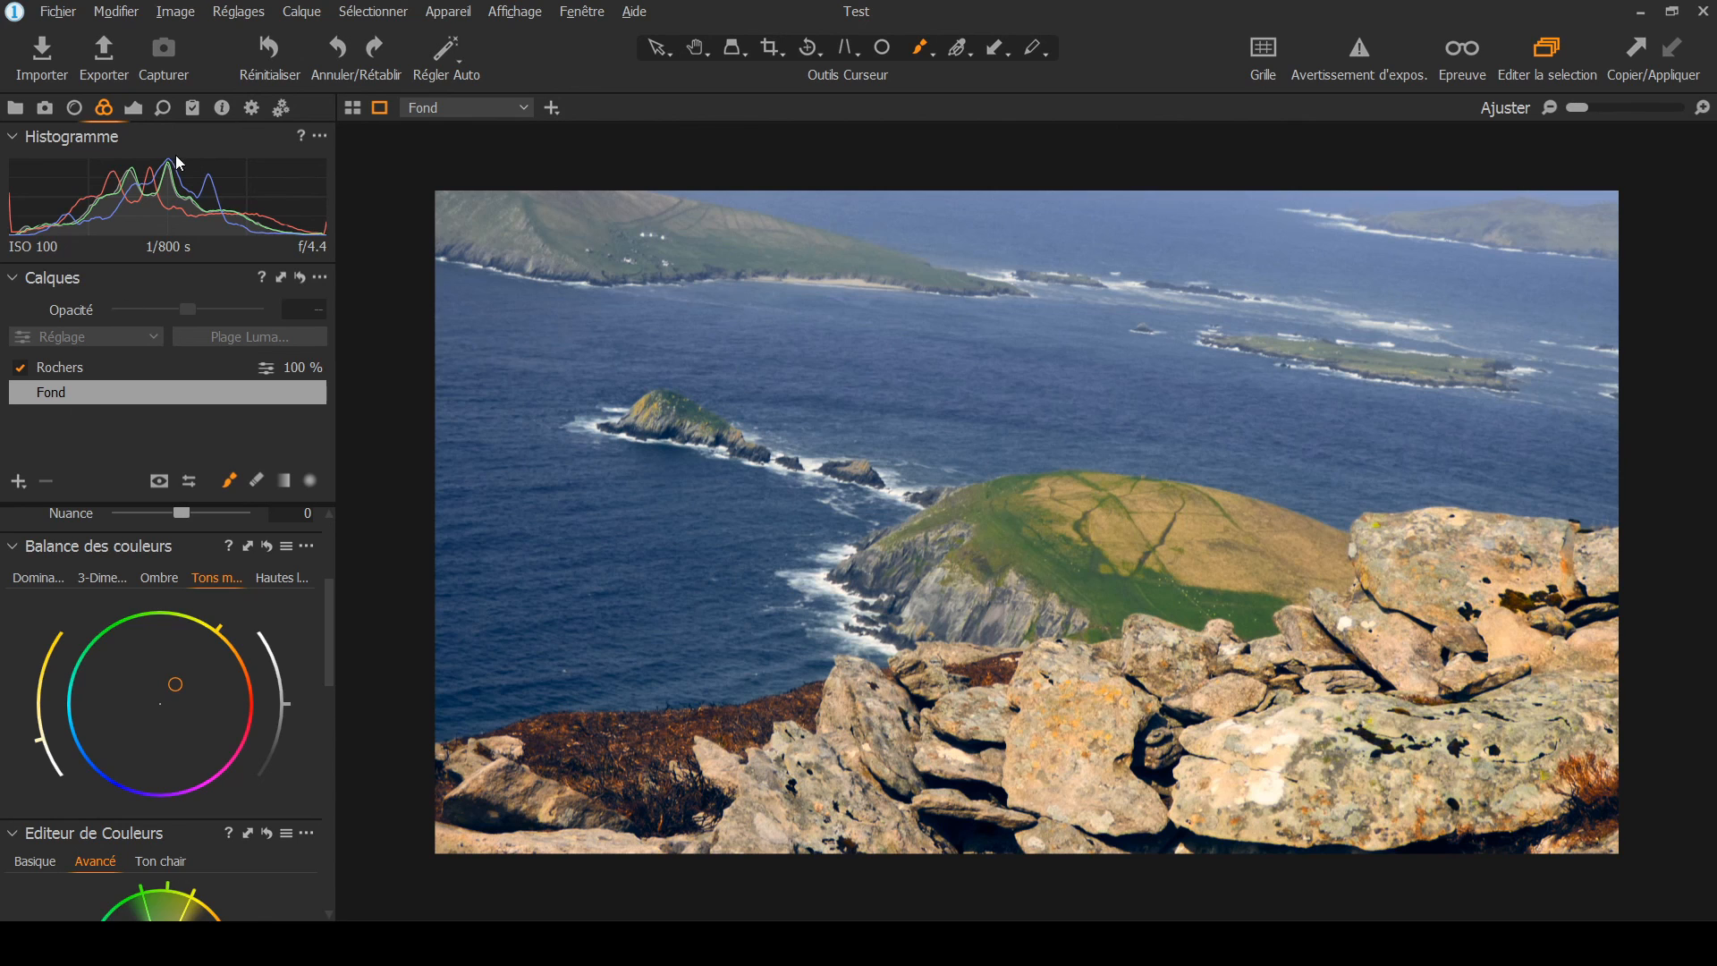
{"action": "left_click", "coordinate": [270, 51]}
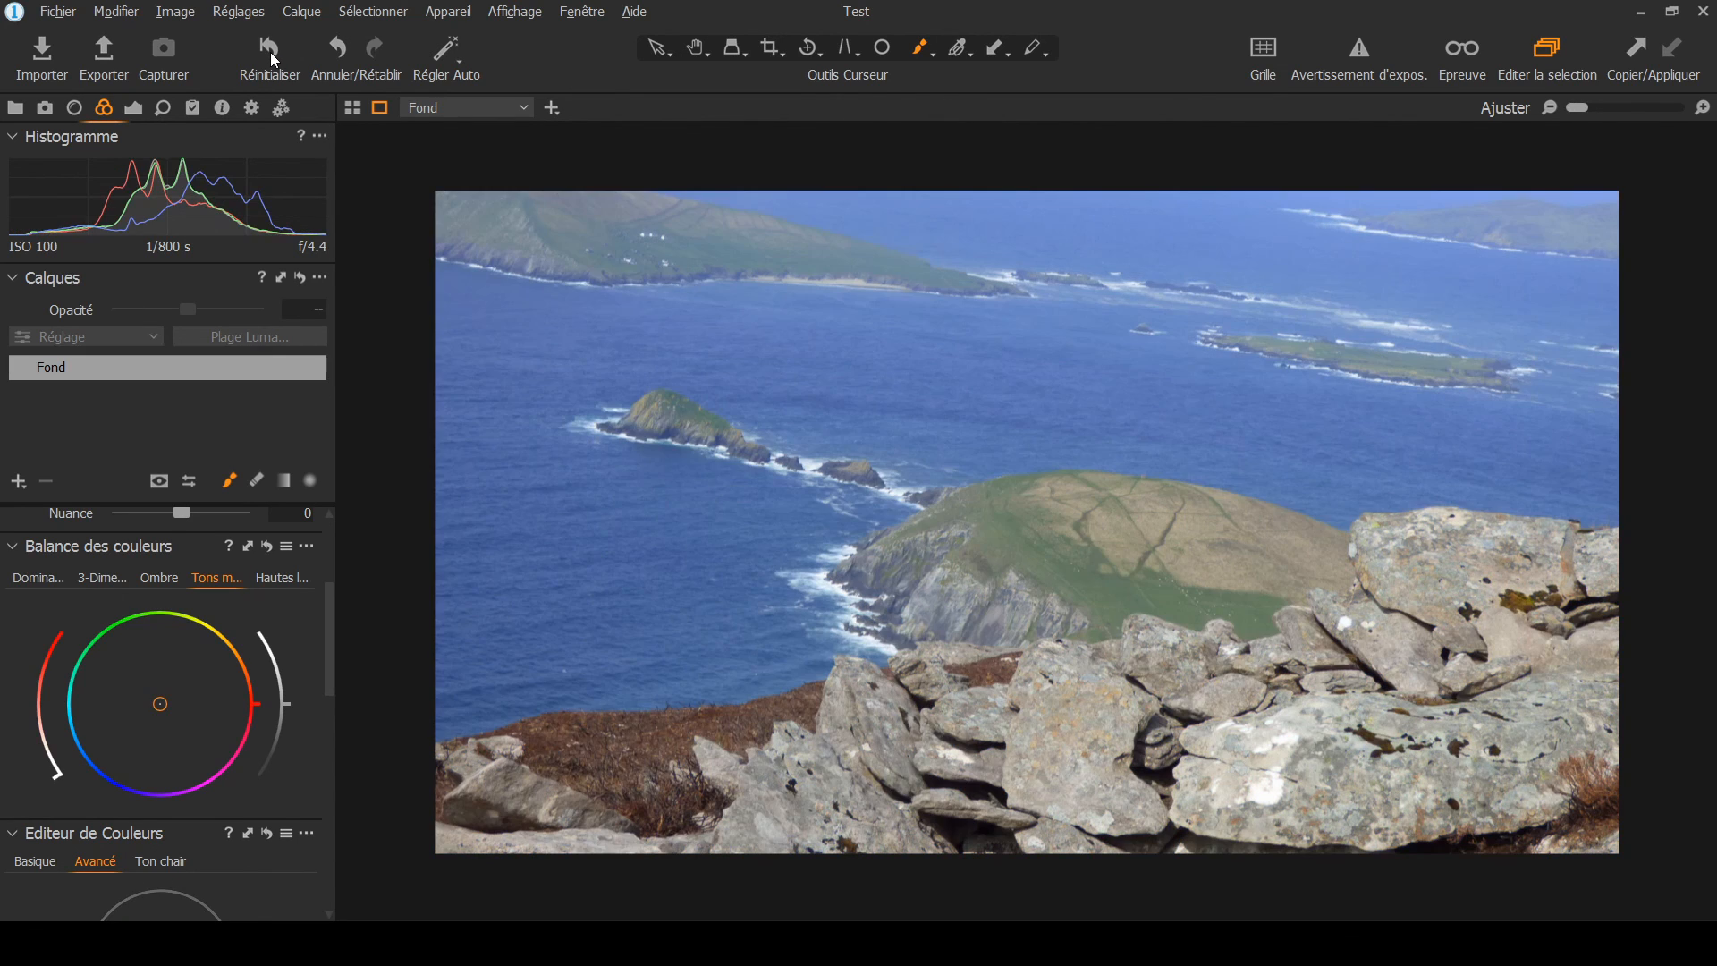
{"action": "key", "text": "ctrl+z"}
{"action": "left_click", "coordinate": [270, 52]}
{"action": "key", "text": "ctrl+z"}
{"action": "left_click", "coordinate": [270, 51]}
{"action": "key", "text": "ctrl+z"}
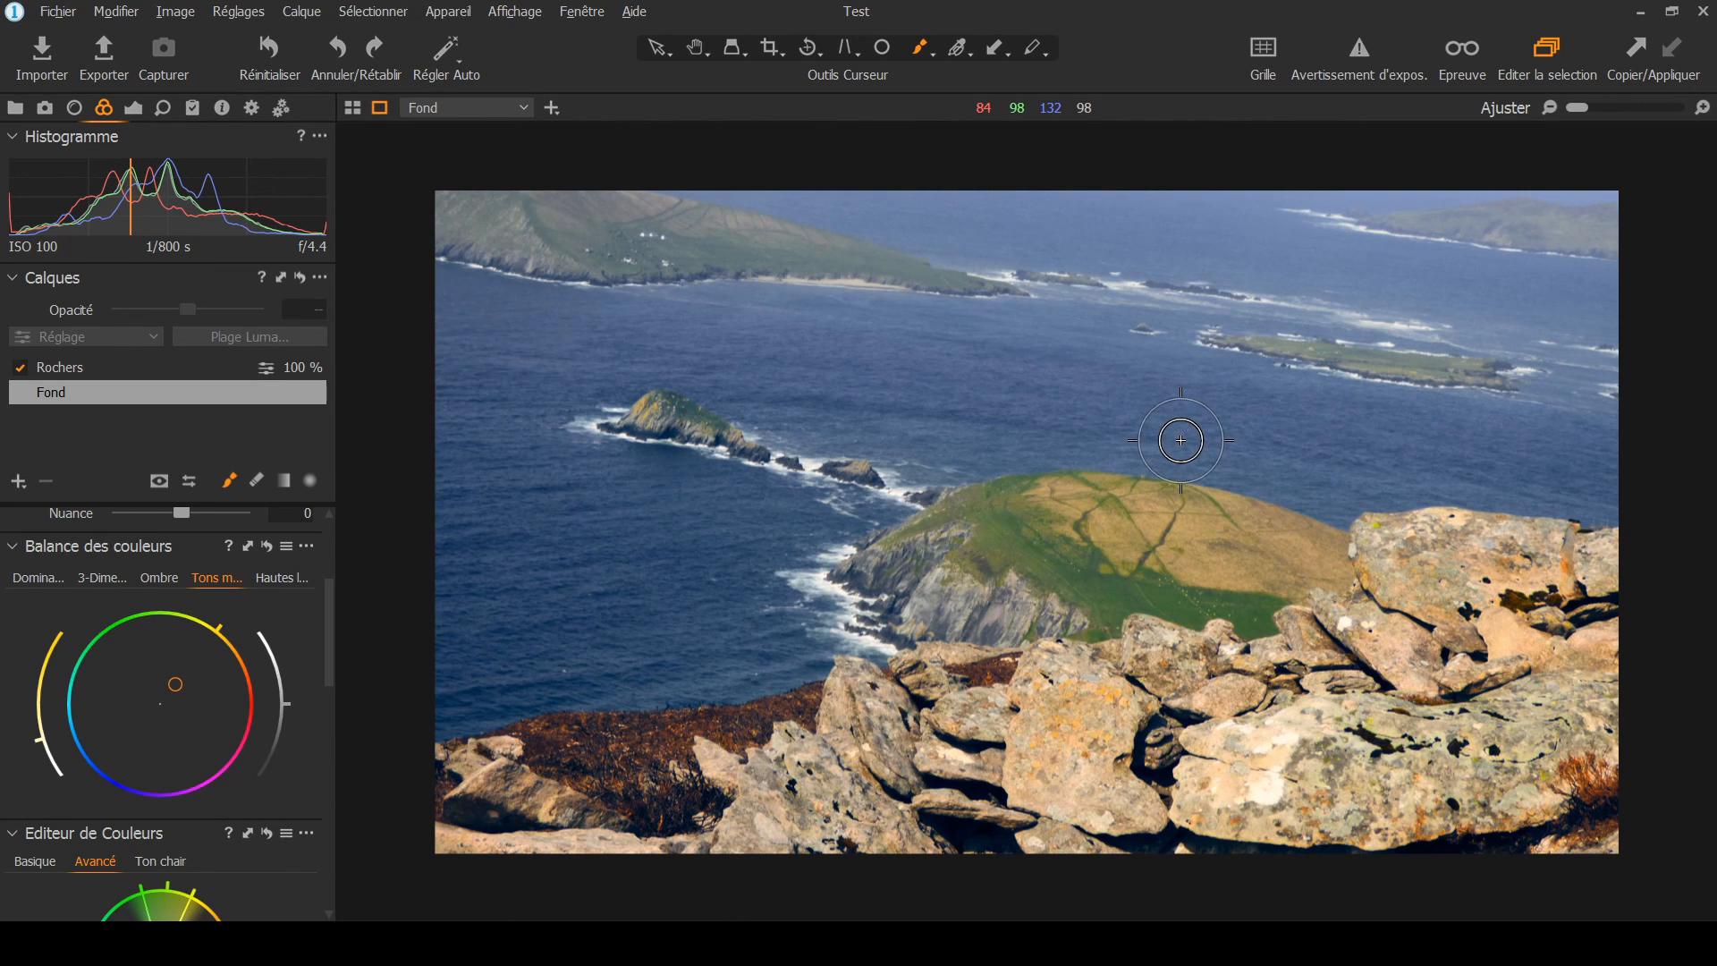
Show the thumbnail browser and rate the selected P1030236.JPG variants one star.
{"action": "key", "text": "ctrl+shift+b"}
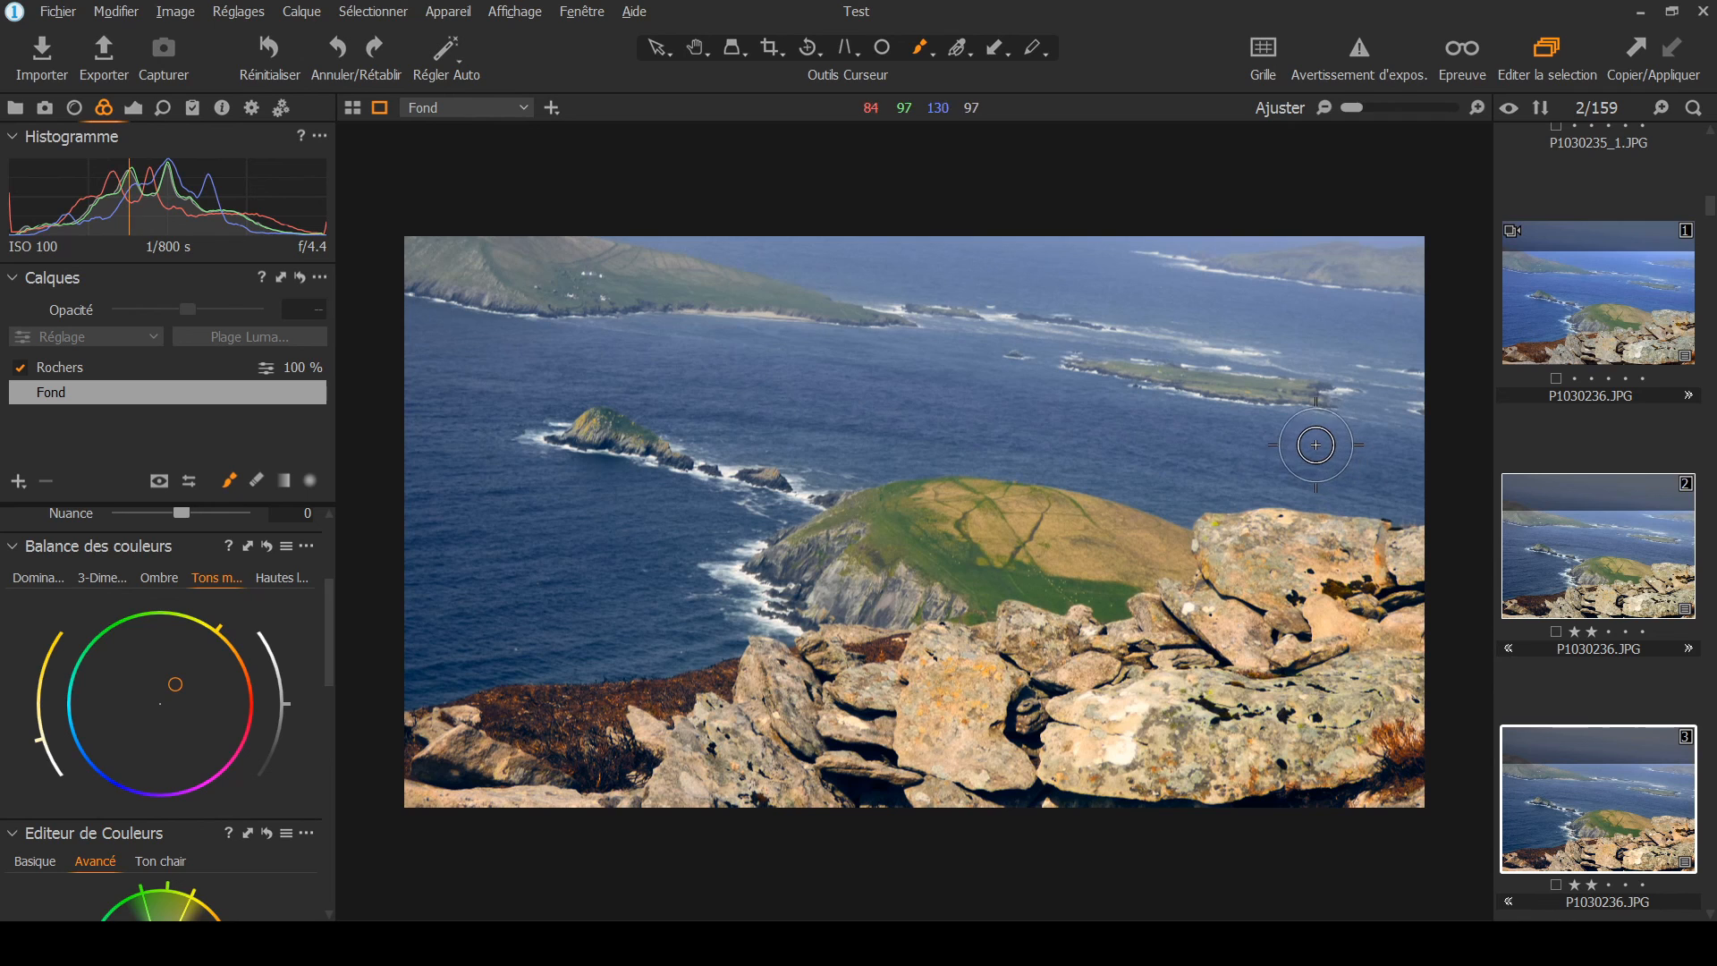
{"action": "key", "text": "1"}
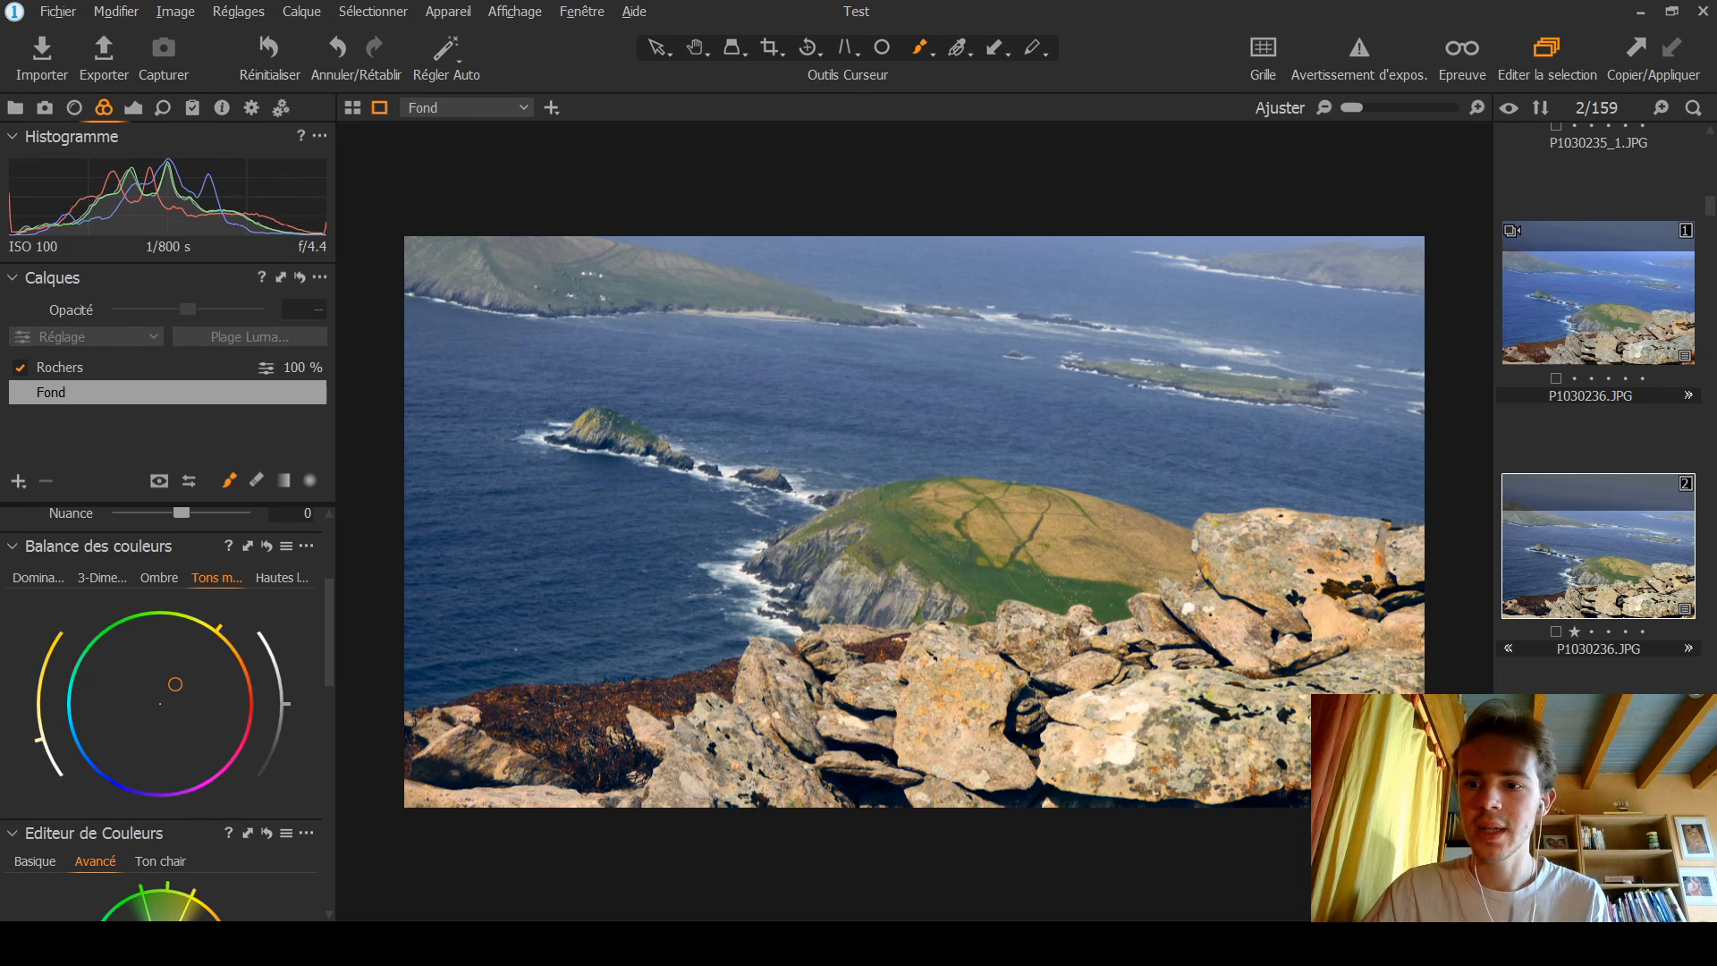
Create a new unadjusted variant (Nouvelle Variante) from the selected P1030236.JPG variants.
{"action": "scroll", "coordinate": [1550, 611], "scroll_direction": "down", "scroll_amount": 2}
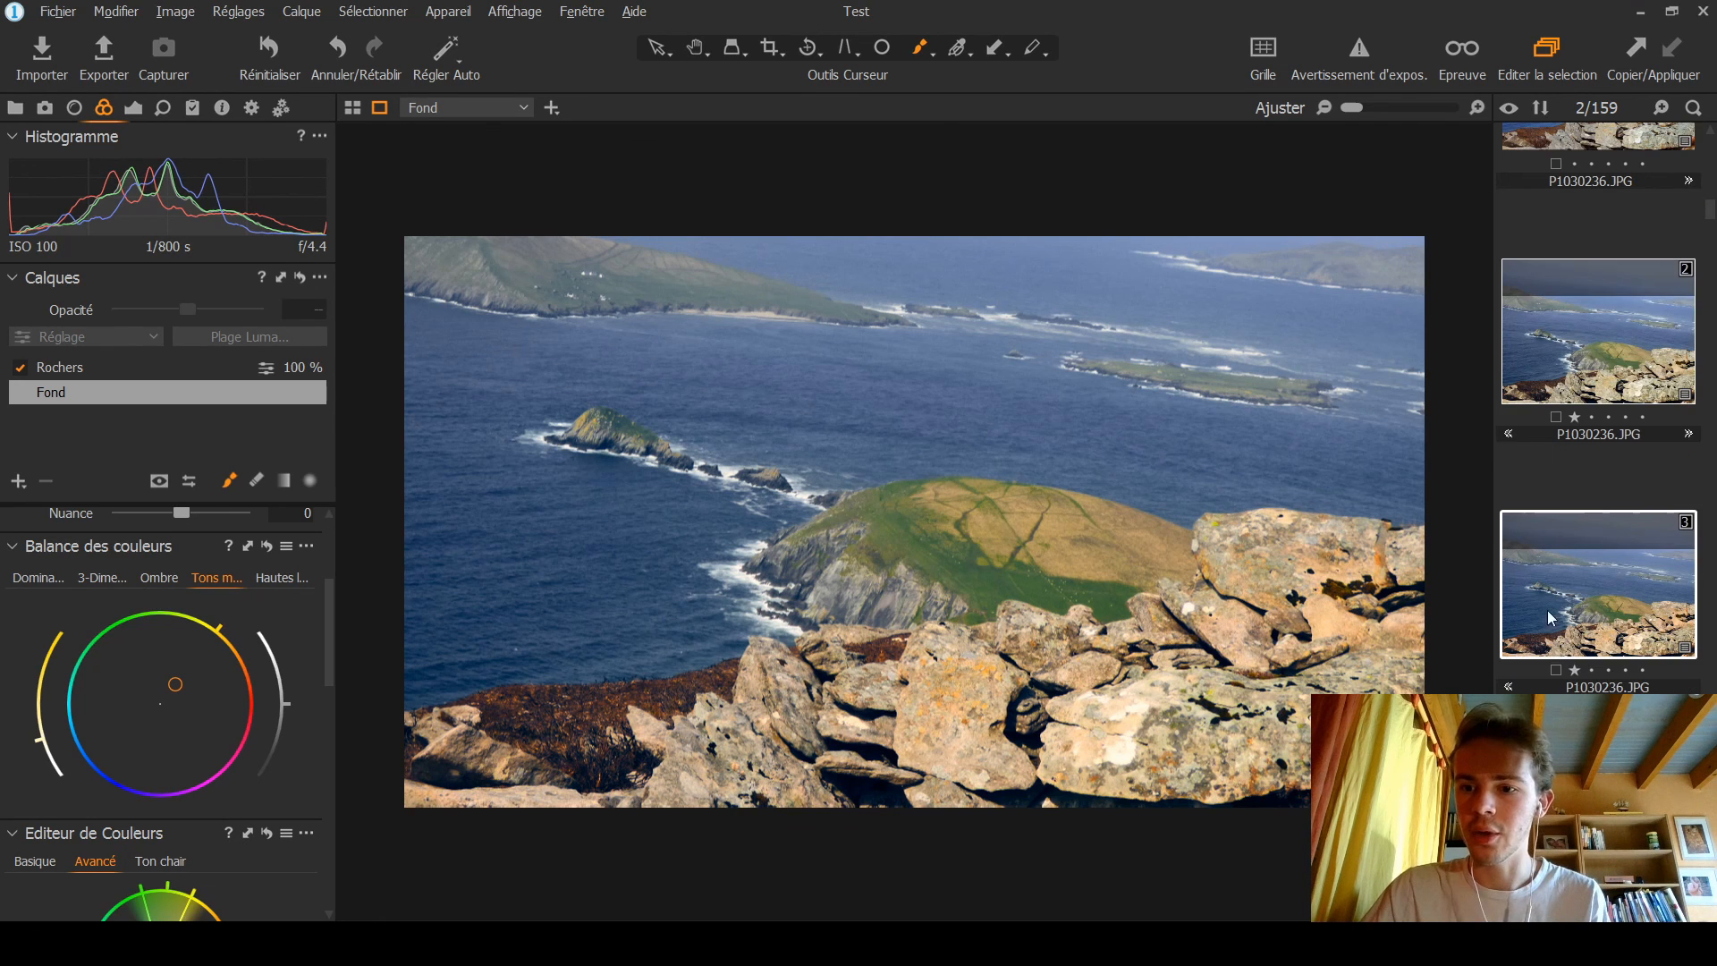
{"action": "right_click", "coordinate": [1604, 588]}
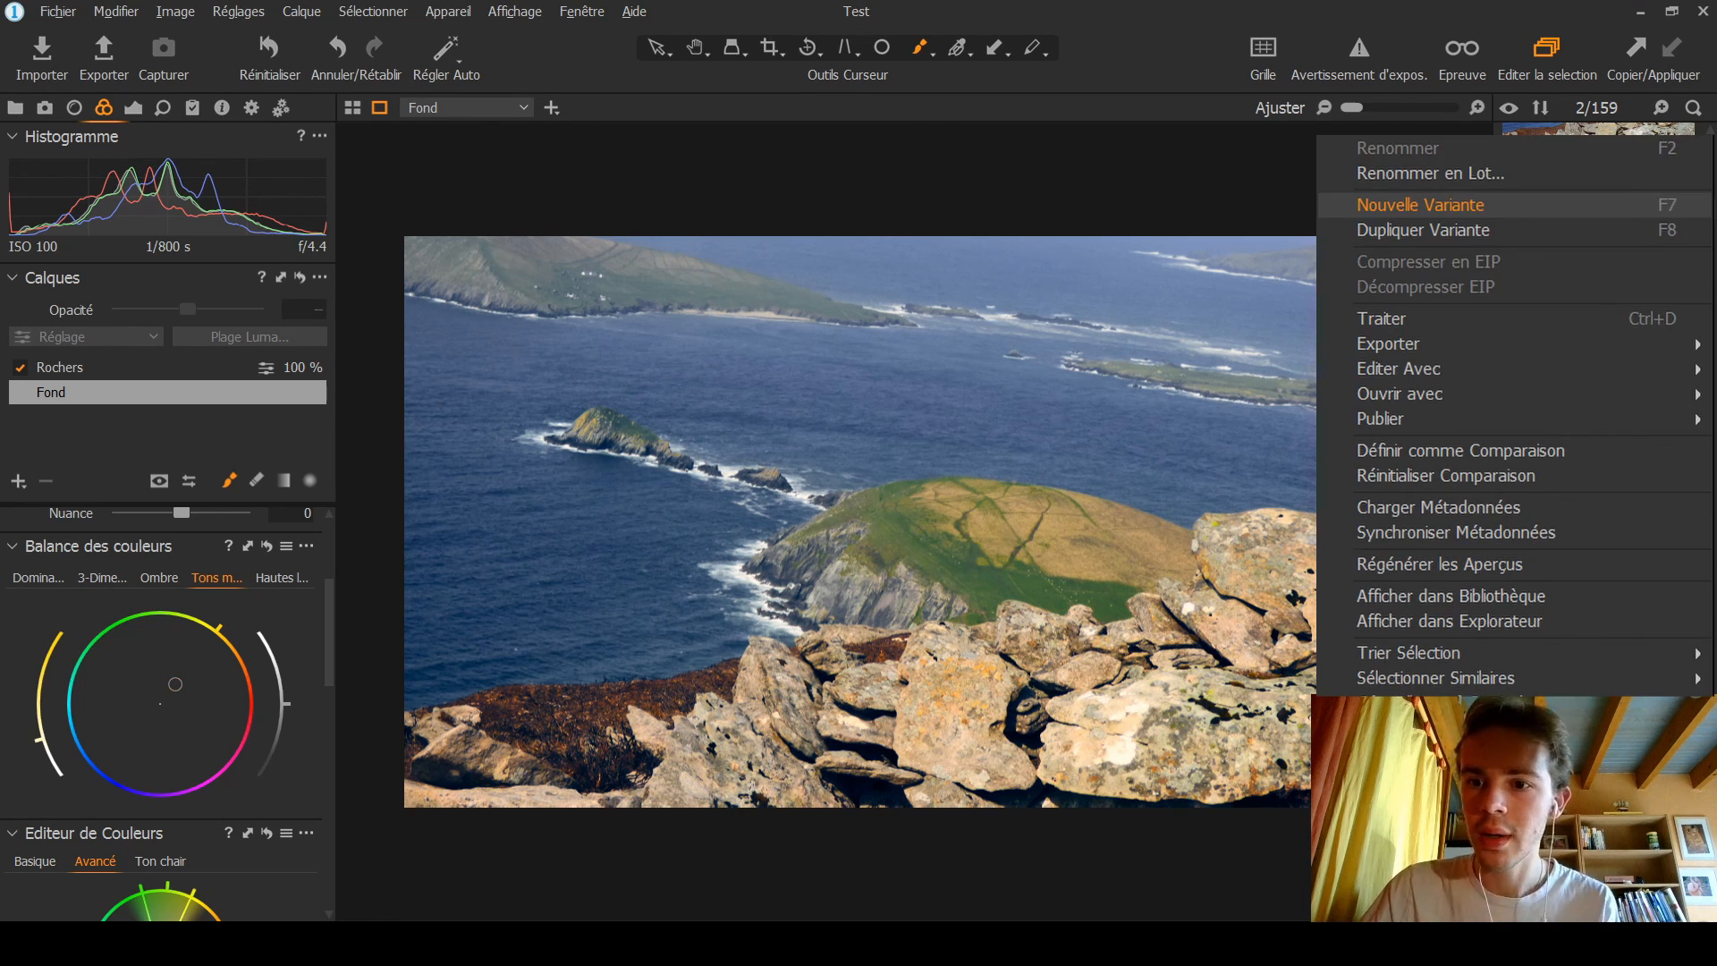
{"action": "left_click", "coordinate": [1420, 205]}
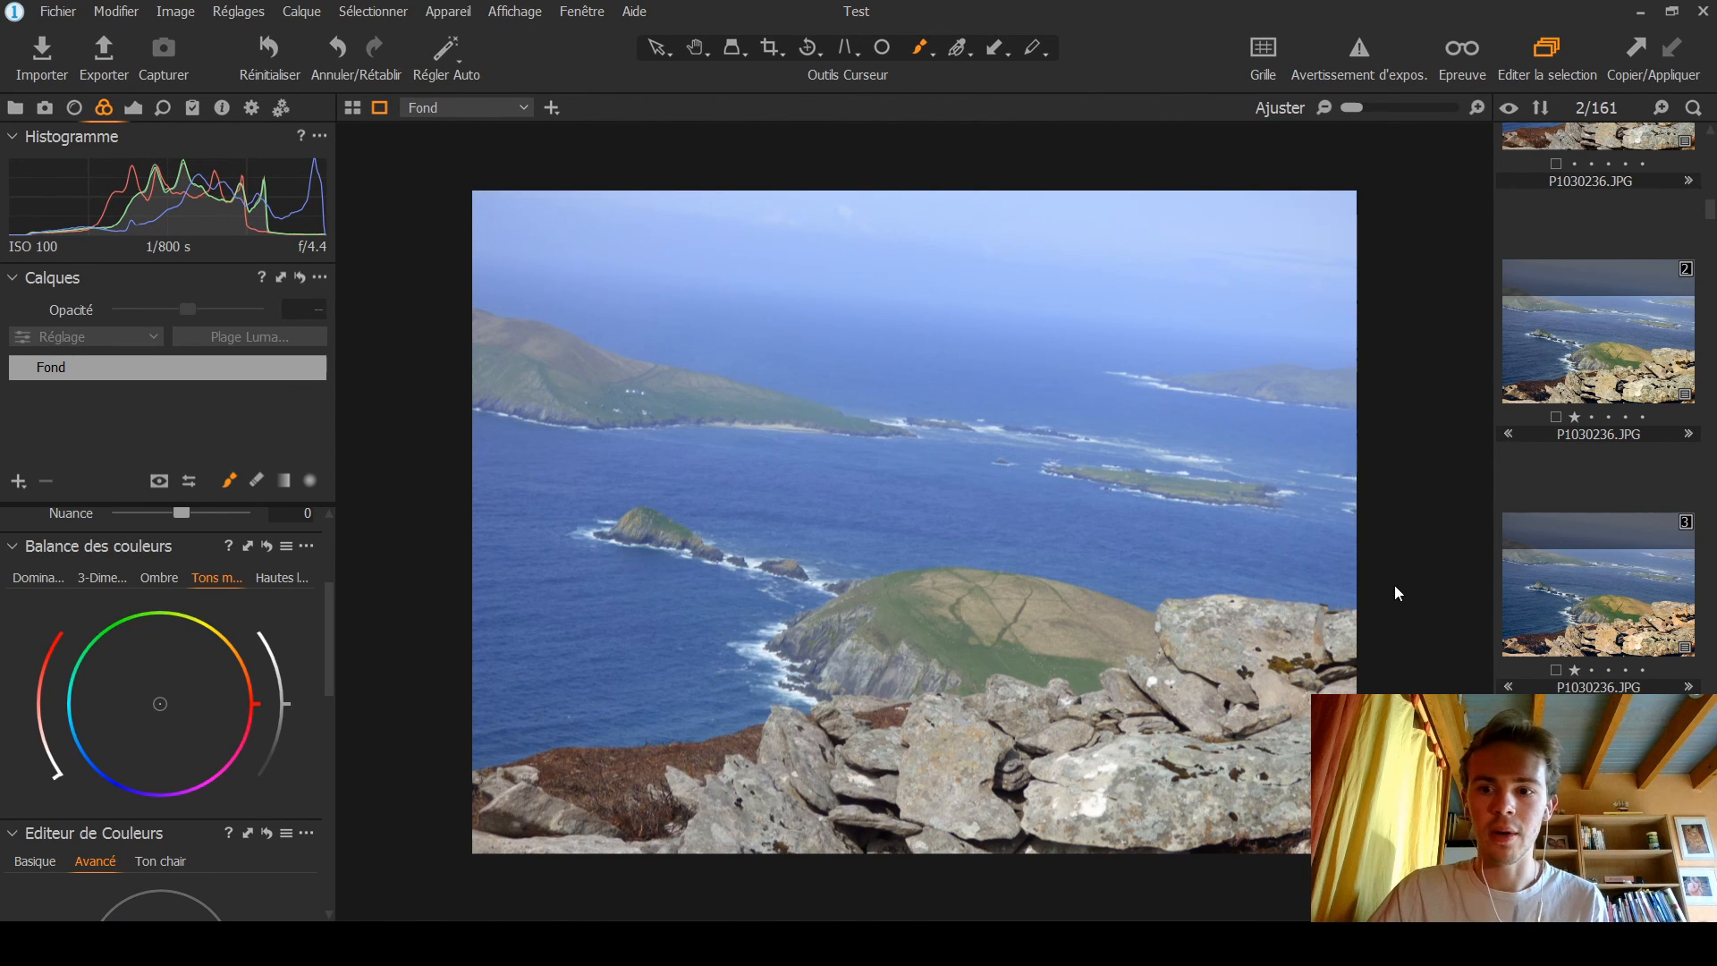
View the edited third variant and the new unadjusted variant alternately, ending on the edited one.
{"action": "left_click", "coordinate": [1586, 617]}
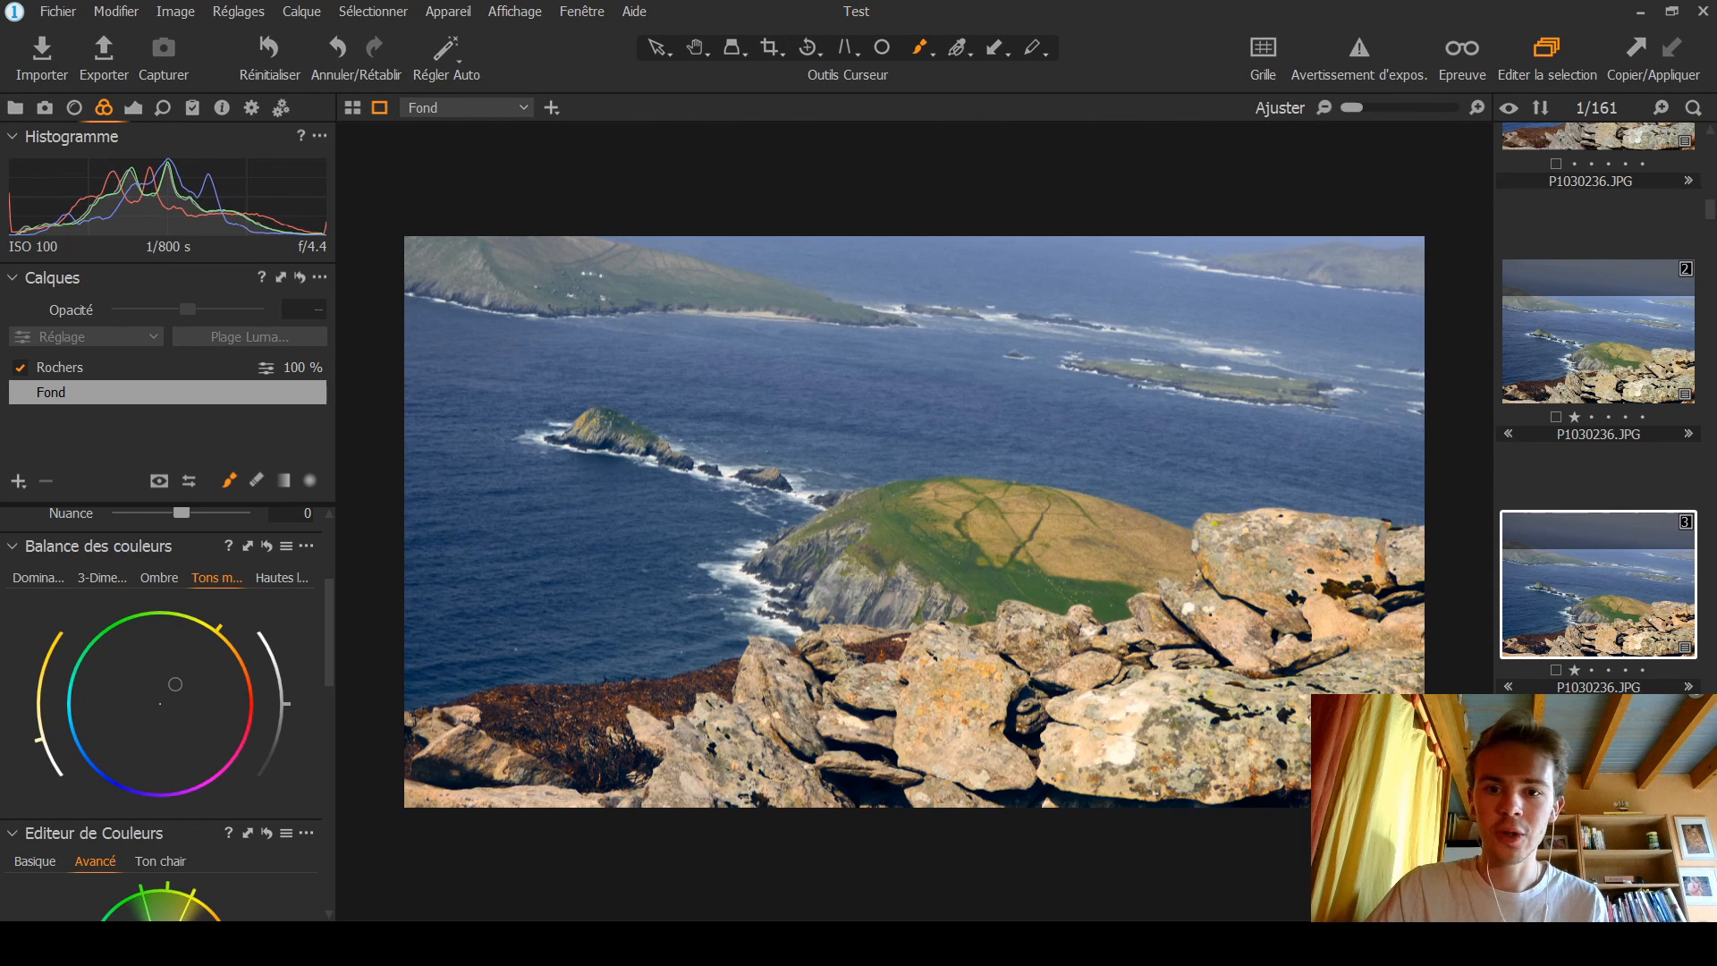
{"action": "left_click", "coordinate": [1598, 787]}
{"action": "left_click", "coordinate": [1569, 555]}
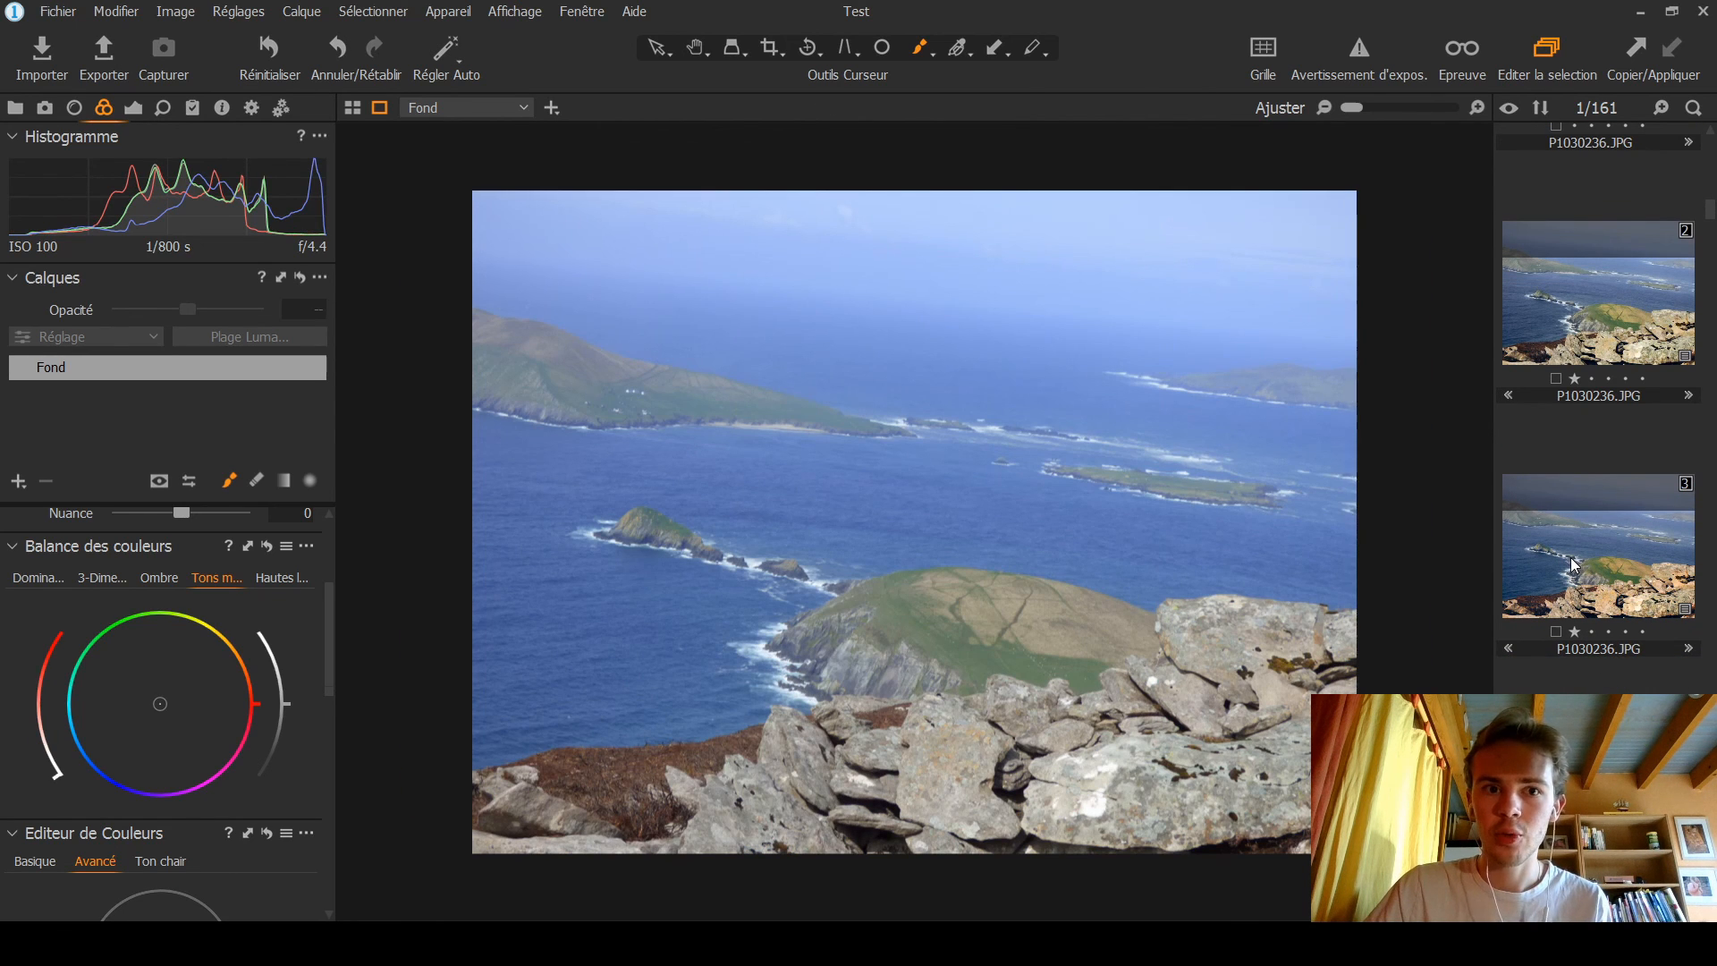
Compare the edited and unadjusted variants together in the multi-image view, then return to the edited third variant in single-image view.
{"action": "left_click", "coordinate": [353, 107]}
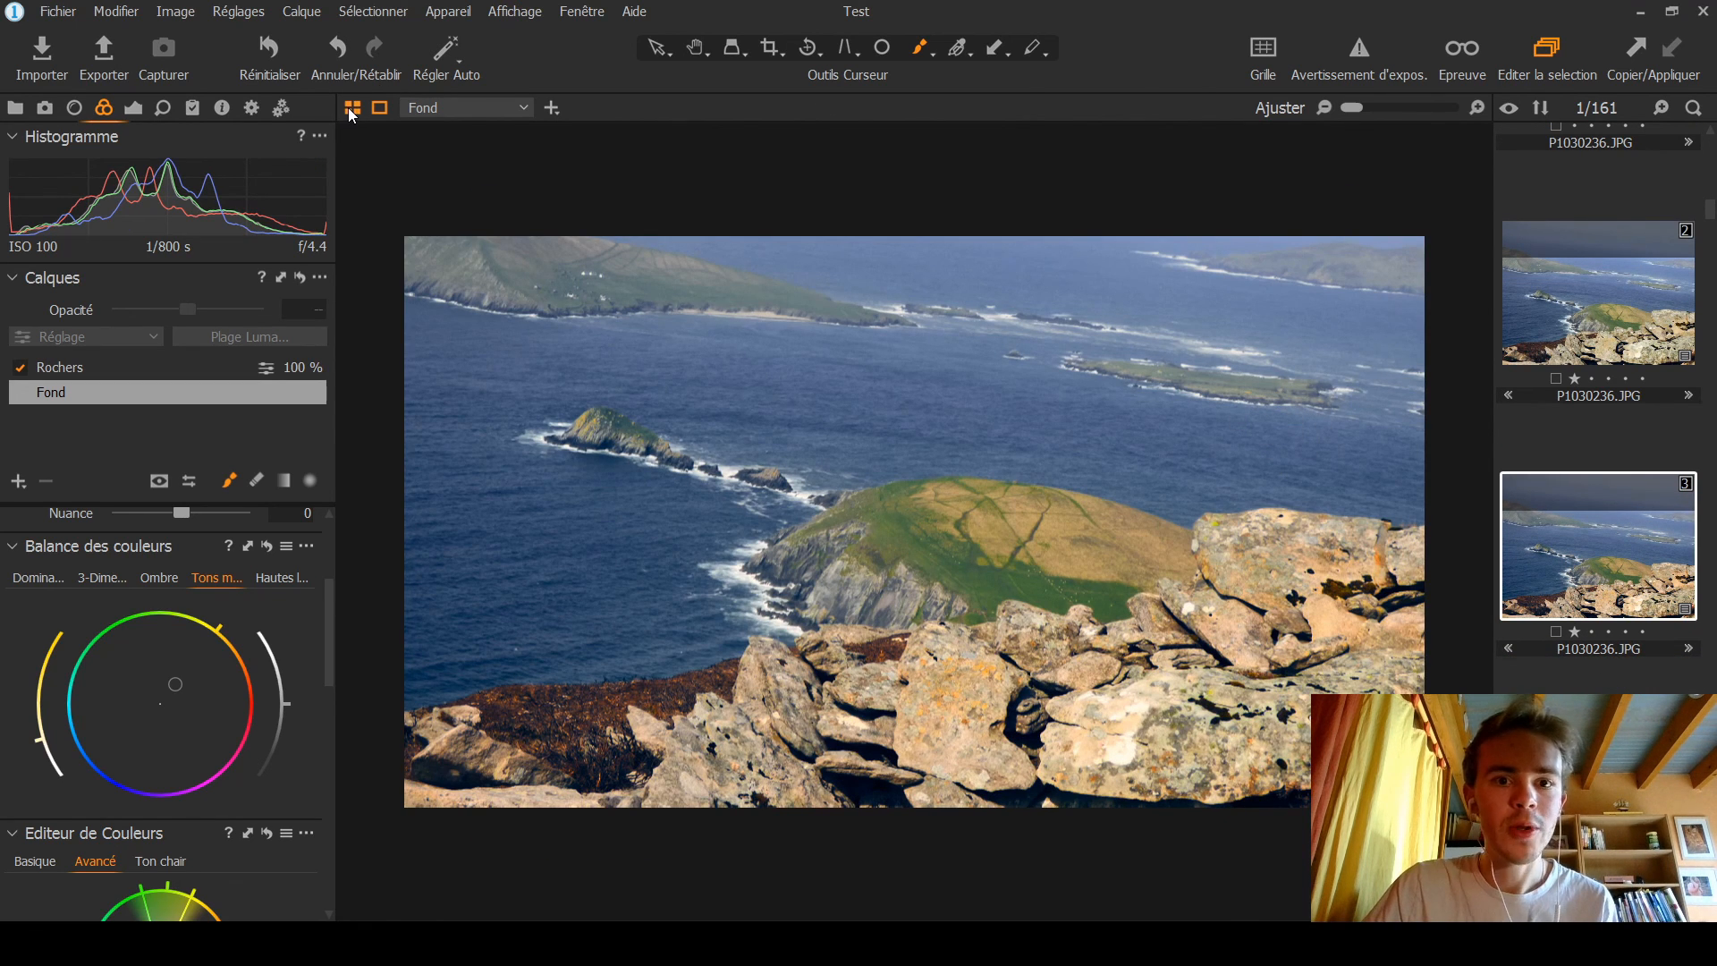
{"action": "left_click", "coordinate": [1578, 778], "text": "ctrl"}
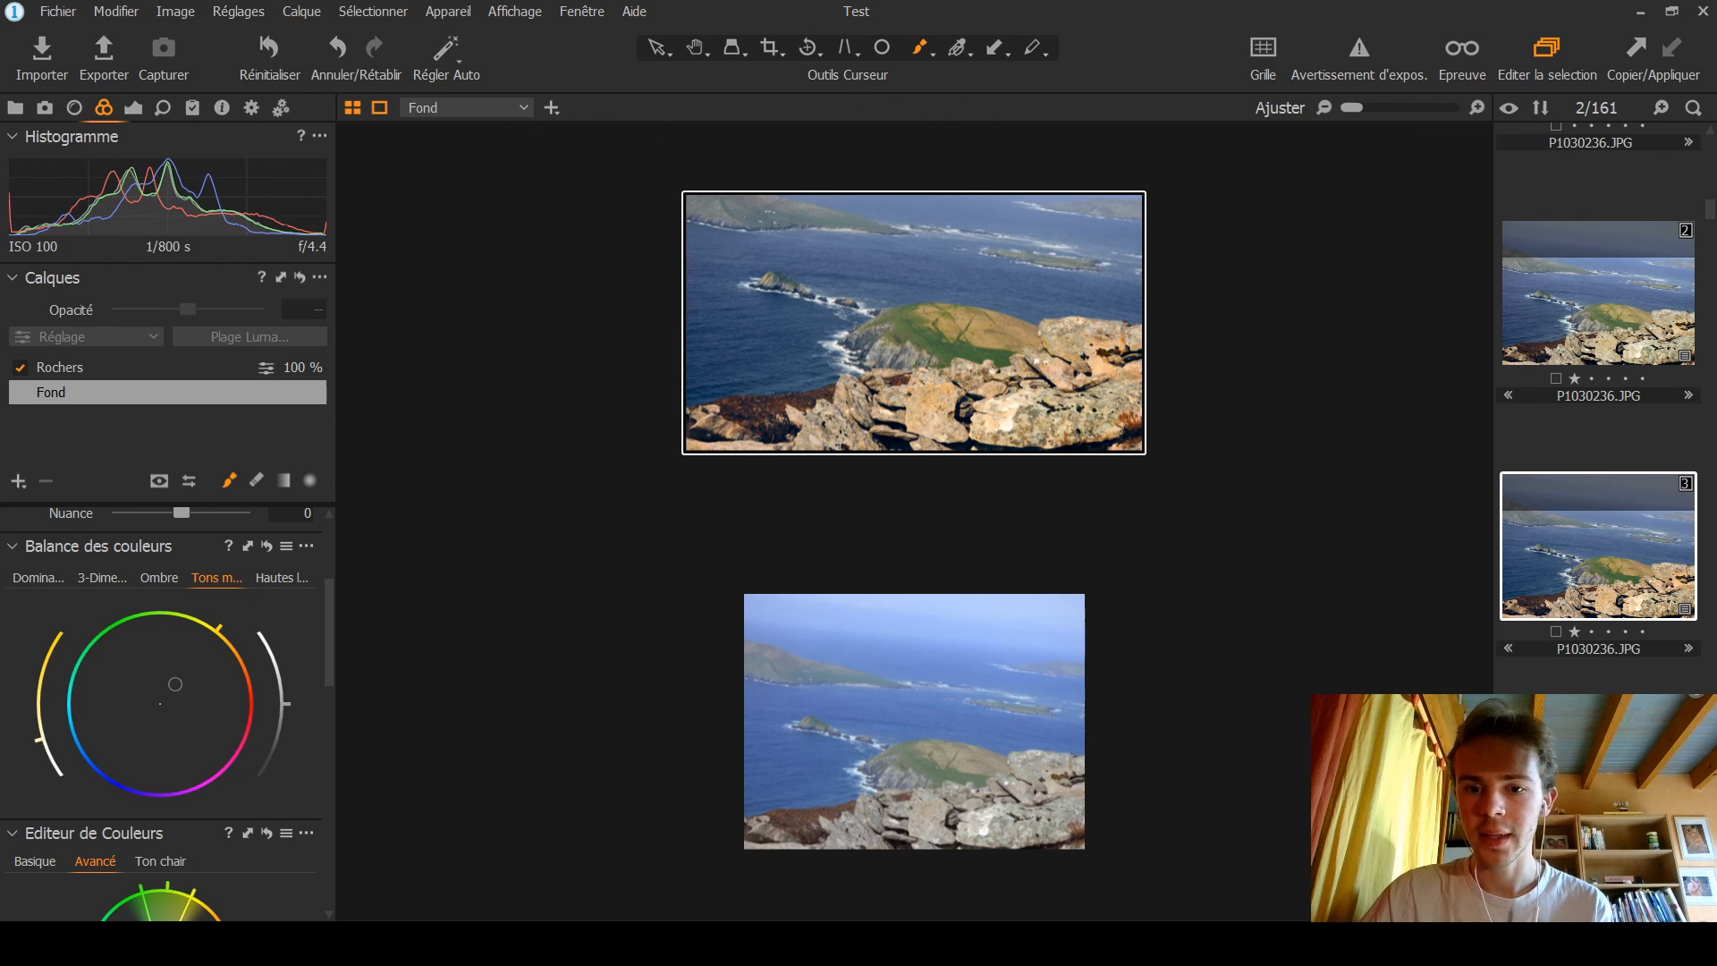
{"action": "left_click", "coordinate": [962, 763]}
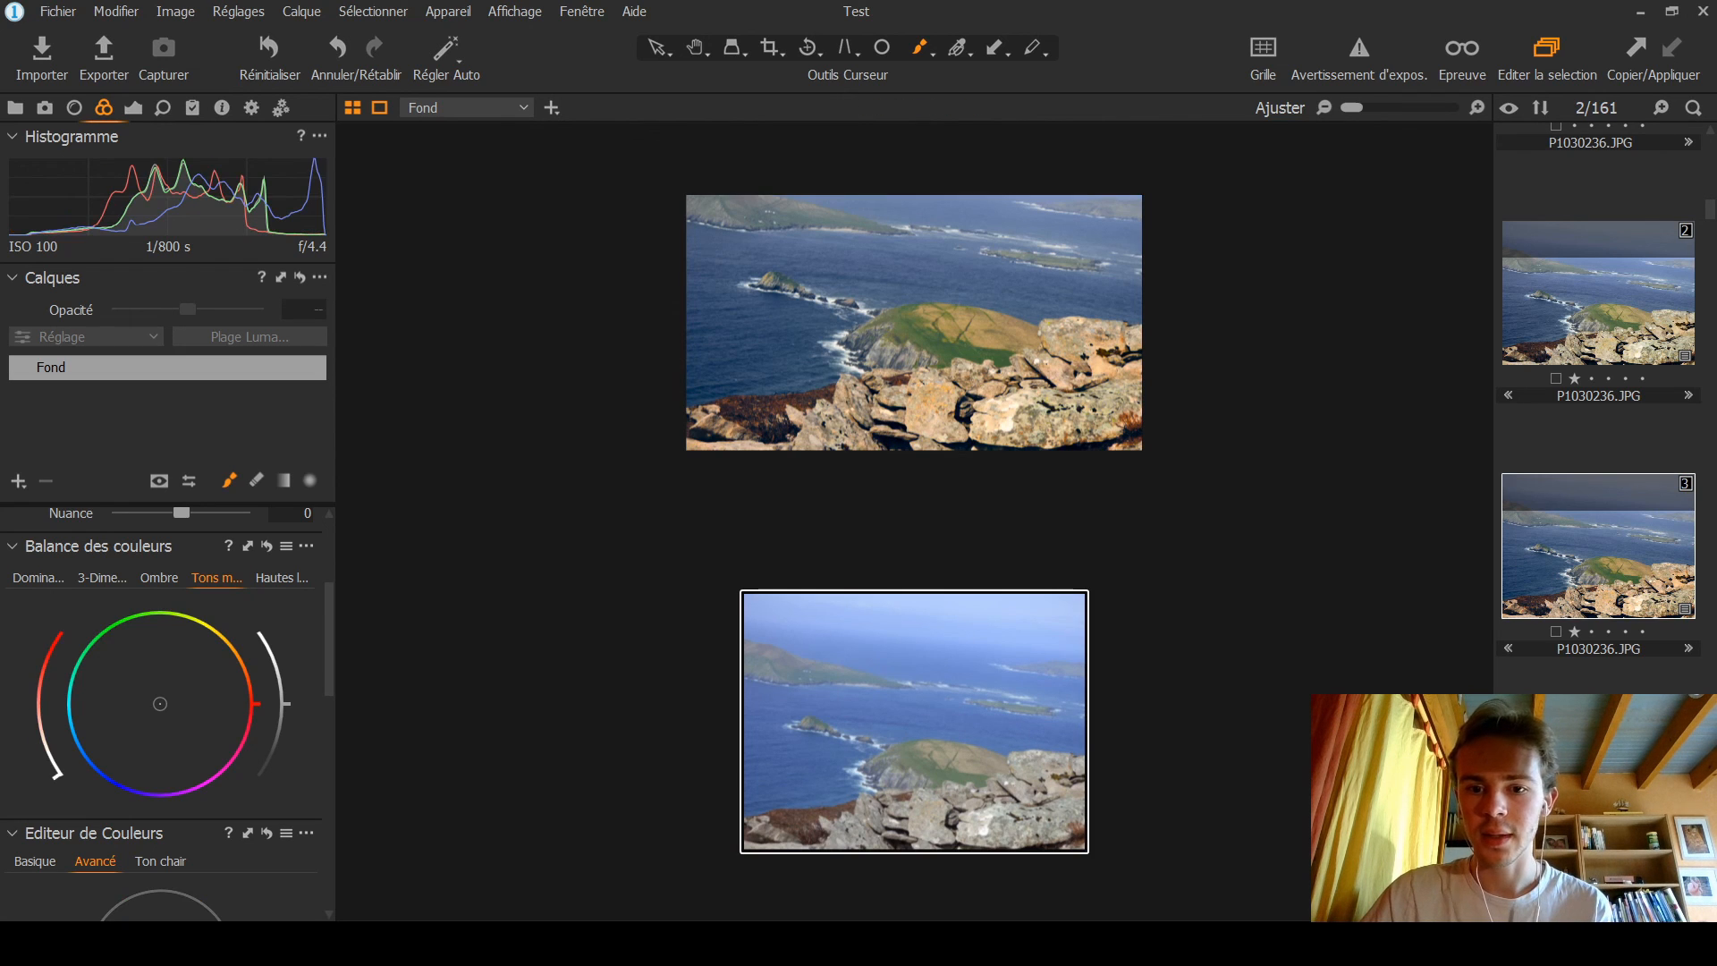
{"action": "left_click", "coordinate": [352, 109]}
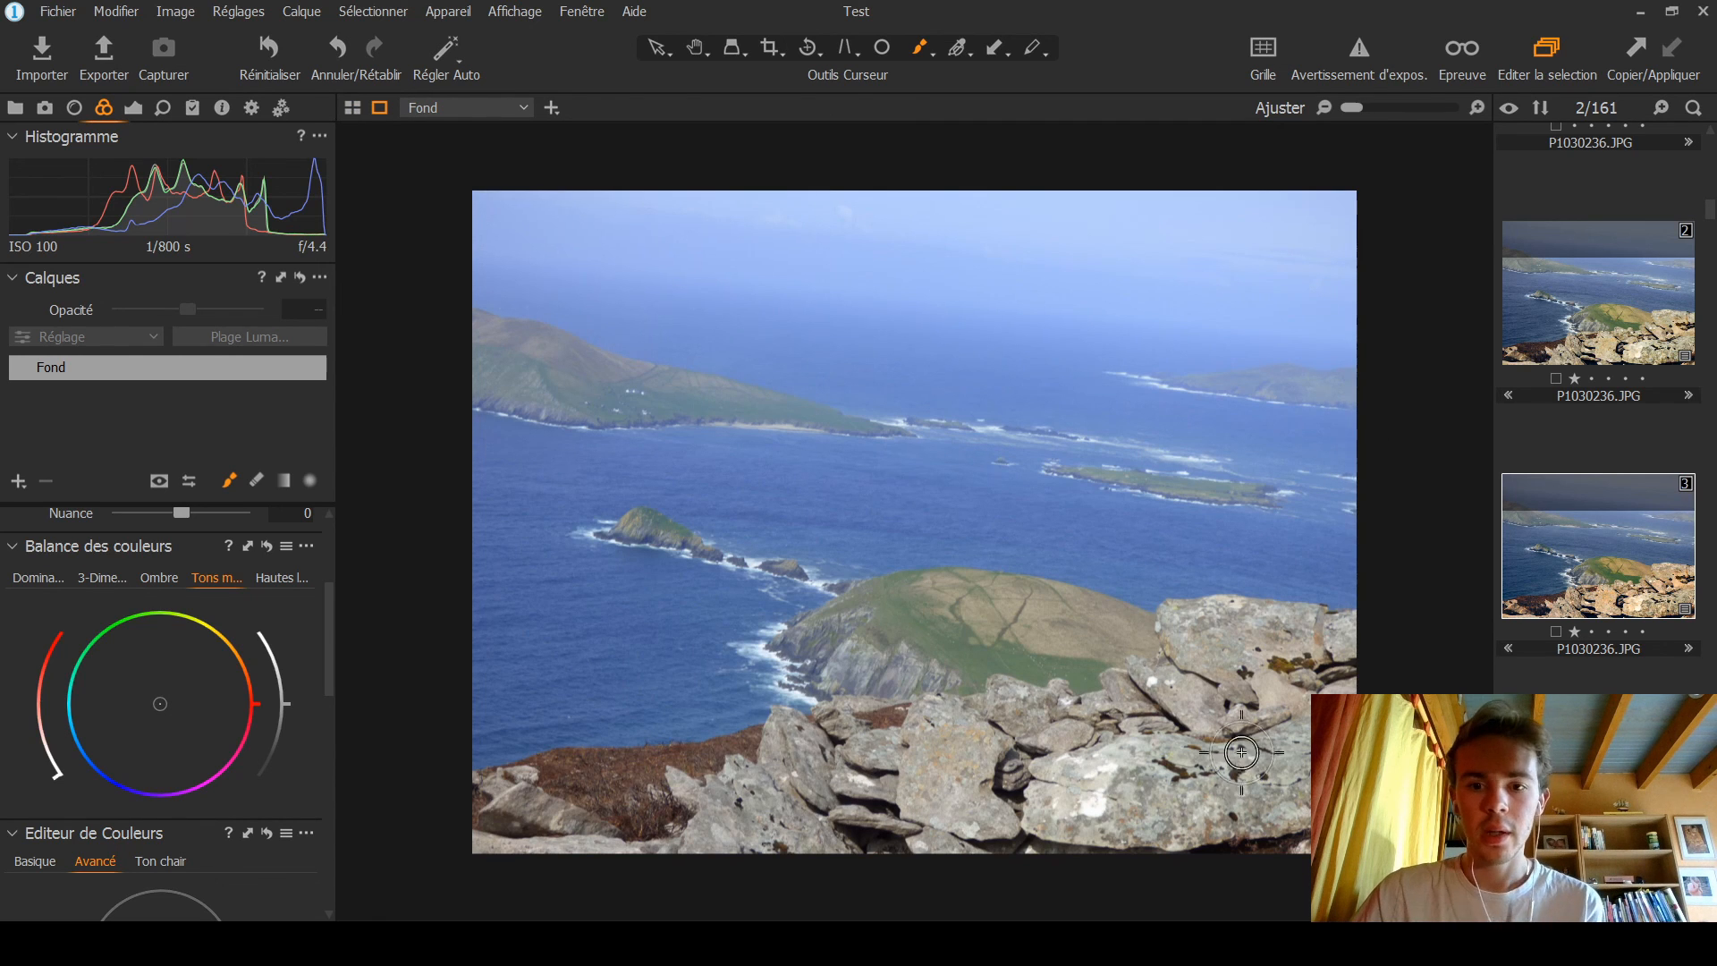
{"action": "left_click", "coordinate": [1591, 566]}
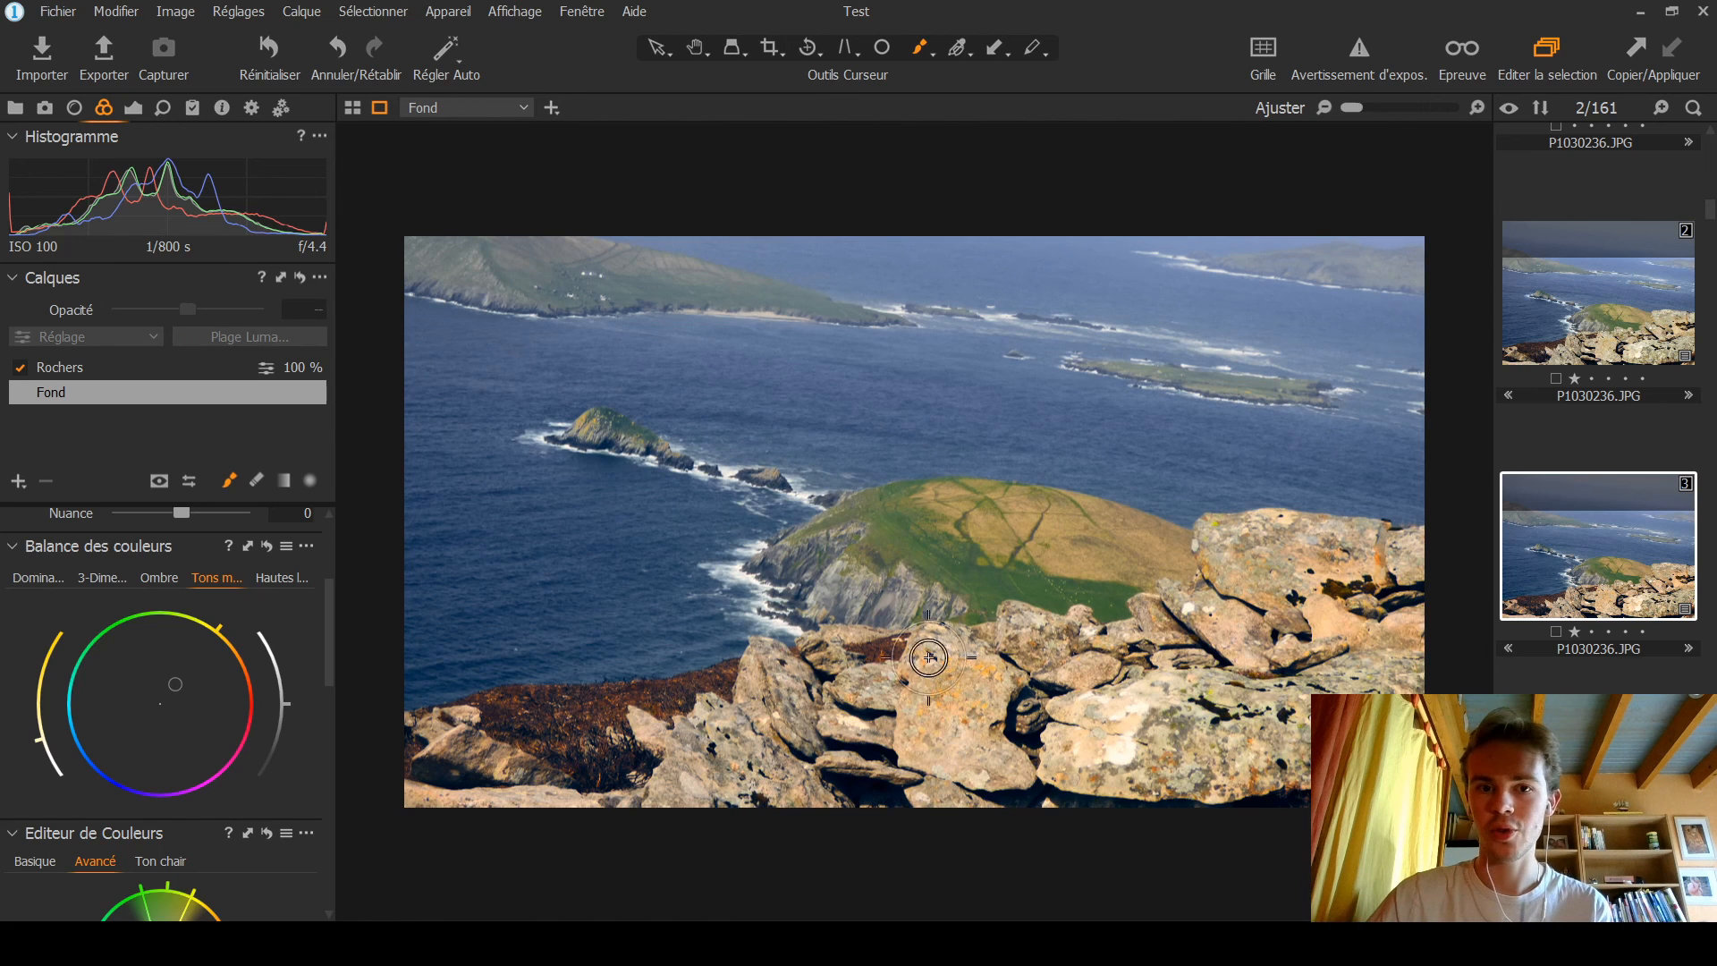